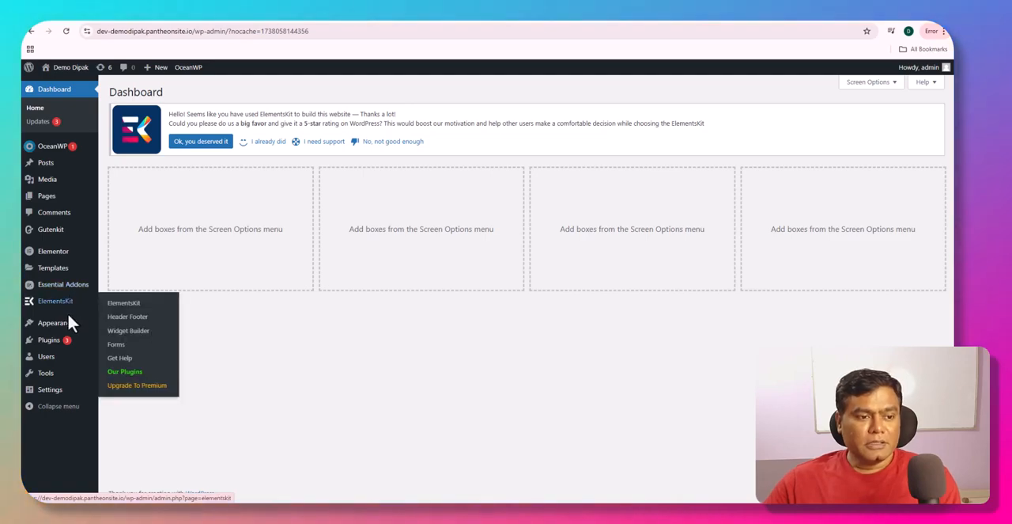
# - Open the theme customizer and look through its list of settings sections
pyautogui.moveTo(69, 334)
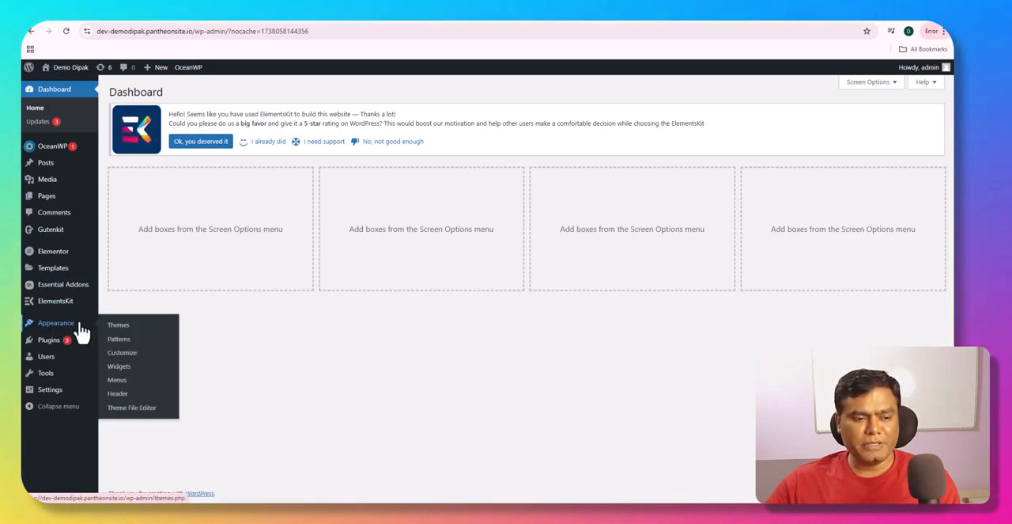
pyautogui.click(124, 354)
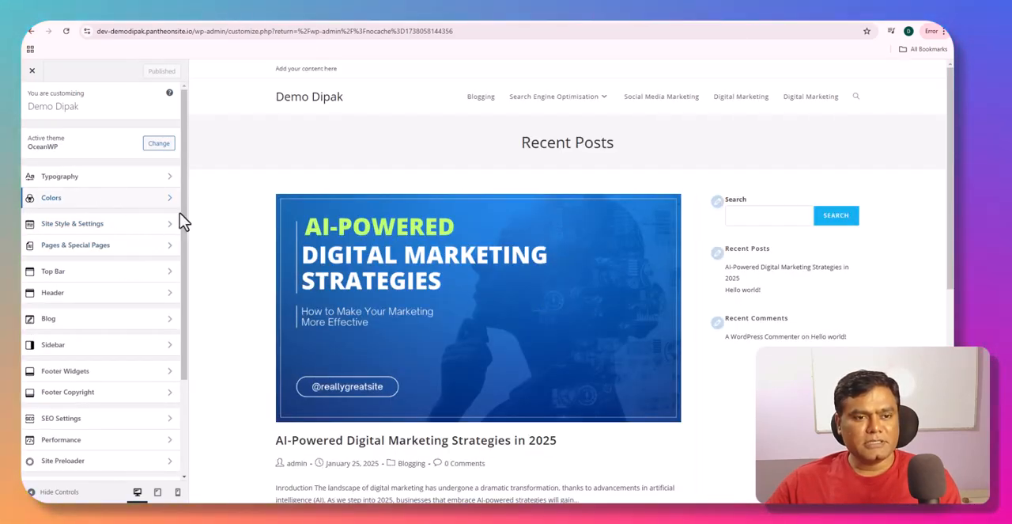
pyautogui.scroll(-3, 310, 338)
pyautogui.scroll(3, 313, 340)
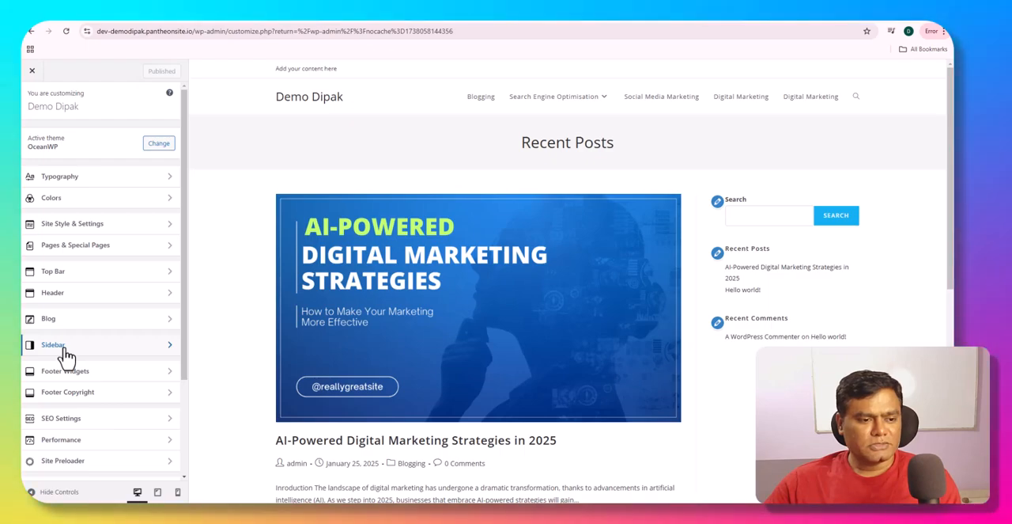
pyautogui.scroll(-1, 63, 356)
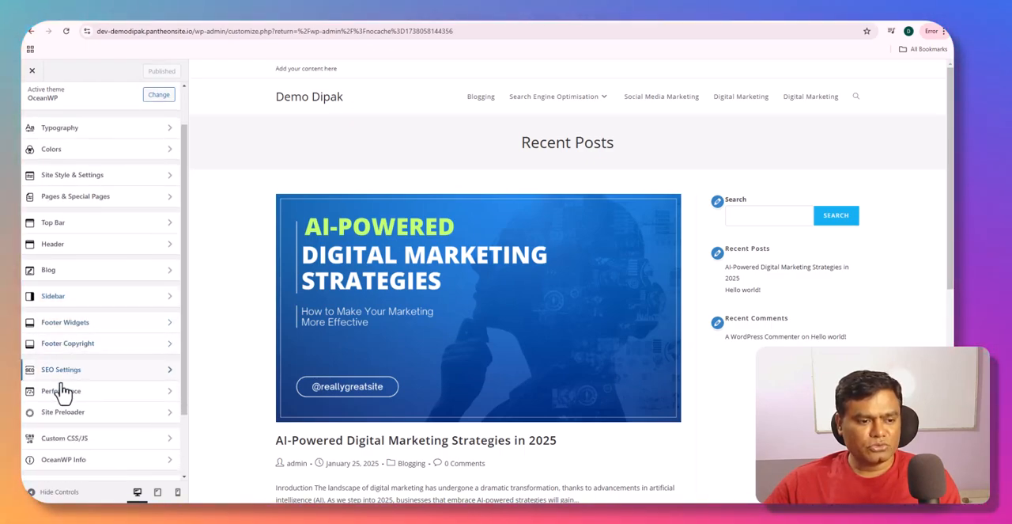
pyautogui.scroll(-1, 68, 464)
pyautogui.scroll(-1, 67, 465)
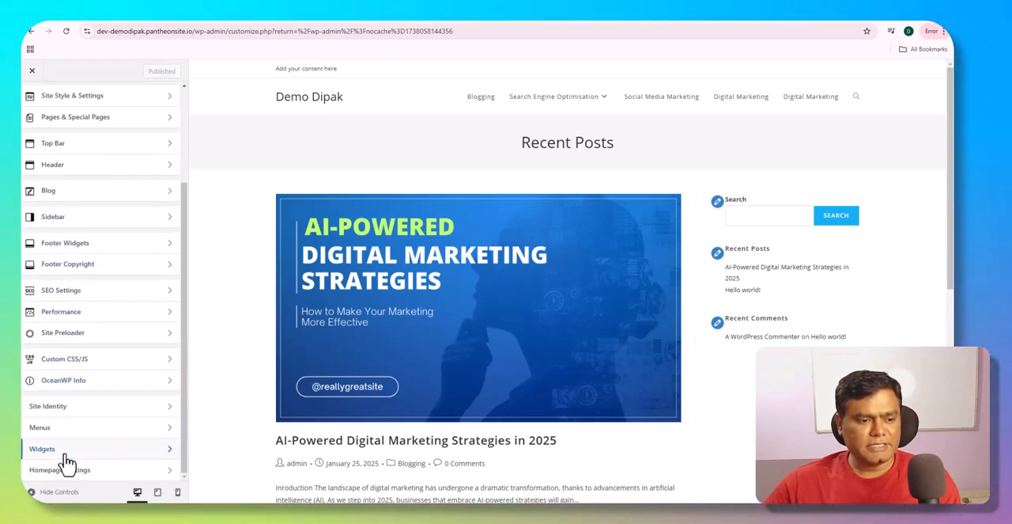
pyautogui.scroll(3, 67, 464)
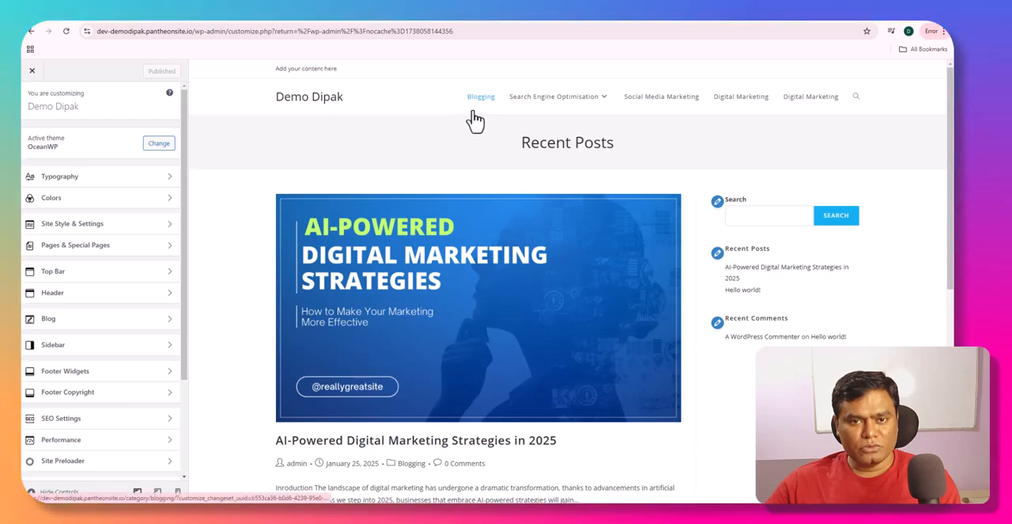
# - Look over the Recent Posts page in the preview and open the Typography settings
pyautogui.scroll(-3, 482, 257)
pyautogui.scroll(-3, 475, 269)
pyautogui.scroll(4, 466, 286)
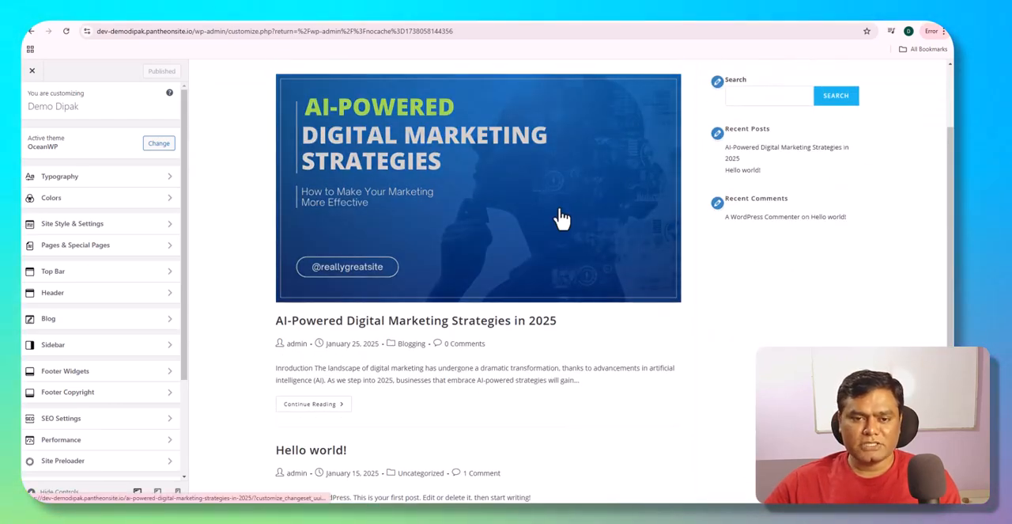
pyautogui.scroll(1, 514, 206)
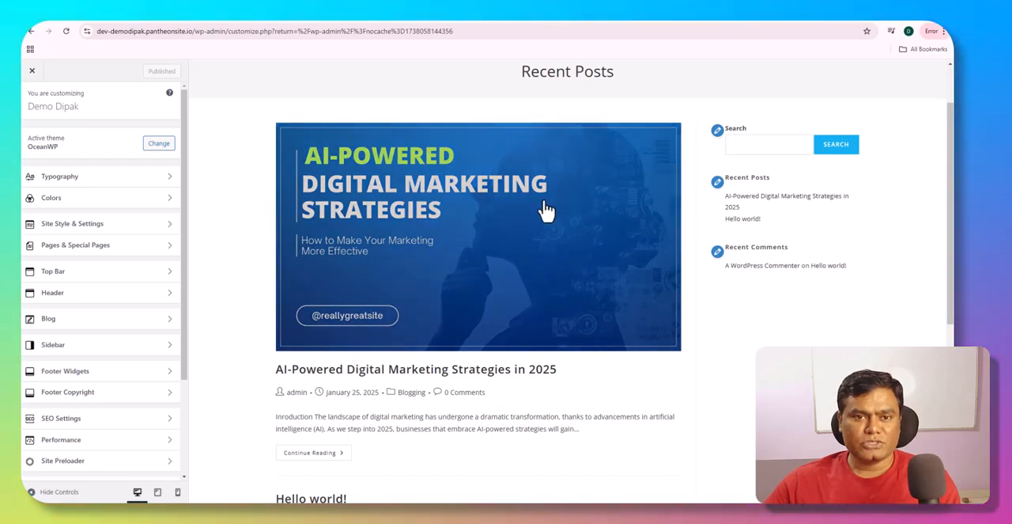
pyautogui.click(111, 185)
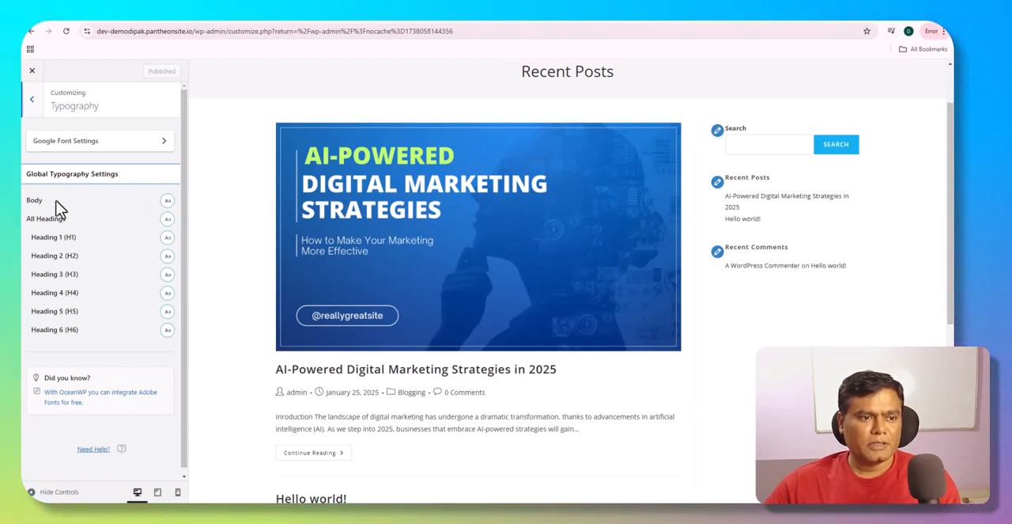
# - Open the full post "AI-Powered Digital Marketing Strategies in 2025" in the preview and go to its body content
pyautogui.scroll(-4, 323, 391)
pyautogui.scroll(2, 301, 300)
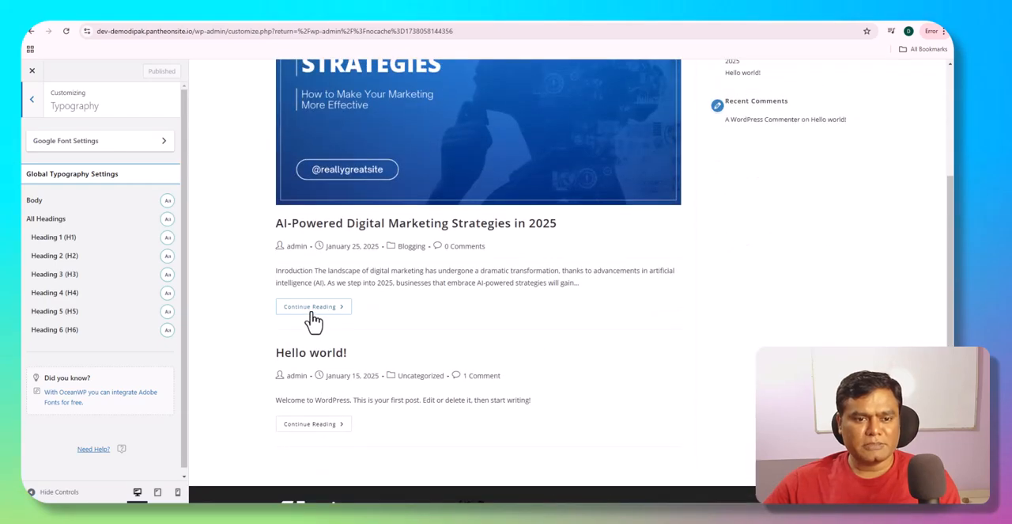
pyautogui.click(314, 306)
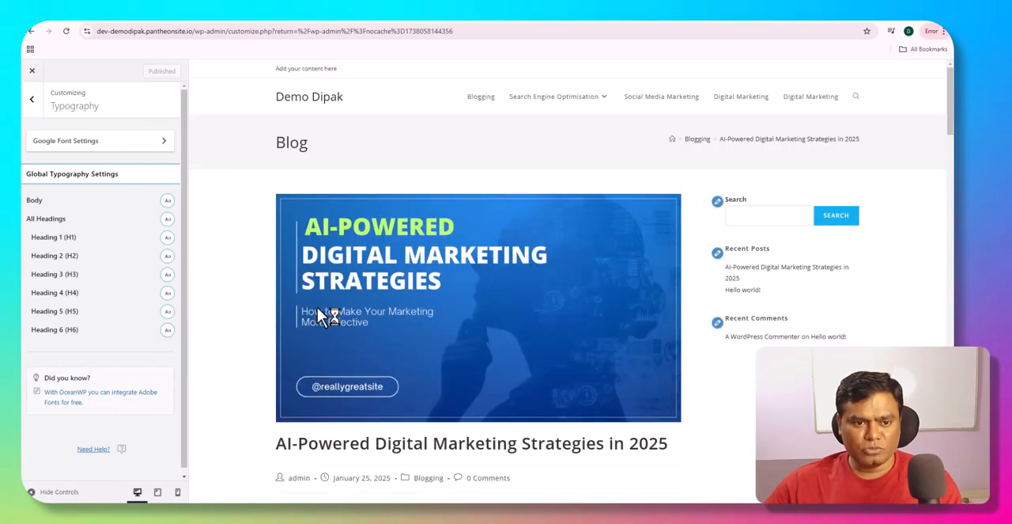
pyautogui.scroll(-7, 318, 307)
pyautogui.scroll(-1, 318, 314)
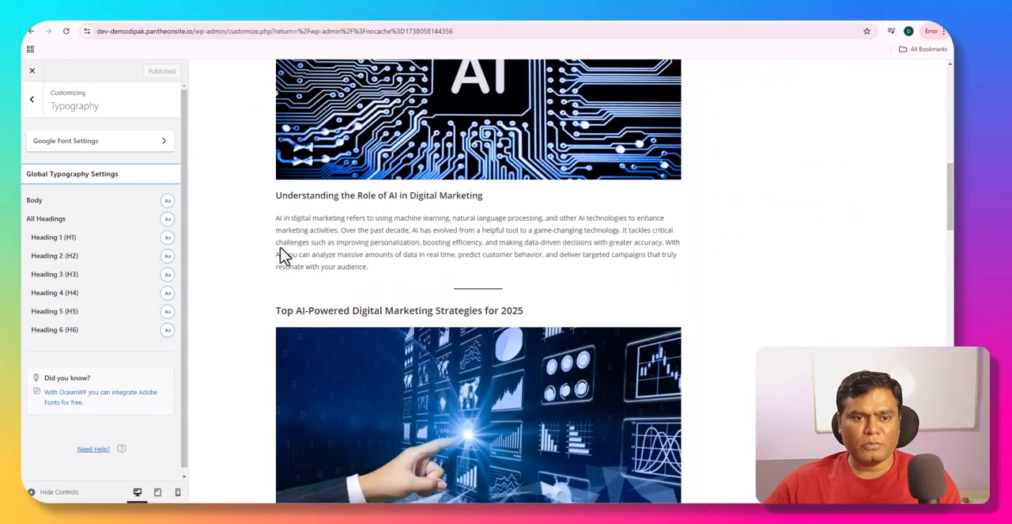
# - Examine the post's body paragraphs, title, section headings and numbered subheadings in the preview
pyautogui.moveTo(275, 218); pyautogui.dragTo(352, 267)
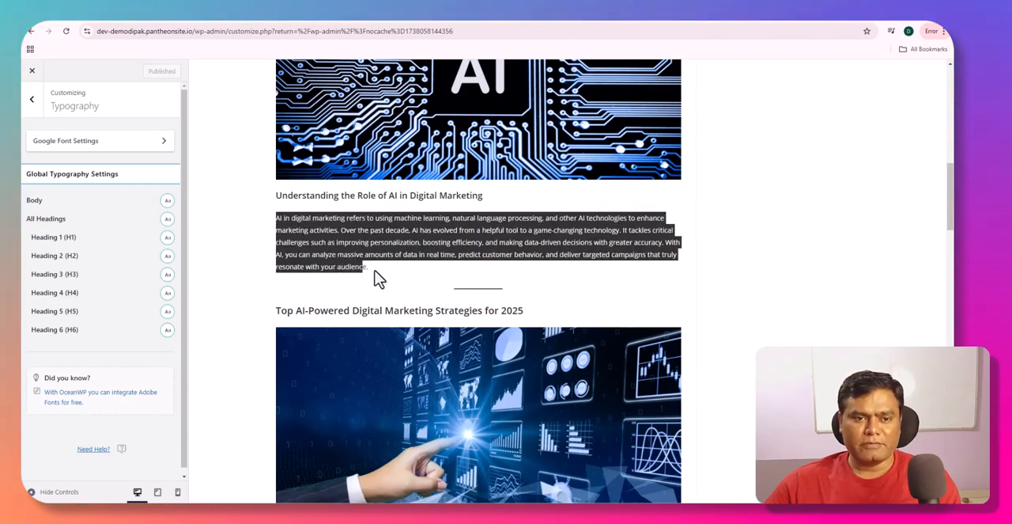
pyautogui.scroll(10, 377, 278)
pyautogui.moveTo(275, 248); pyautogui.dragTo(370, 250)
pyautogui.moveTo(269, 315); pyautogui.dragTo(332, 314)
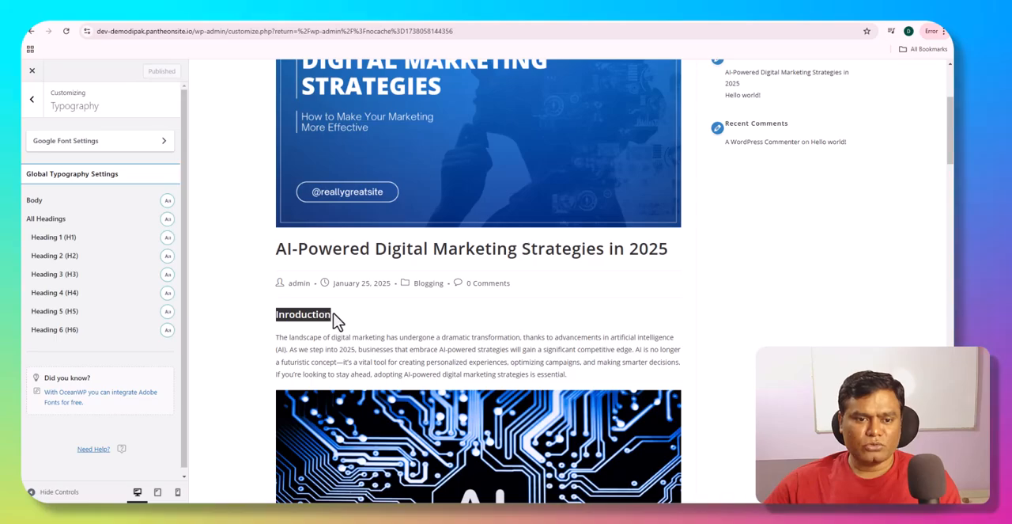
pyautogui.scroll(-8, 337, 319)
pyautogui.scroll(1, 332, 309)
pyautogui.moveTo(276, 359); pyautogui.dragTo(312, 361)
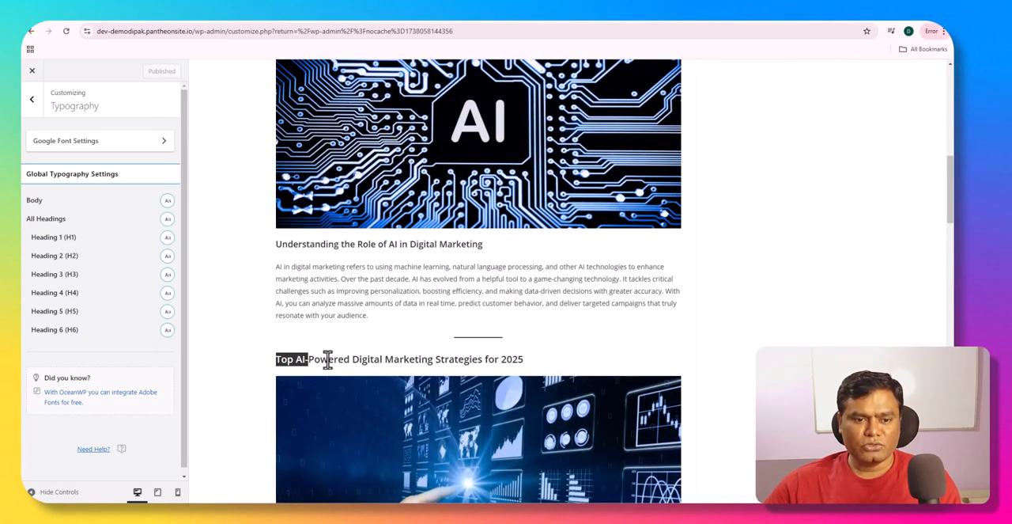
pyautogui.scroll(-7, 342, 332)
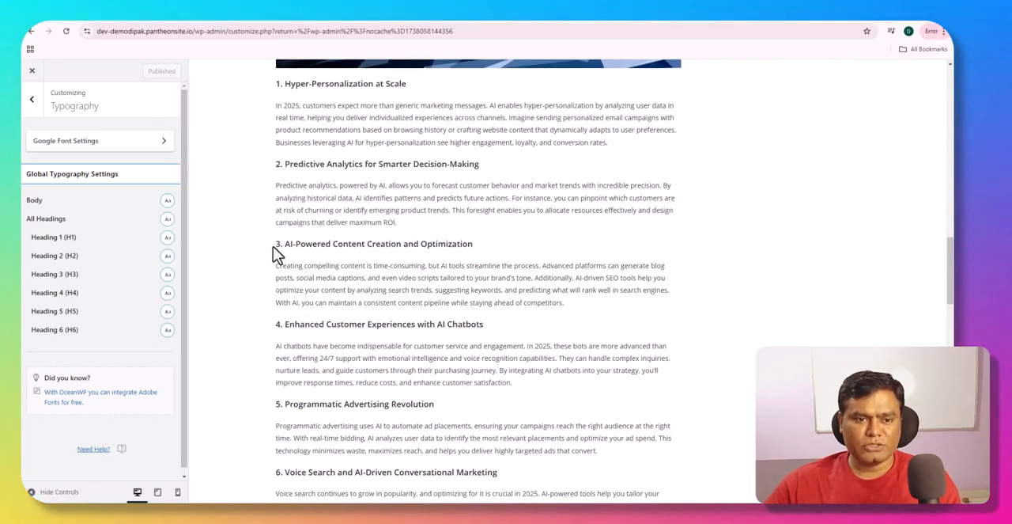
pyautogui.moveTo(276, 246); pyautogui.dragTo(349, 250)
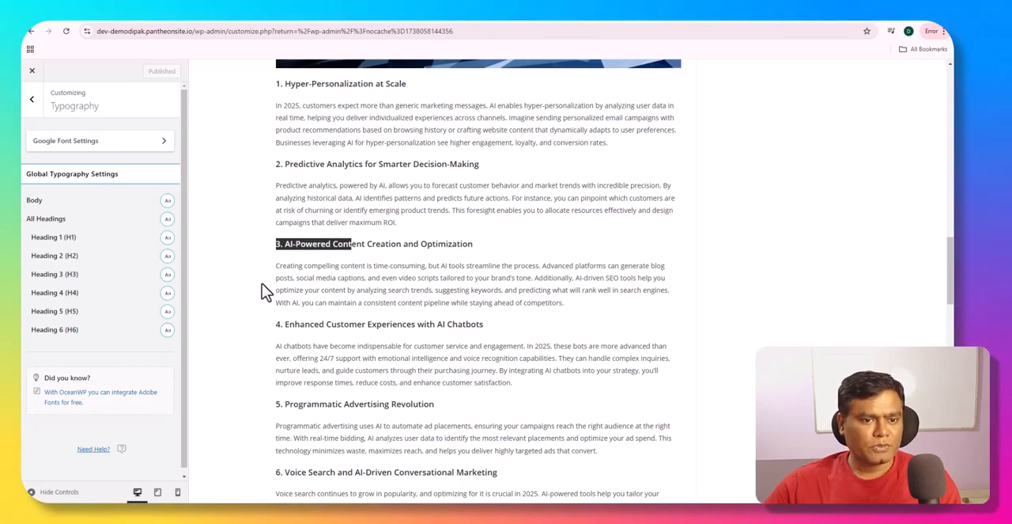
pyautogui.scroll(3, 267, 291)
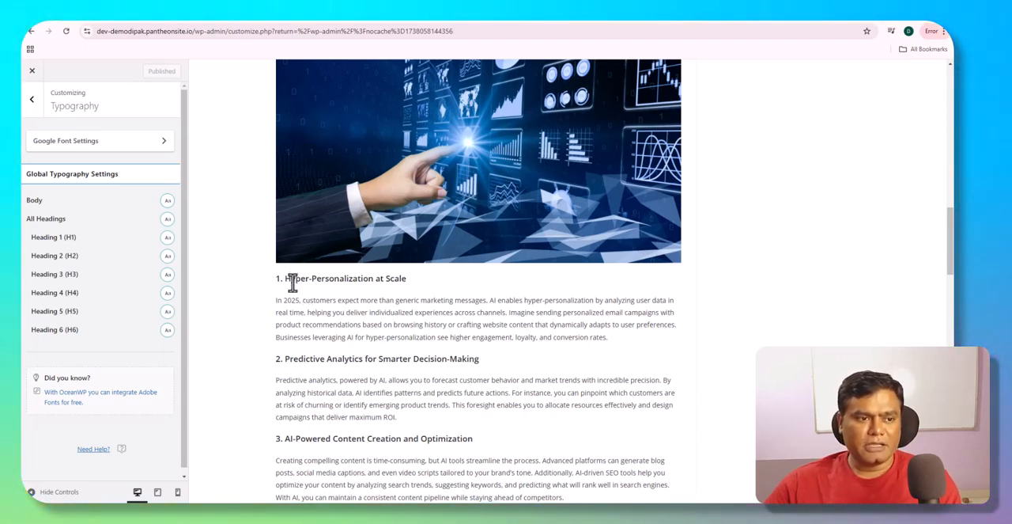
# - Set the font family of all headings to Poppins and compare the "Hyper-Personalization at Scale" heading in the preview
pyautogui.click(167, 221)
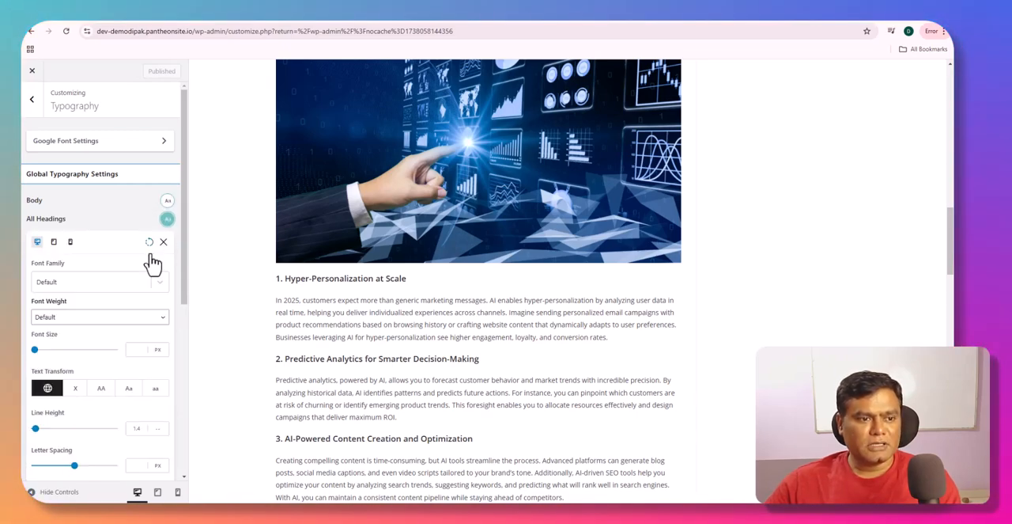
pyautogui.moveTo(275, 278); pyautogui.dragTo(396, 286)
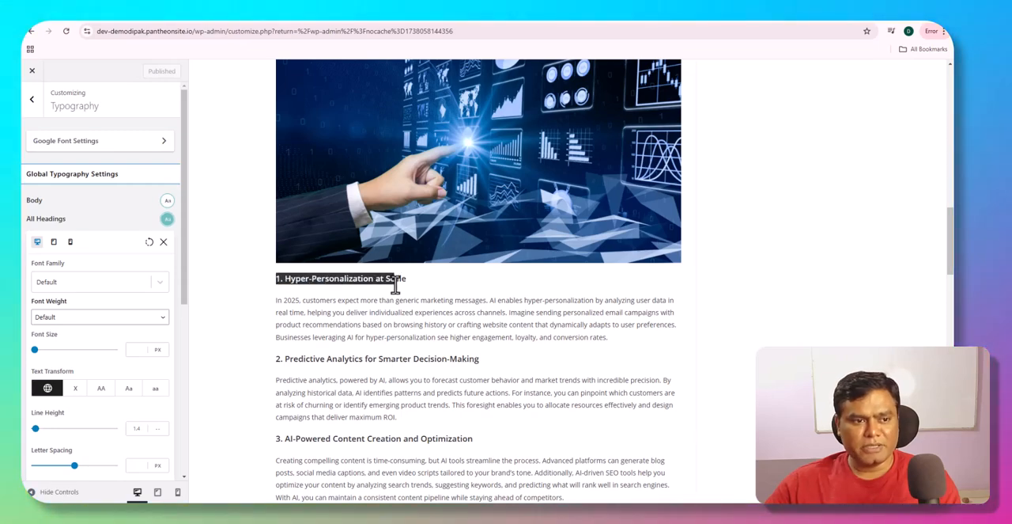
pyautogui.click(159, 286)
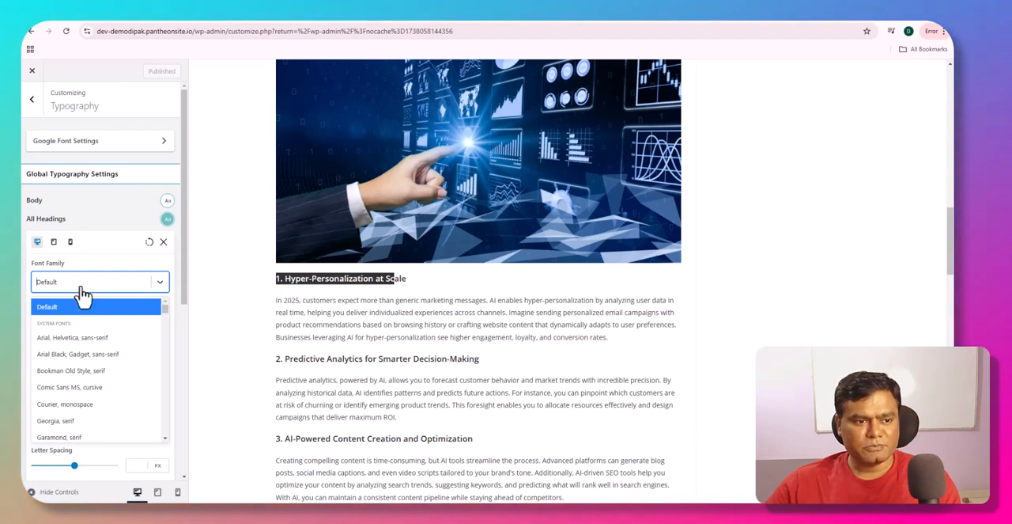
pyautogui.click(156, 288)
pyautogui.click(126, 287)
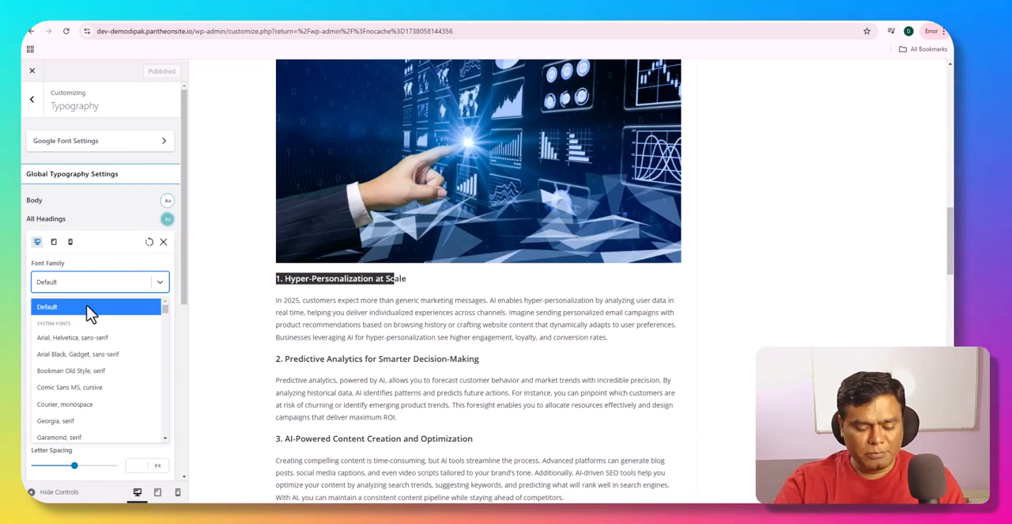
pyautogui.write('popp')
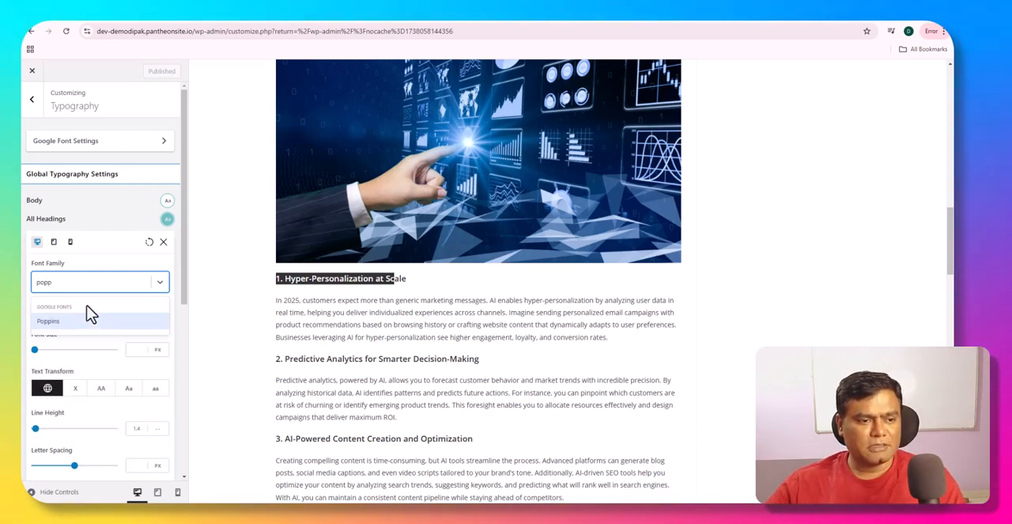
pyautogui.click(98, 320)
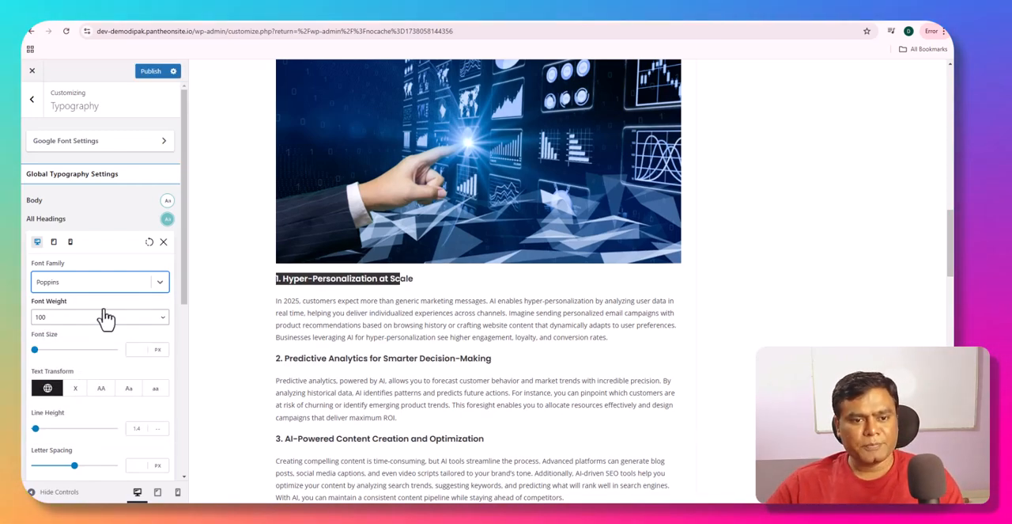
pyautogui.click(291, 300)
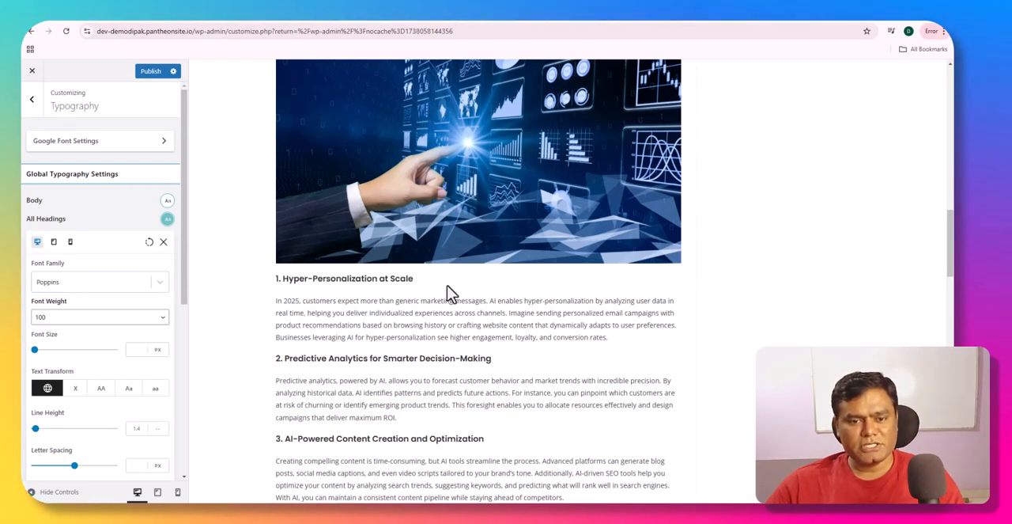
# - Return the font family of all headings to Default and close their typography options
pyautogui.click(158, 283)
pyautogui.click(95, 307)
pyautogui.click(162, 243)
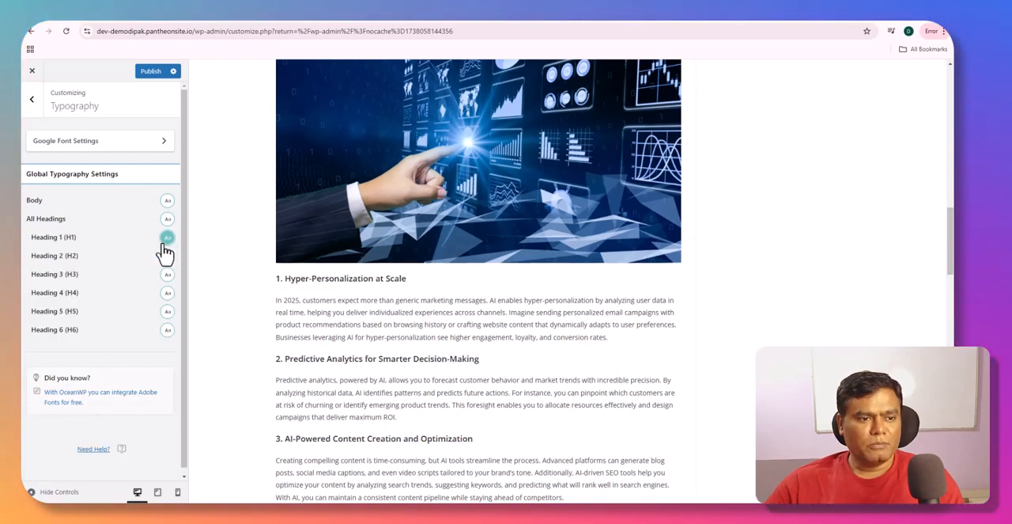
# - Set the Heading 1 (H1) font weight to 300 and its font size to 25 px
pyautogui.click(167, 238)
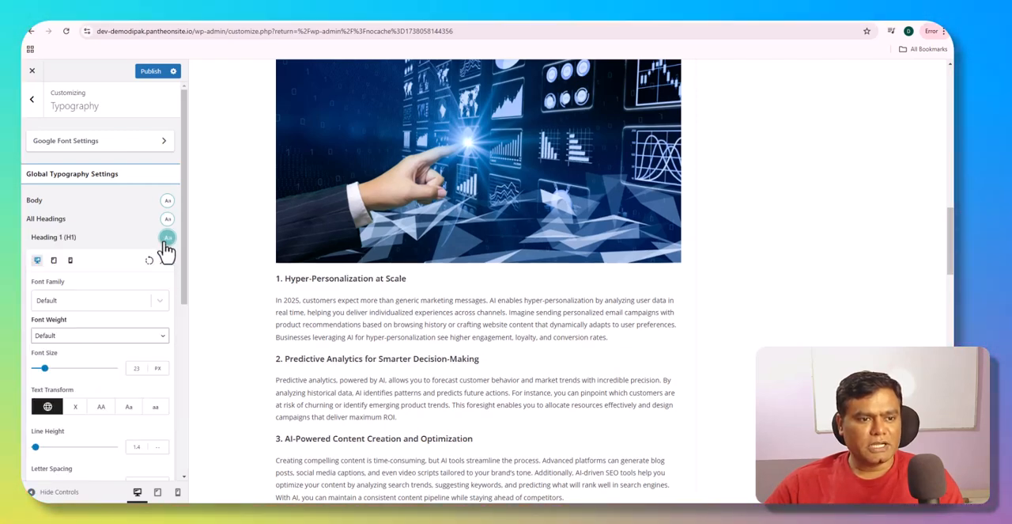
pyautogui.click(78, 340)
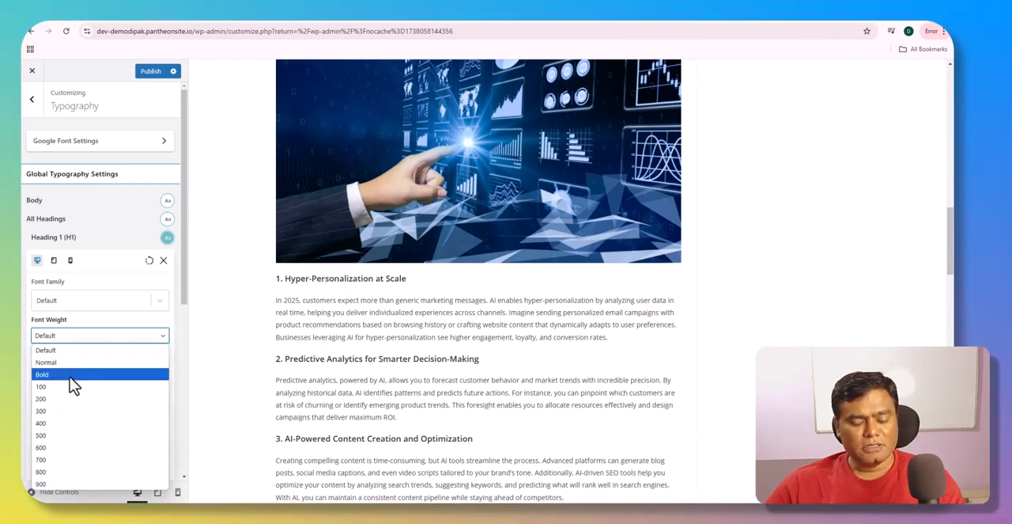
pyautogui.click(67, 412)
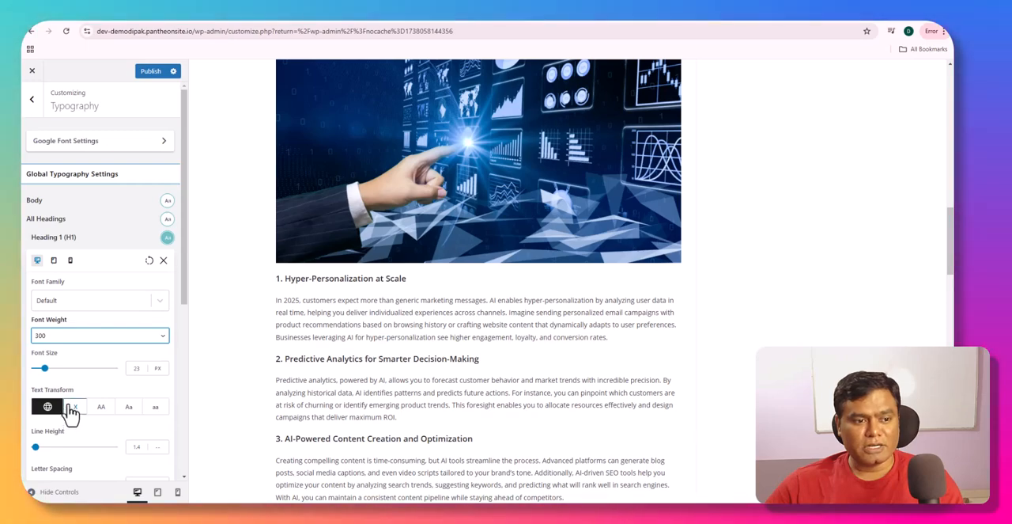
pyautogui.click(158, 333)
pyautogui.click(94, 360)
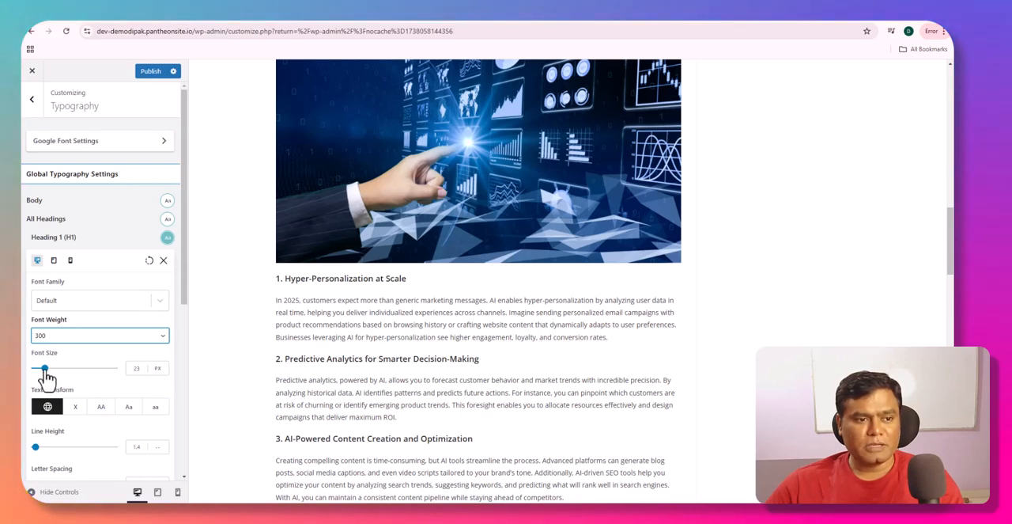
pyautogui.moveTo(62, 378); pyautogui.dragTo(44, 380)
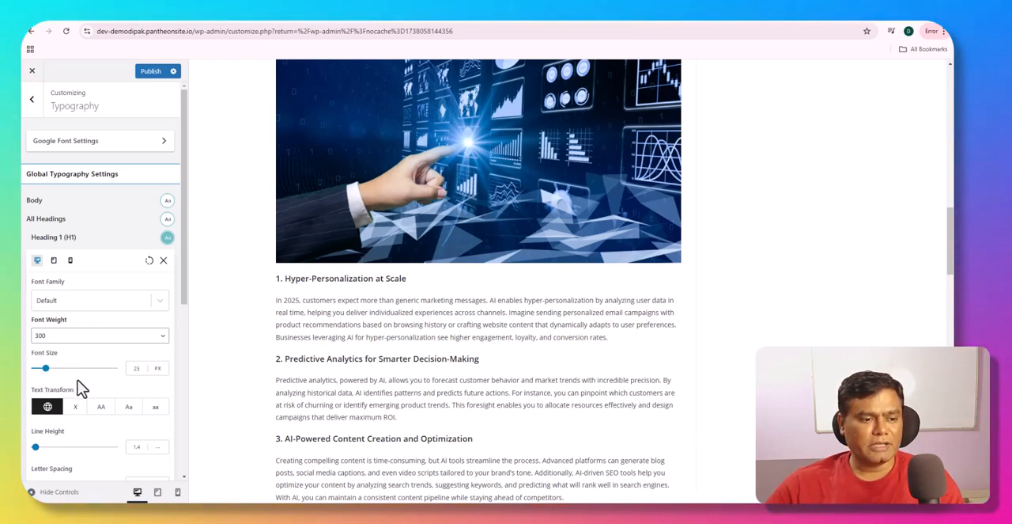
# - Examine the Heading 1 text transform choices, including uppercase and lowercase, and the line height, letter spacing and text decoration options
pyautogui.scroll(-1, 81, 388)
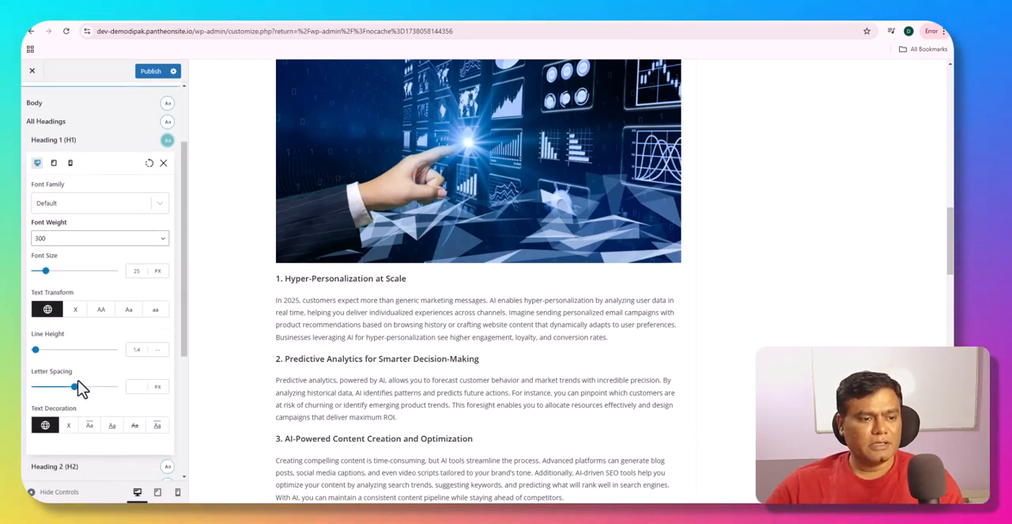
pyautogui.click(107, 313)
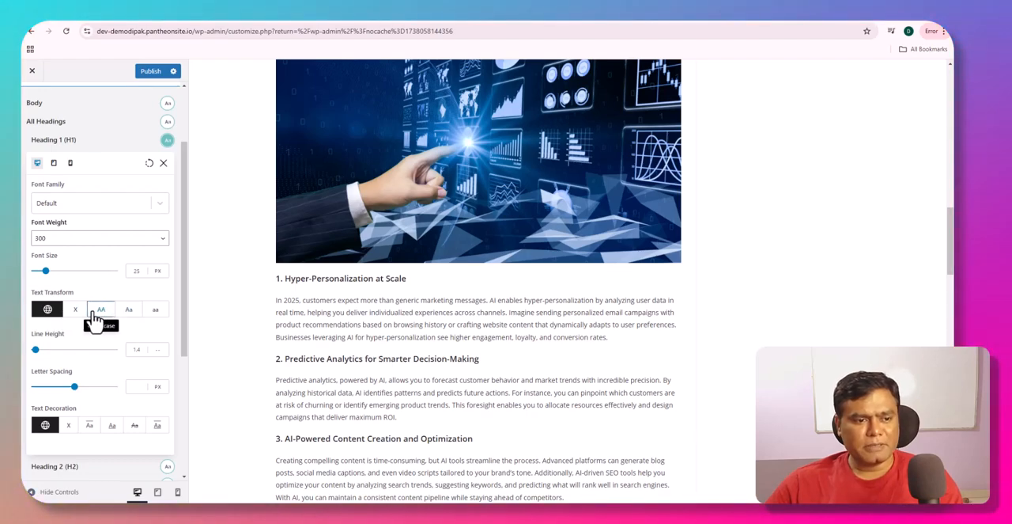
pyautogui.click(153, 314)
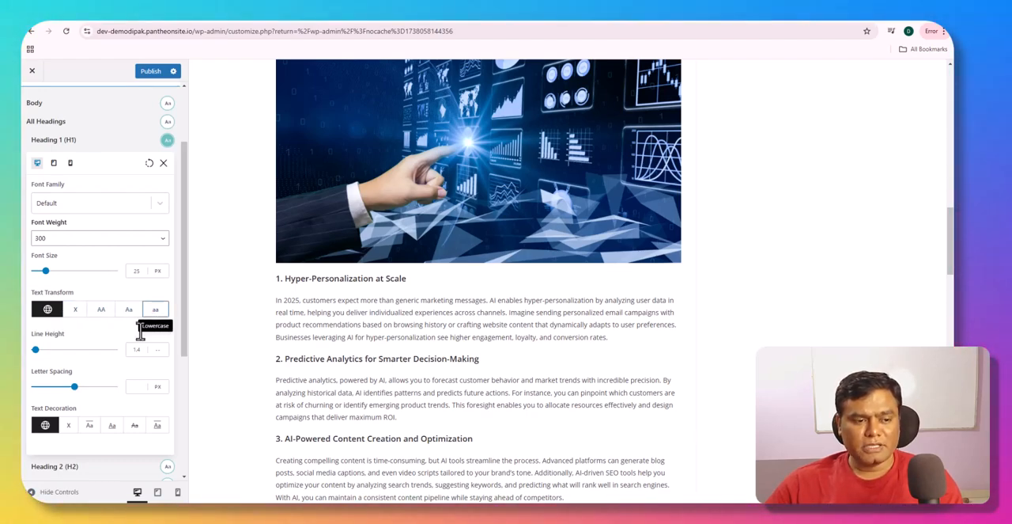
pyautogui.scroll(-4, 97, 352)
pyautogui.scroll(3, 96, 353)
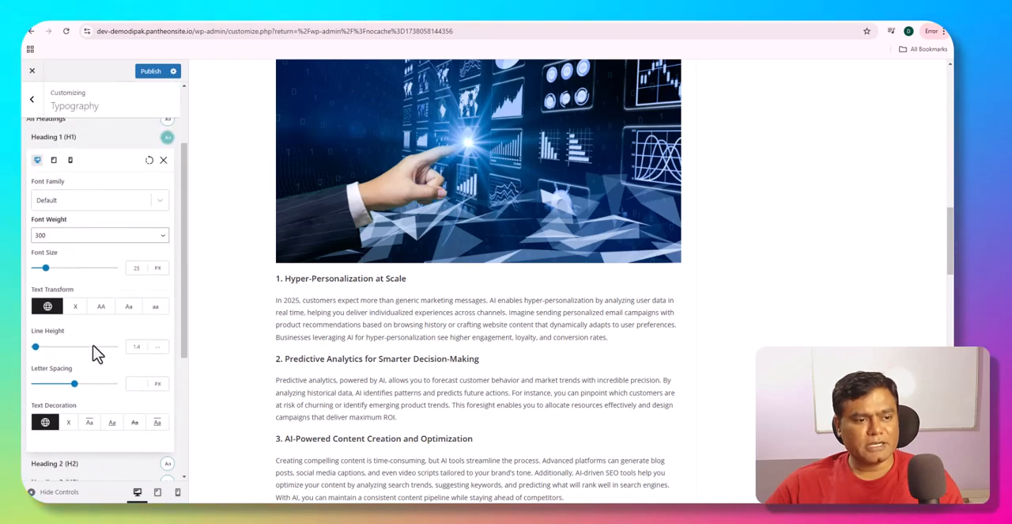
# - Preview the page with the Heading 1 (H1) typography settings in tablet and mobile modes, and return to the desktop mode
pyautogui.scroll(-3, 96, 353)
pyautogui.scroll(4, 96, 353)
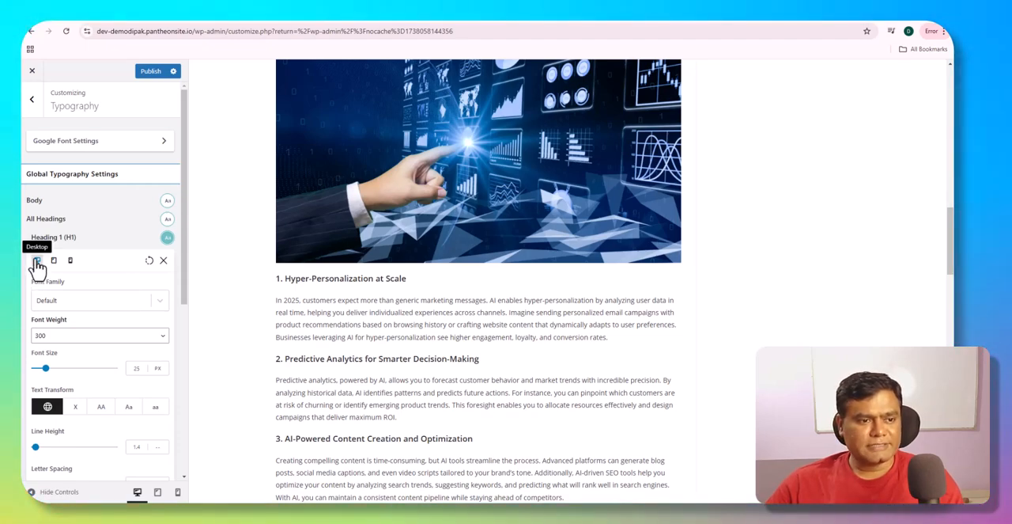
pyautogui.click(54, 260)
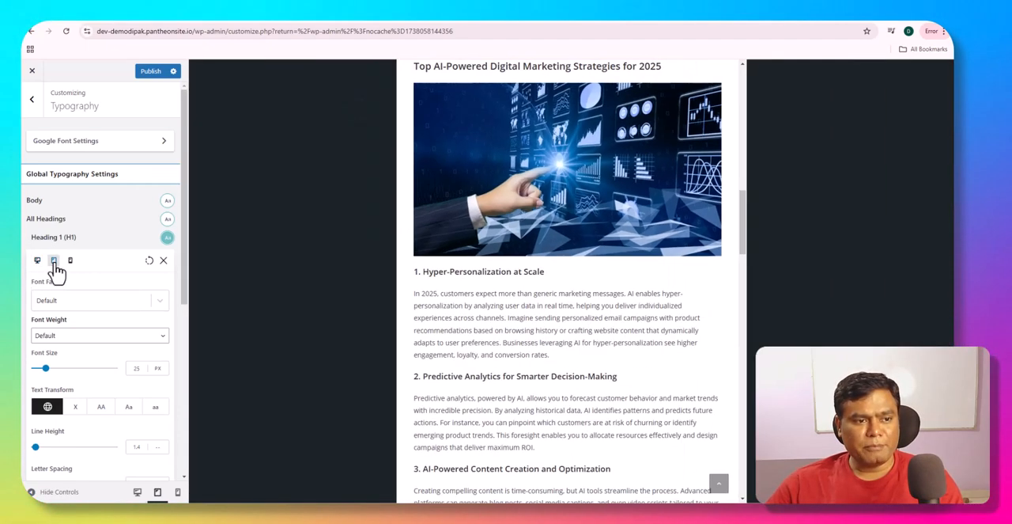
pyautogui.click(69, 262)
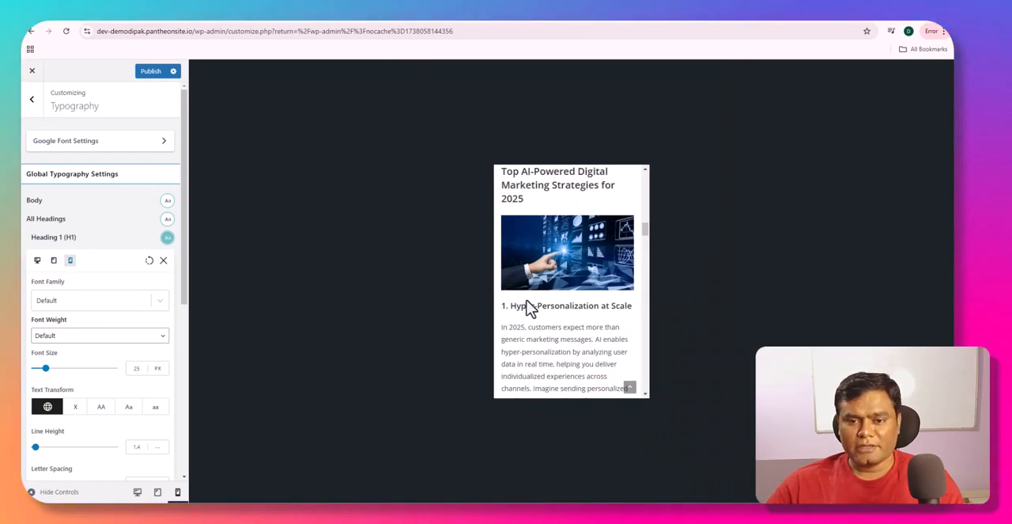
pyautogui.scroll(-2, 514, 299)
pyautogui.scroll(10, 534, 305)
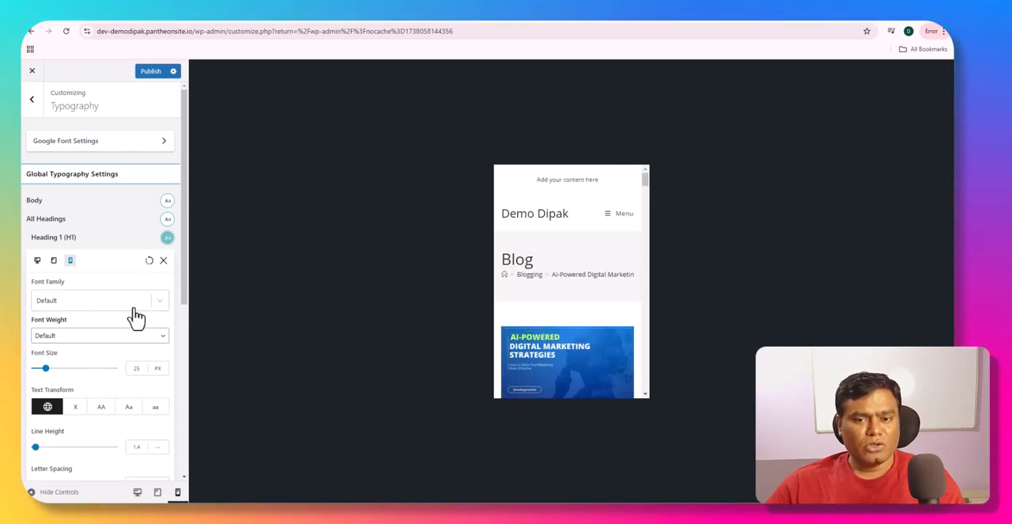
pyautogui.scroll(-2, 111, 380)
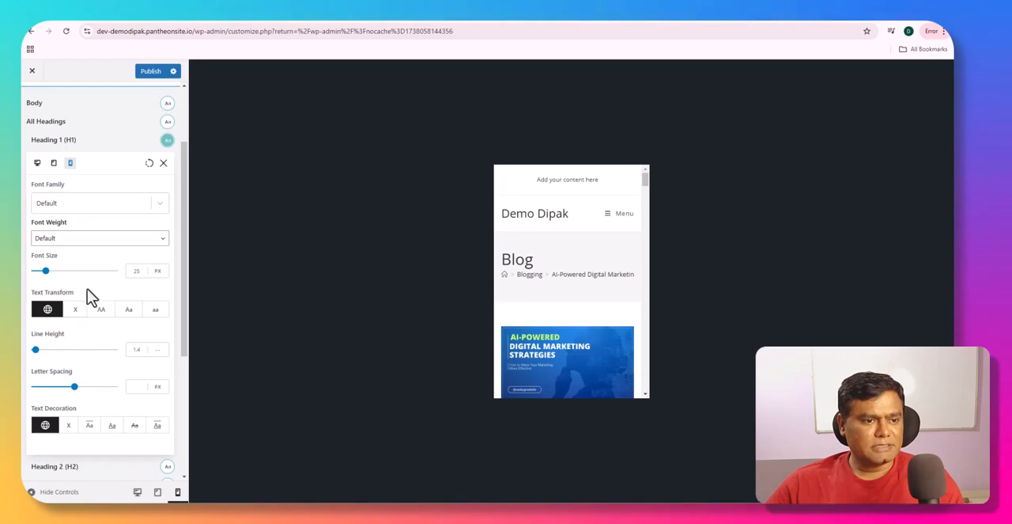
pyautogui.click(37, 163)
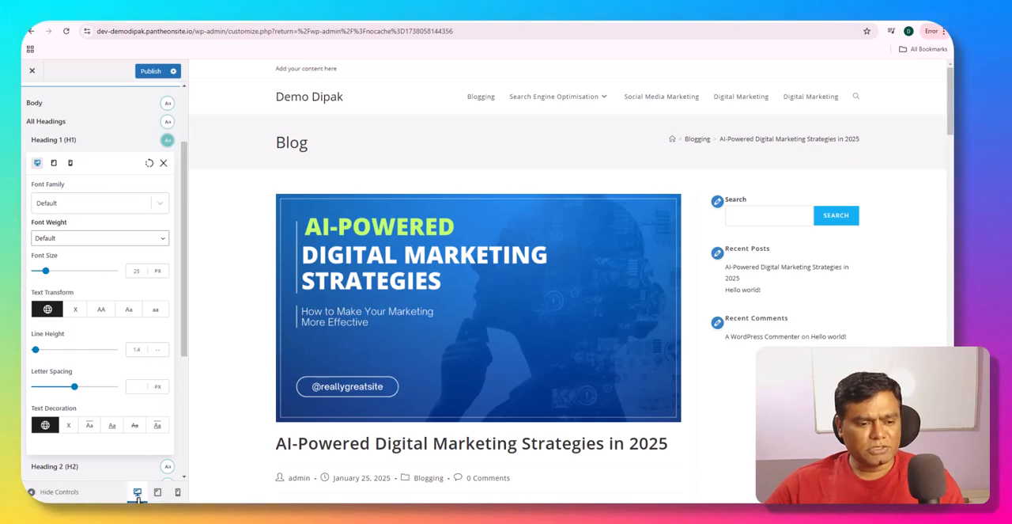
# - Hide the customizer controls to view the blog post at full width, and show the controls again
pyautogui.click(52, 491)
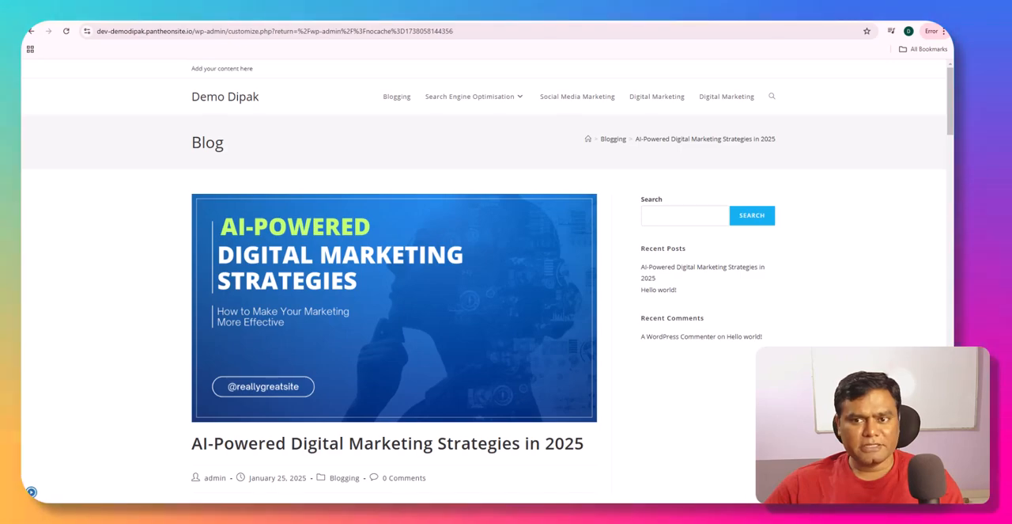
pyautogui.scroll(-3, 504, 323)
pyautogui.scroll(3, 504, 322)
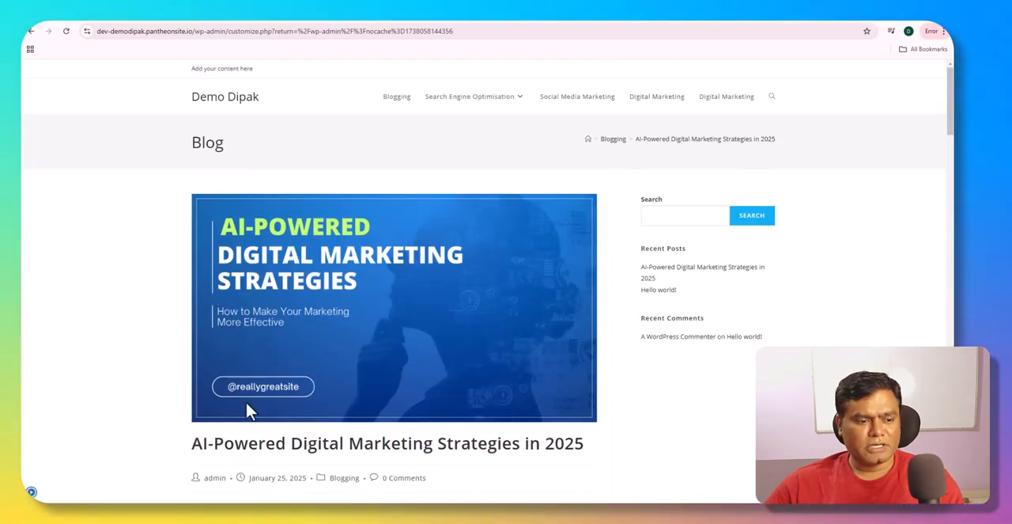
pyautogui.click(31, 491)
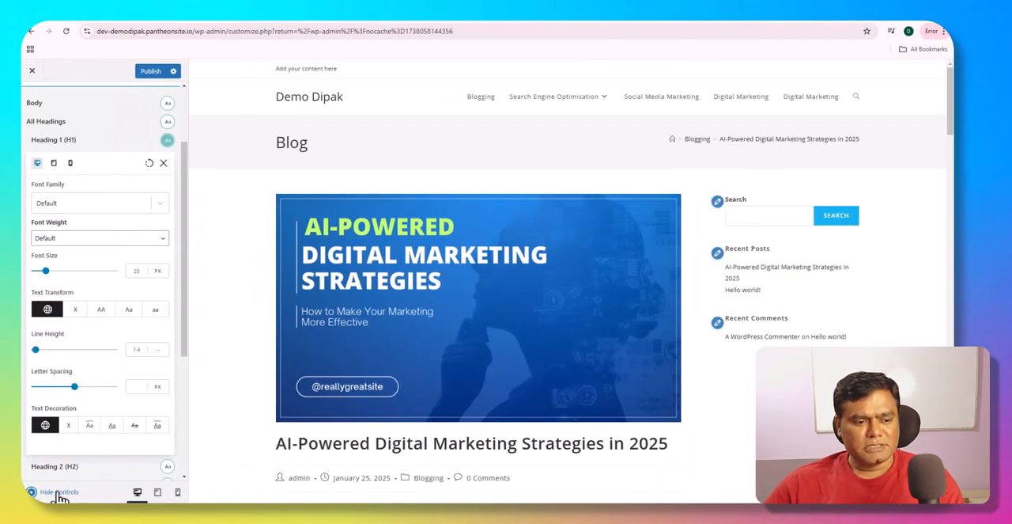
# - Compare the Introduction section of the post in tablet and mobile previews, and restore the desktop preview
pyautogui.click(158, 492)
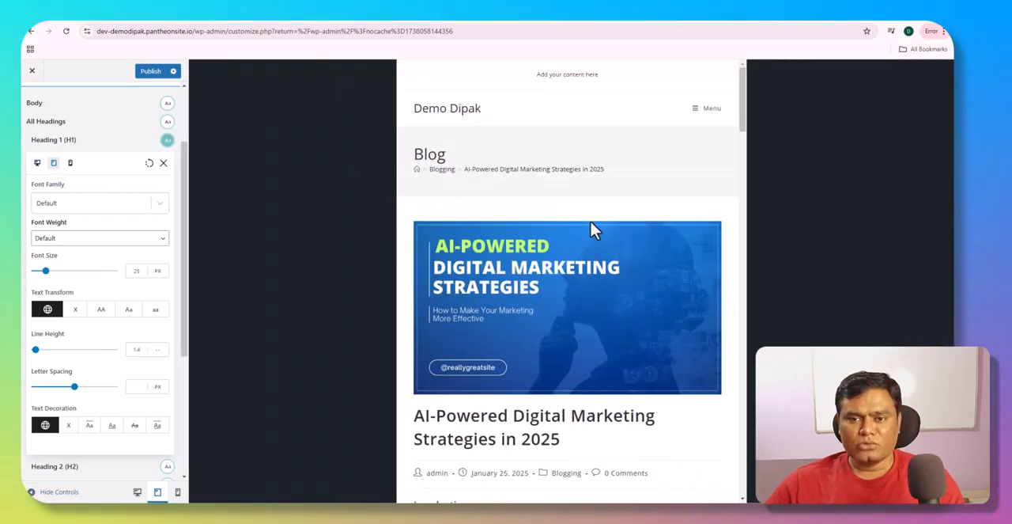
pyautogui.scroll(-6, 592, 230)
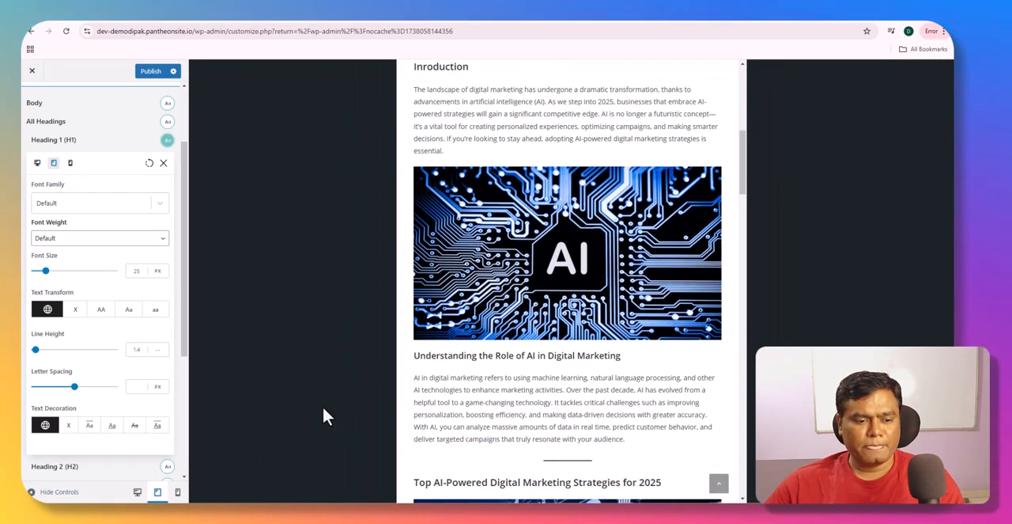
pyautogui.click(177, 491)
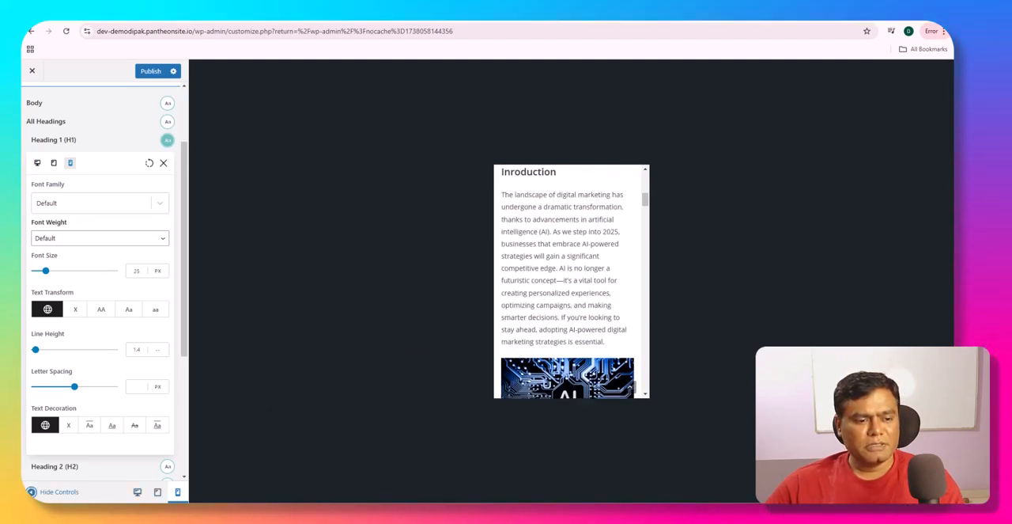
pyautogui.click(32, 492)
pyautogui.click(28, 491)
pyautogui.click(137, 492)
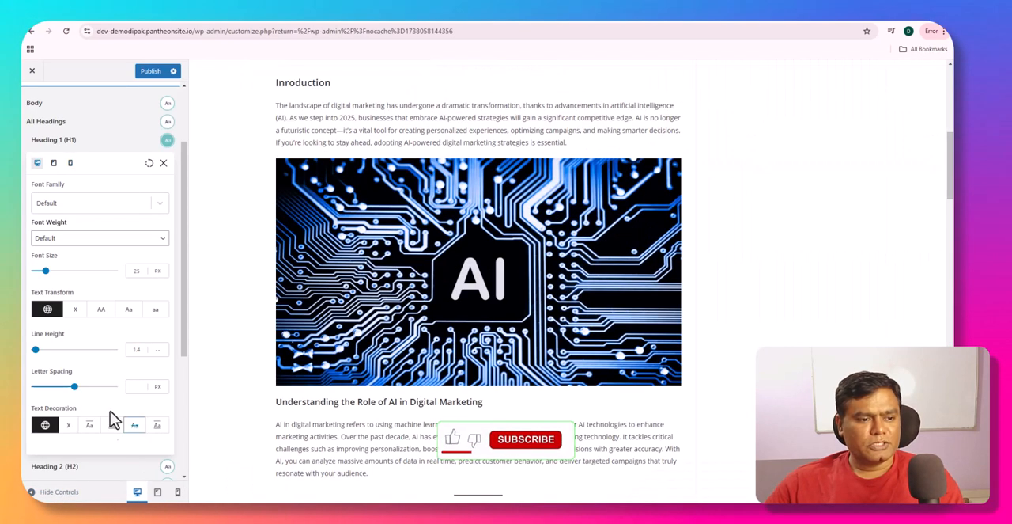
# - Check the Heading 1 (H1) font weight choices without changing them, and close the heading's typography options
pyautogui.scroll(-4, 110, 403)
pyautogui.scroll(2, 111, 403)
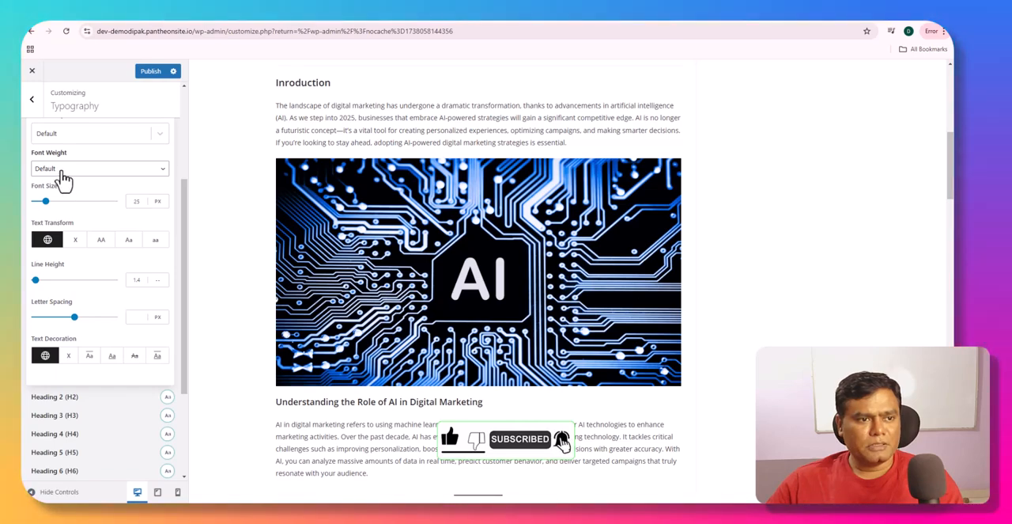
pyautogui.click(72, 172)
pyautogui.click(75, 178)
pyautogui.scroll(2, 76, 178)
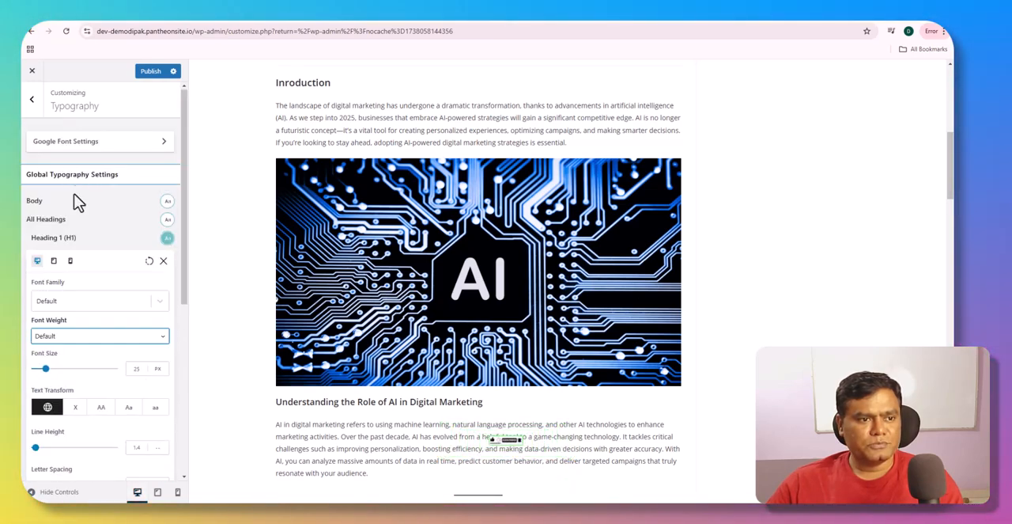
pyautogui.click(163, 260)
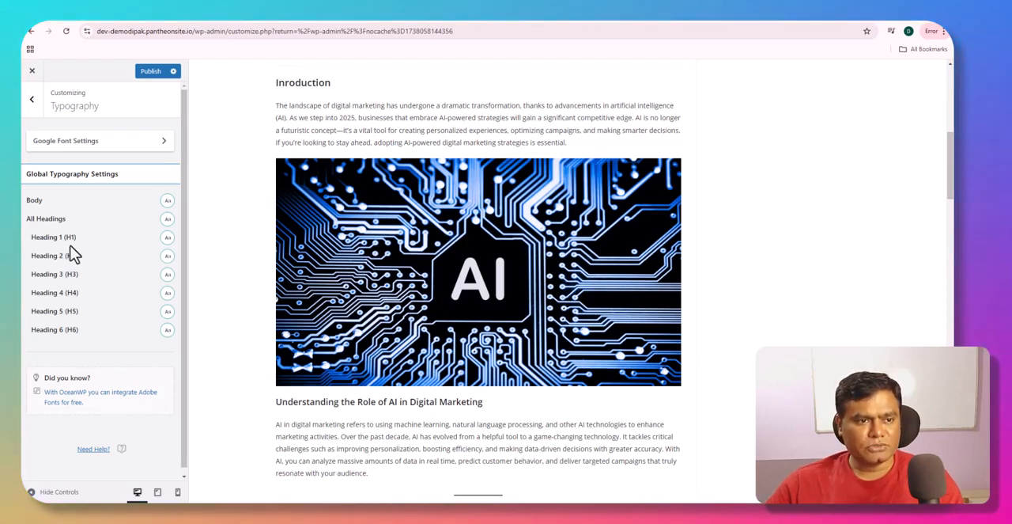
# - Reopen the Heading 1 (H1) typography options, review them from font family to text decoration, and close them
pyautogui.click(167, 239)
pyautogui.scroll(-2, 108, 309)
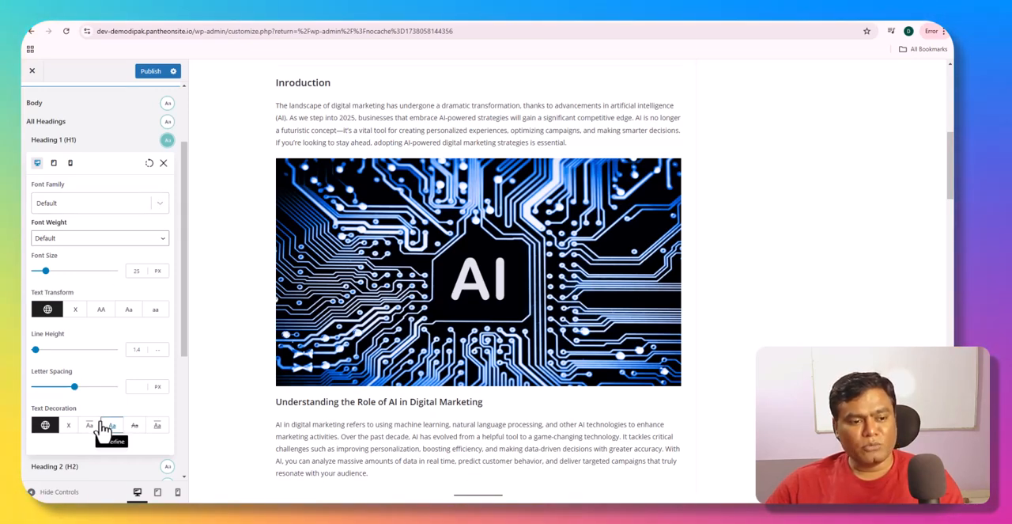
pyautogui.scroll(-2, 103, 427)
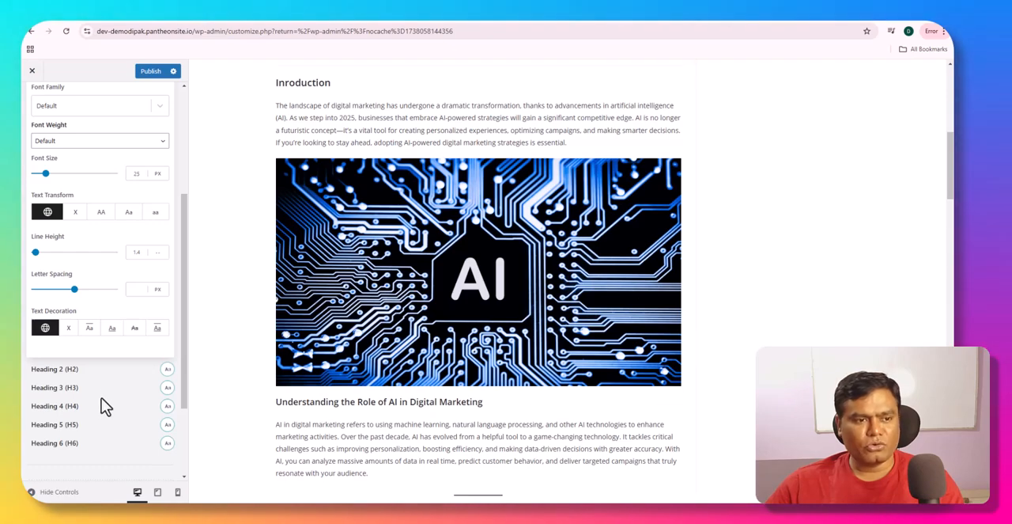
pyautogui.scroll(3, 103, 396)
pyautogui.scroll(2, 103, 382)
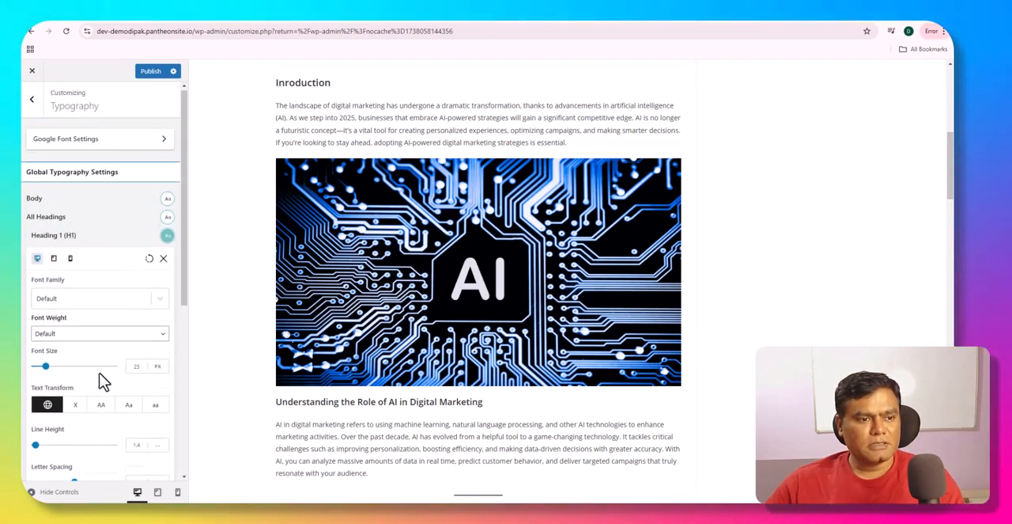
pyautogui.click(164, 258)
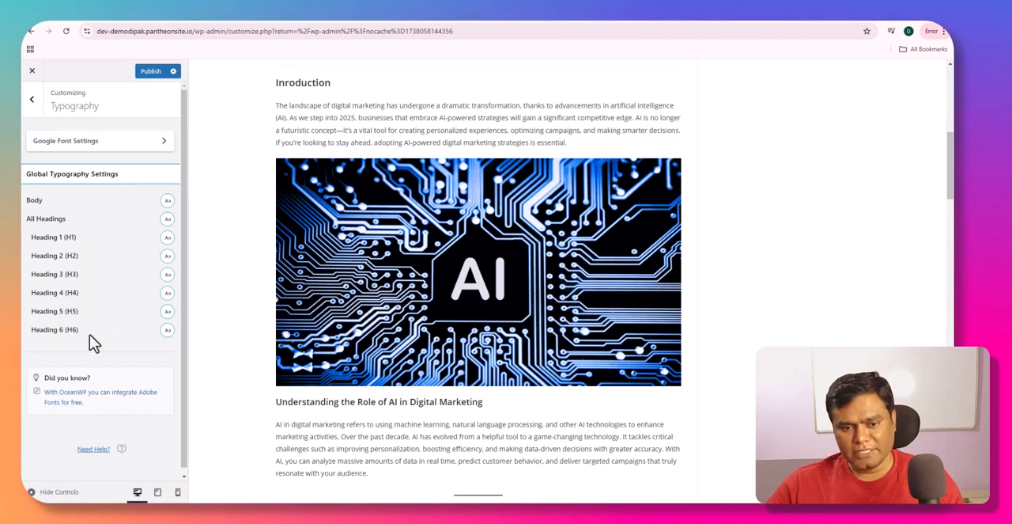
# - Set the font family of All Headings to Poppins
pyautogui.click(168, 238)
pyautogui.click(169, 241)
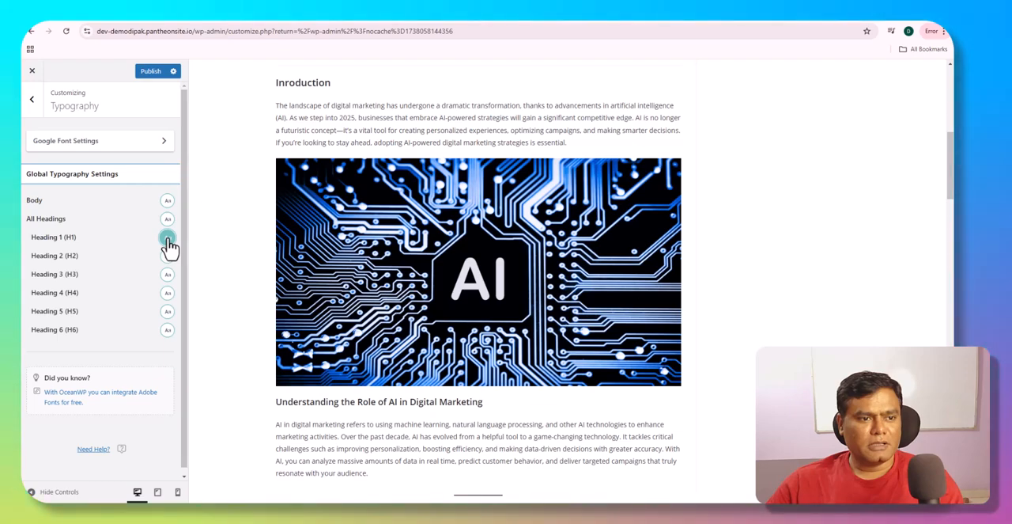
pyautogui.click(167, 221)
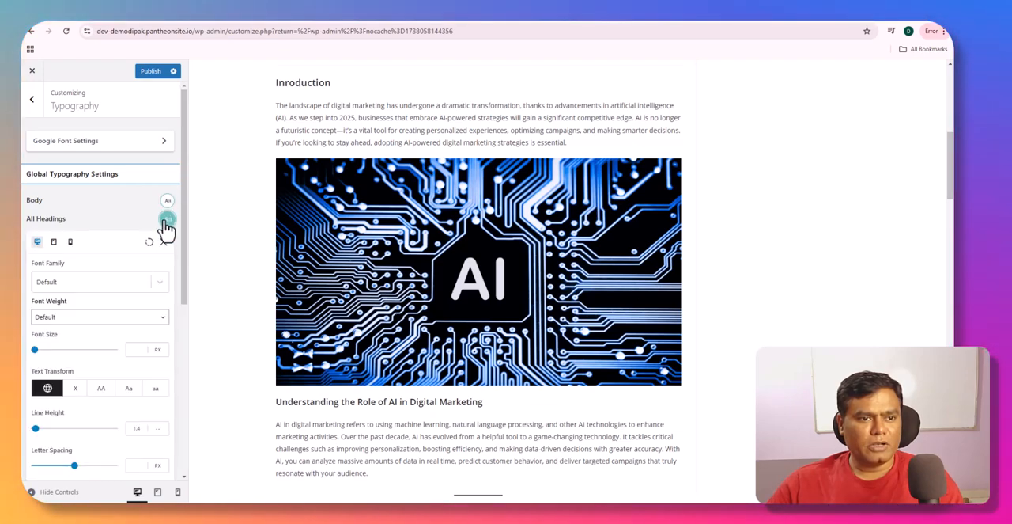
pyautogui.click(115, 286)
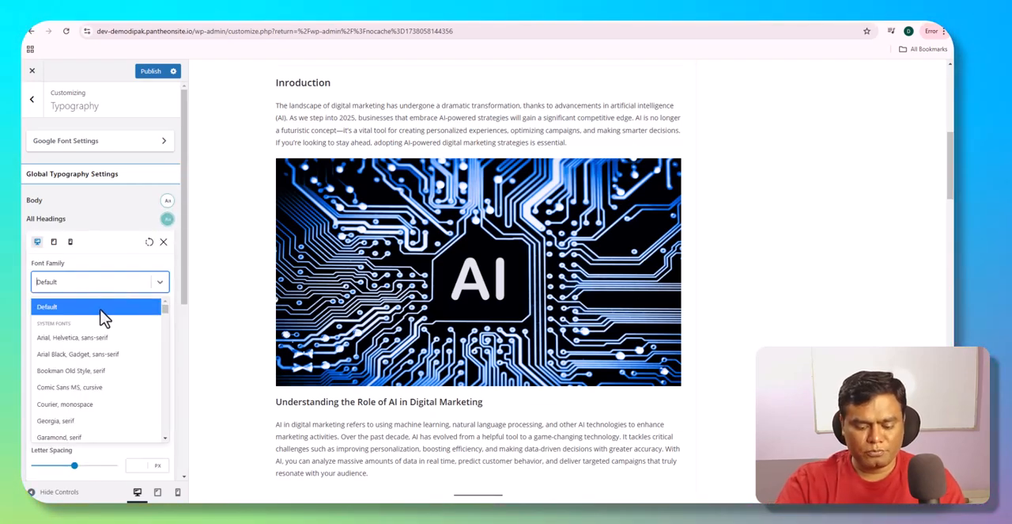
pyautogui.write('popp')
pyautogui.click(101, 324)
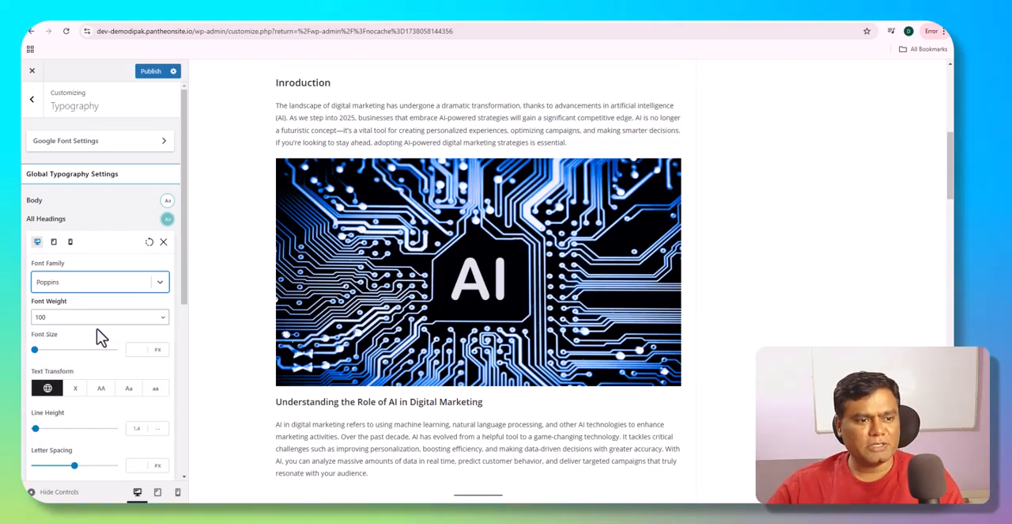
# - Check the numbered section headings of the post in the preview and publish the typography changes
pyautogui.scroll(-10, 396, 367)
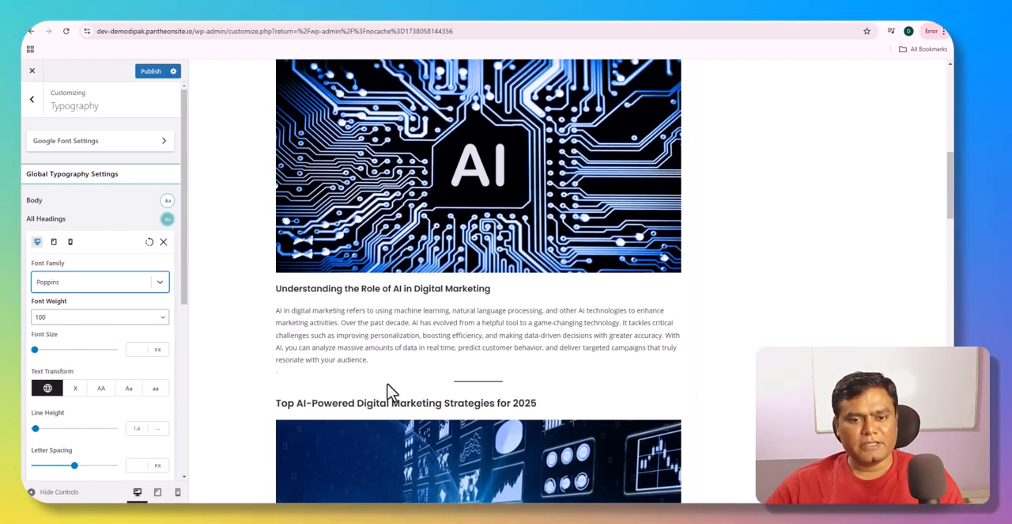
pyautogui.scroll(-3, 388, 381)
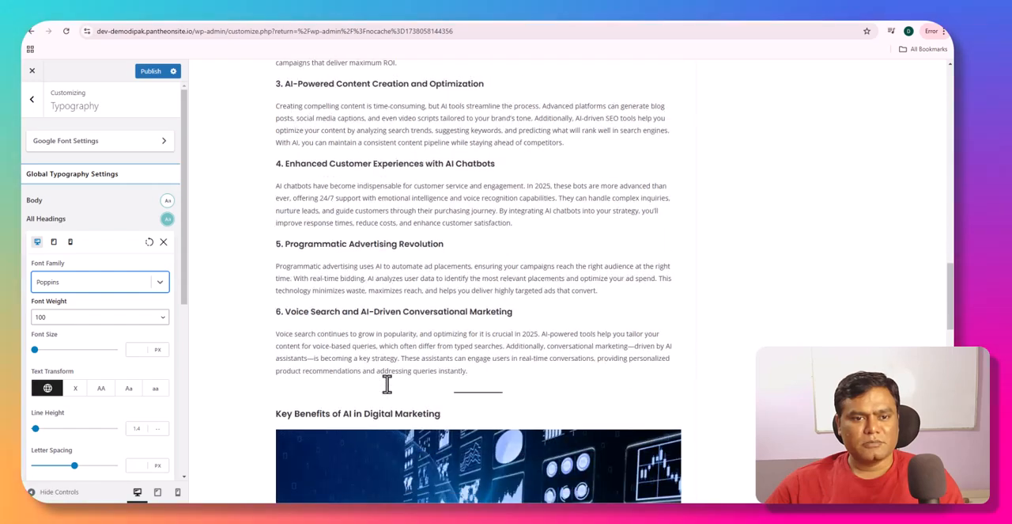
pyautogui.scroll(3, 388, 390)
pyautogui.scroll(3, 237, 305)
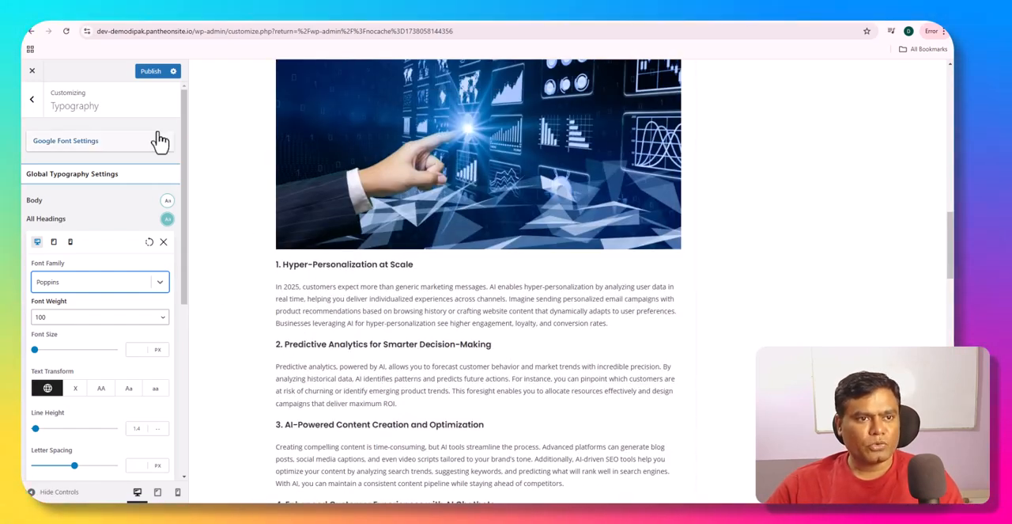
pyautogui.click(152, 72)
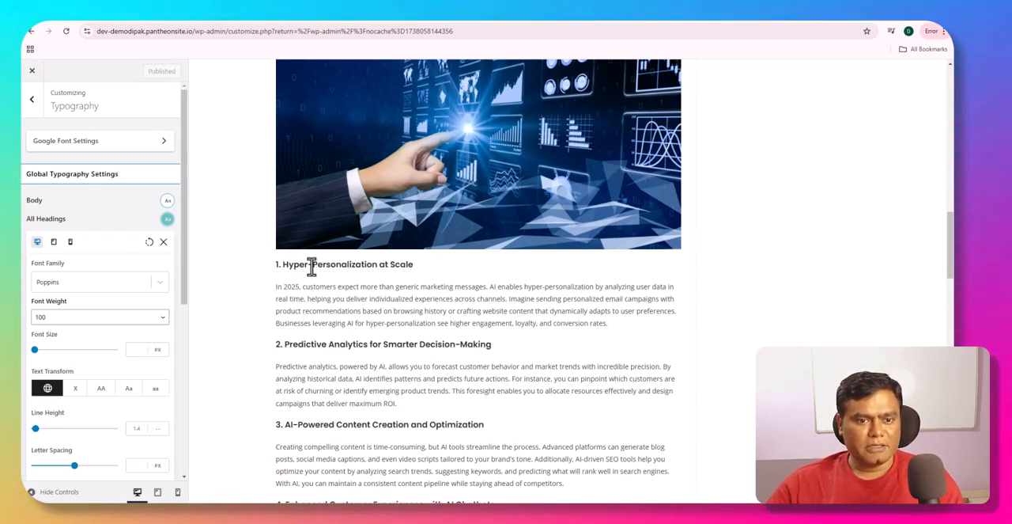
# - Open the theme's Colors settings and examine how the primary color appears on the Search Engine Optimisation submenu in the preview
pyautogui.click(31, 101)
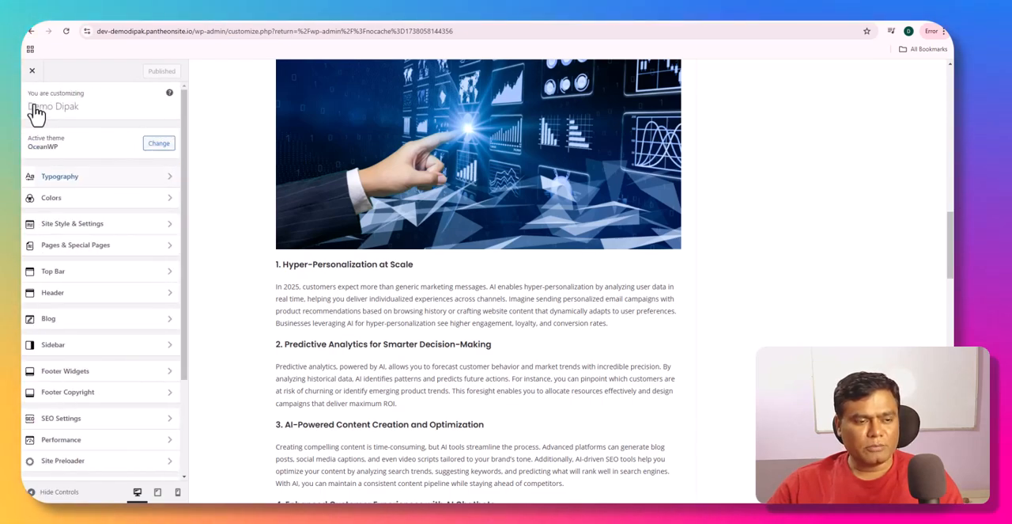
pyautogui.click(86, 207)
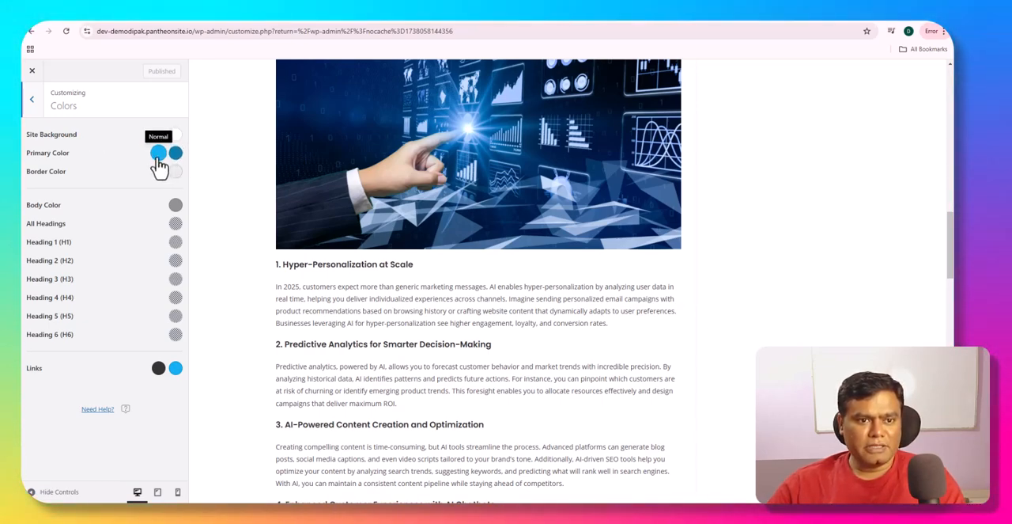
pyautogui.scroll(15, 474, 269)
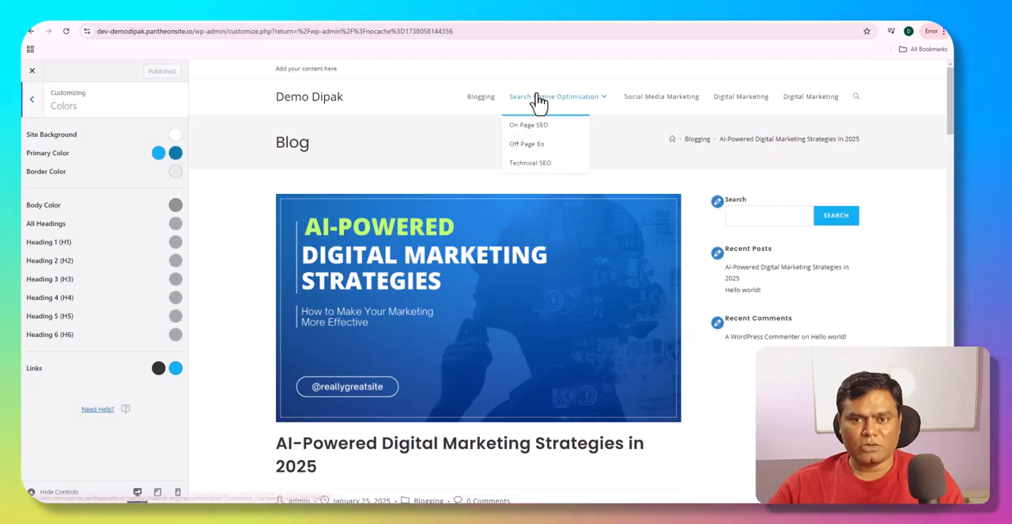
pyautogui.moveTo(539, 102)
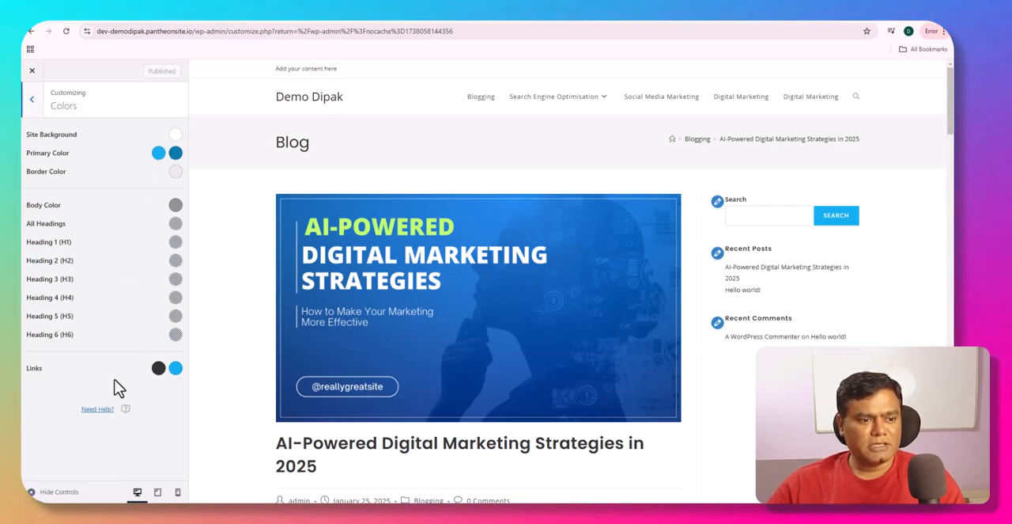
pyautogui.moveTo(507, 113)
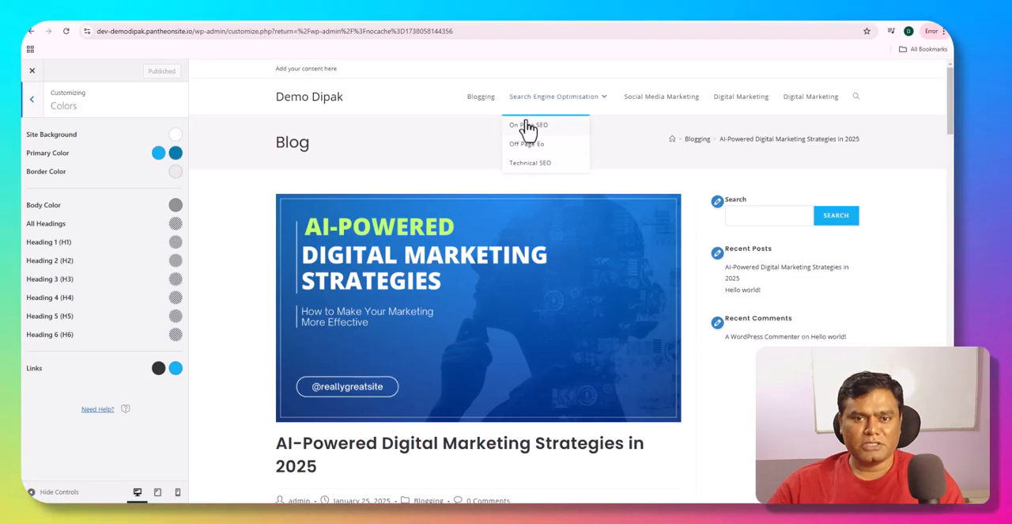
# - Set the Heading 1 (H1) color to red, hex DD3333, and check the post's headings in the preview
pyautogui.scroll(-3, 233, 284)
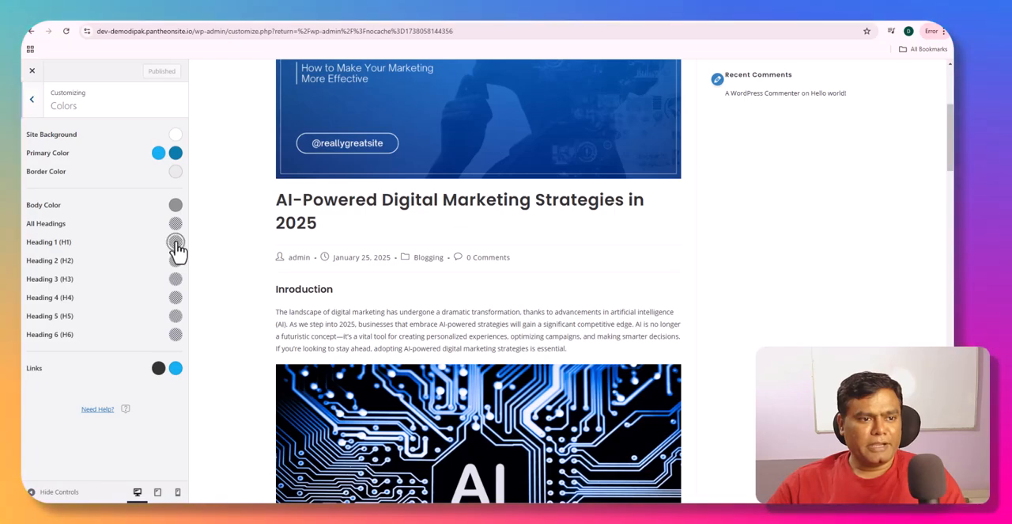
pyautogui.click(176, 243)
pyautogui.click(69, 266)
pyautogui.scroll(-5, 362, 305)
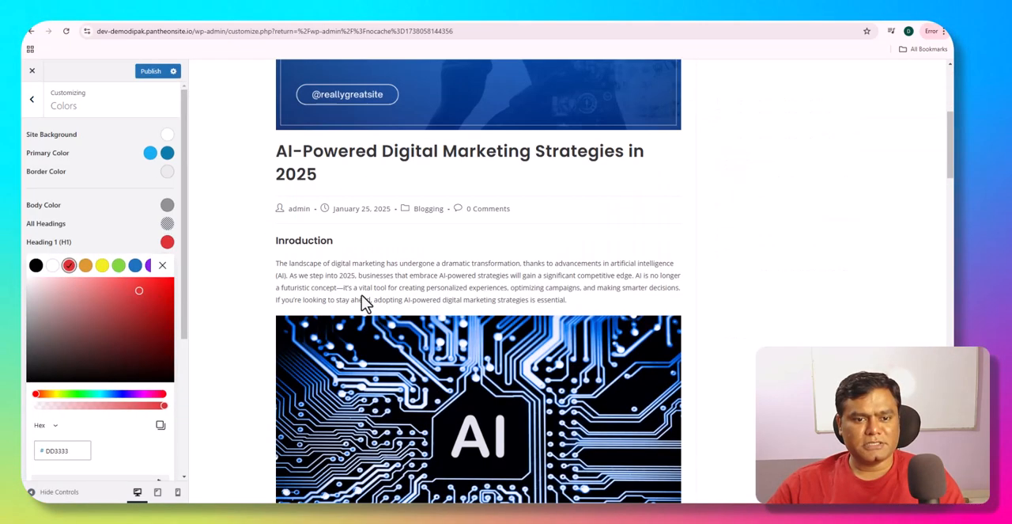
# - Try dark red, hex A42B2B, as the Site Background color and return it to white, hex FFFFFF
pyautogui.click(162, 266)
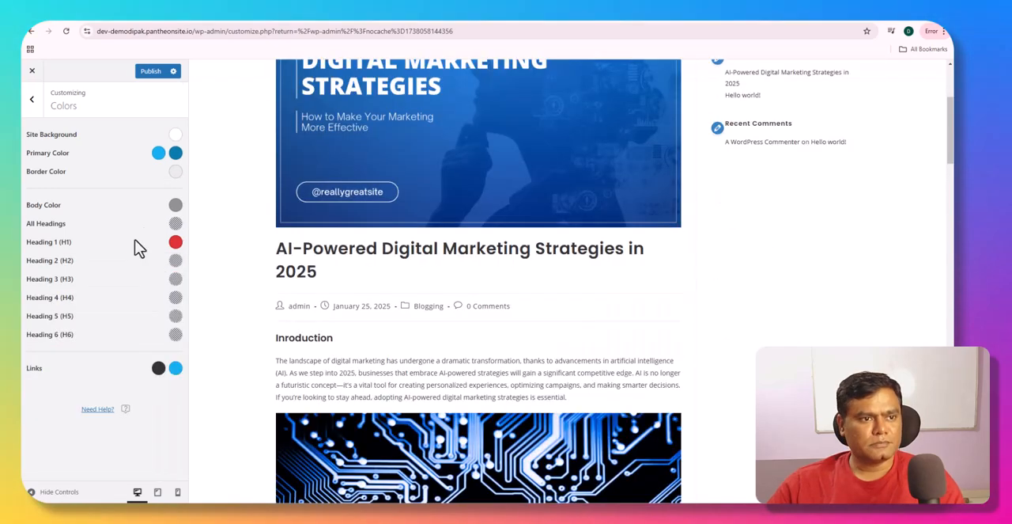
pyautogui.click(176, 136)
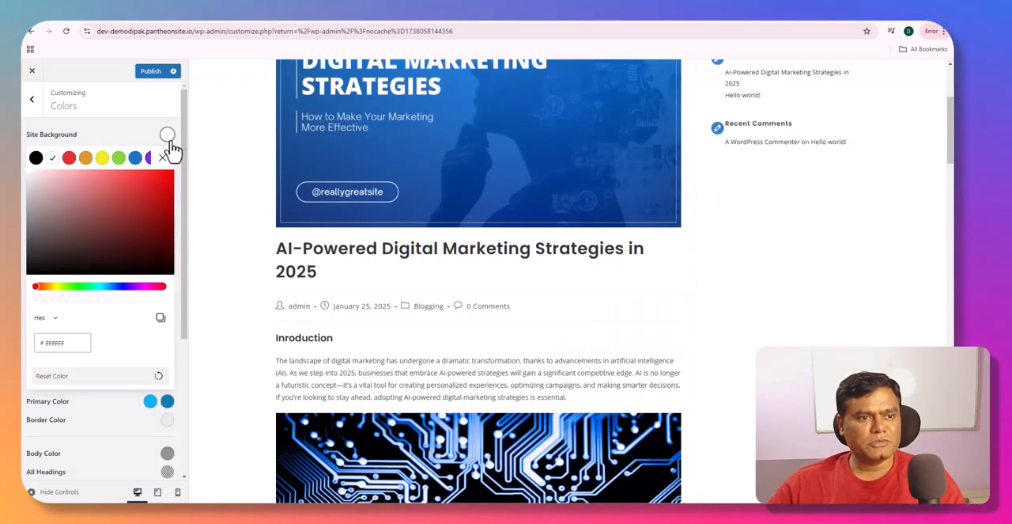
pyautogui.click(135, 208)
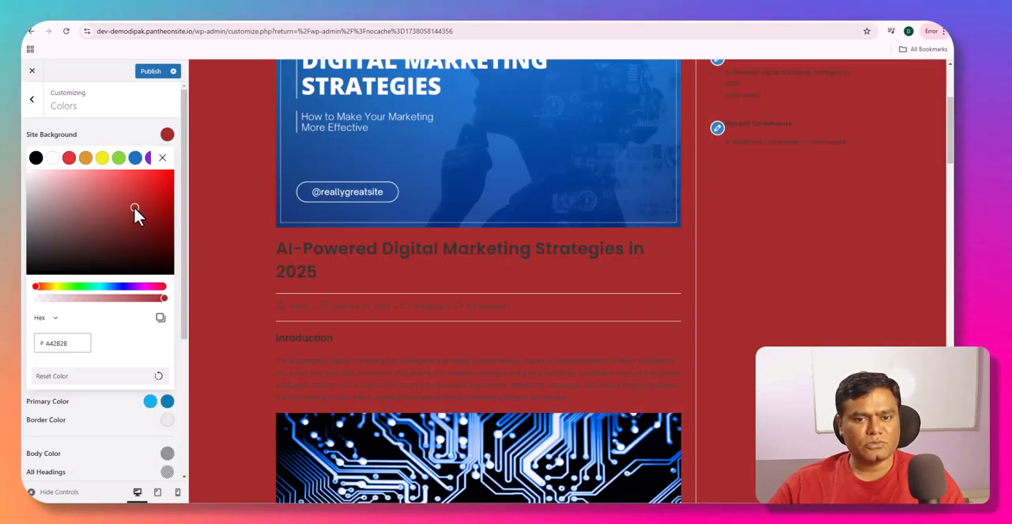
pyautogui.click(52, 158)
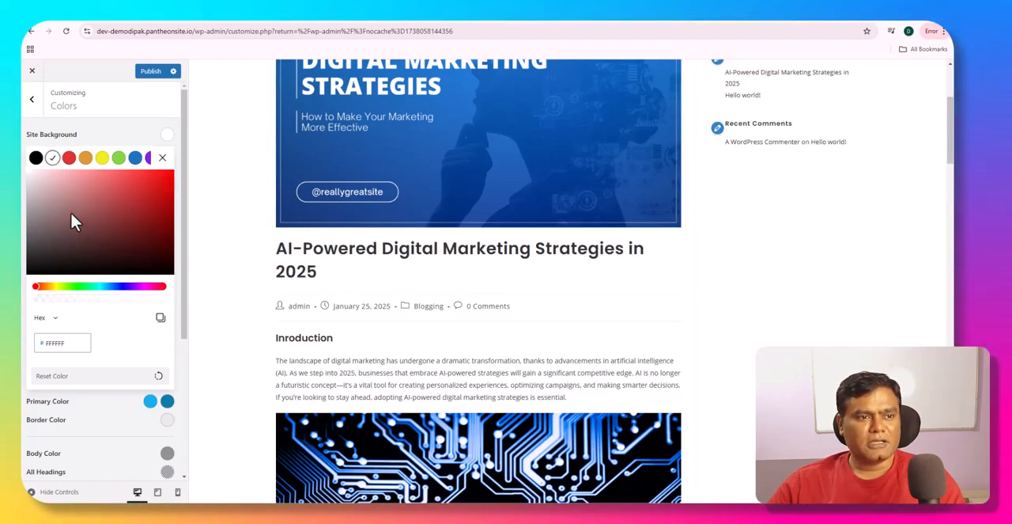
# - Try pale pink, hex F1E5E5, for the Site Background and settle on near-white, hex FEFEFE
pyautogui.click(32, 174)
pyautogui.click(35, 179)
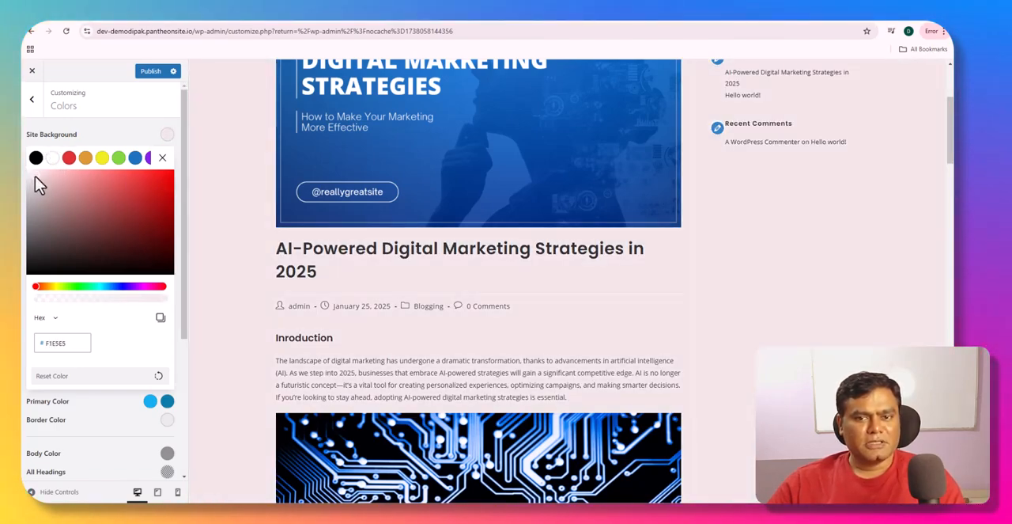
pyautogui.moveTo(29, 177); pyautogui.dragTo(23, 174)
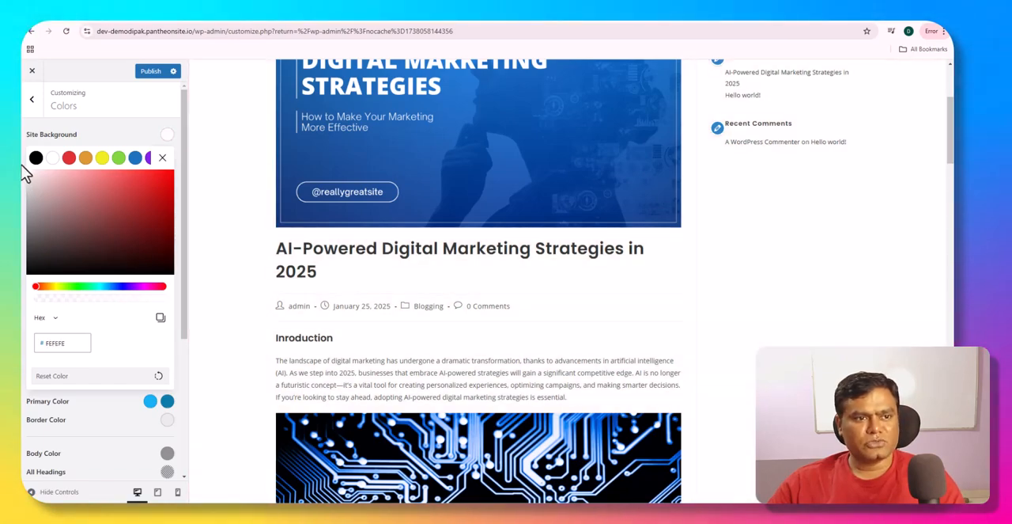
pyautogui.click(165, 158)
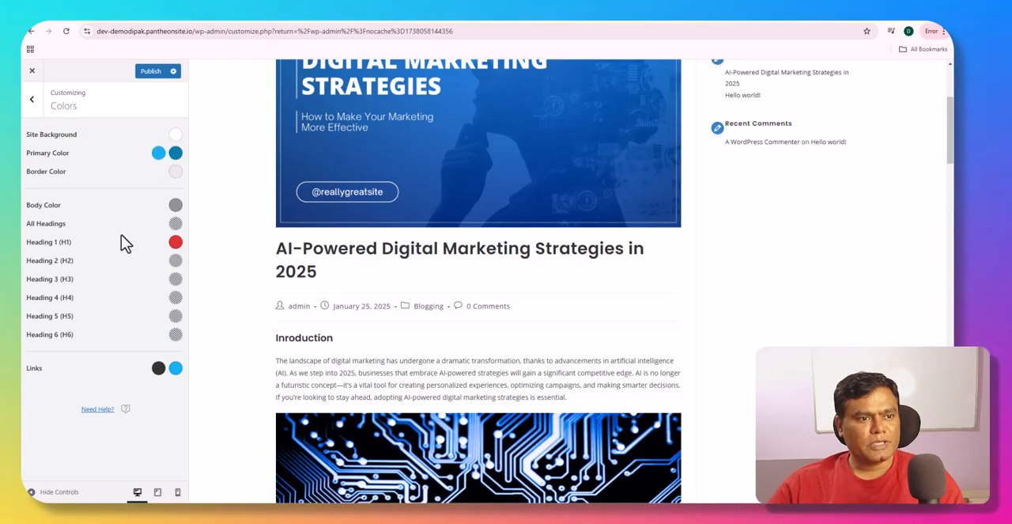
# - Look at the Body Color options and try bright red, hex EA0000, as the All Headings color
pyautogui.click(174, 207)
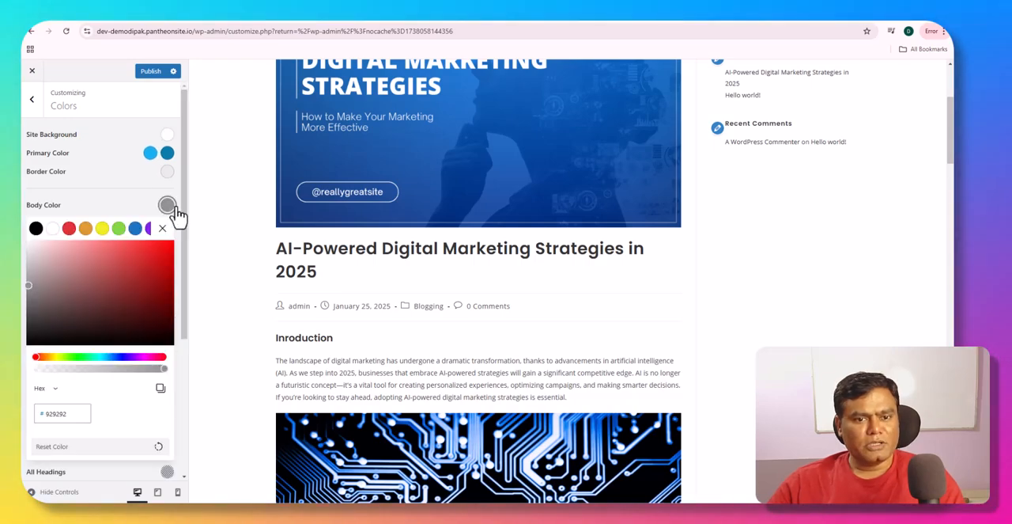
pyautogui.click(172, 210)
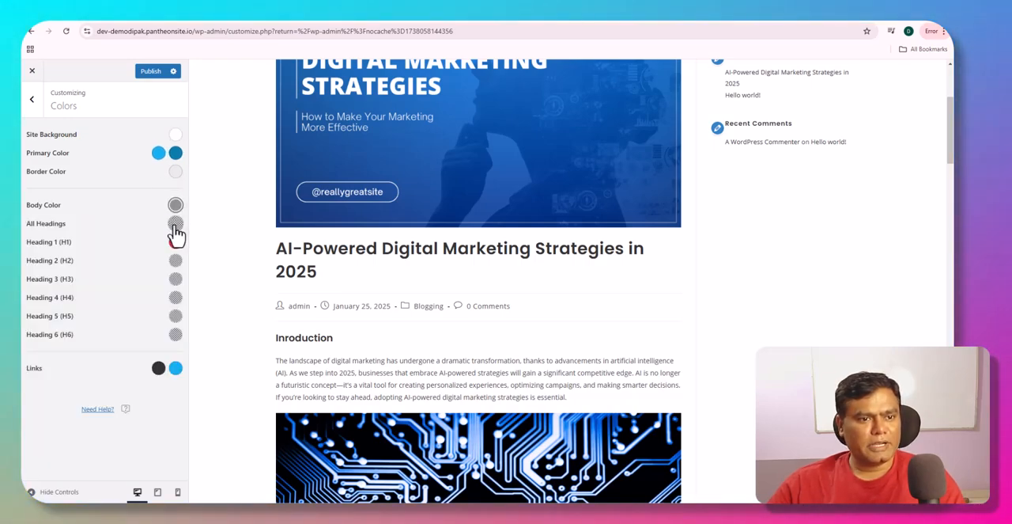
pyautogui.click(174, 226)
pyautogui.moveTo(151, 284); pyautogui.dragTo(172, 273)
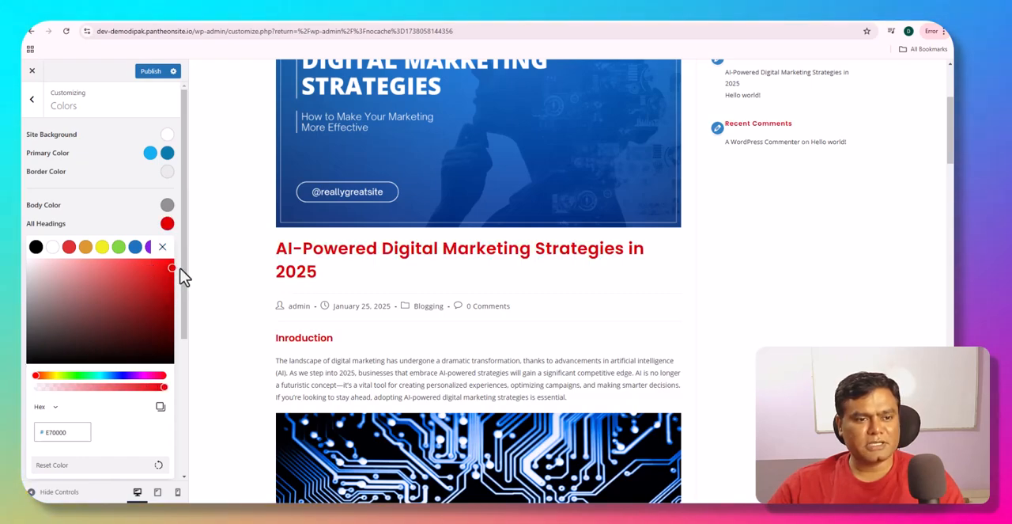
pyautogui.click(164, 250)
# - Set both the Heading 1 (H1) and the All Headings colors to black, hex 000000
pyautogui.click(176, 243)
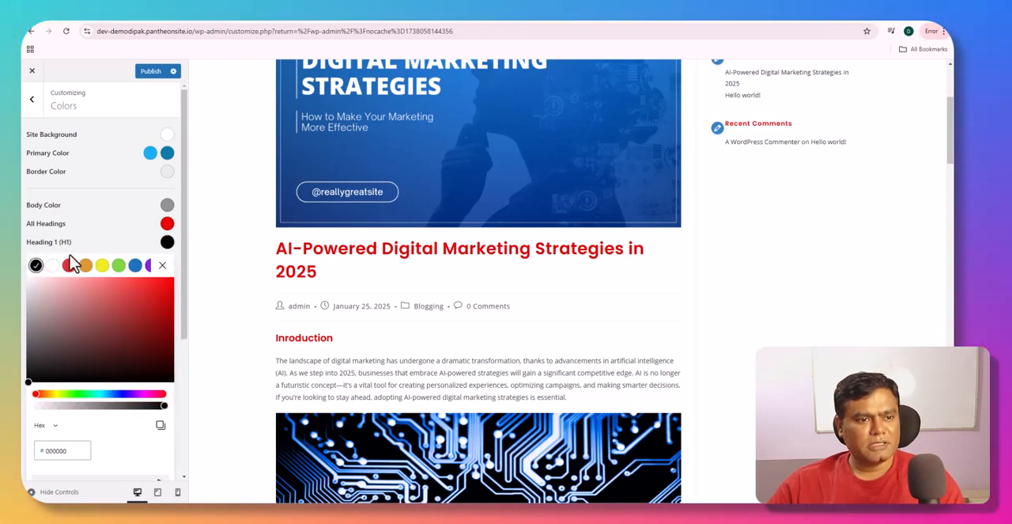
pyautogui.click(167, 223)
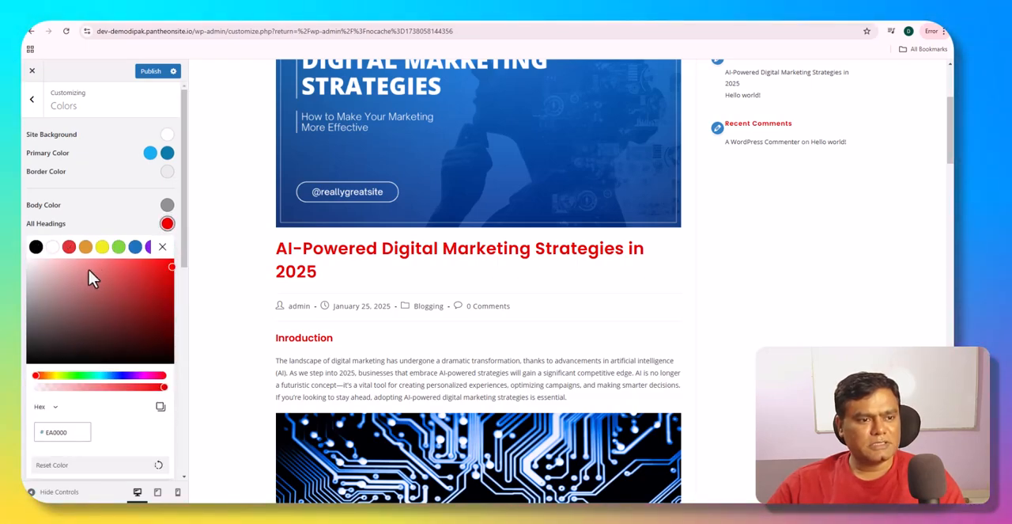
pyautogui.click(35, 248)
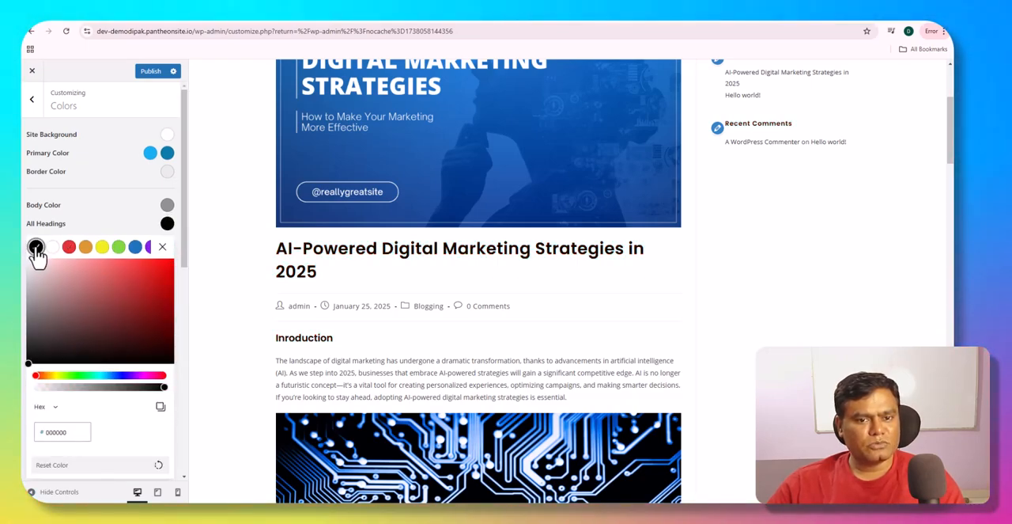
pyautogui.click(164, 264)
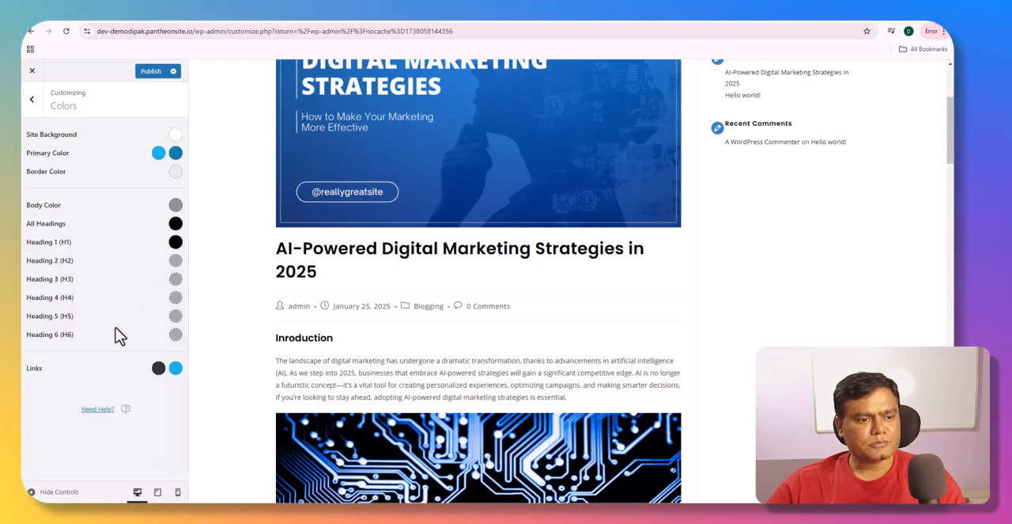
# - Leave the Colors settings and open the Site Layout section of Site Style & Settings
pyautogui.click(36, 118)
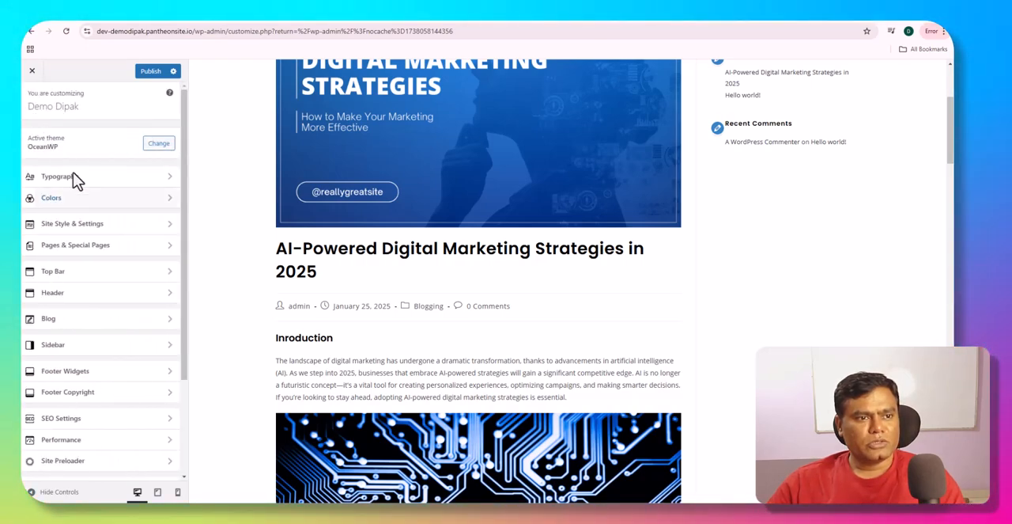
pyautogui.click(155, 230)
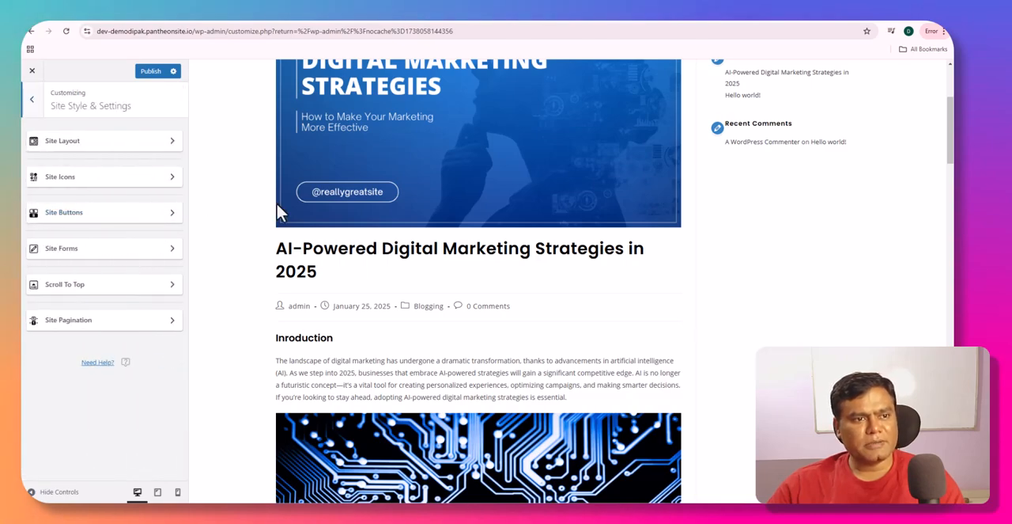
pyautogui.click(143, 142)
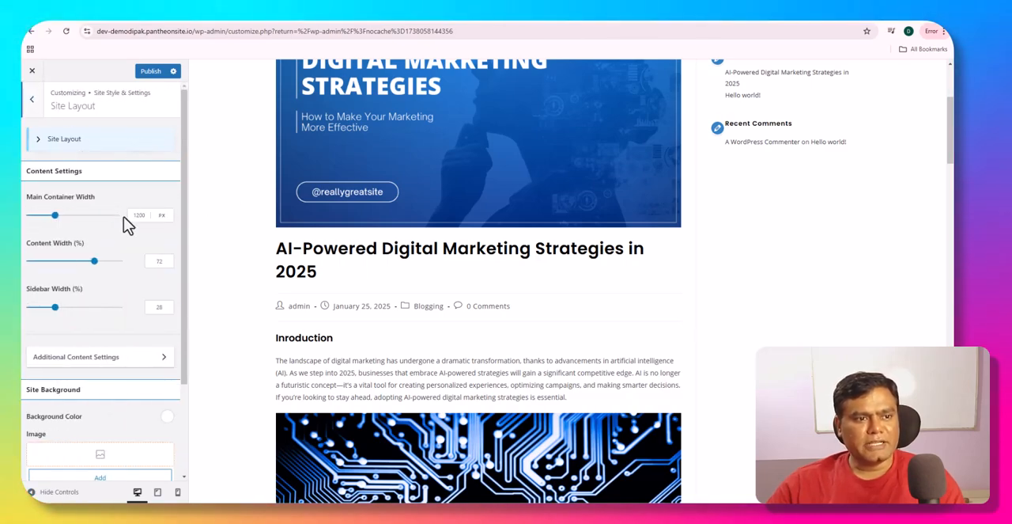
# - Add Digital-Marketing-Strategies-2.png from the media library as the site background image
pyautogui.scroll(-2, 118, 324)
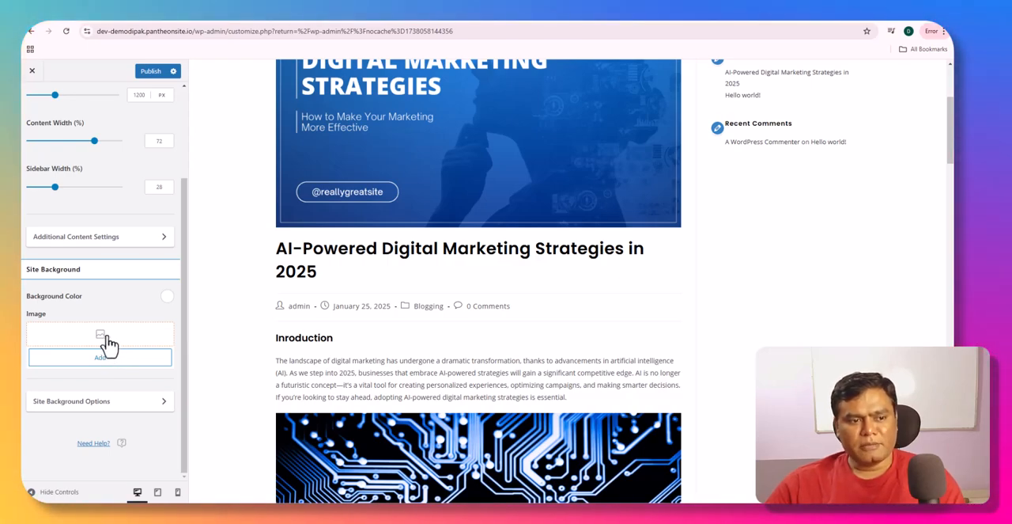
pyautogui.click(105, 344)
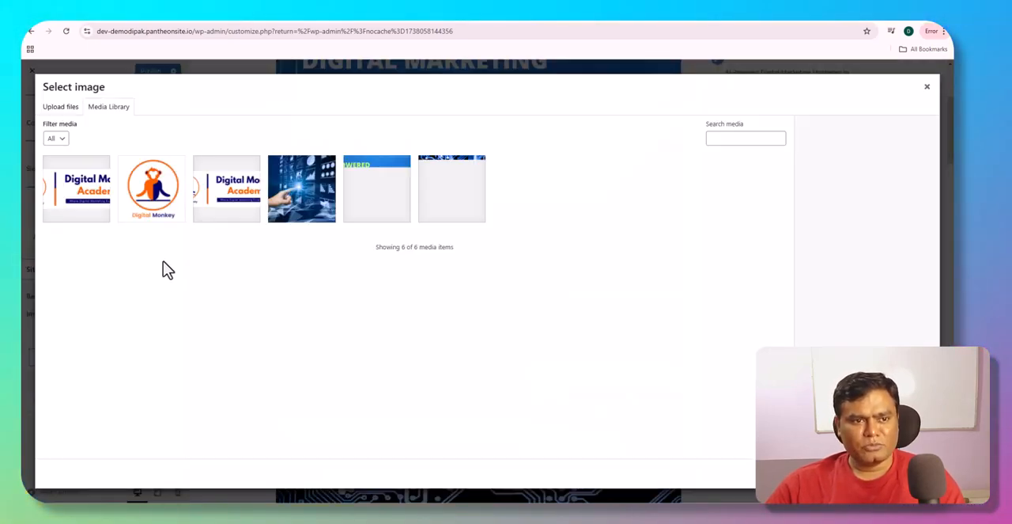
pyautogui.click(291, 207)
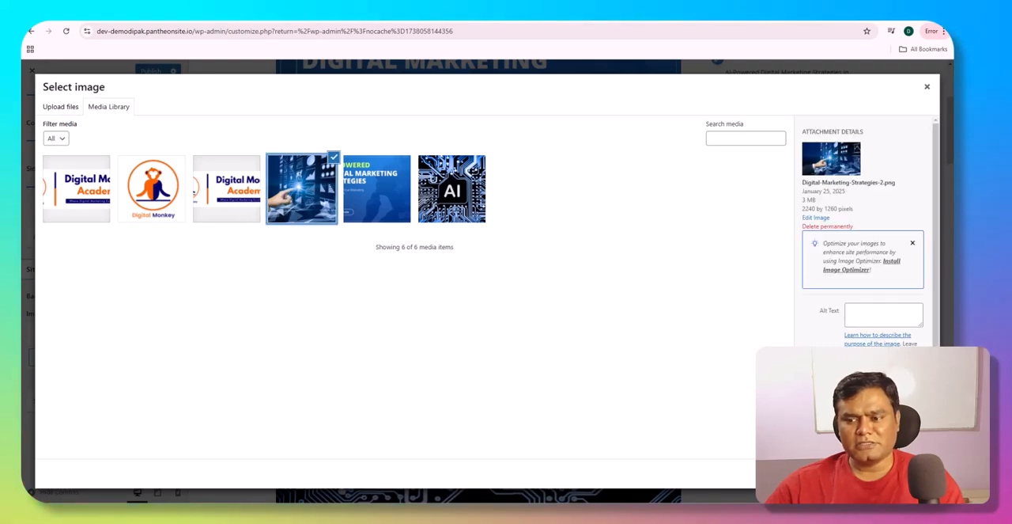
pyautogui.click(904, 473)
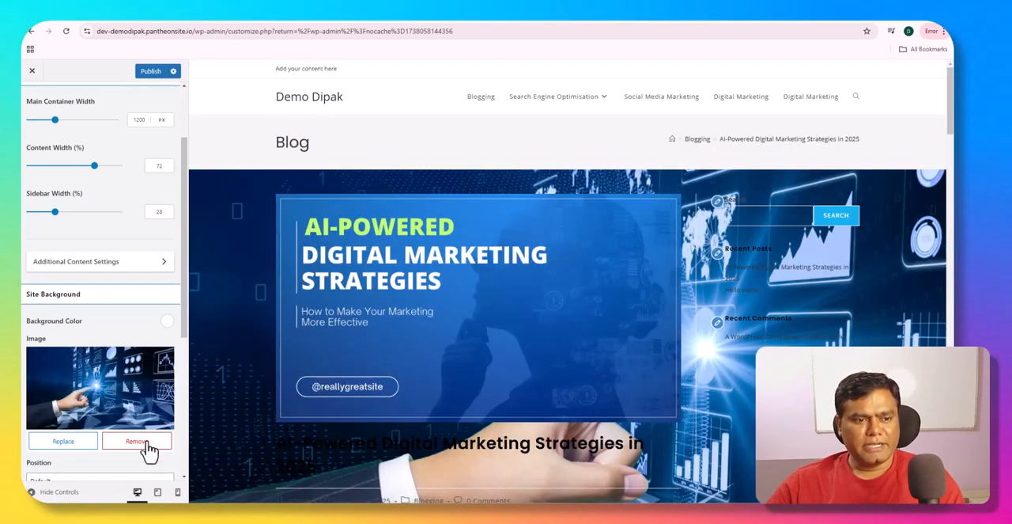
# - Check the site background image in the preview and remove it from the Site Background settings
pyautogui.scroll(-5, 425, 369)
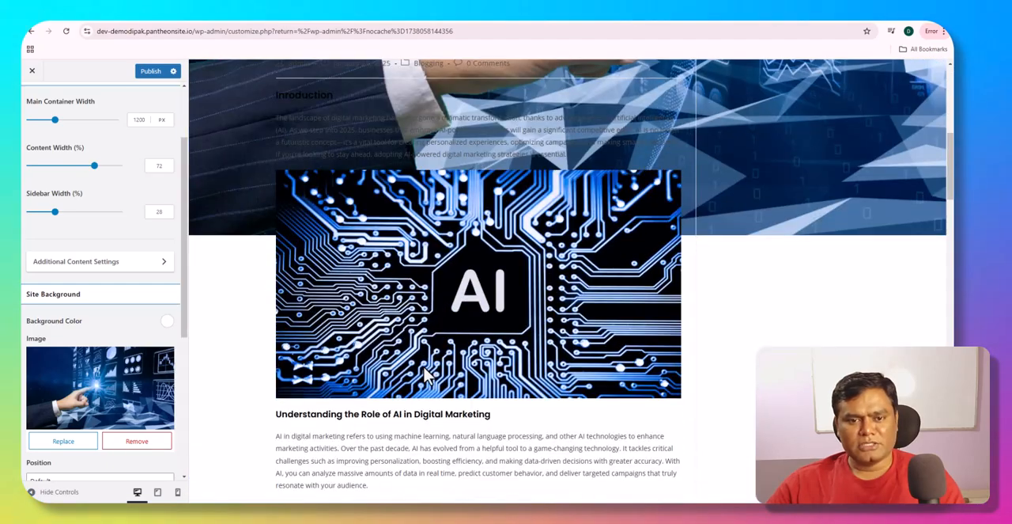
pyautogui.scroll(3, 424, 371)
pyautogui.click(158, 441)
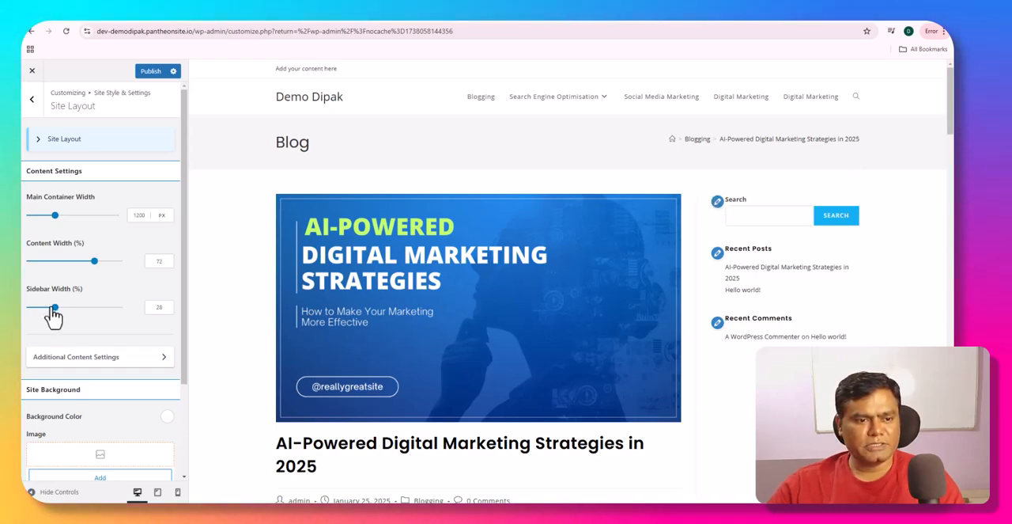
# - Set the Sidebar Width to 50% and the Content Width to 75%, checking the post layout in the preview
pyautogui.moveTo(49, 313); pyautogui.dragTo(79, 313)
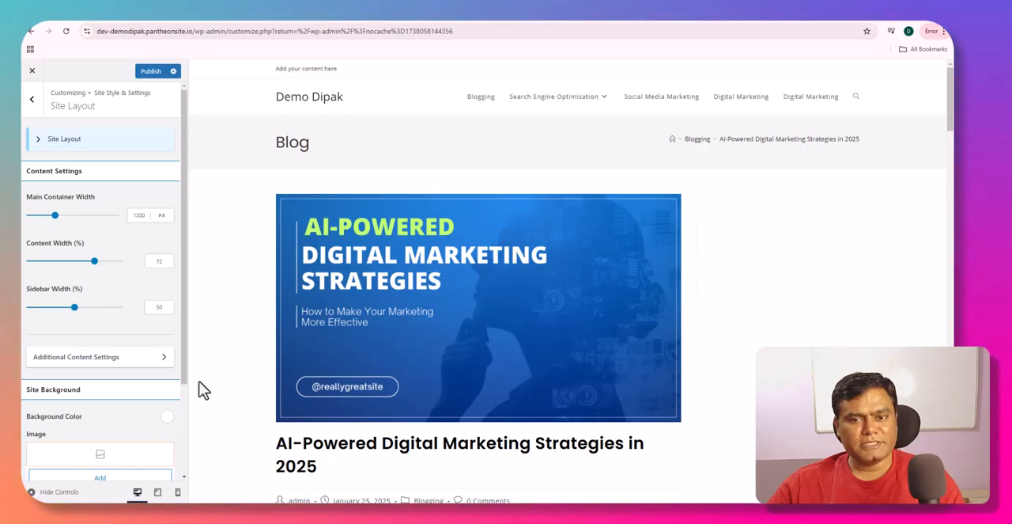
pyautogui.scroll(-15, 348, 356)
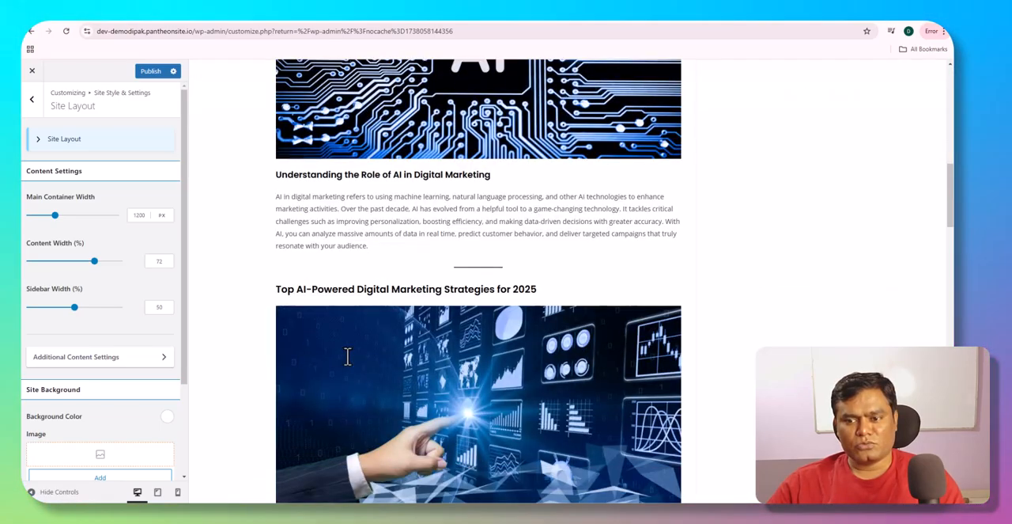
pyautogui.scroll(10, 349, 359)
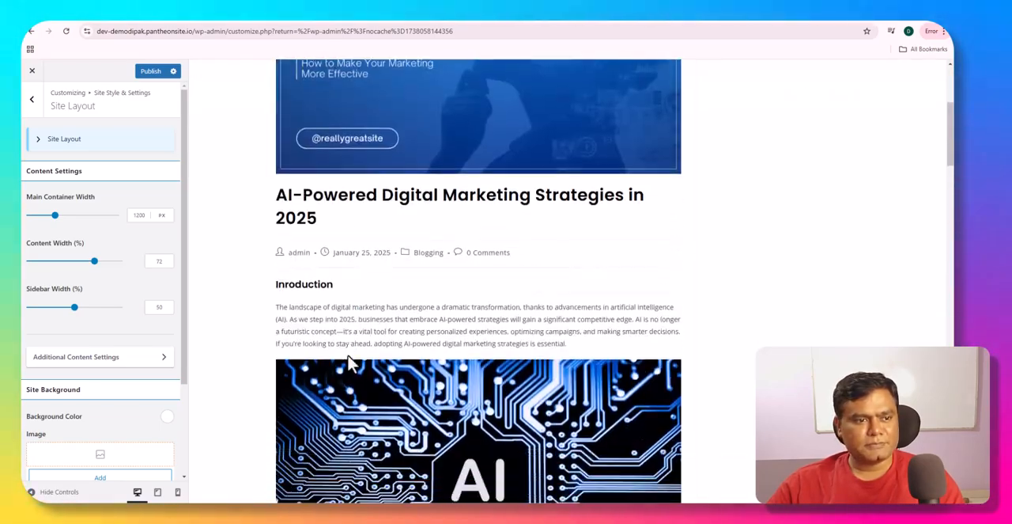
pyautogui.moveTo(94, 263); pyautogui.dragTo(96, 283)
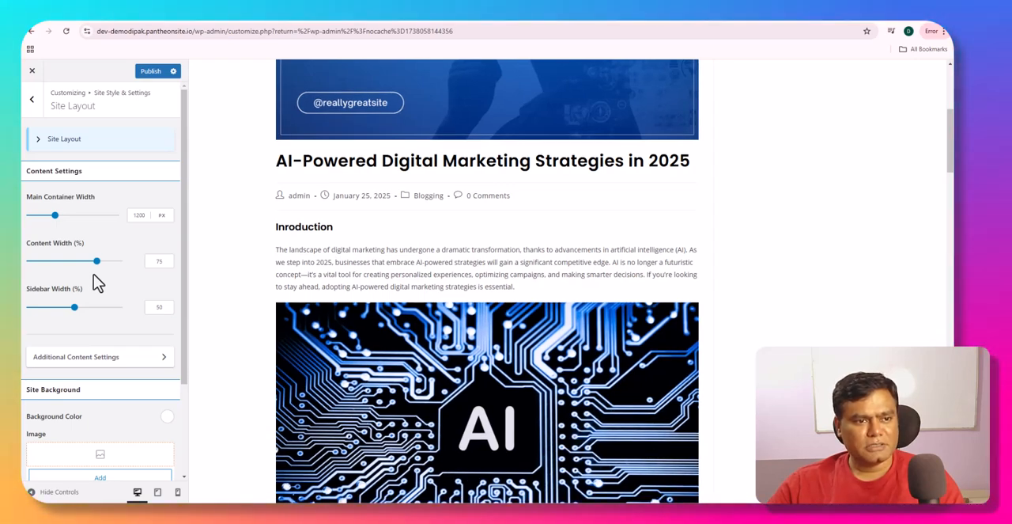
# - Look at the Additional Content Settings and the remaining Site Layout options, and return to Site Style & Settings
pyautogui.click(95, 357)
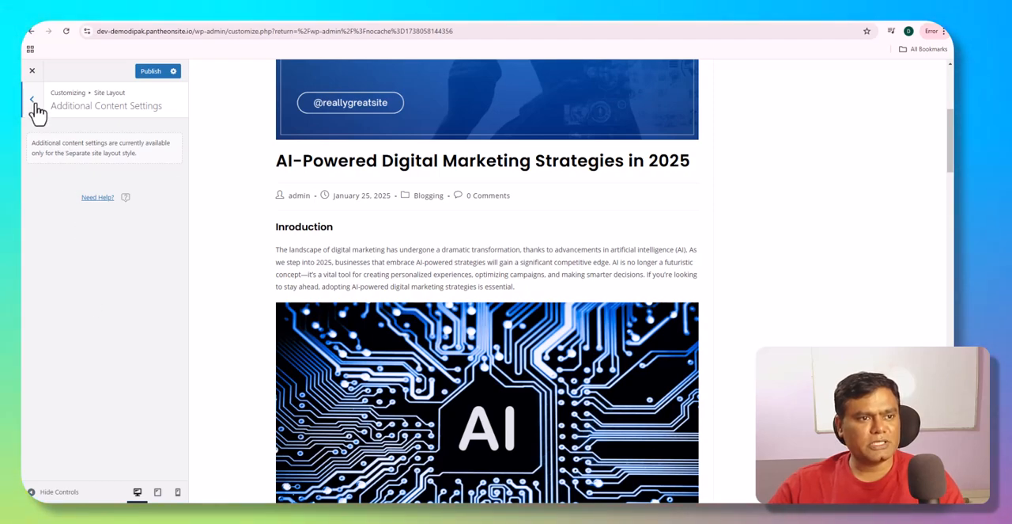
pyautogui.click(34, 102)
pyautogui.scroll(-3, 79, 300)
pyautogui.scroll(2, 79, 316)
pyautogui.click(33, 103)
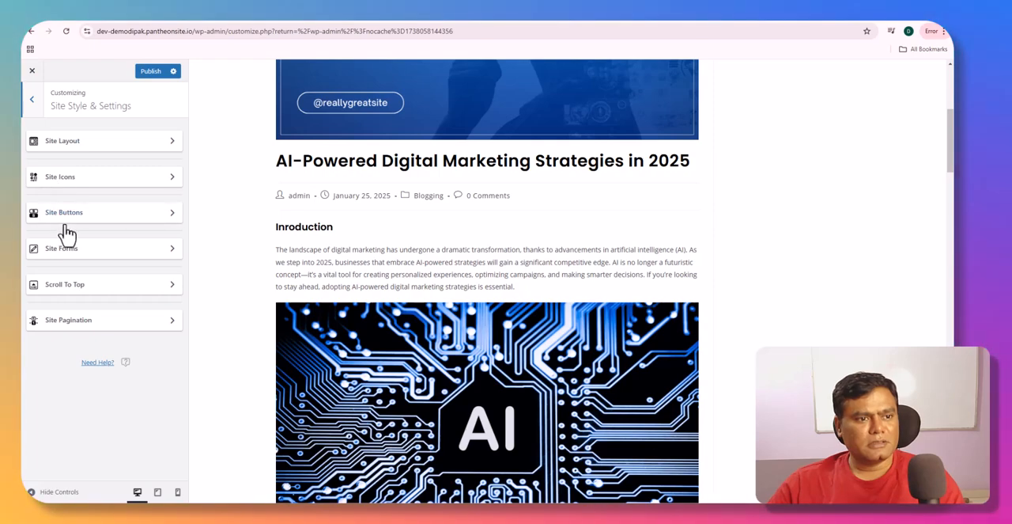
# - Set the main theme icon set under Site Icons to Ocean SVG Icons and check the post's icons in the preview
pyautogui.click(70, 180)
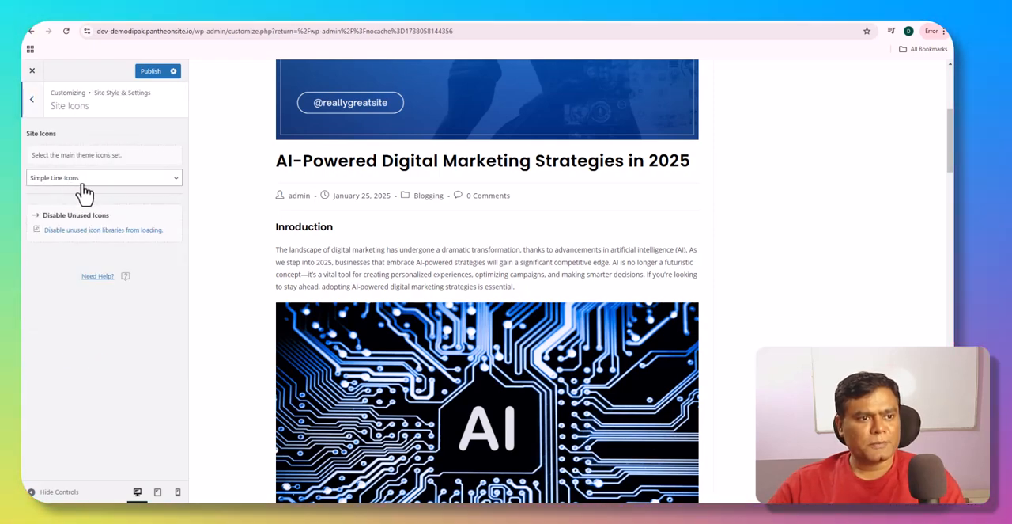
pyautogui.click(87, 180)
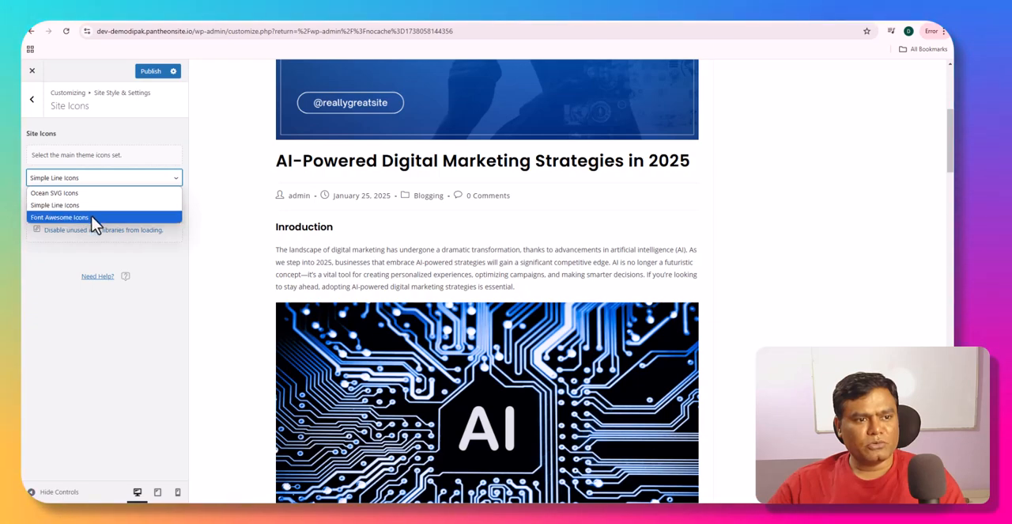
pyautogui.click(96, 155)
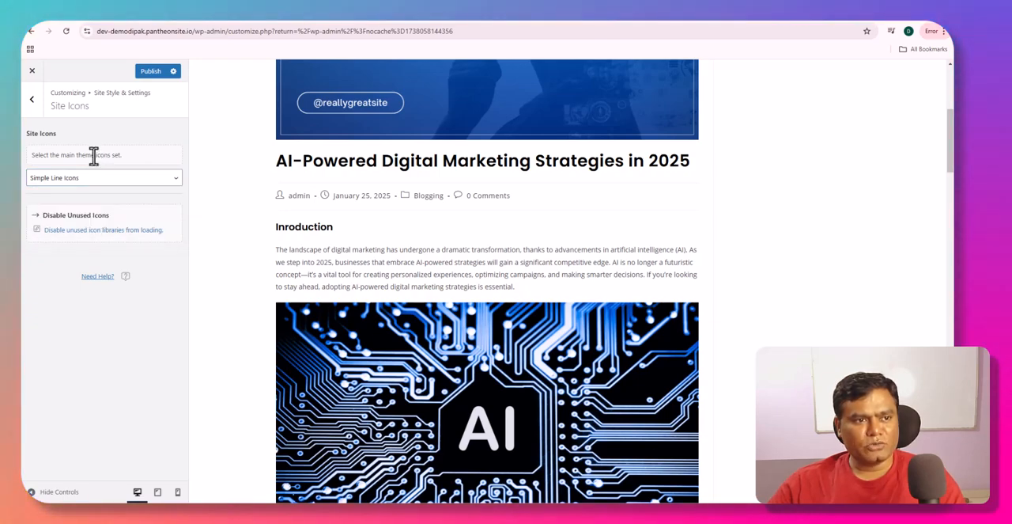
pyautogui.click(92, 179)
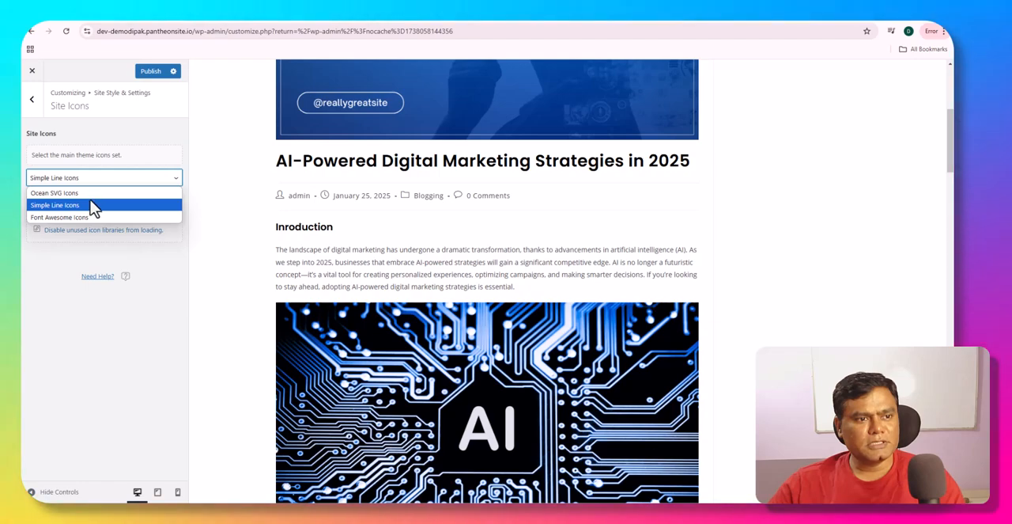
pyautogui.click(90, 199)
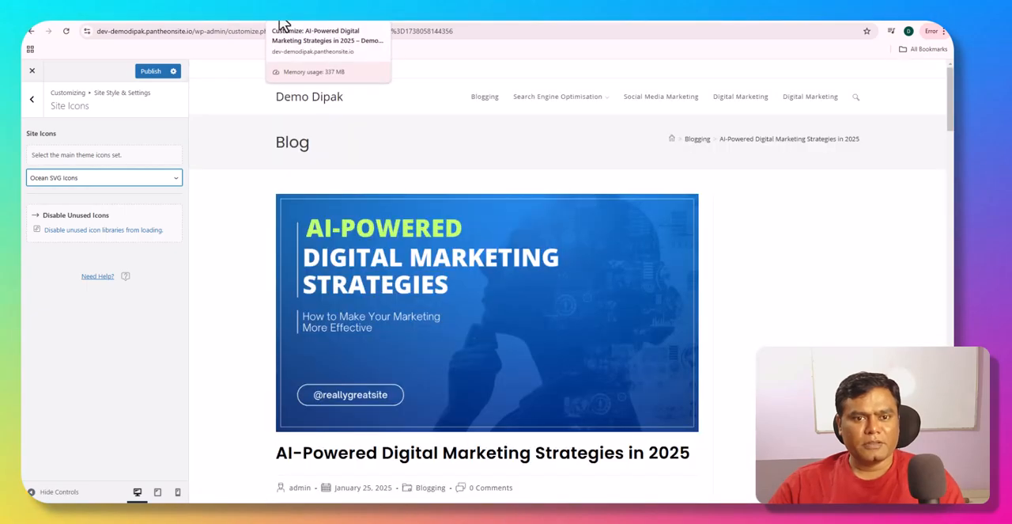
pyautogui.scroll(-5, 323, 227)
pyautogui.scroll(2, 324, 221)
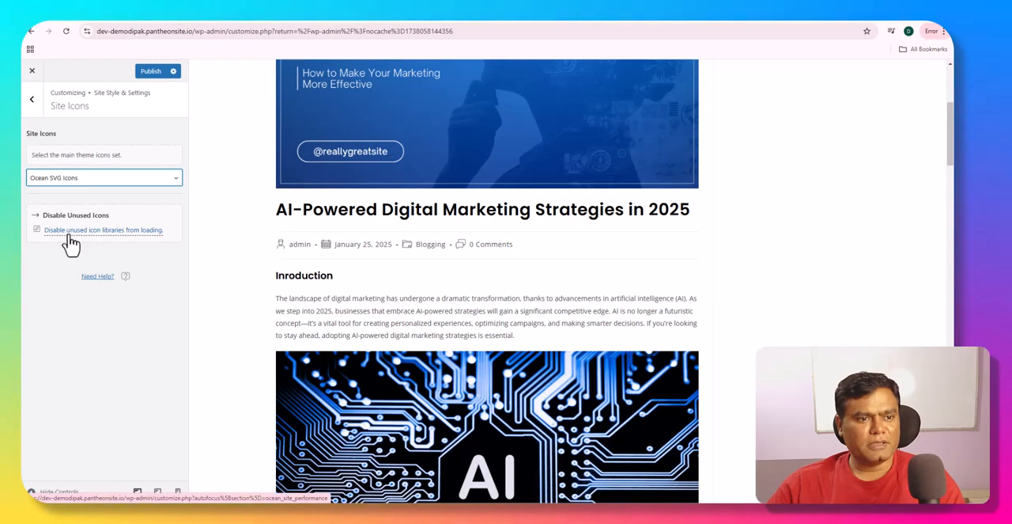
pyautogui.click(32, 111)
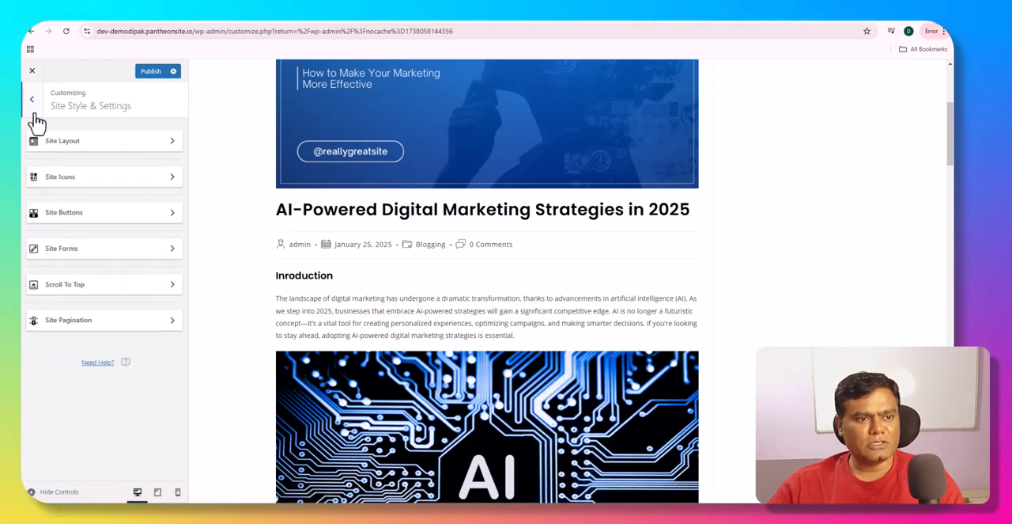
# - Review the padding, radius, border, typography and color options under Site Buttons and look for buttons in the post preview
pyautogui.click(76, 214)
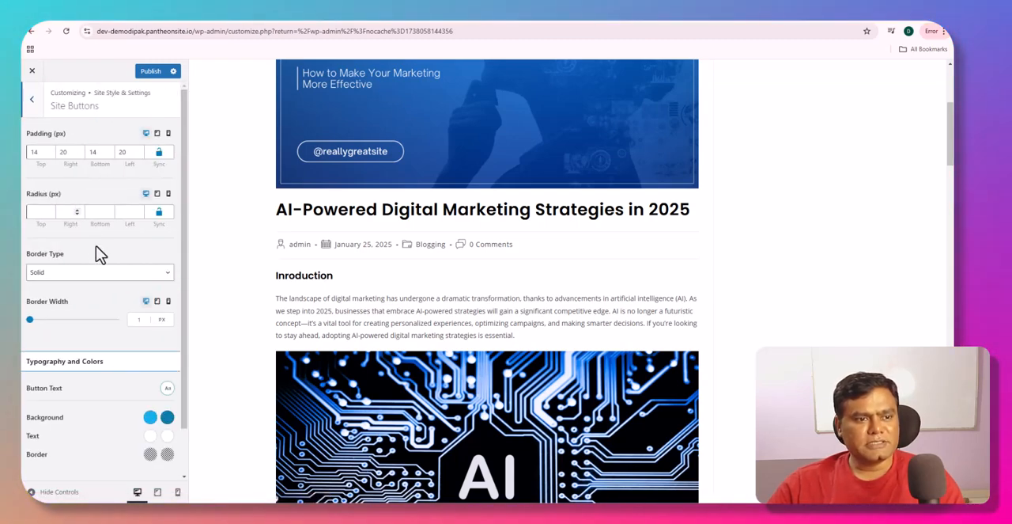
pyautogui.scroll(-1, 84, 317)
pyautogui.scroll(1, 80, 314)
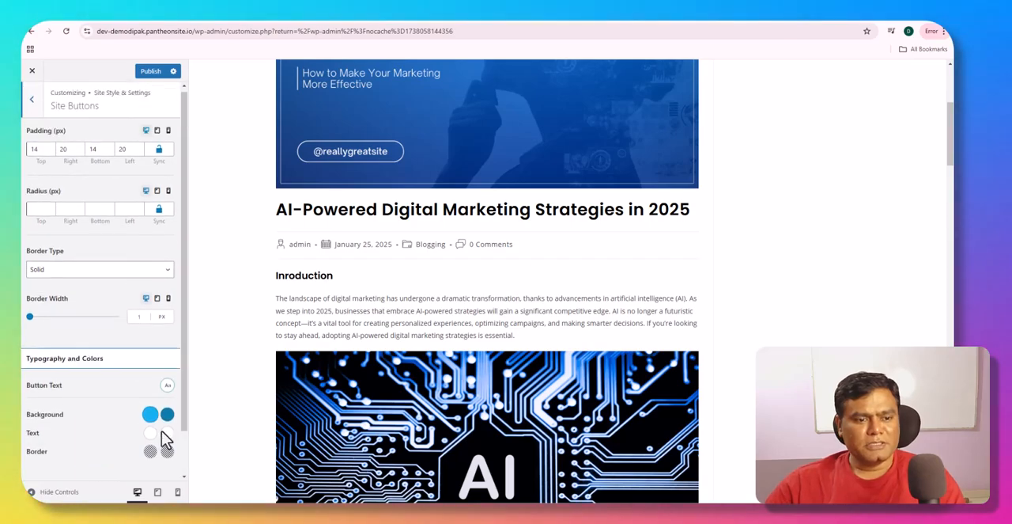
pyautogui.scroll(-3, 265, 370)
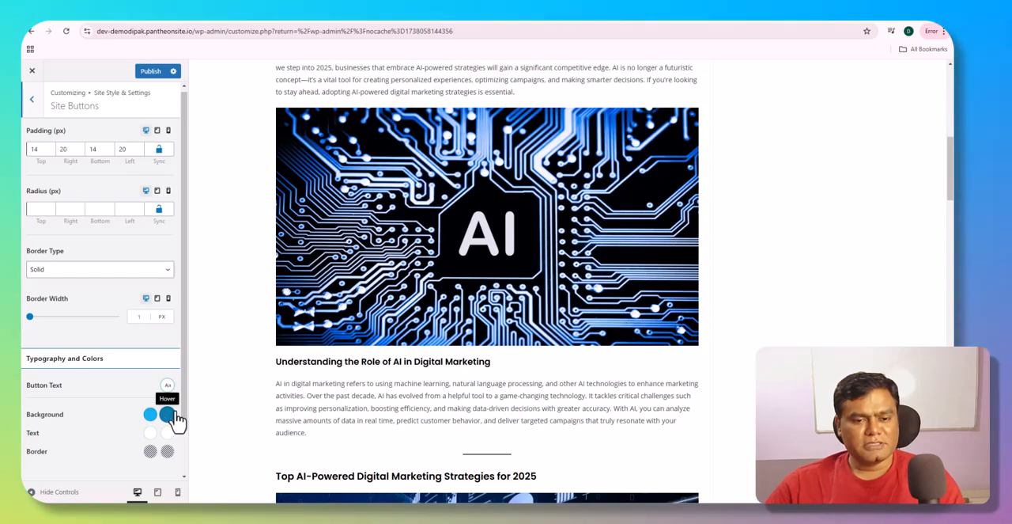
pyautogui.scroll(-2, 277, 379)
pyautogui.scroll(-6, 279, 380)
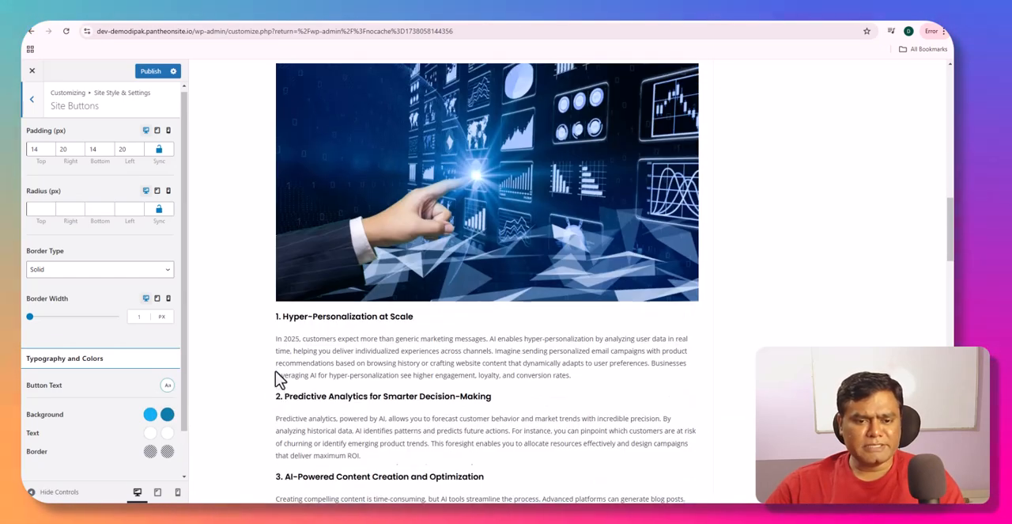
pyautogui.click(32, 100)
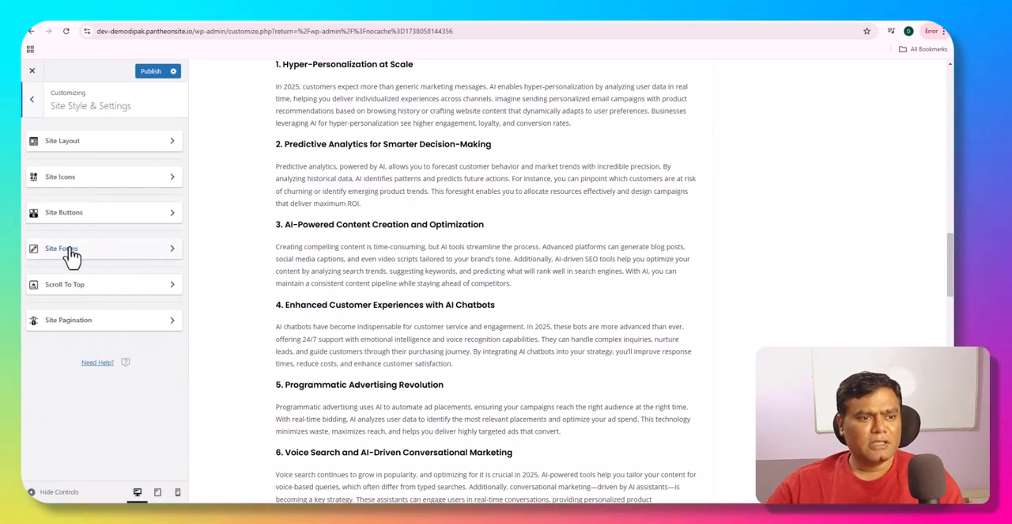
pyautogui.click(74, 220)
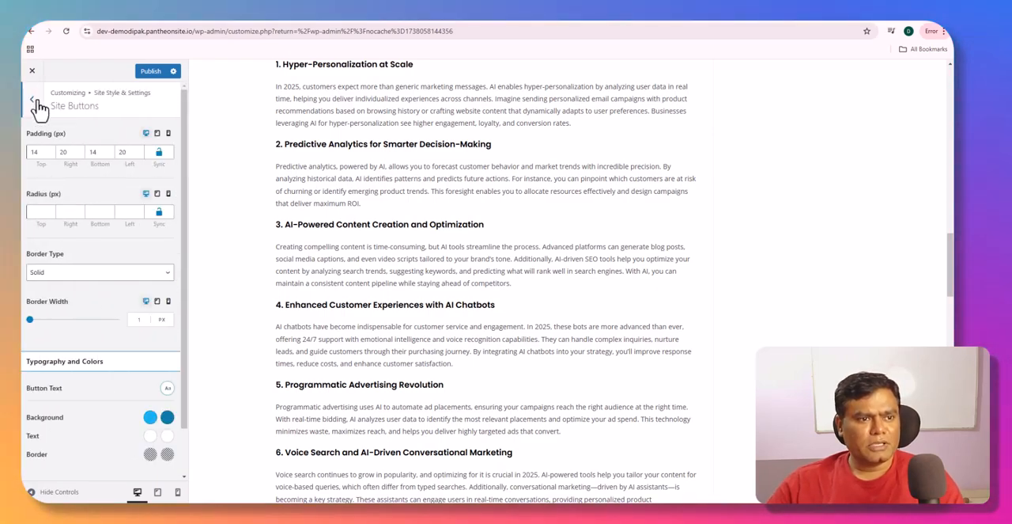
pyautogui.click(32, 100)
# - Look over the padding, radius, border and typography options under Site Forms, and return to Site Style & Settings
pyautogui.click(97, 258)
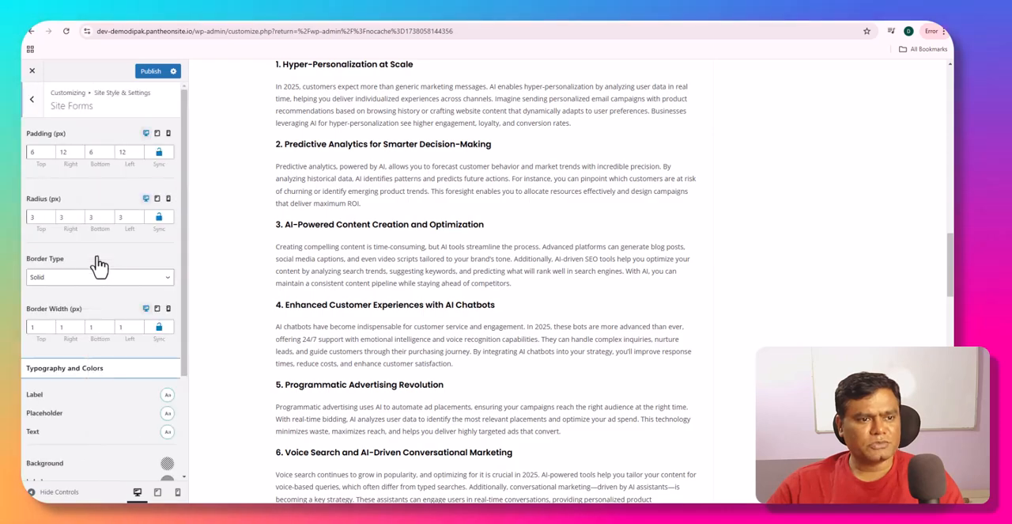
pyautogui.scroll(-3, 97, 261)
pyautogui.scroll(5, 102, 264)
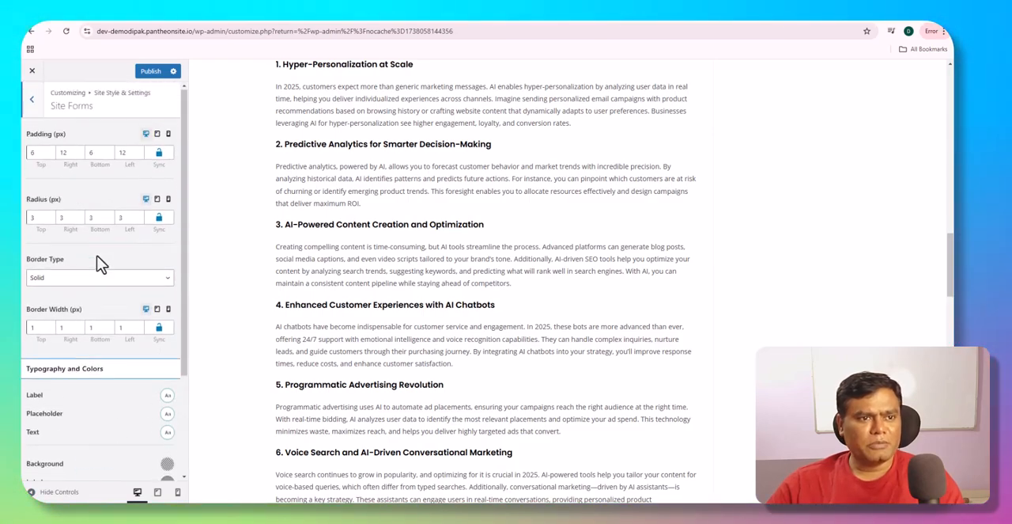
pyautogui.click(31, 100)
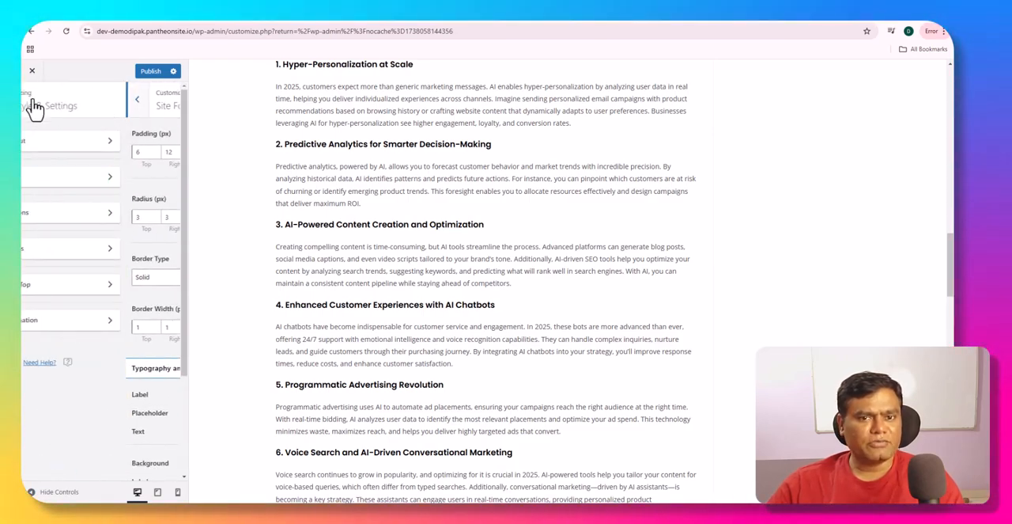
# - Open the Scroll To Top settings and test the scroll-to-top button in the post preview
pyautogui.click(91, 289)
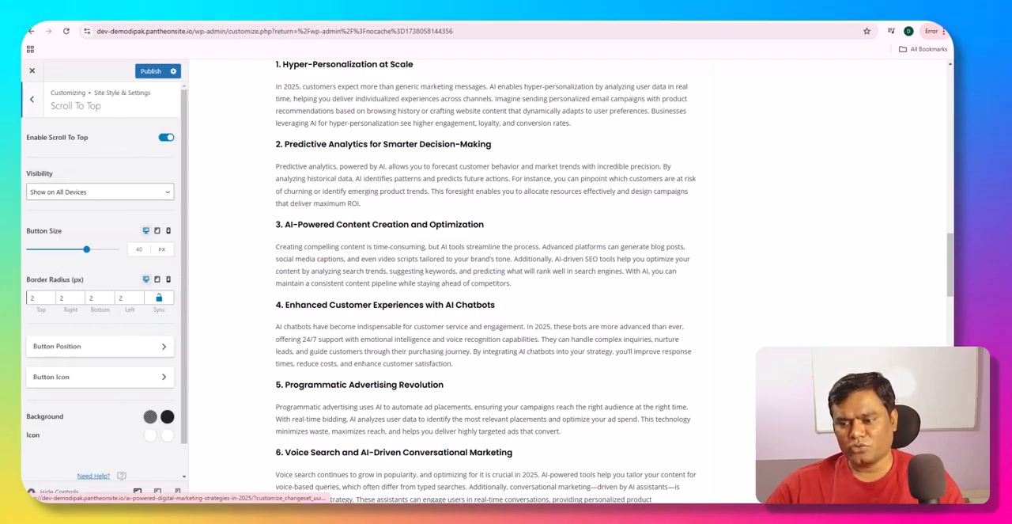
pyautogui.click(926, 481)
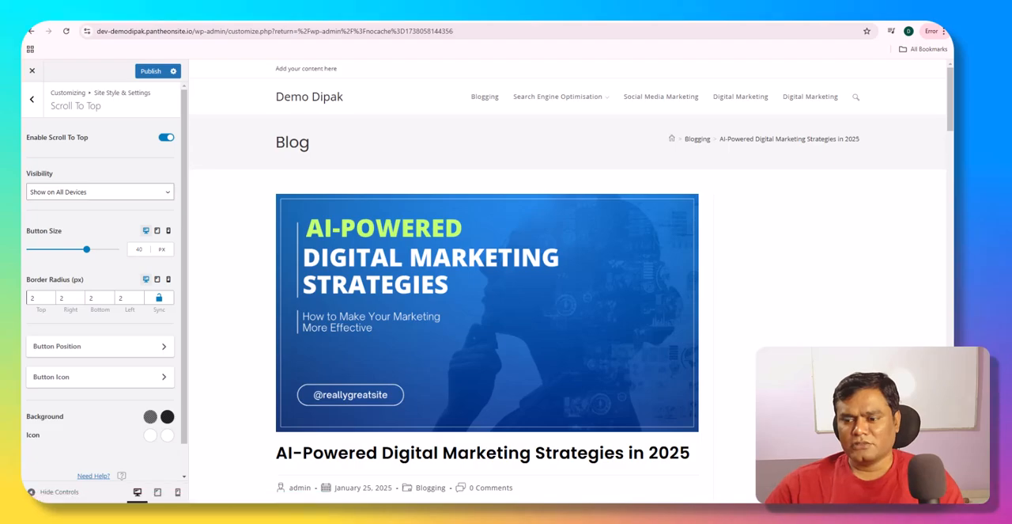
pyautogui.moveTo(949, 105); pyautogui.dragTo(950, 432)
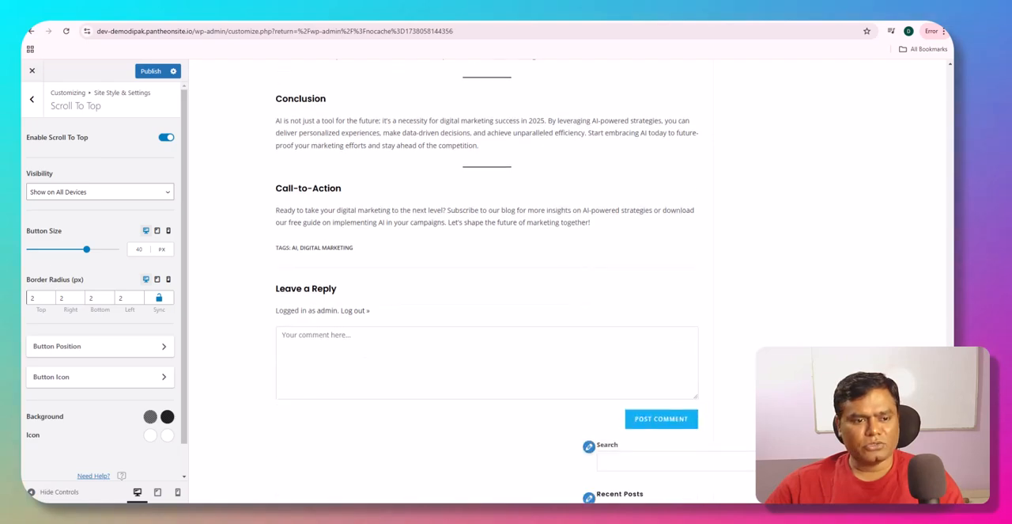
# - Set both the hover and normal background colors of the scroll-to-top button to the blue swatch
pyautogui.click(166, 417)
pyautogui.click(136, 441)
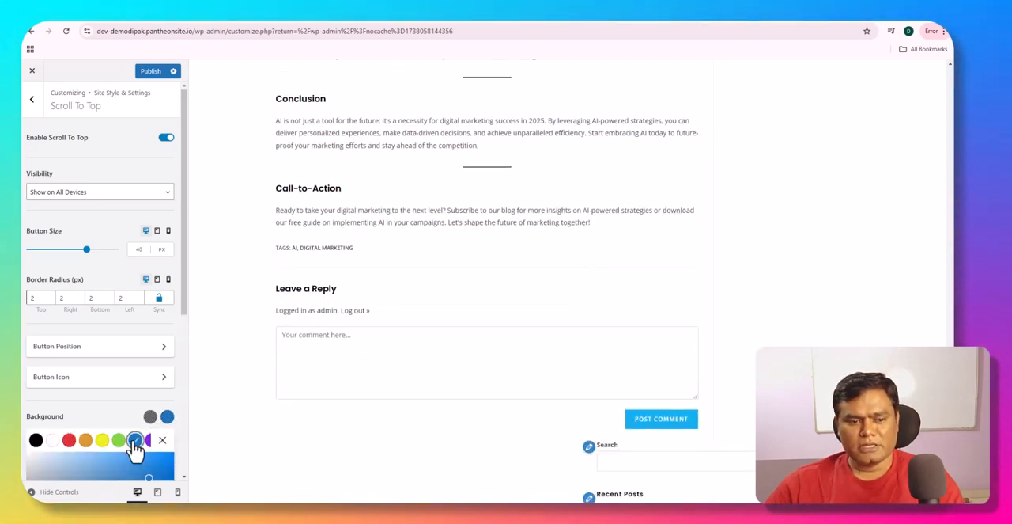
pyautogui.click(150, 416)
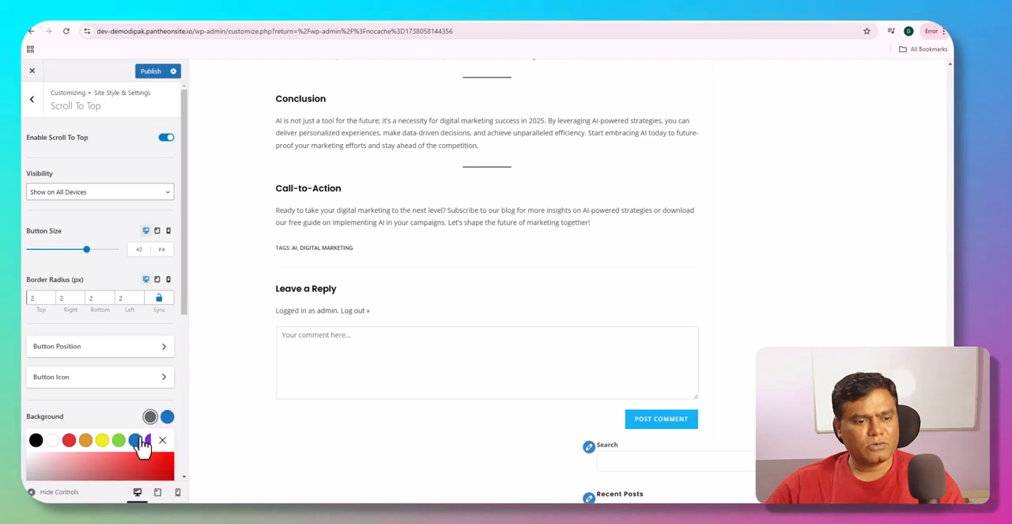
pyautogui.click(137, 442)
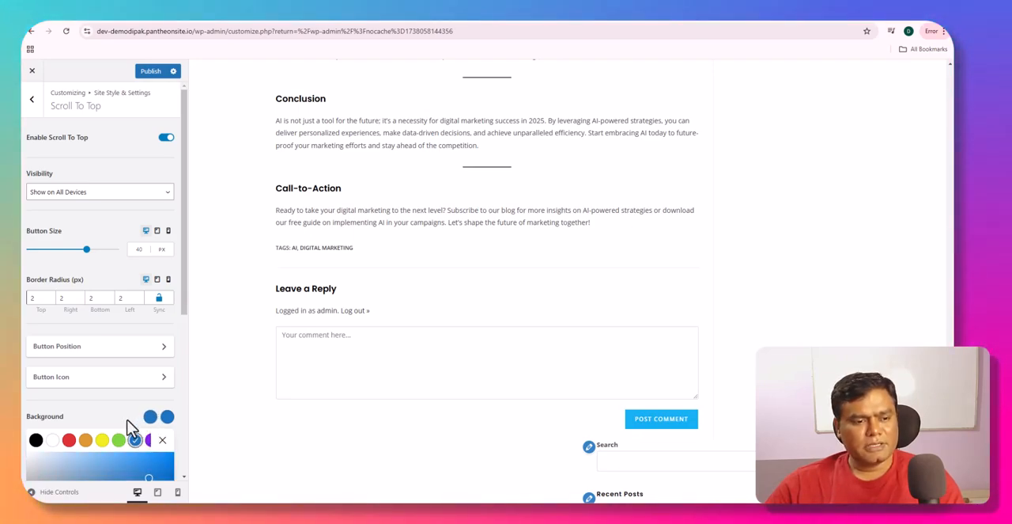
pyautogui.click(162, 440)
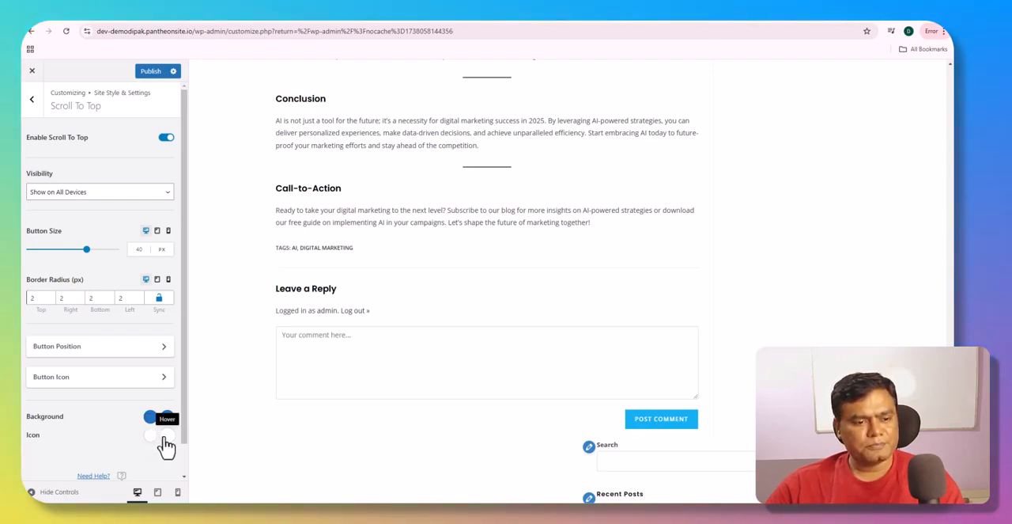
pyautogui.click(150, 435)
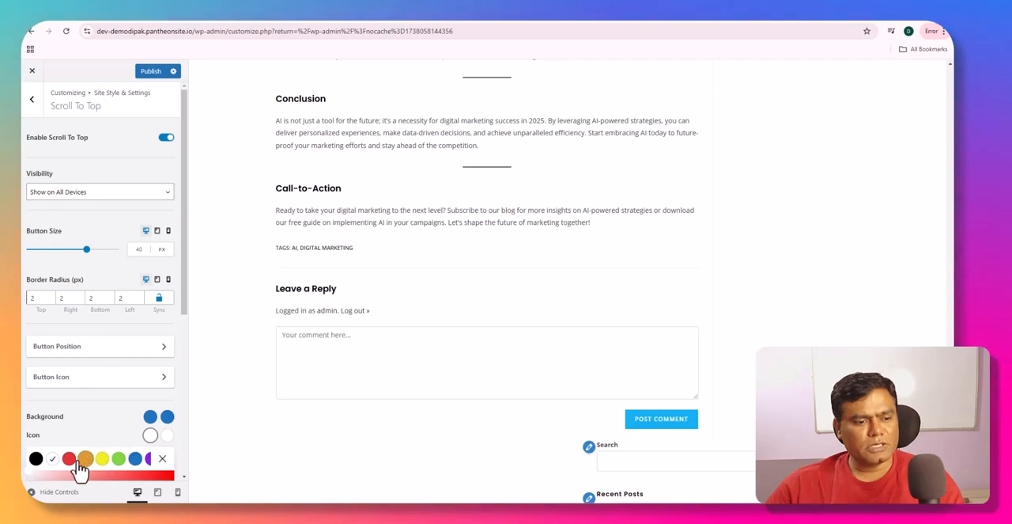
pyautogui.scroll(-3, 113, 431)
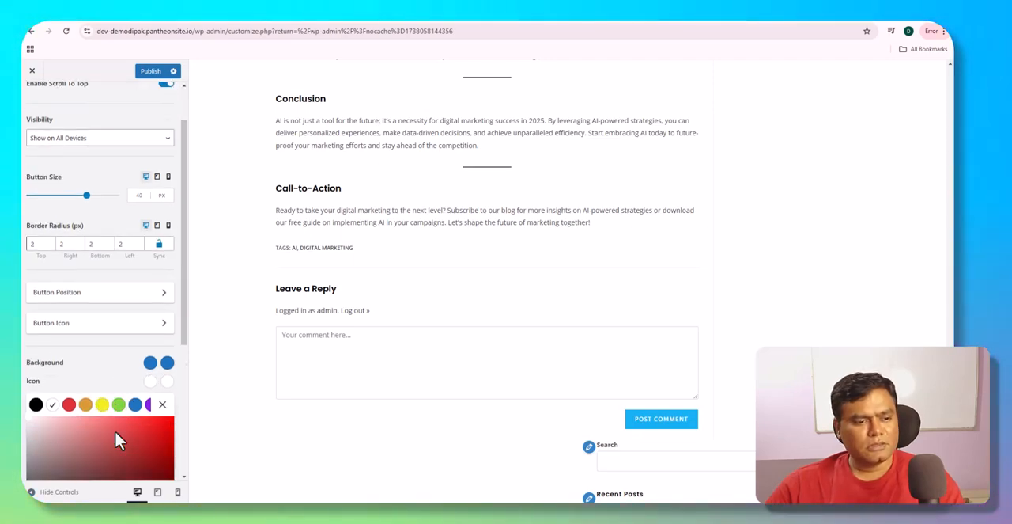
pyautogui.click(162, 311)
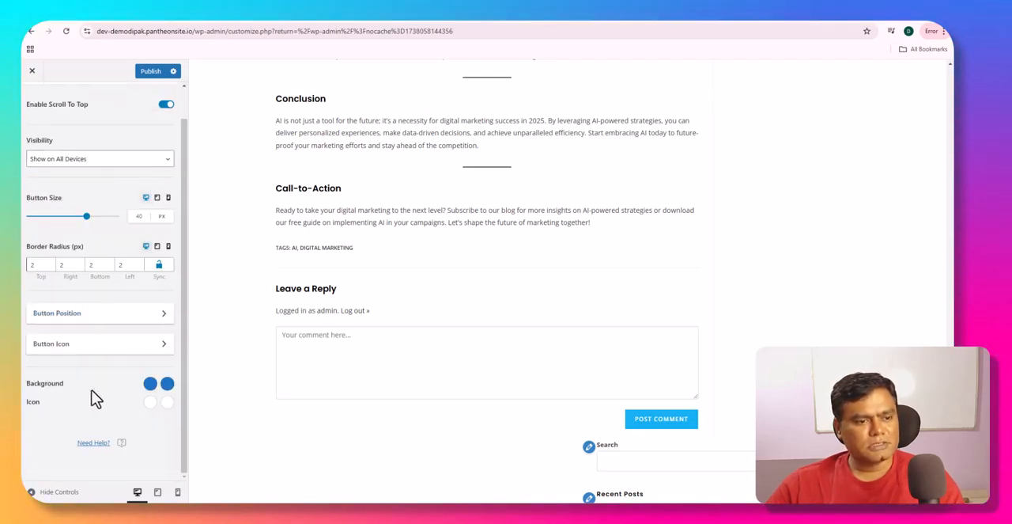
# - Set the Button Size of the scroll-to-top button to 43 px
pyautogui.scroll(1, 93, 385)
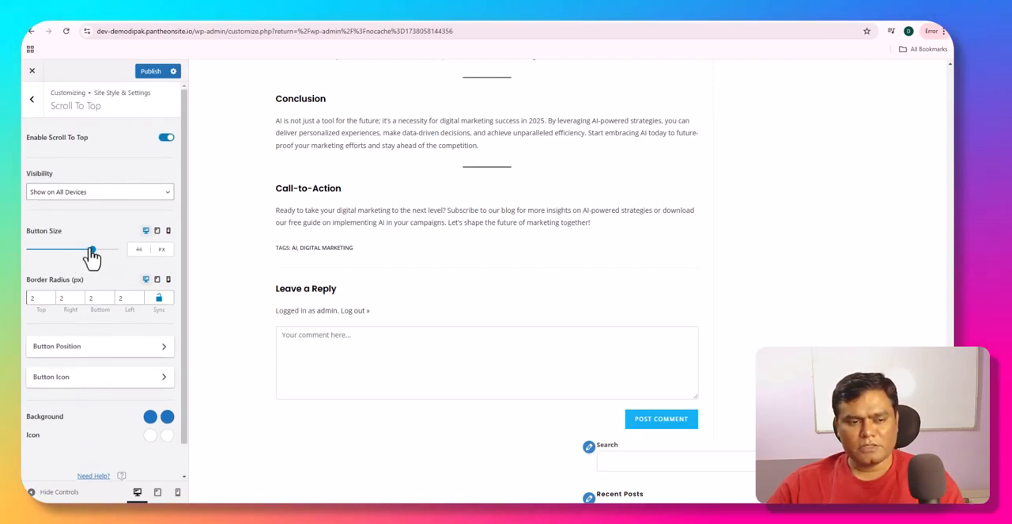
pyautogui.moveTo(91, 251); pyautogui.dragTo(90, 252)
pyautogui.scroll(-1, 126, 372)
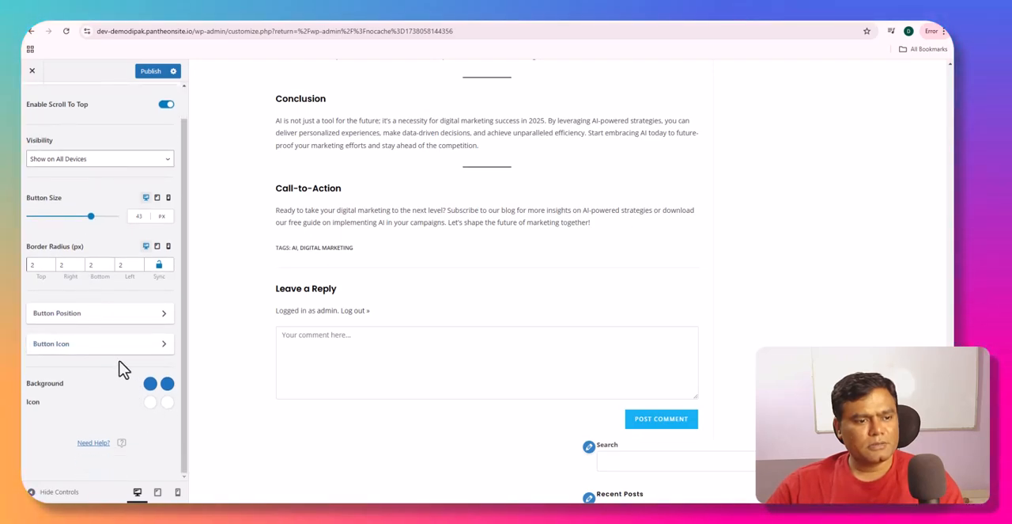
# - Set the scroll-to-top Button Icon to the circled arrow with an Icon Size of 15 px, and check the post preview
pyautogui.click(115, 346)
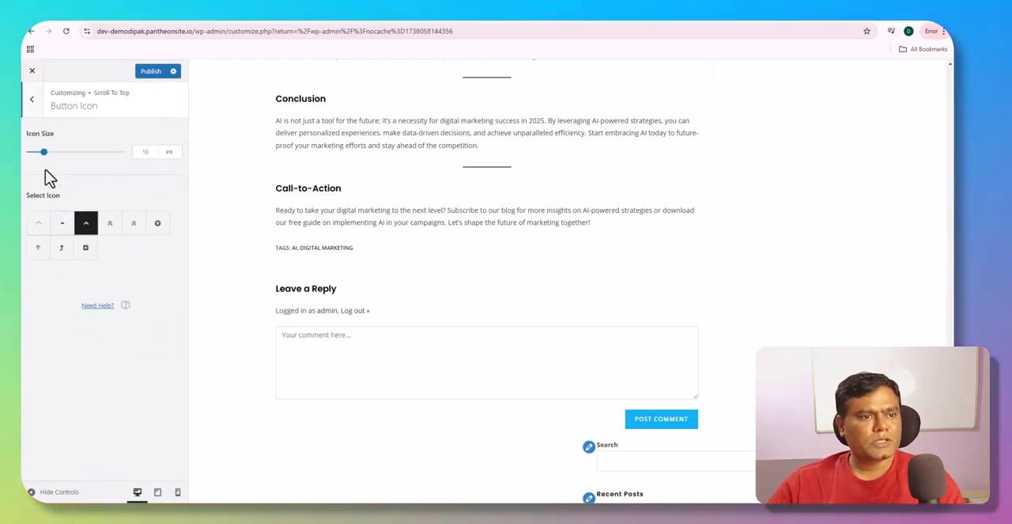
pyautogui.click(110, 225)
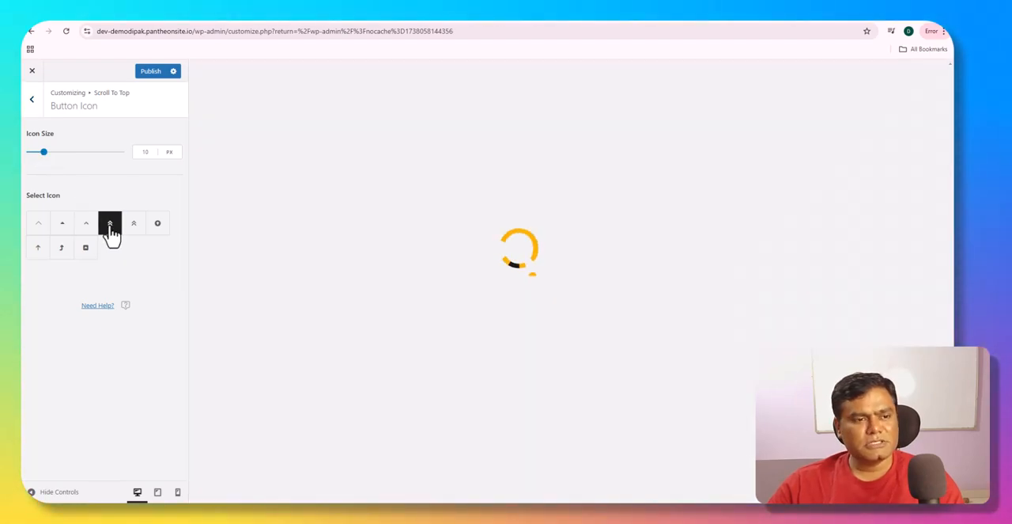
pyautogui.click(158, 225)
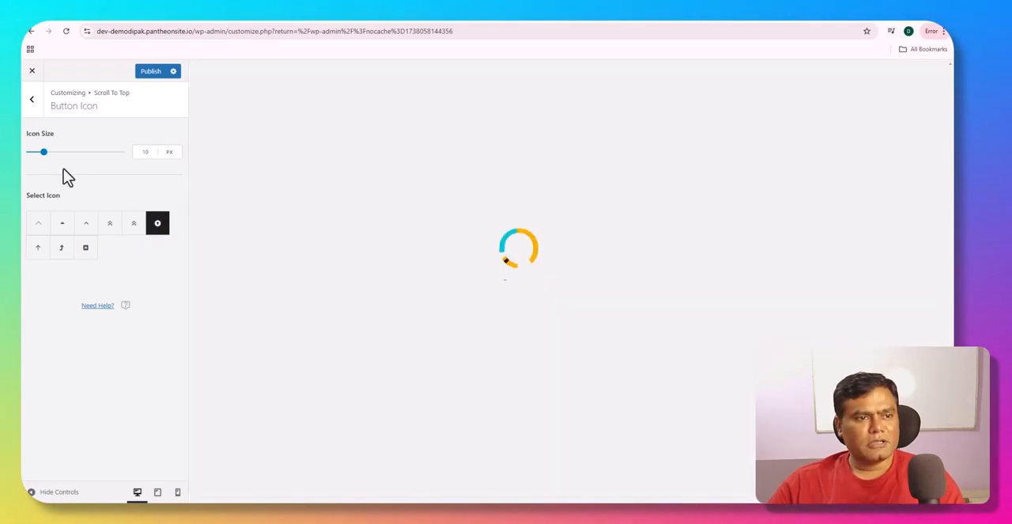
pyautogui.moveTo(49, 163); pyautogui.dragTo(50, 161)
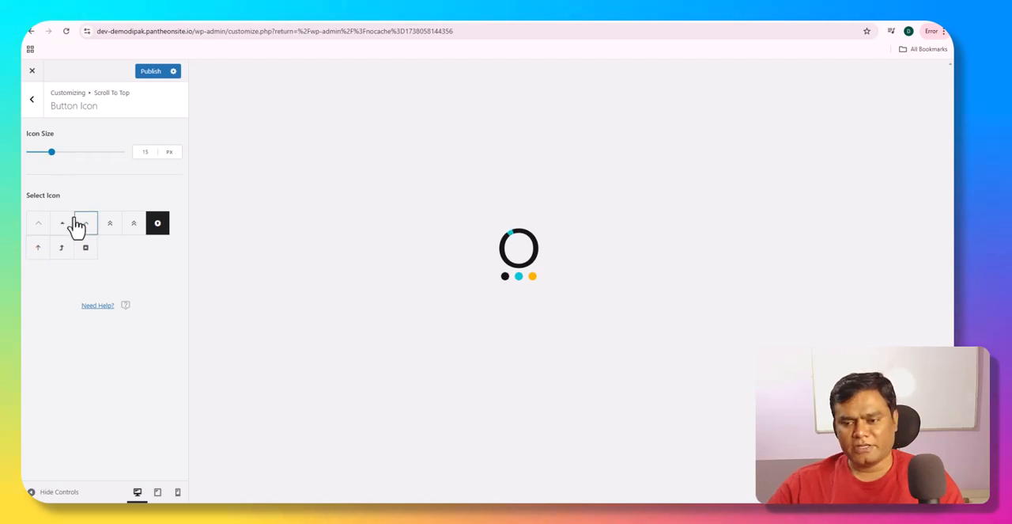
pyautogui.scroll(-15, 560, 345)
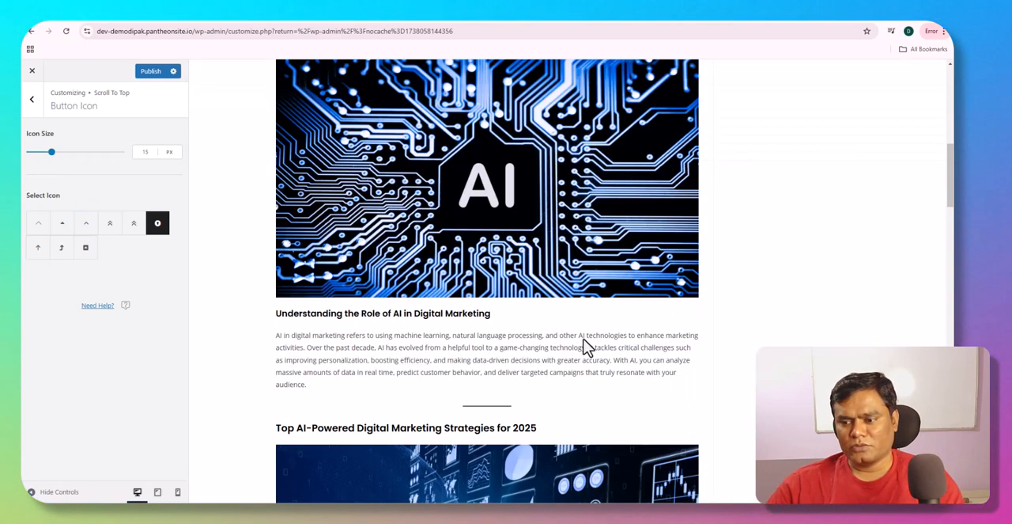
pyautogui.scroll(-3, 583, 339)
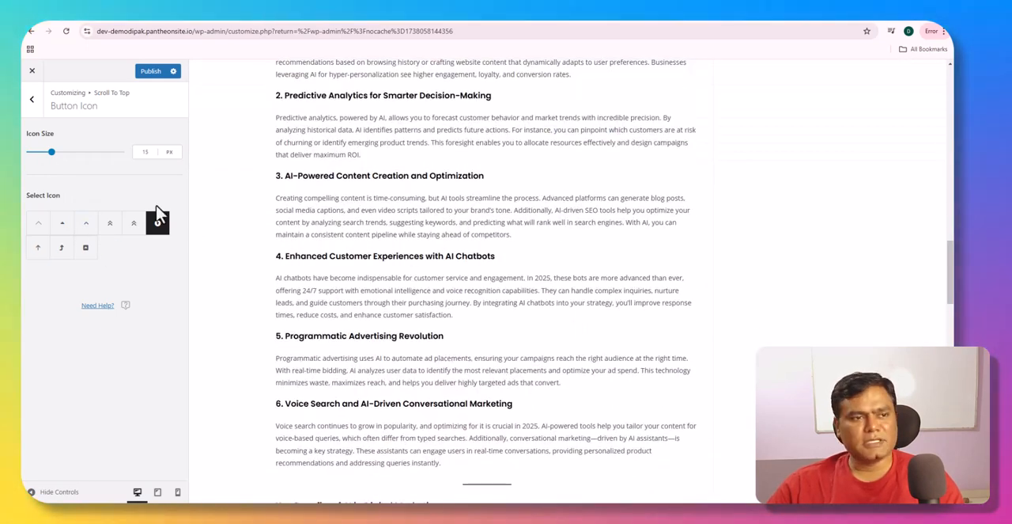
pyautogui.click(32, 100)
pyautogui.scroll(10, 376, 259)
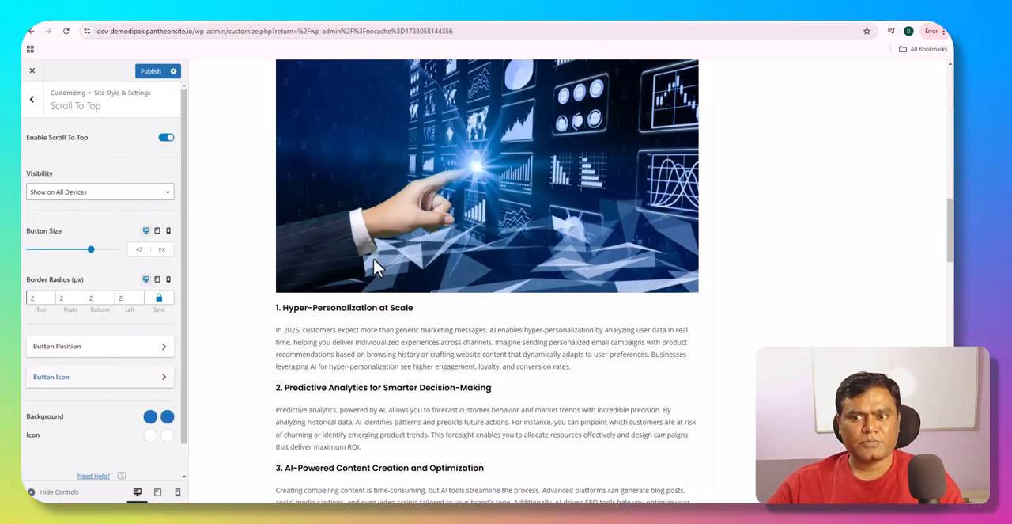
pyautogui.scroll(10, 376, 261)
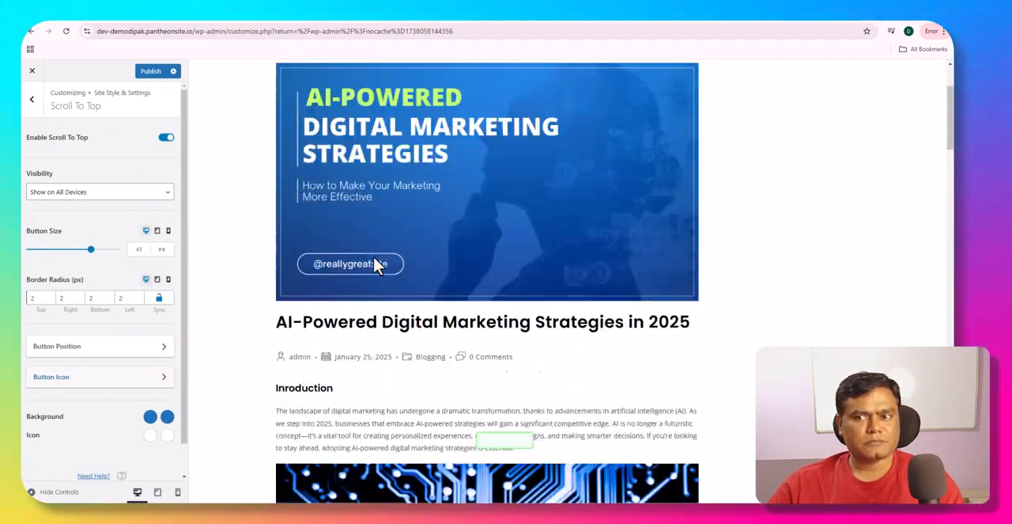
pyautogui.scroll(-3, 374, 258)
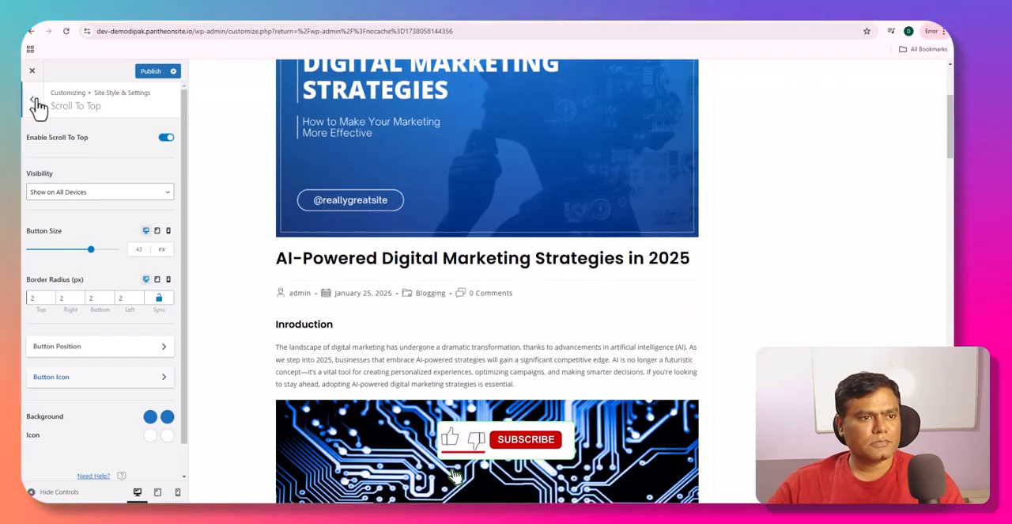
# - Set the Sidebar Width under Site Layout to 25% and check the sidebar's placement in the post preview
pyautogui.click(35, 103)
pyautogui.click(69, 150)
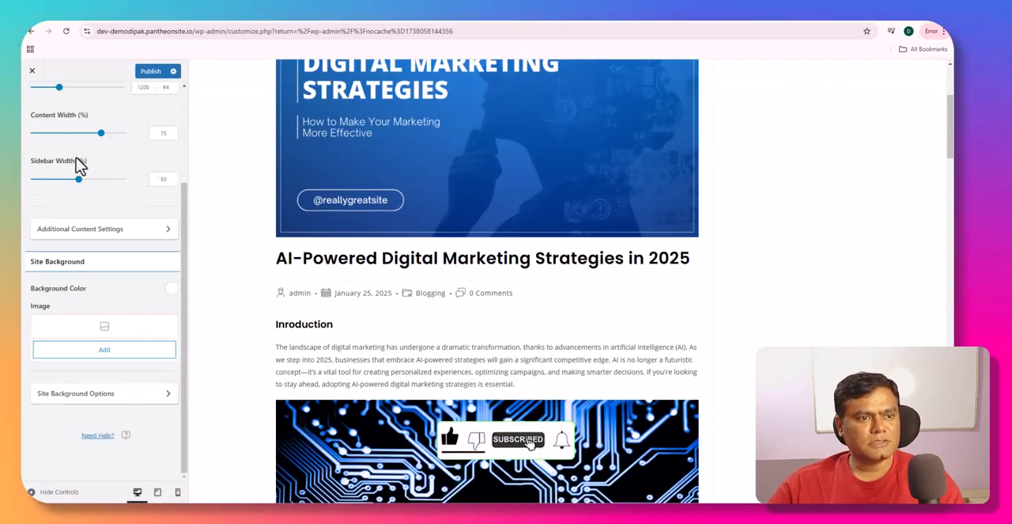
pyautogui.scroll(-3, 98, 340)
pyautogui.scroll(3, 98, 348)
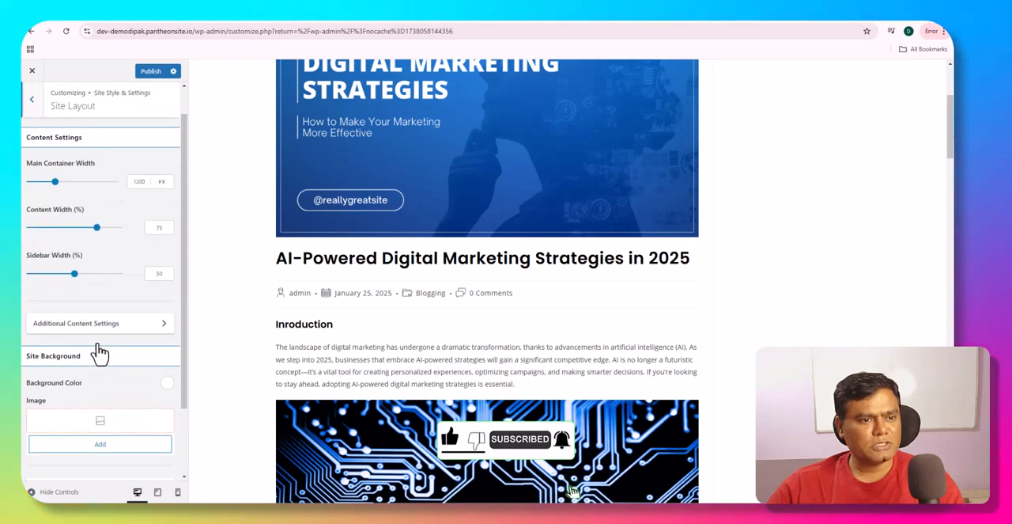
pyautogui.moveTo(74, 308); pyautogui.dragTo(54, 310)
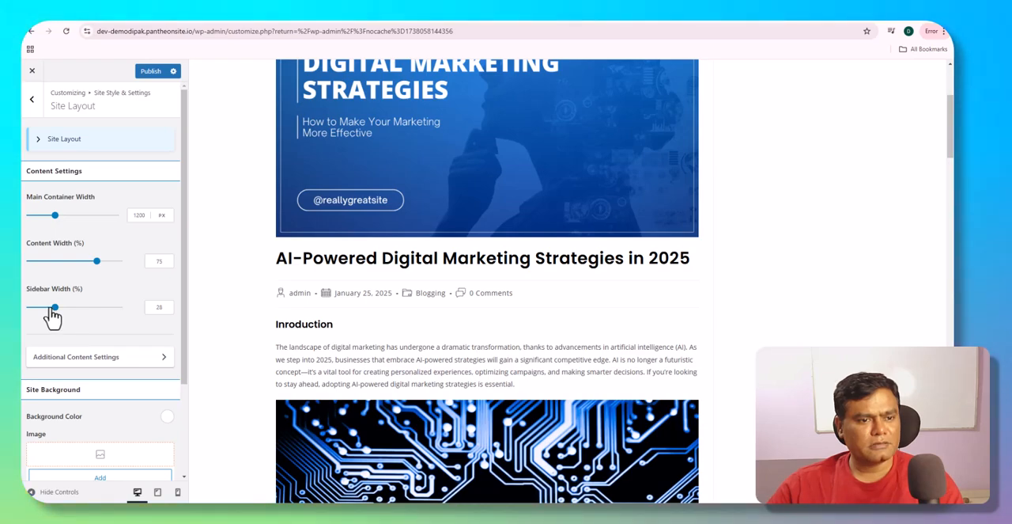
pyautogui.moveTo(52, 310); pyautogui.dragTo(50, 309)
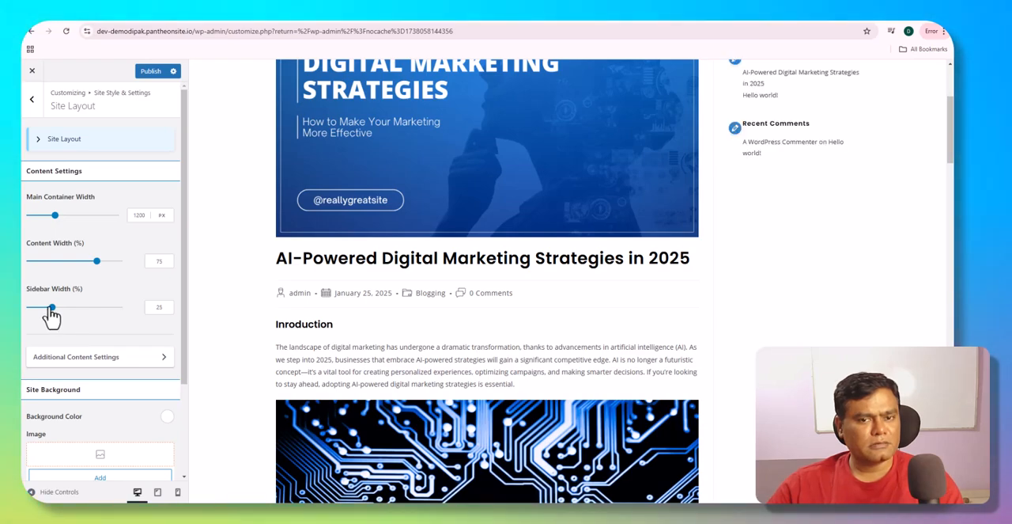
pyautogui.scroll(4, 393, 288)
pyautogui.scroll(-2, 393, 288)
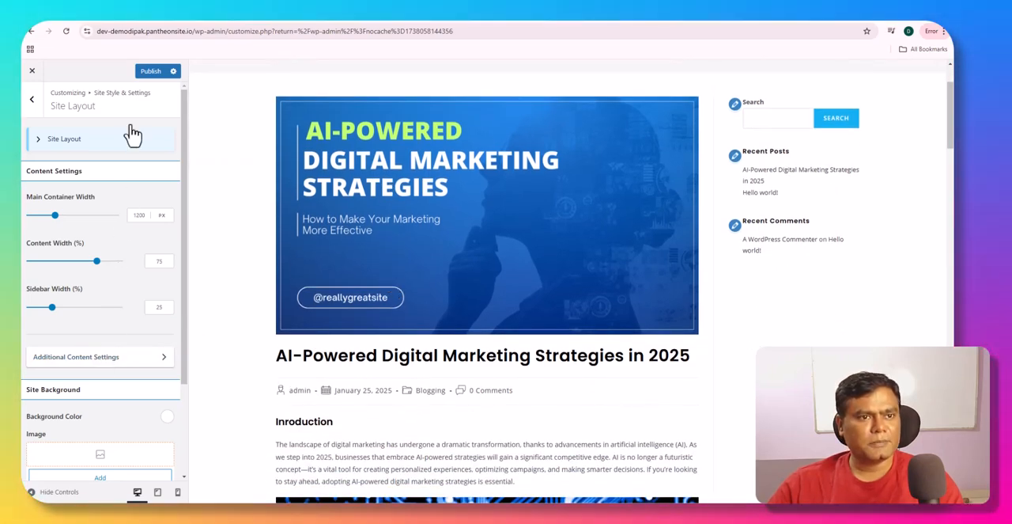
# - Publish the site layout changes, review the Site Pagination position, border and color options, and return to the main customizer sections
pyautogui.click(147, 72)
pyautogui.click(41, 96)
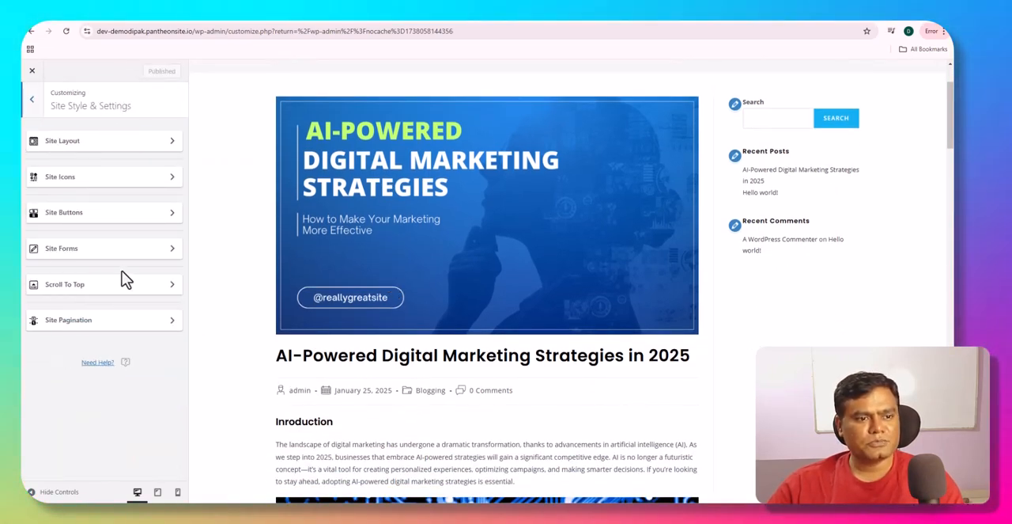
pyautogui.click(68, 320)
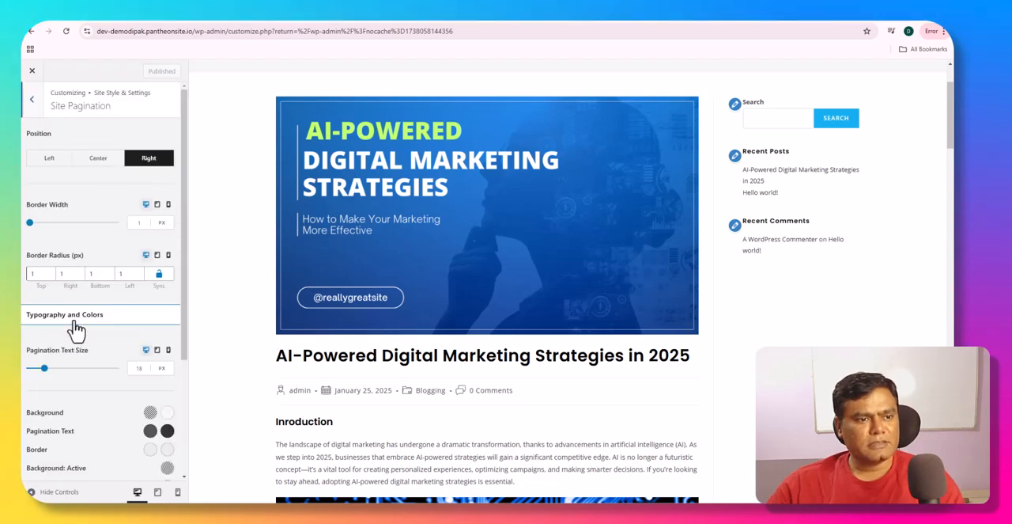
pyautogui.scroll(-3, 76, 330)
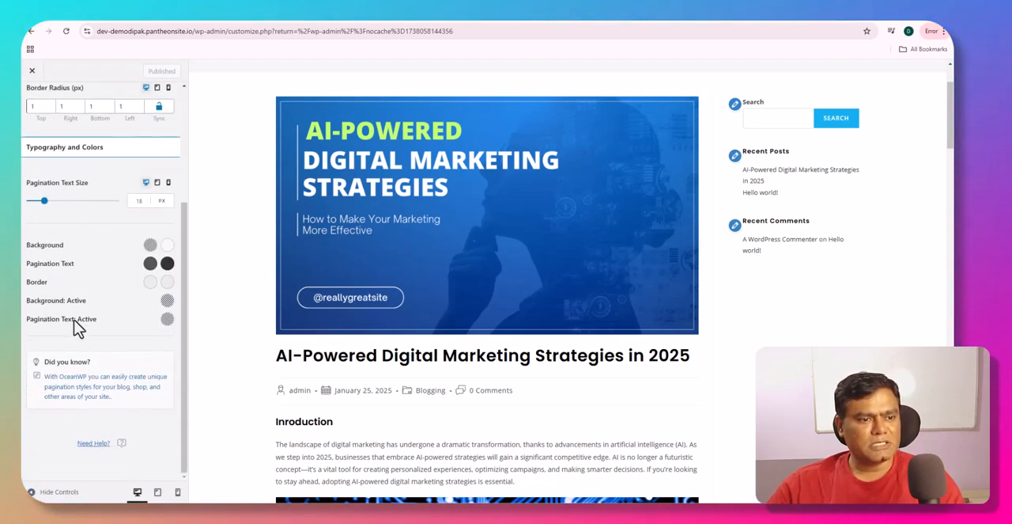
pyautogui.scroll(3, 74, 318)
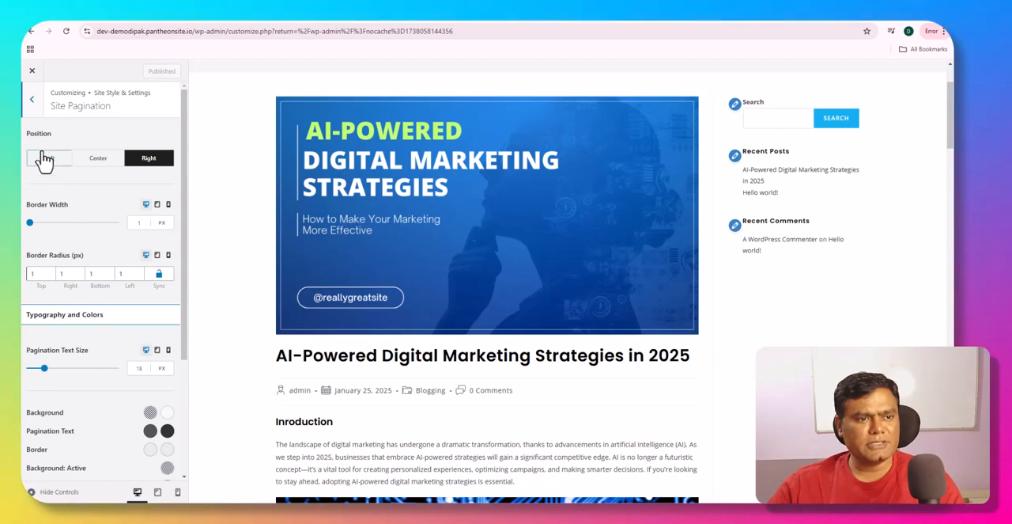
pyautogui.click(35, 112)
pyautogui.click(33, 110)
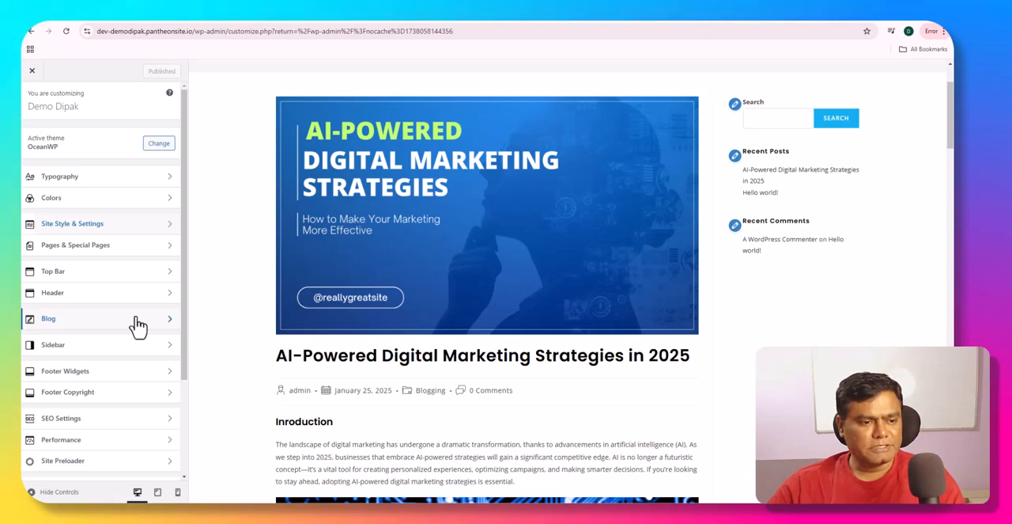
# - Examine the options under Pages & Special Pages, including its Additional Layout Settings
pyautogui.scroll(-3, 136, 324)
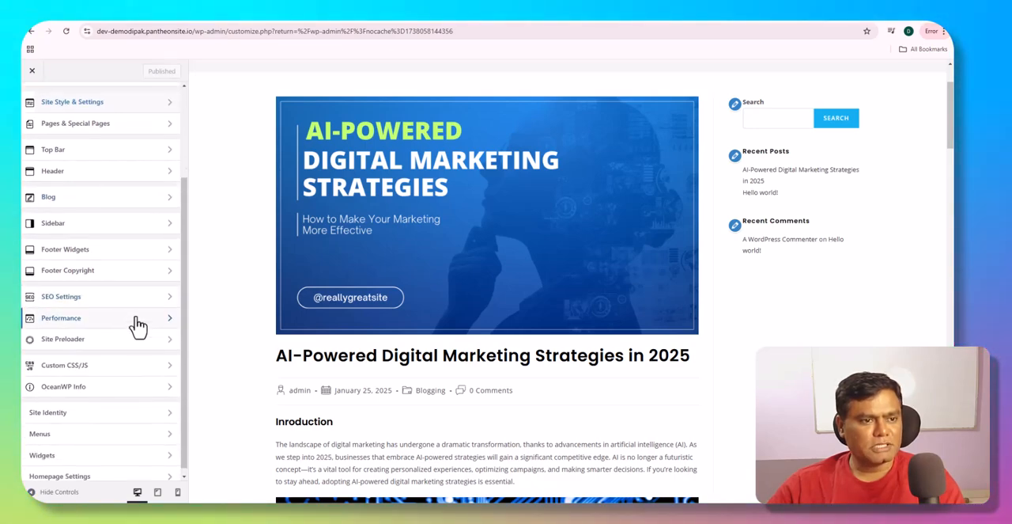
pyautogui.scroll(2, 118, 326)
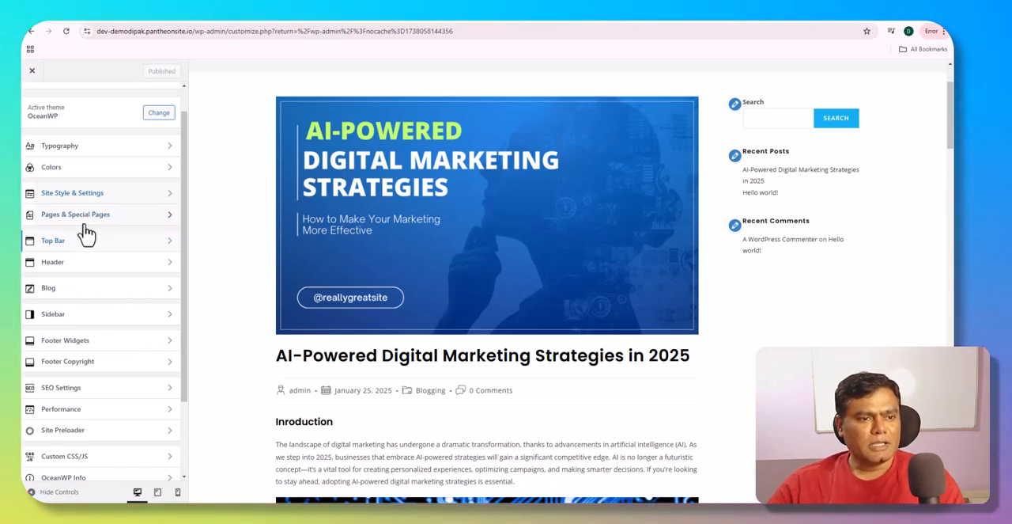
pyautogui.click(88, 225)
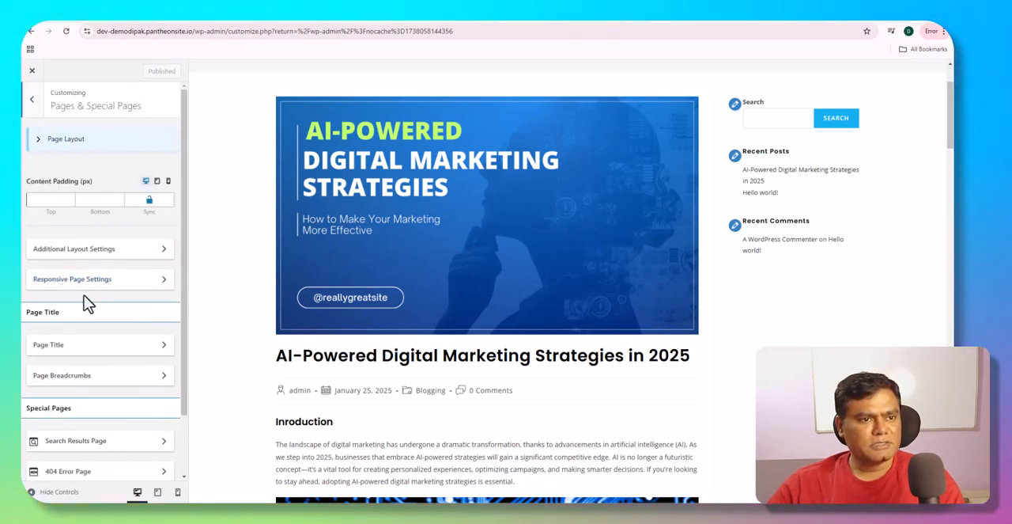
pyautogui.scroll(-2, 87, 304)
pyautogui.scroll(2, 87, 304)
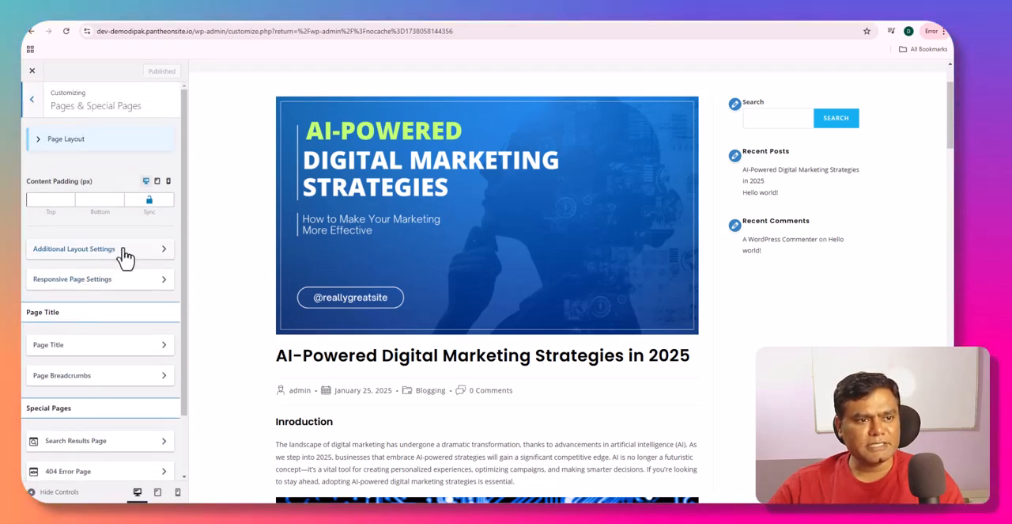
pyautogui.click(124, 251)
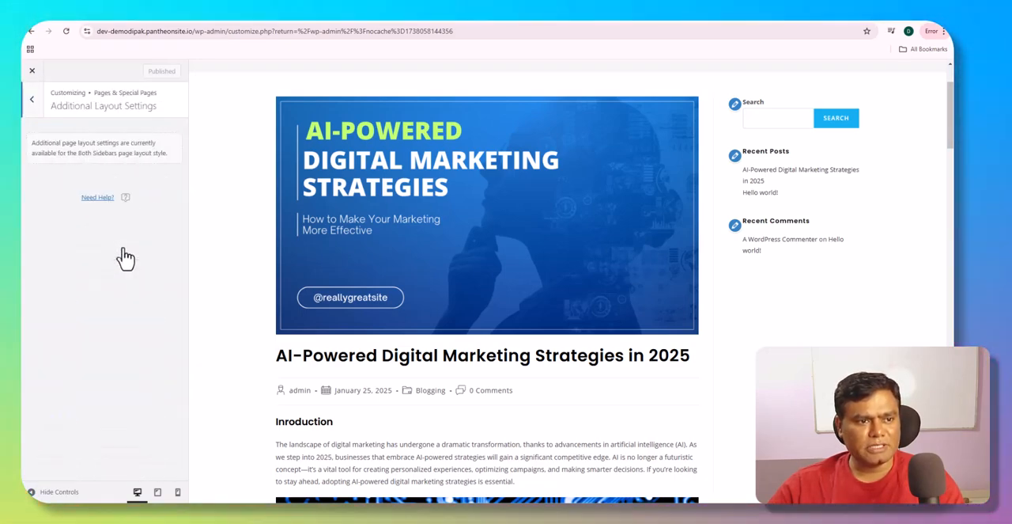
pyautogui.click(36, 103)
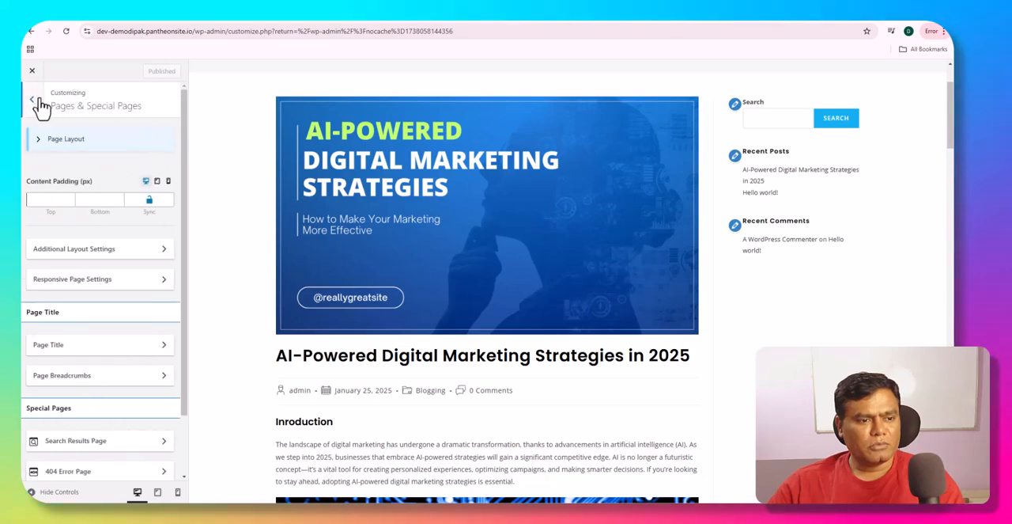
# - Set the Page Title visibility to Show on All Devices and check the Blog title in the post preview
pyautogui.click(107, 353)
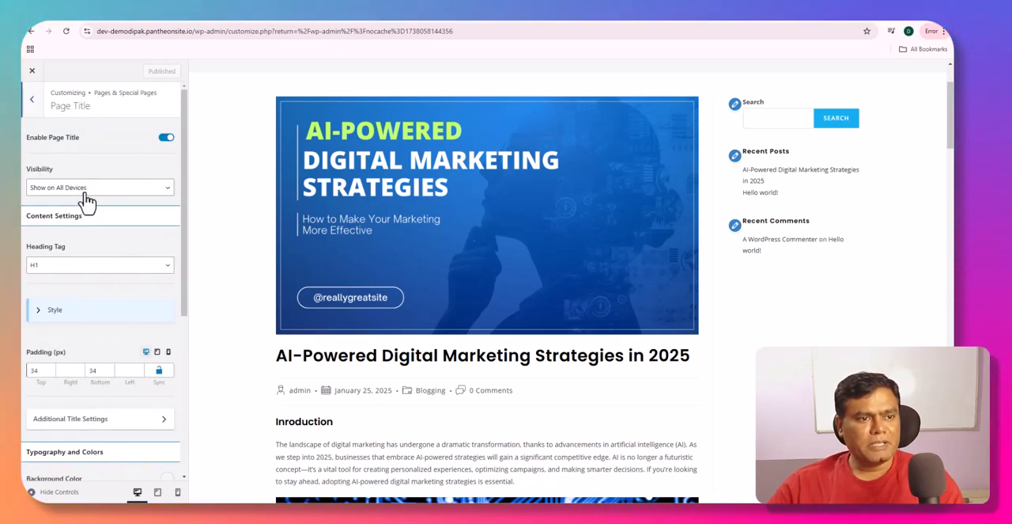
pyautogui.click(89, 193)
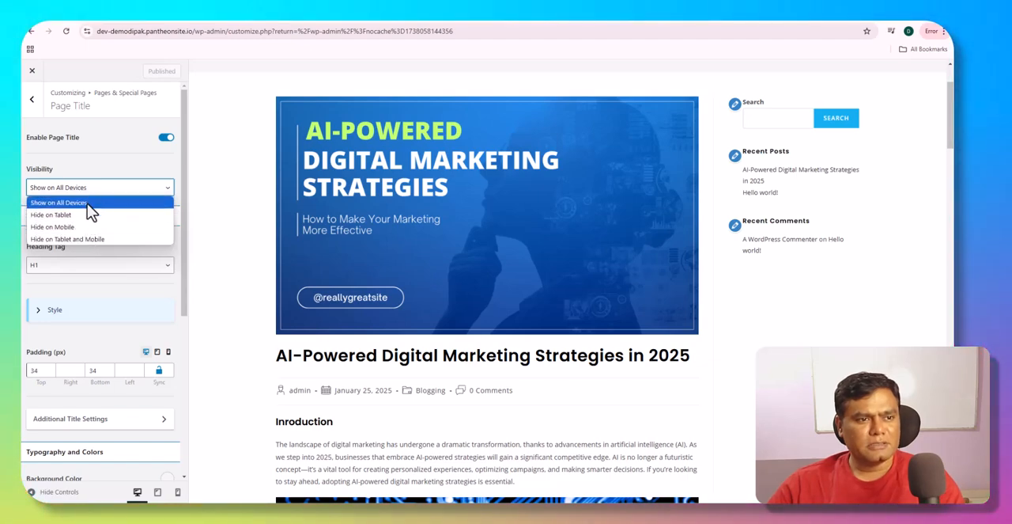
pyautogui.click(83, 203)
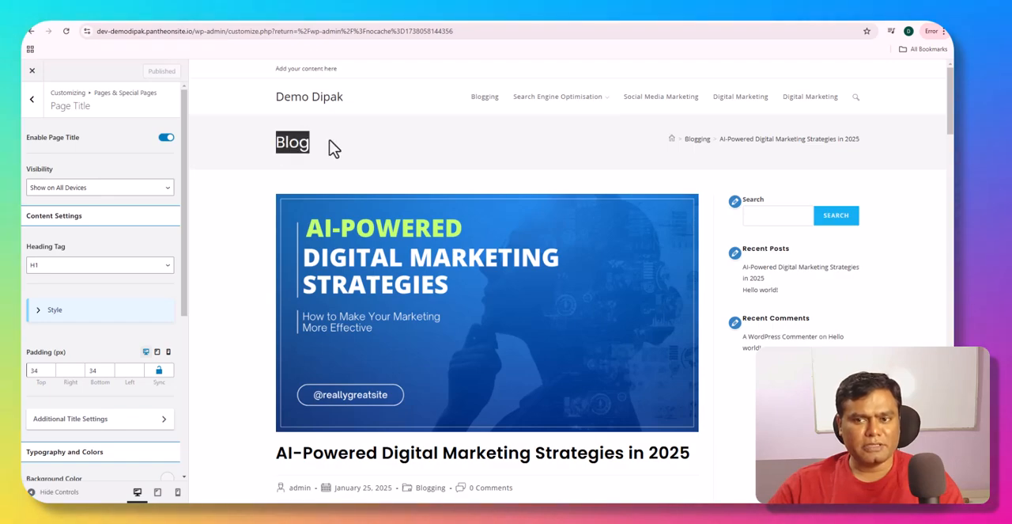
pyautogui.click(278, 139)
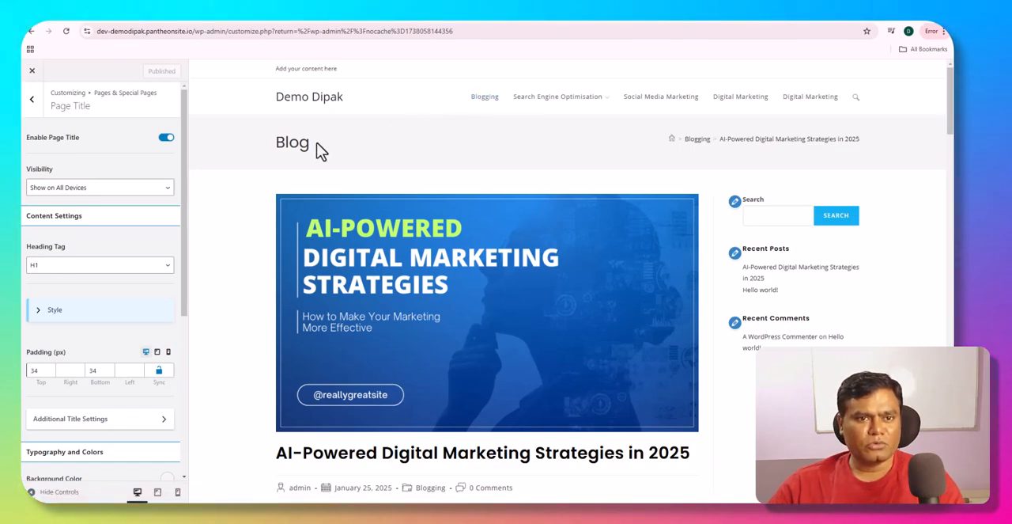
# - Disable the page title to preview the post without it, and enable it again
pyautogui.click(126, 188)
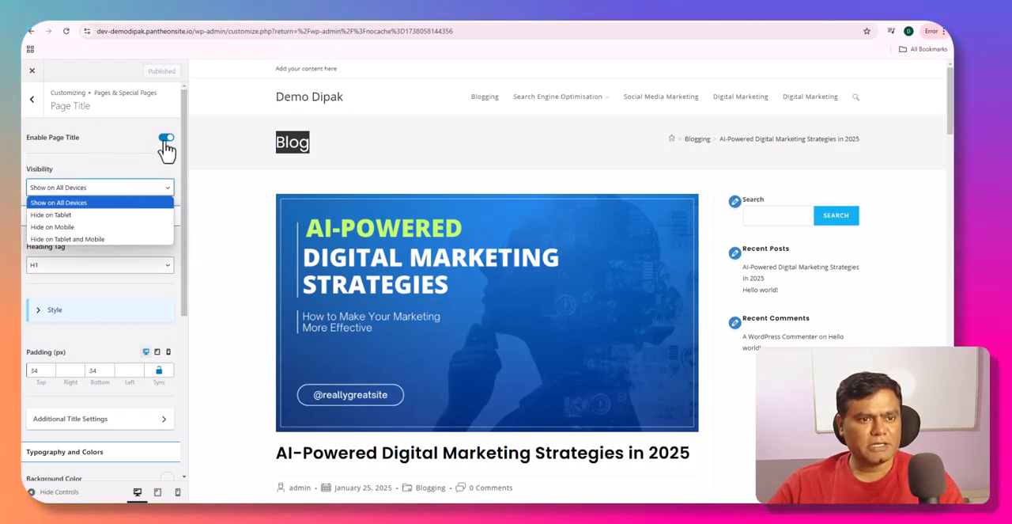
pyautogui.click(165, 139)
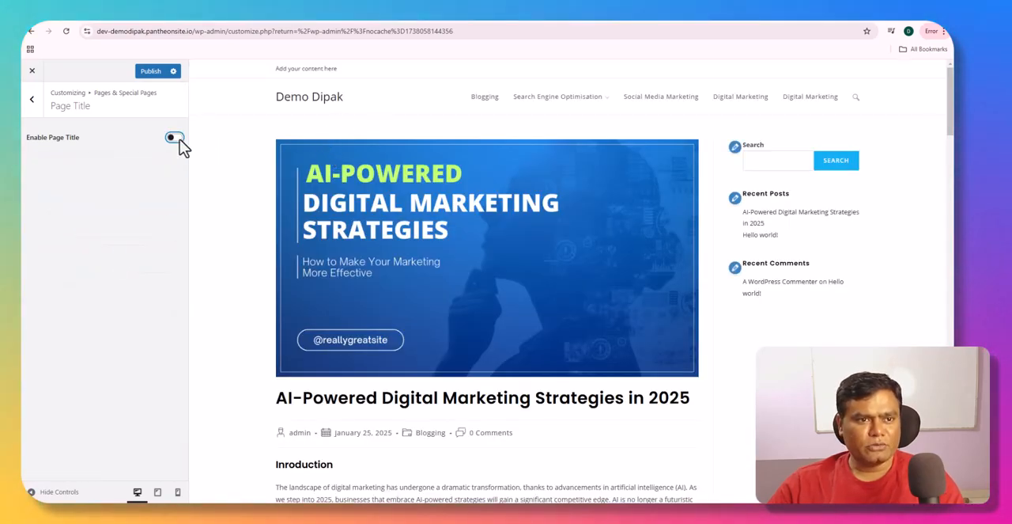
pyautogui.click(178, 142)
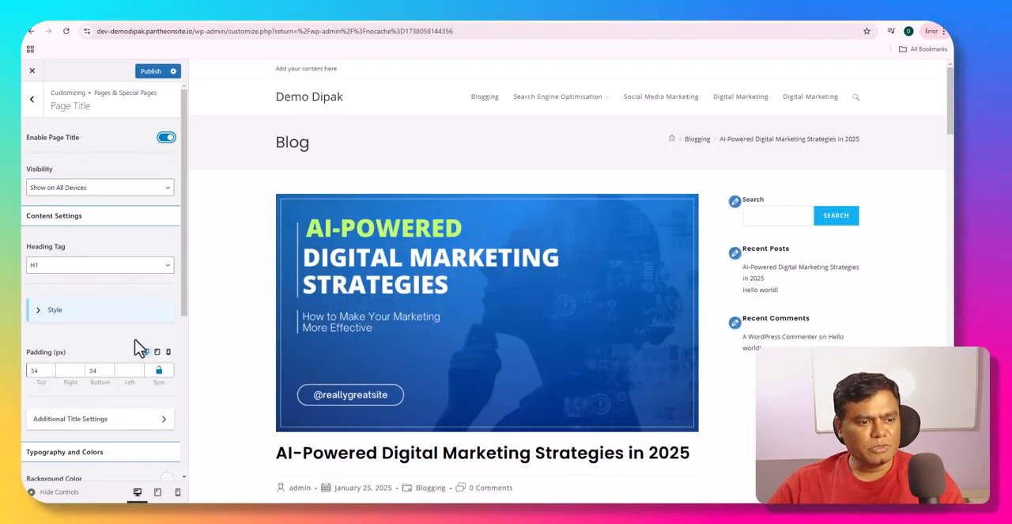
# - Review the Page Title padding, typography and color settings, and return to the main customizer sections
pyautogui.scroll(-2, 136, 348)
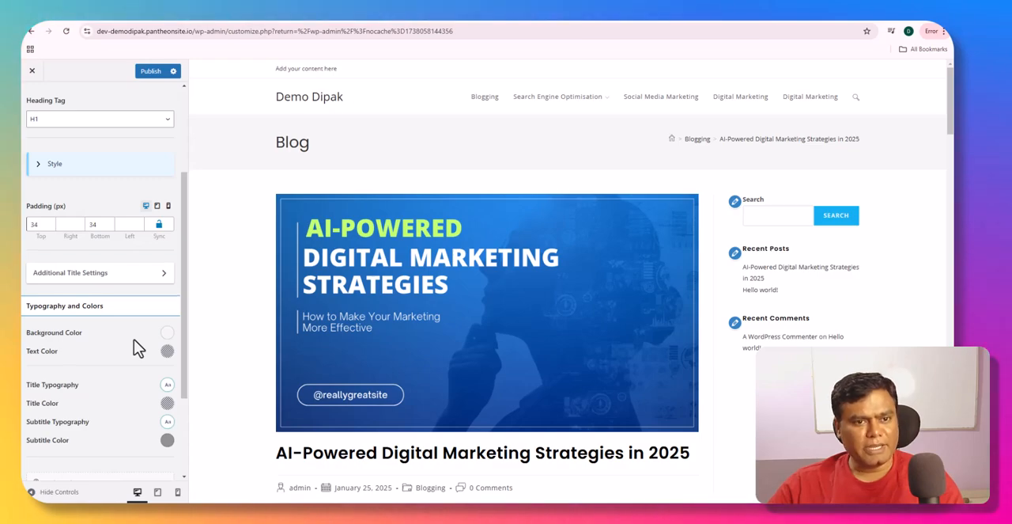
pyautogui.scroll(-2, 136, 347)
pyautogui.scroll(4, 136, 345)
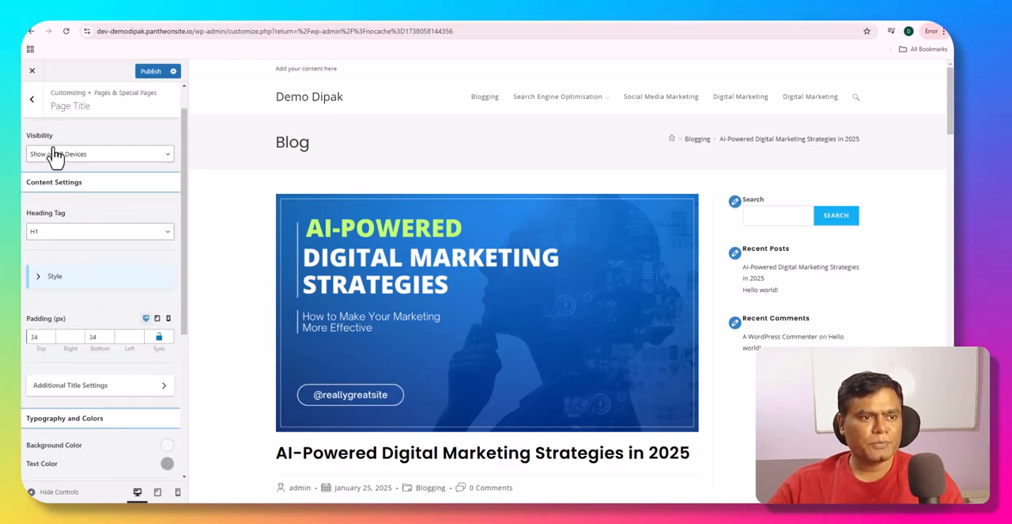
pyautogui.click(37, 108)
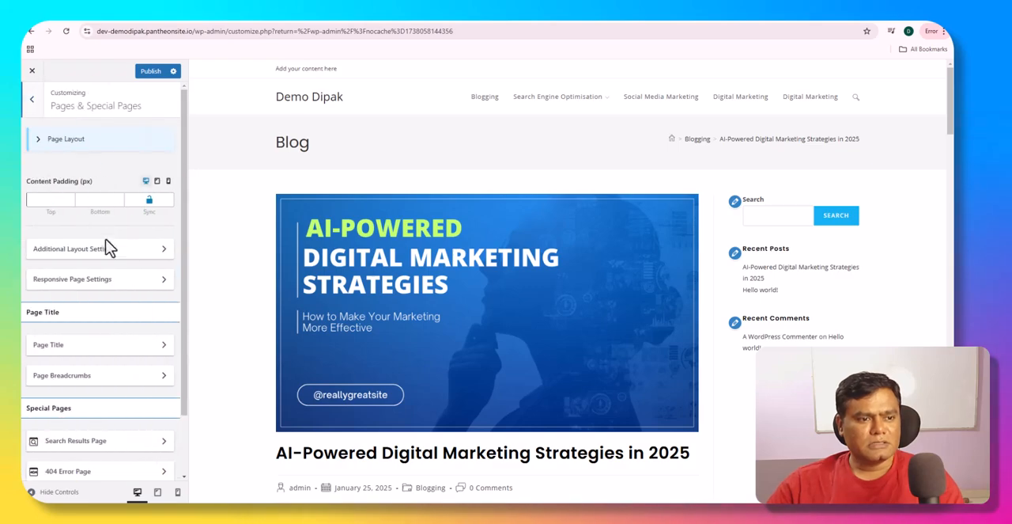
pyautogui.click(36, 105)
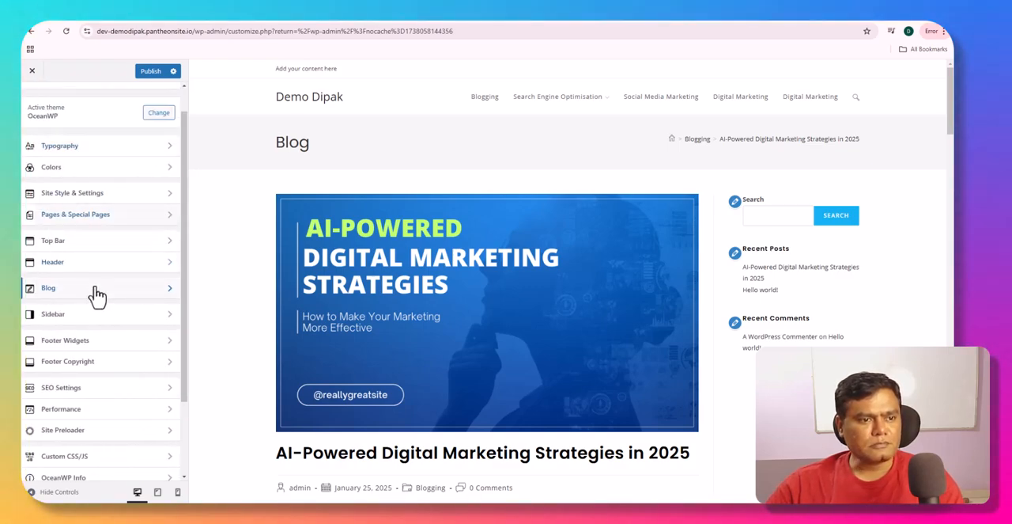
# - Try the full-width Top Bar, preview the post with the customizer controls hidden, and turn full width back off
pyautogui.click(93, 242)
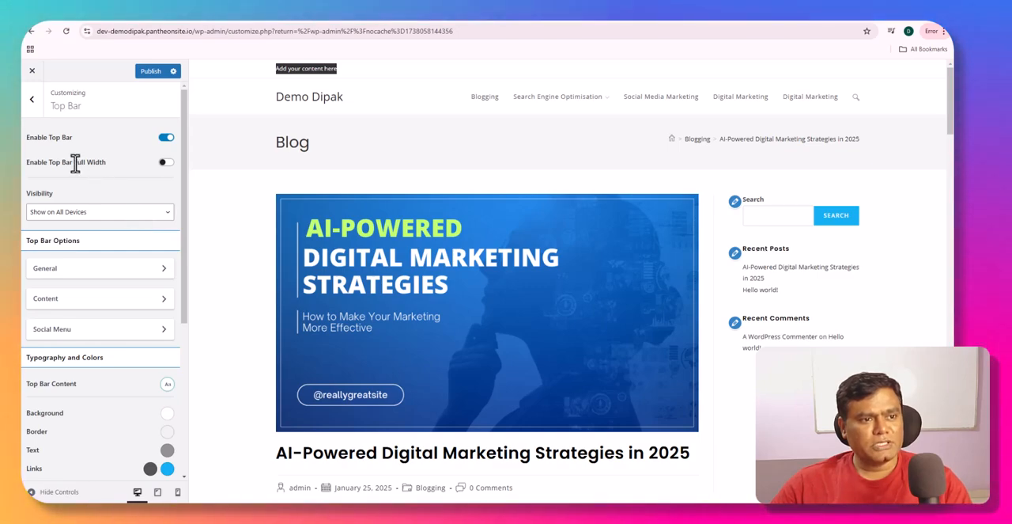
pyautogui.click(165, 163)
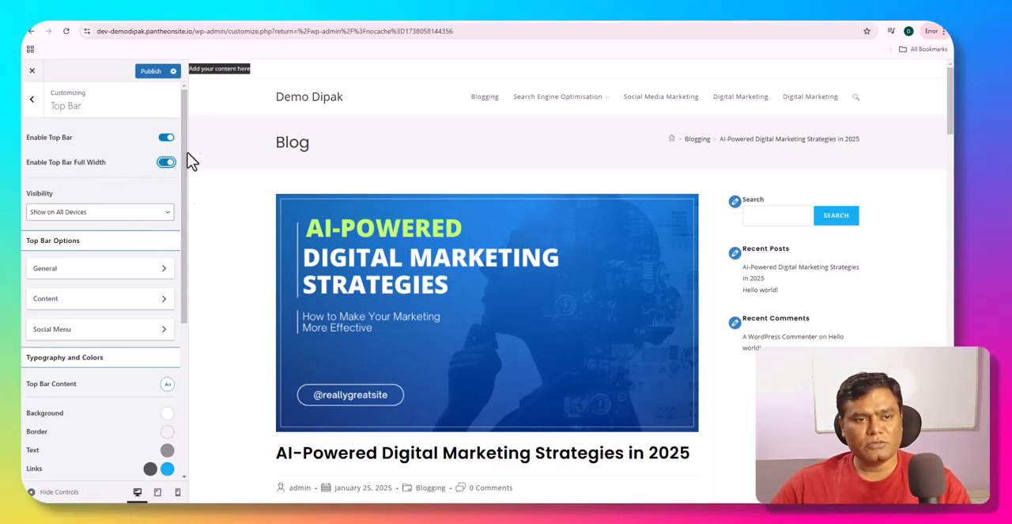
pyautogui.click(55, 491)
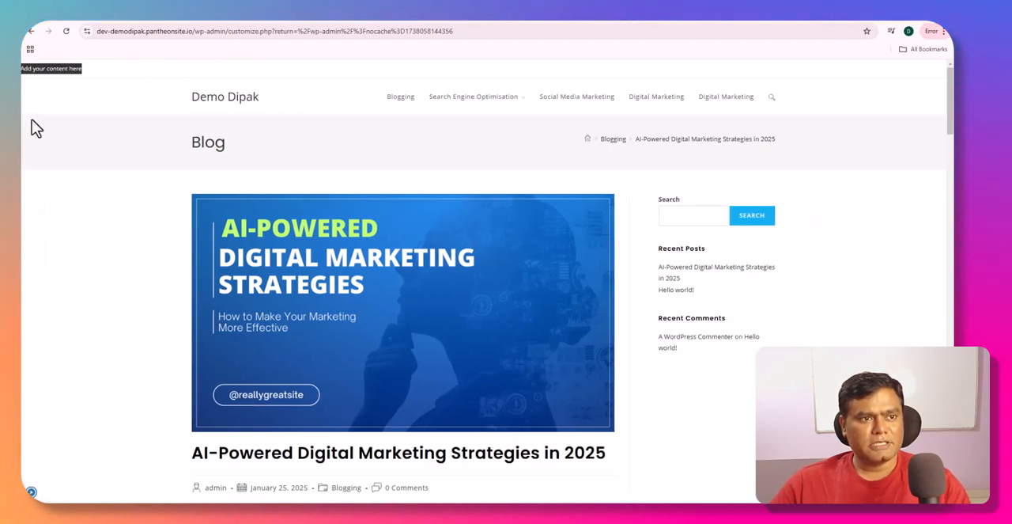
pyautogui.click(31, 492)
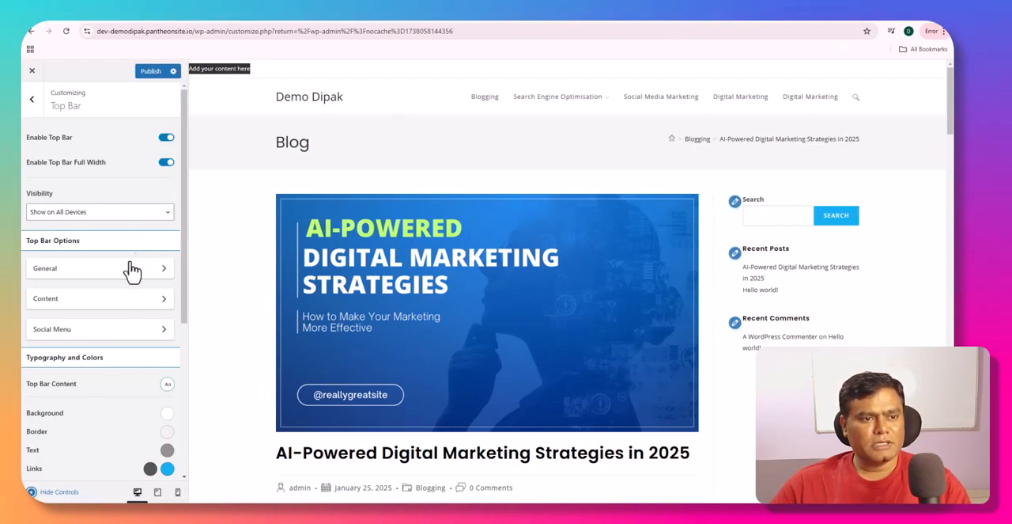
pyautogui.click(166, 162)
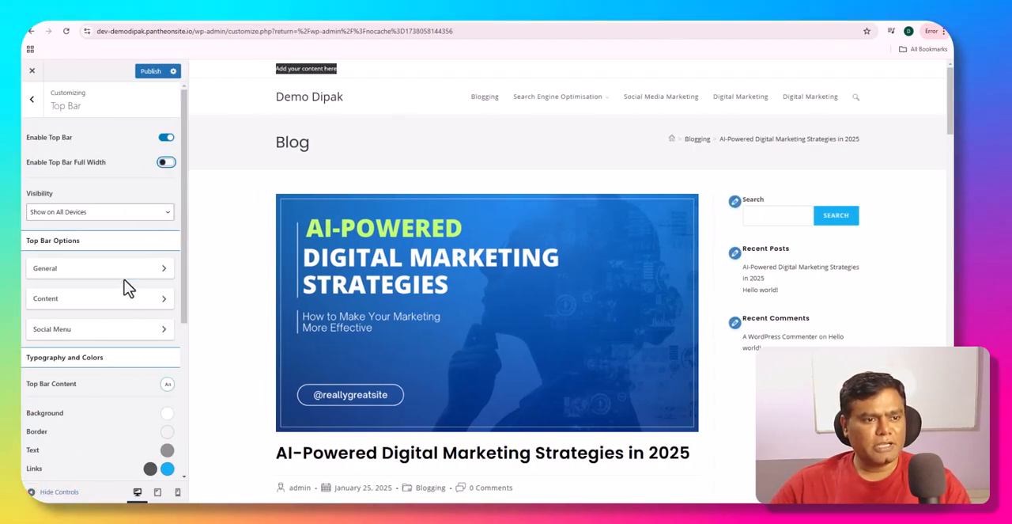
# - Look through the Top Bar visibility options, and set its Elements Positioning in the General settings to Centered Content and Social
pyautogui.click(136, 215)
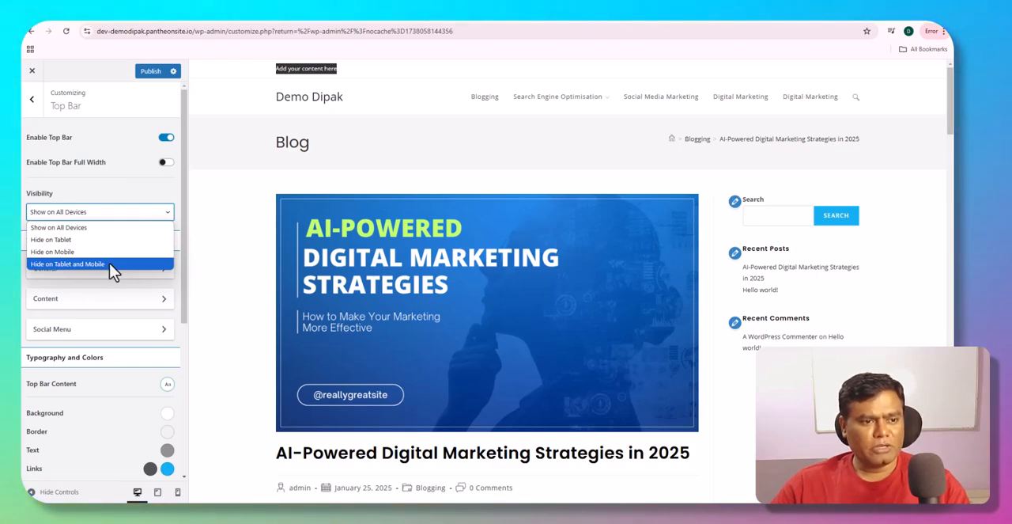
pyautogui.click(127, 204)
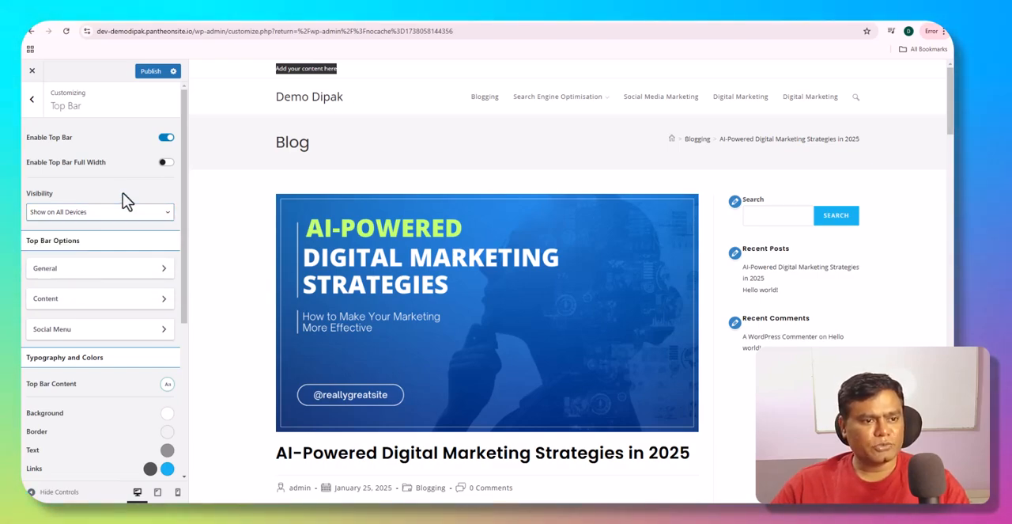
pyautogui.click(108, 271)
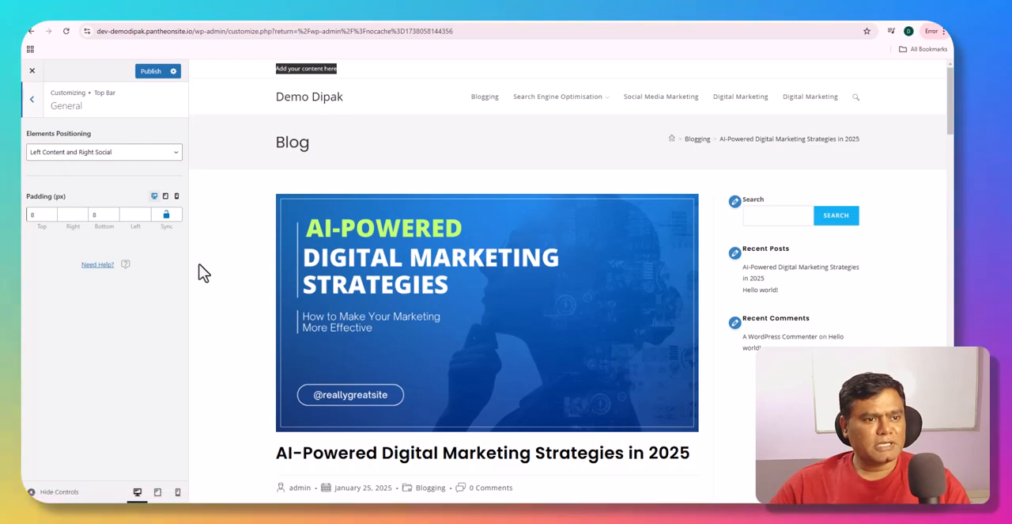
pyautogui.click(152, 160)
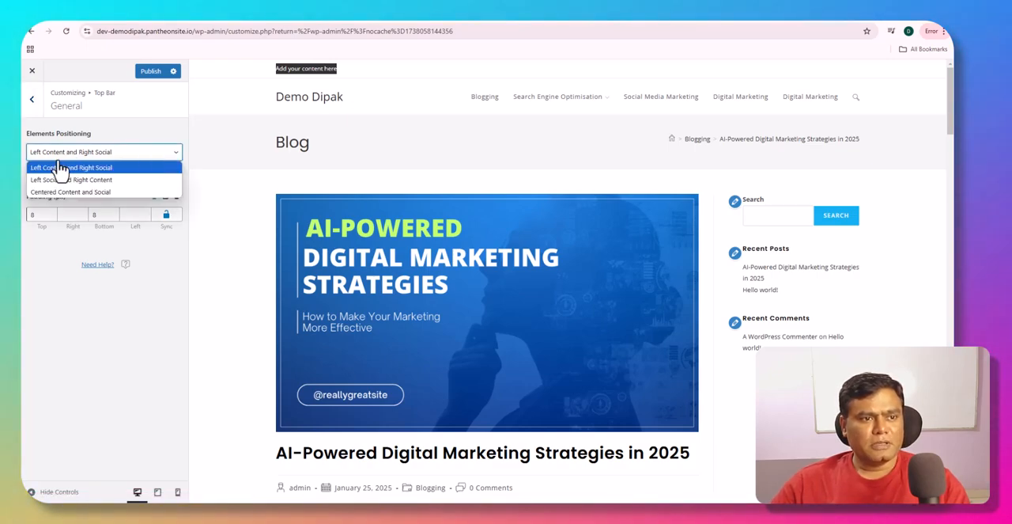
pyautogui.click(277, 69)
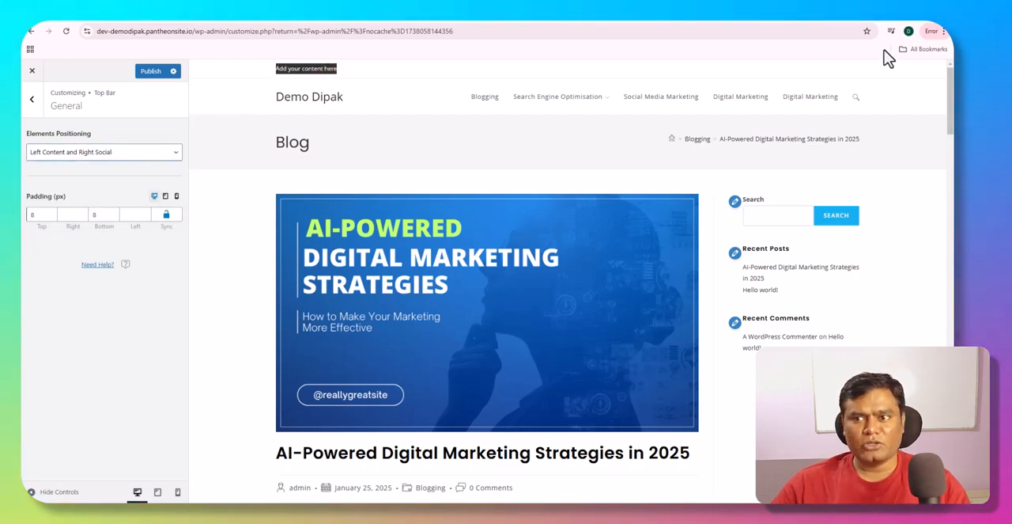
pyautogui.click(173, 157)
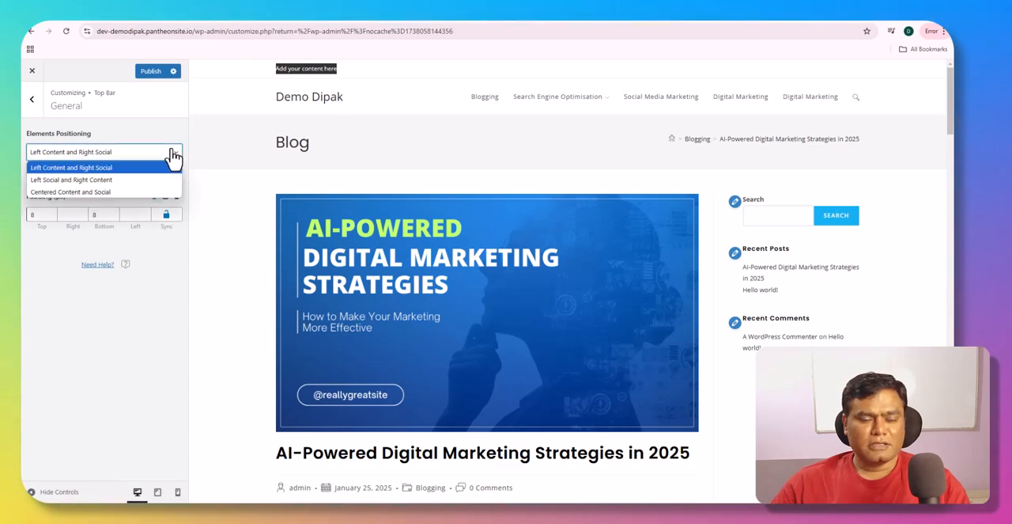
pyautogui.click(137, 192)
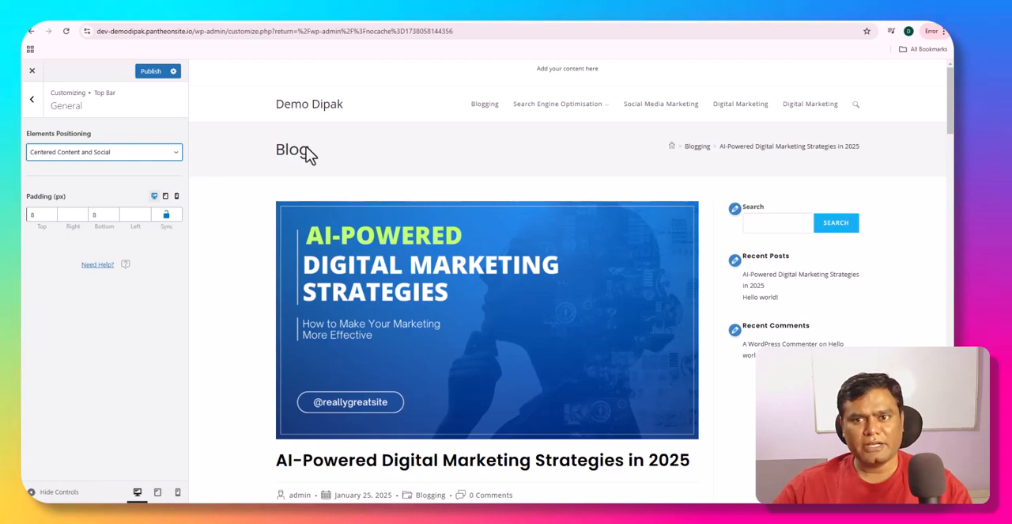
# - Set the Top Bar's Elements Positioning to Left Content and Right Social, and return to the Top Bar settings
pyautogui.click(177, 152)
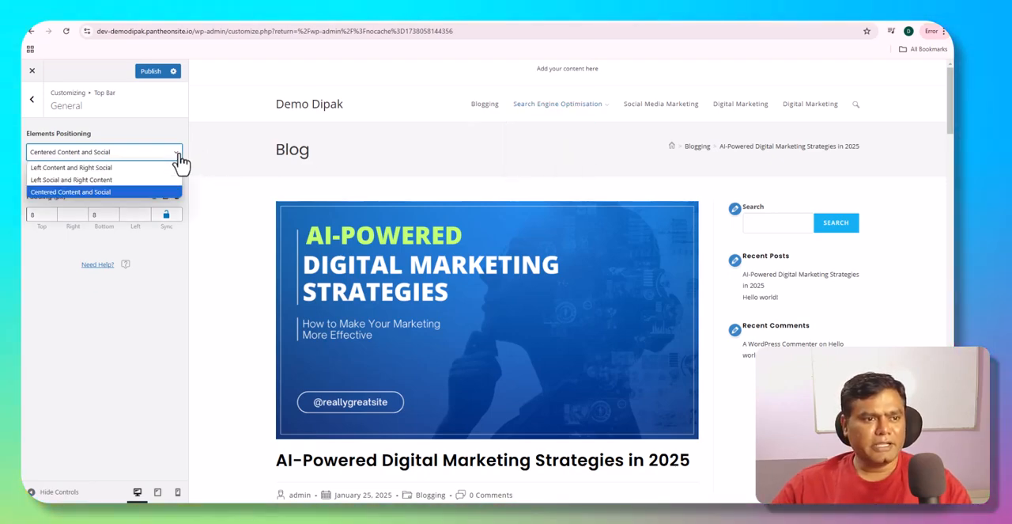
pyautogui.click(122, 169)
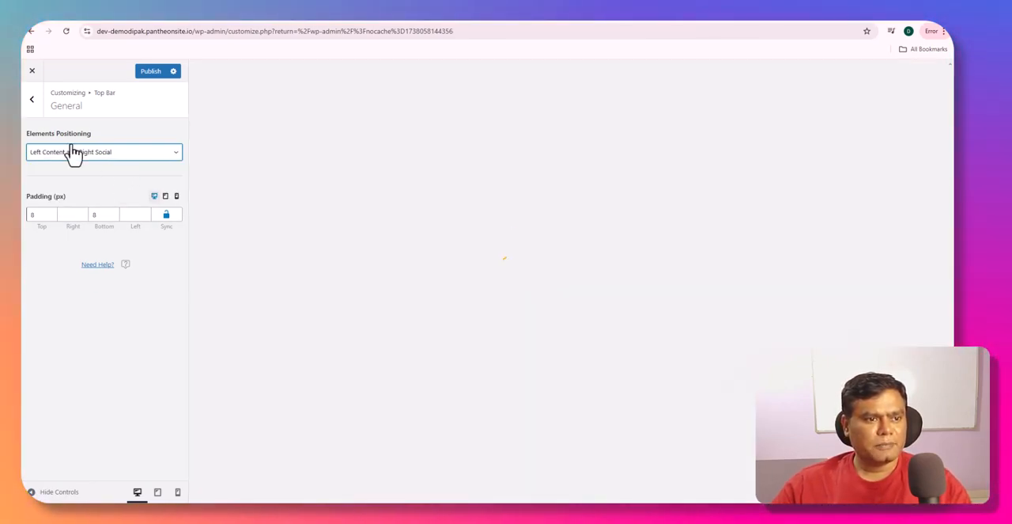
pyautogui.click(32, 103)
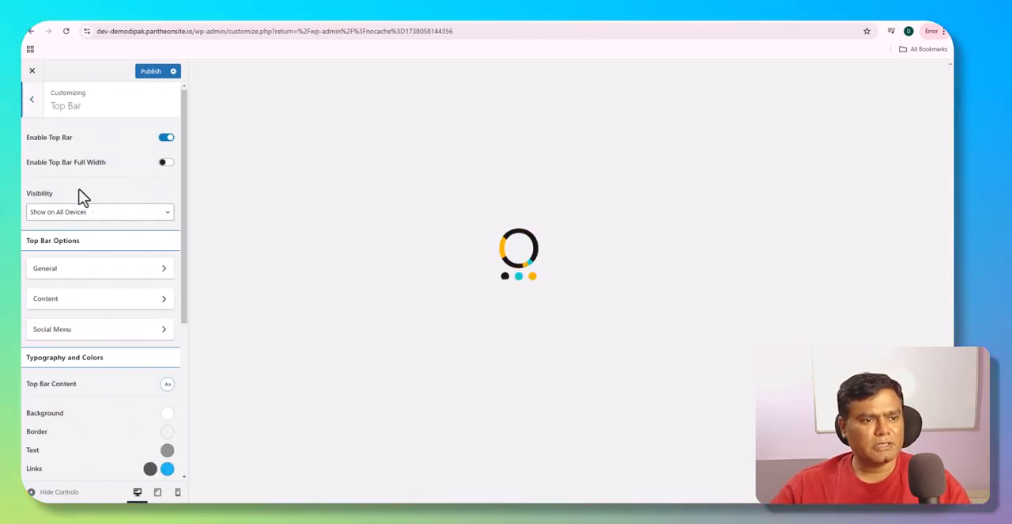
# - Replace the Top Bar's placeholder content with the label "Email:" followed by the site's contact e-mail address
pyautogui.click(97, 305)
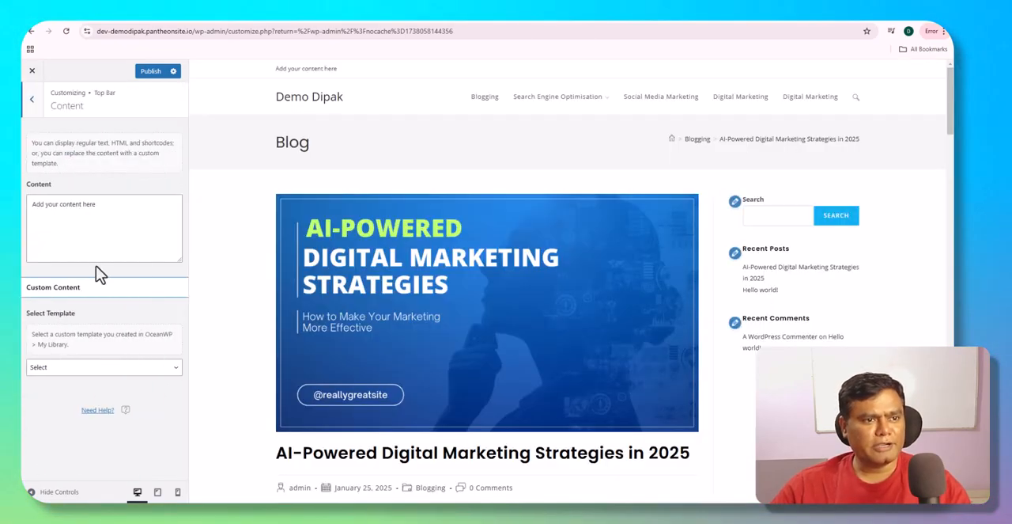
pyautogui.click(103, 204)
pyautogui.press('BackSpace')
pyautogui.press('BackSpace')
pyautogui.press('BackSpace')
pyautogui.press('BackSpace')
pyautogui.press('BackSpace')
pyautogui.press('BackSpace')
pyautogui.press('BackSpace')
pyautogui.press('BackSpace')
pyautogui.press('BackSpace')
pyautogui.press('BackSpace')
pyautogui.press('BackSpace')
pyautogui.press('BackSpace')
pyautogui.press('BackSpace')
pyautogui.press('BackSpace')
pyautogui.press('BackSpace')
pyautogui.press('BackSpace')
pyautogui.press('BackSpace')
pyautogui.press('BackSpace')
pyautogui.press('BackSpace')
pyautogui.press('BackSpace')
pyautogui.write('E')
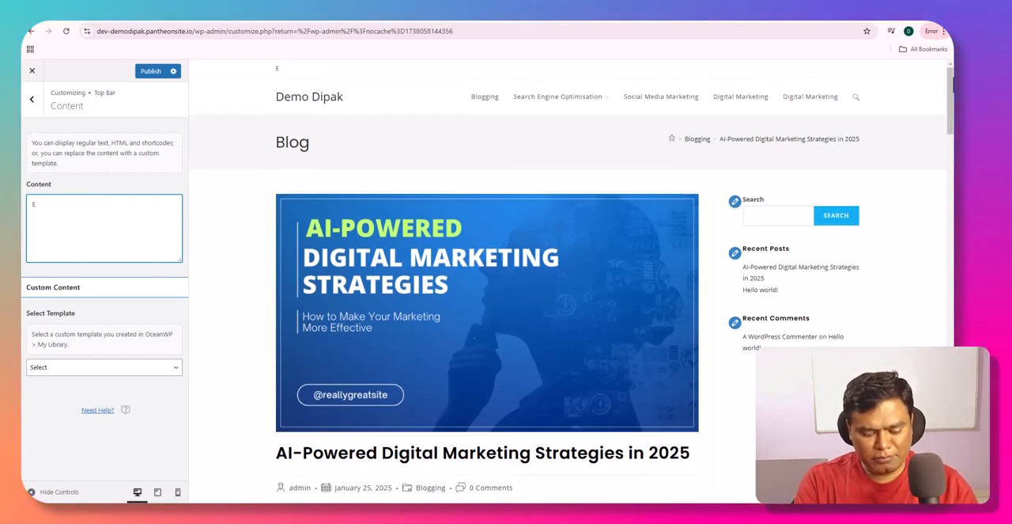
pyautogui.write('maik')
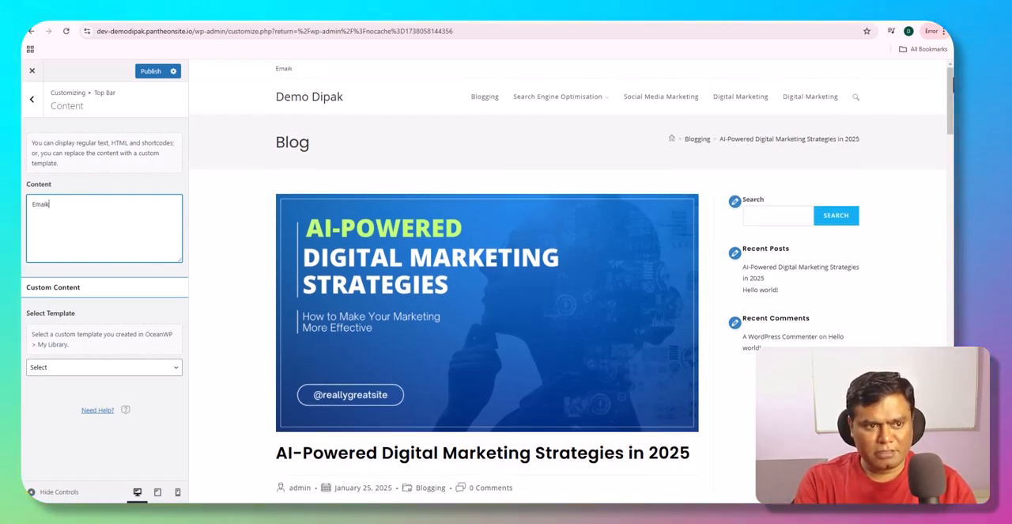
pyautogui.press('BackSpace')
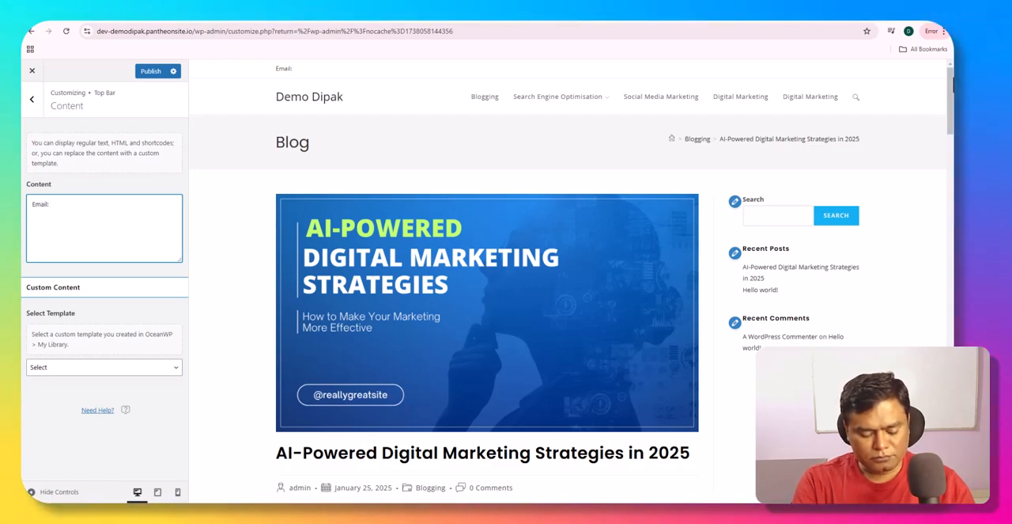
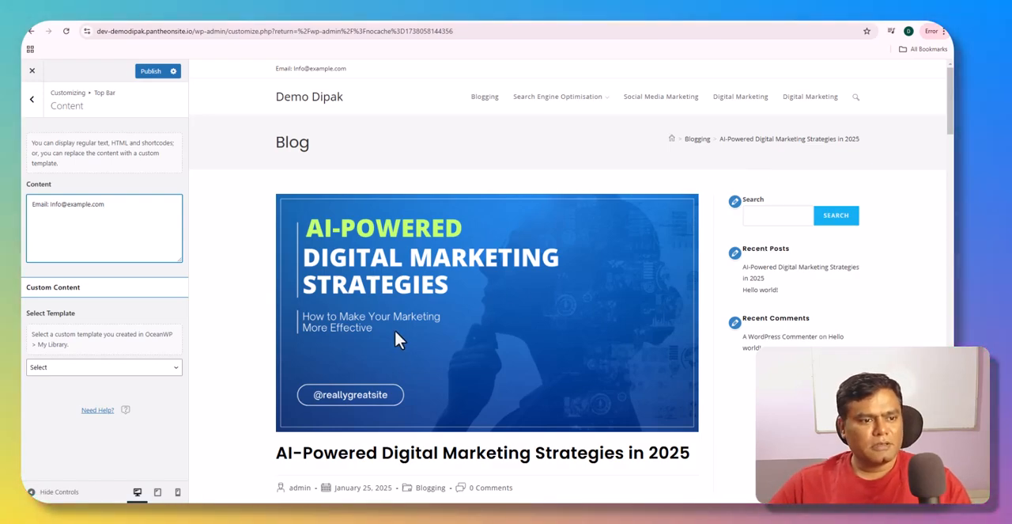
# - Check the custom template choices for the Top Bar content, and return to the Top Bar settings
pyautogui.click(131, 368)
pyautogui.click(131, 382)
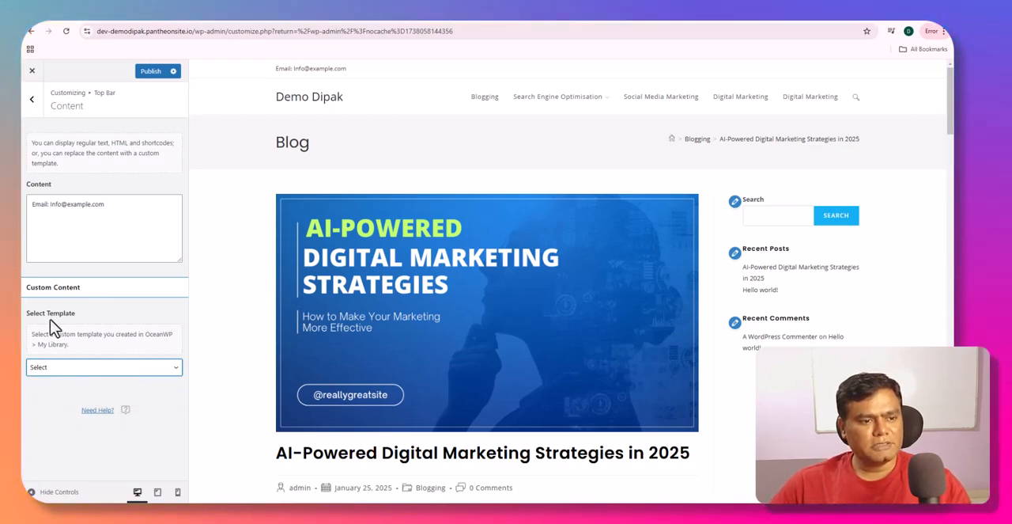
pyautogui.click(34, 103)
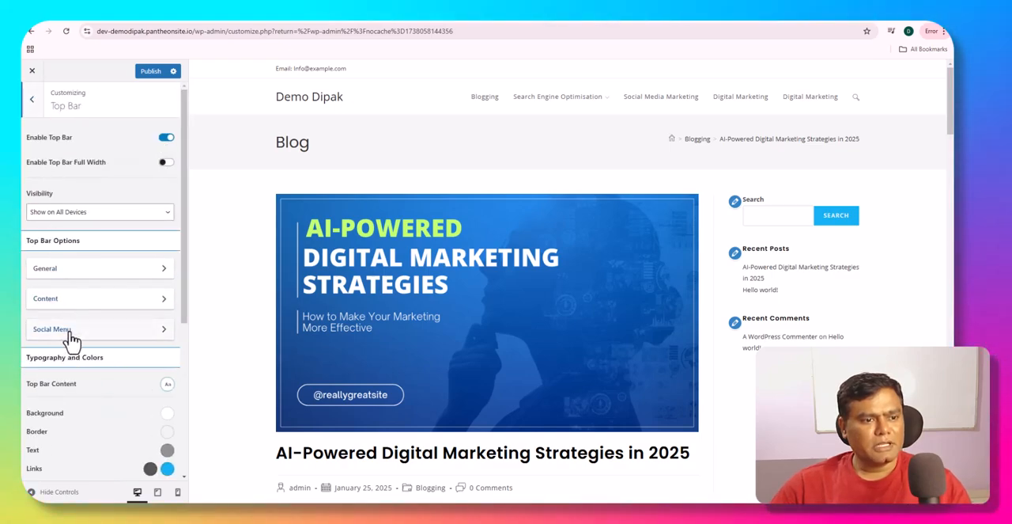
# - Review the Top Bar's Social Menu Options and the template choices for replacing its default social icons
pyautogui.click(69, 332)
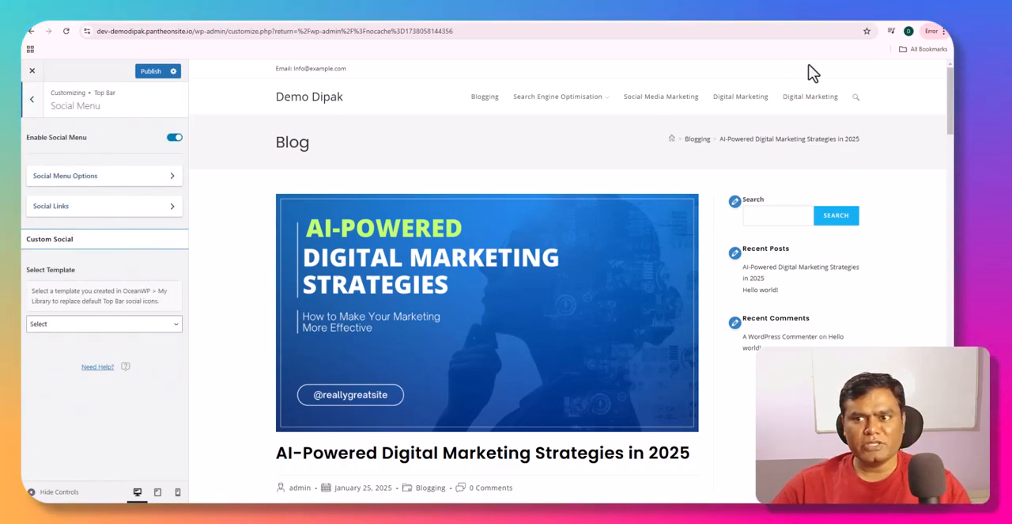
pyautogui.click(100, 184)
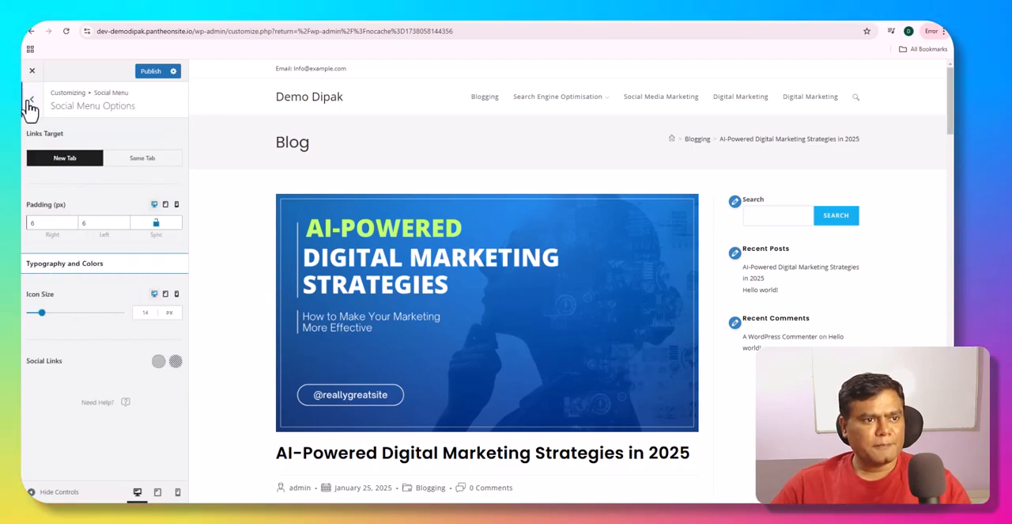
pyautogui.click(30, 101)
pyautogui.click(67, 325)
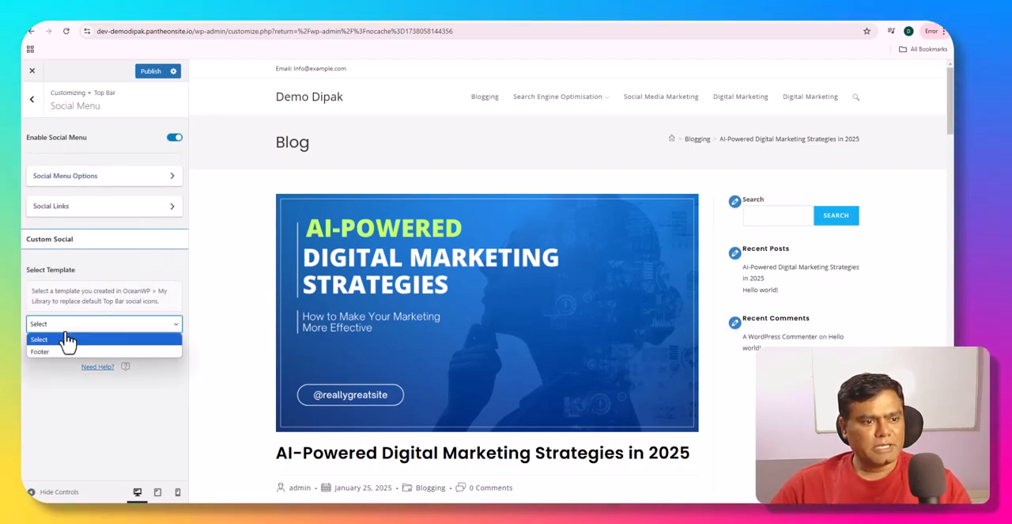
pyautogui.click(74, 248)
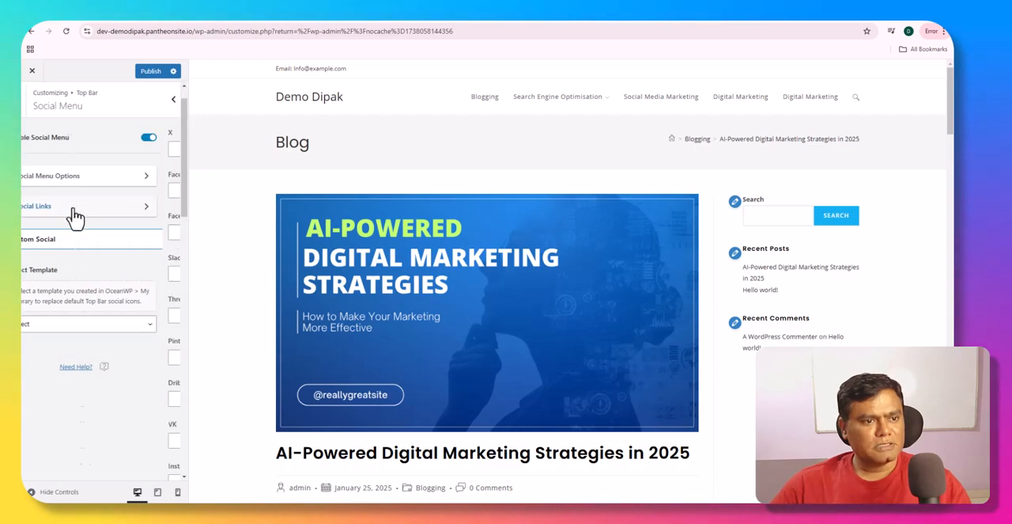
# - In the Top Bar's Social Links, enter "Facebook" as the X link and "facebook.com" as the Facebook link
pyautogui.click(72, 210)
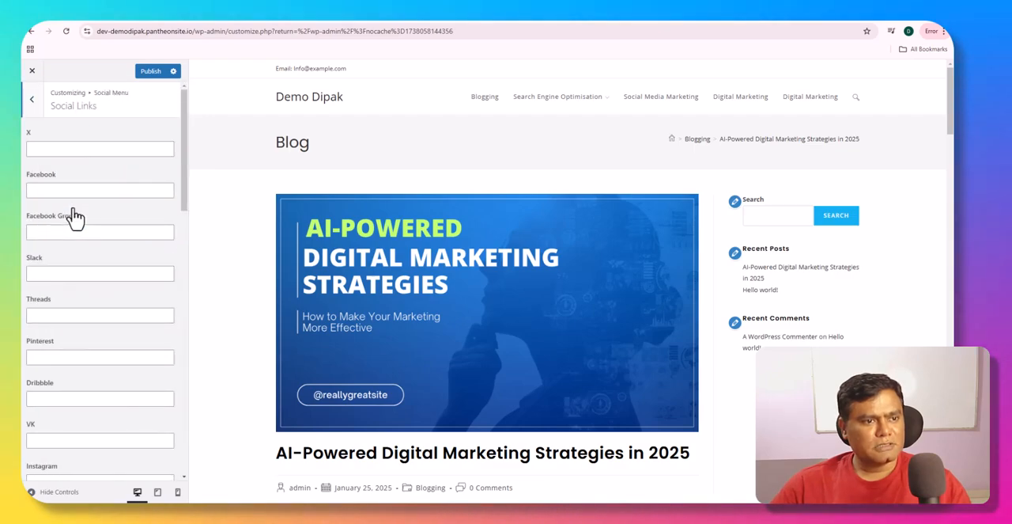
pyautogui.click(61, 152)
pyautogui.write('Fac')
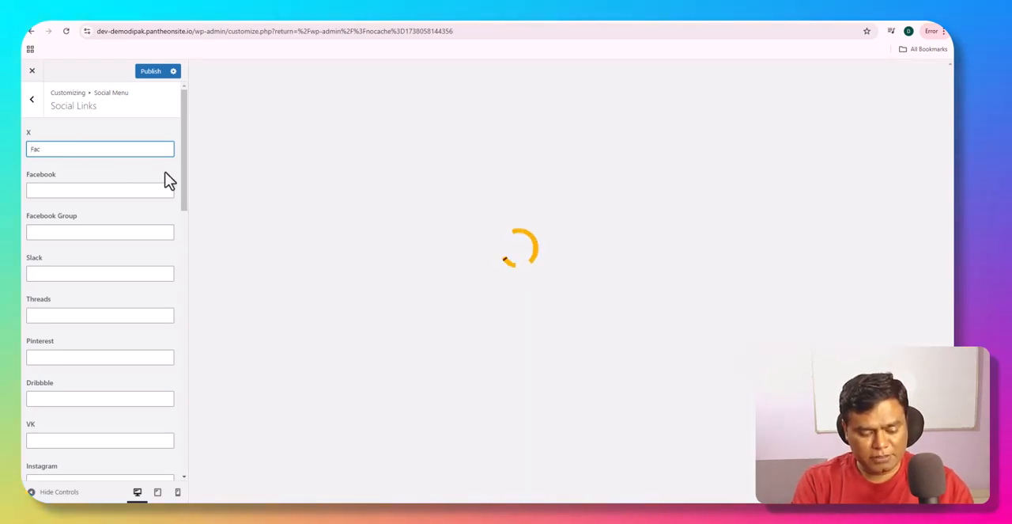
pyautogui.write('eebook')
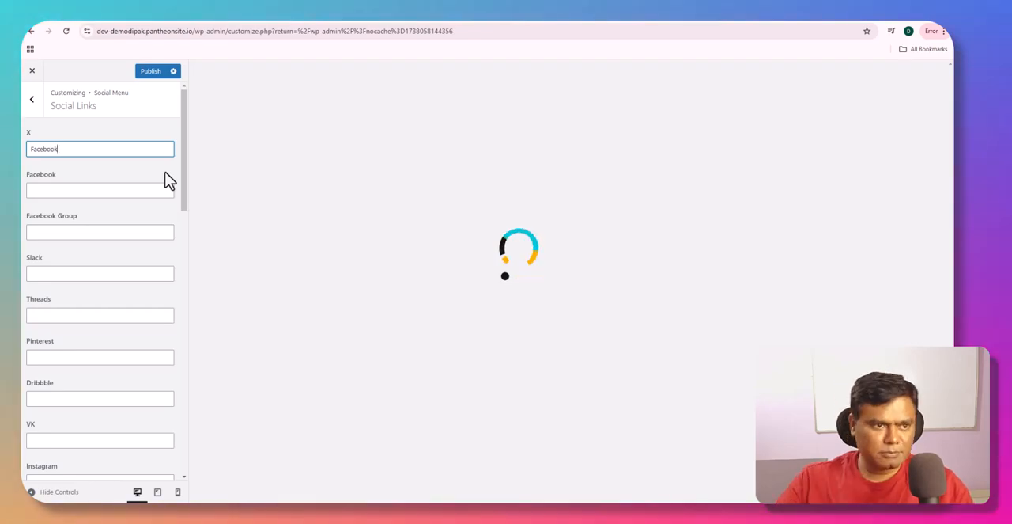
pyautogui.click(129, 188)
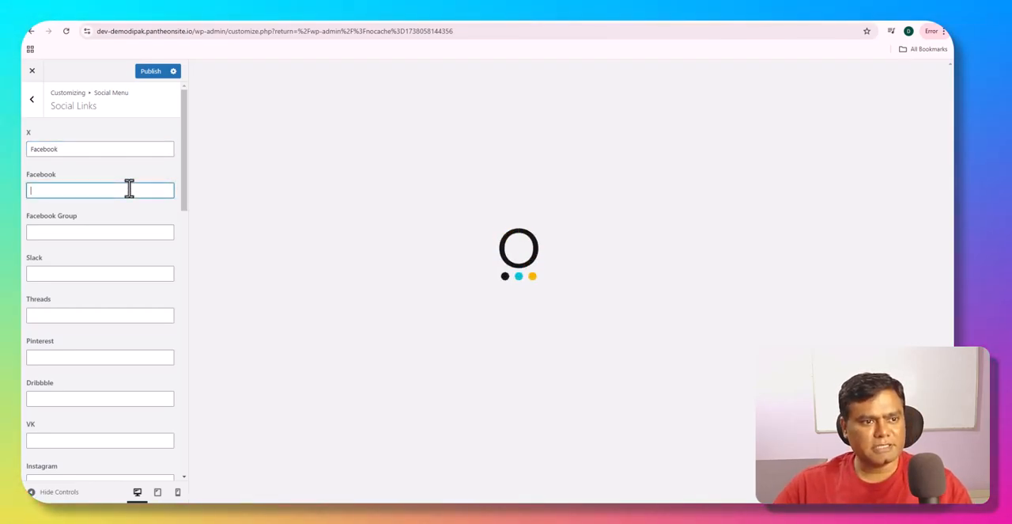
pyautogui.write('fc')
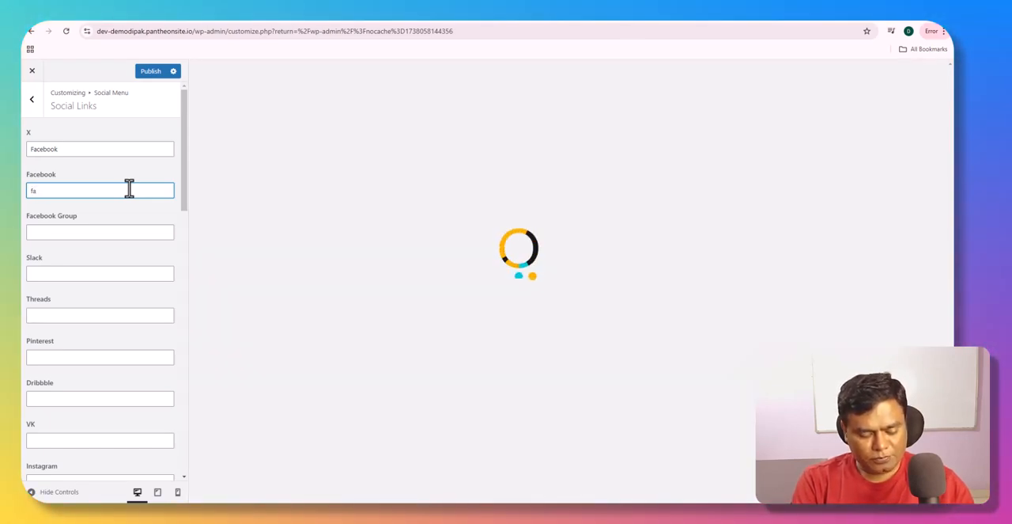
pyautogui.write('cebook')
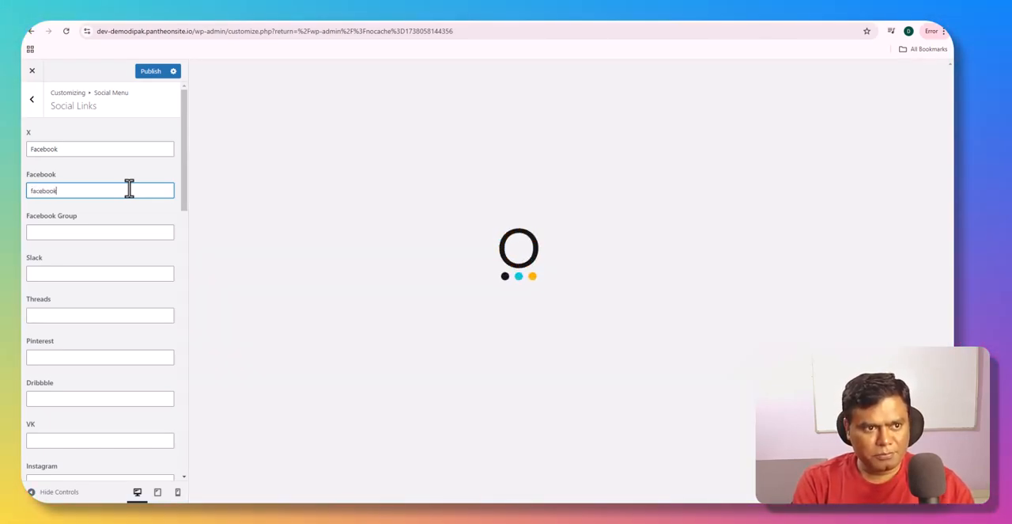
pyautogui.write('.com')
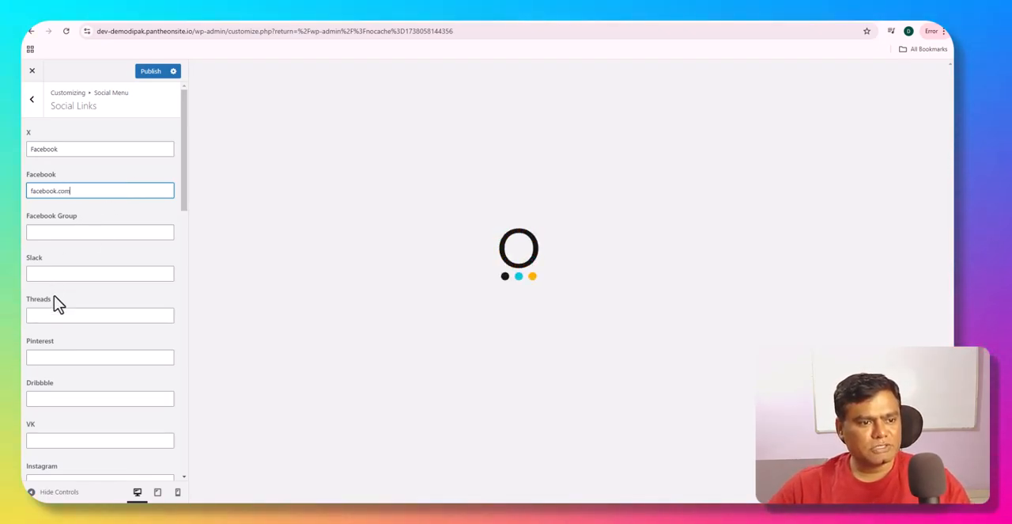
# - Enter "Instagram" as the LinkedIn link and copy the same text into the Instagram link
pyautogui.scroll(-3, 47, 401)
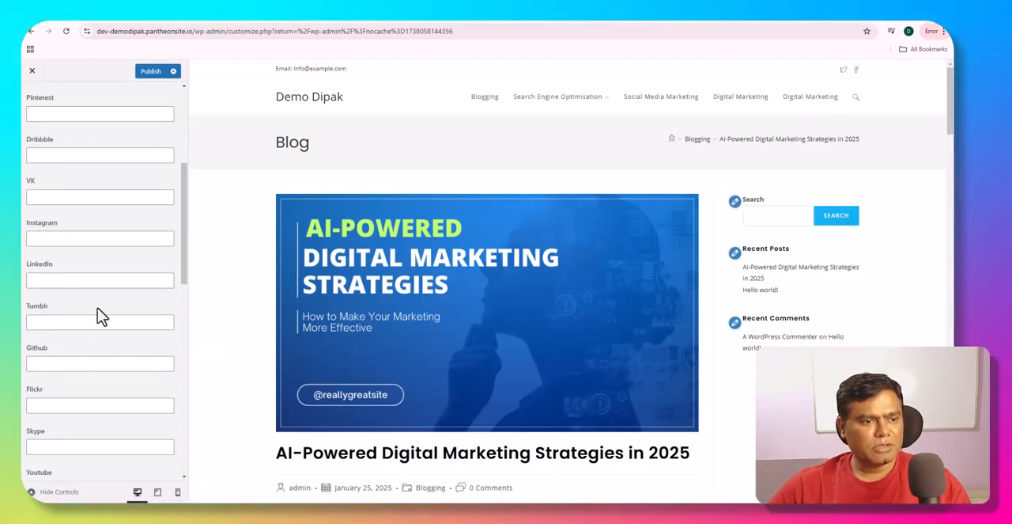
pyautogui.click(79, 279)
pyautogui.write('Instagram')
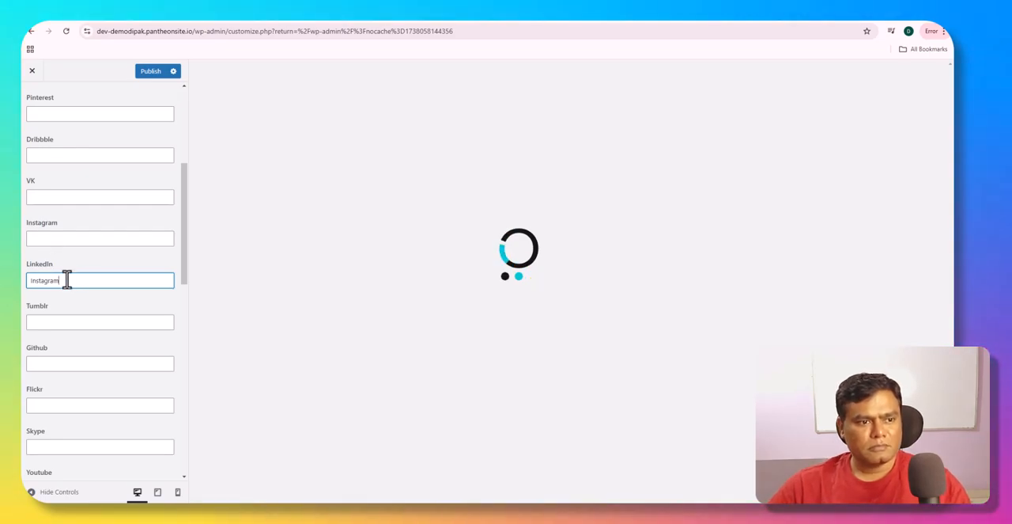
pyautogui.moveTo(68, 278); pyautogui.dragTo(25, 296)
pyautogui.hotkey('ctrl', 'c')
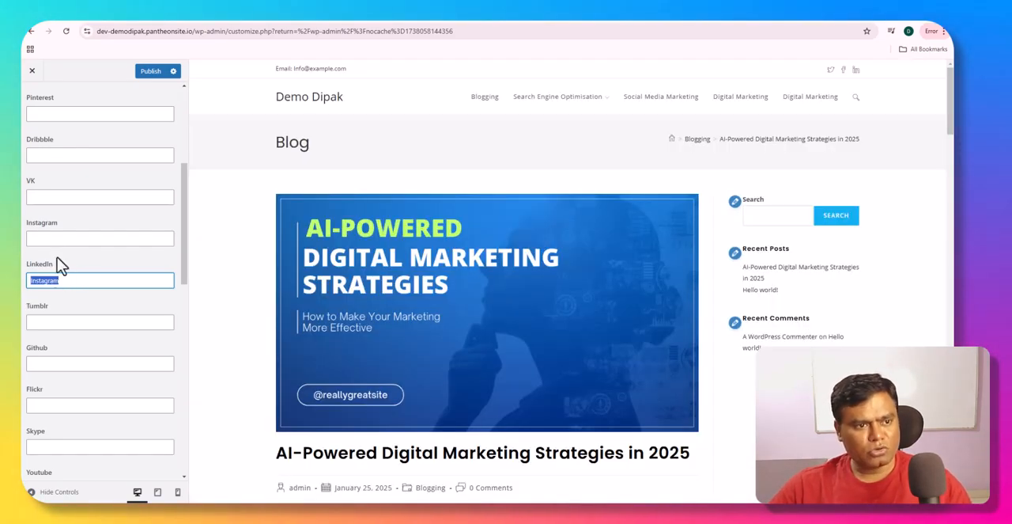
pyautogui.click(61, 238)
pyautogui.hotkey('ctrl', 'v')
# - Extend the LinkedIn link text to "Instagram.com/idigital_monkey", correcting the doubled letter in the handle
pyautogui.click(80, 276)
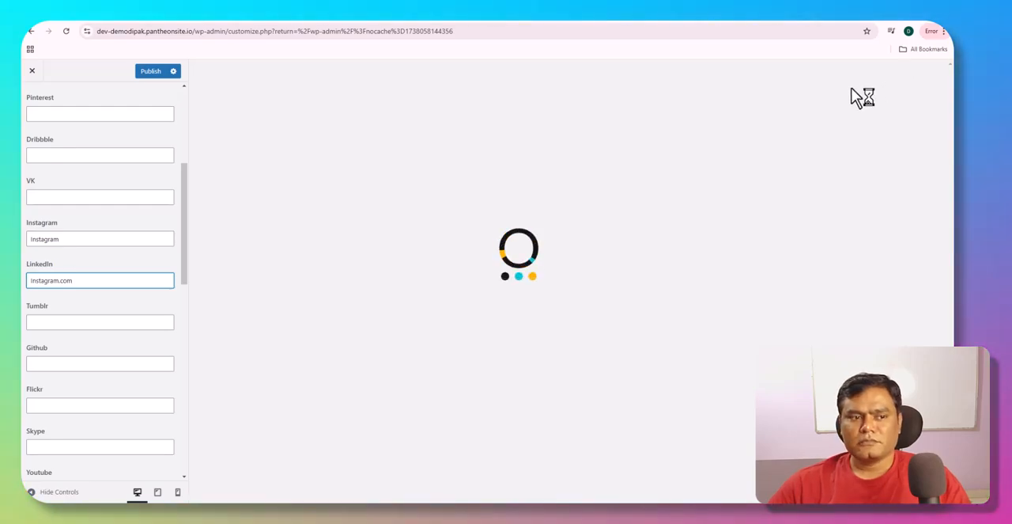
pyautogui.write('/')
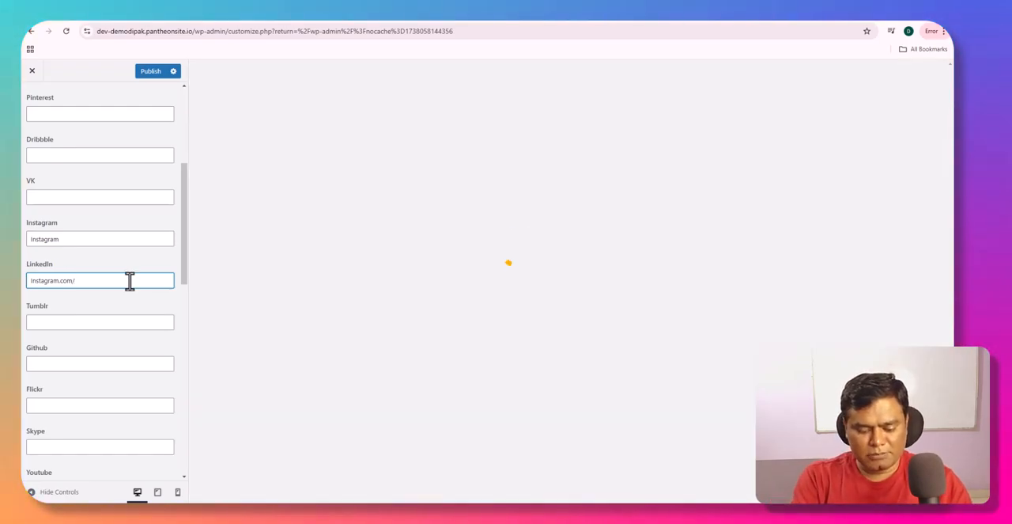
pyautogui.write('idg')
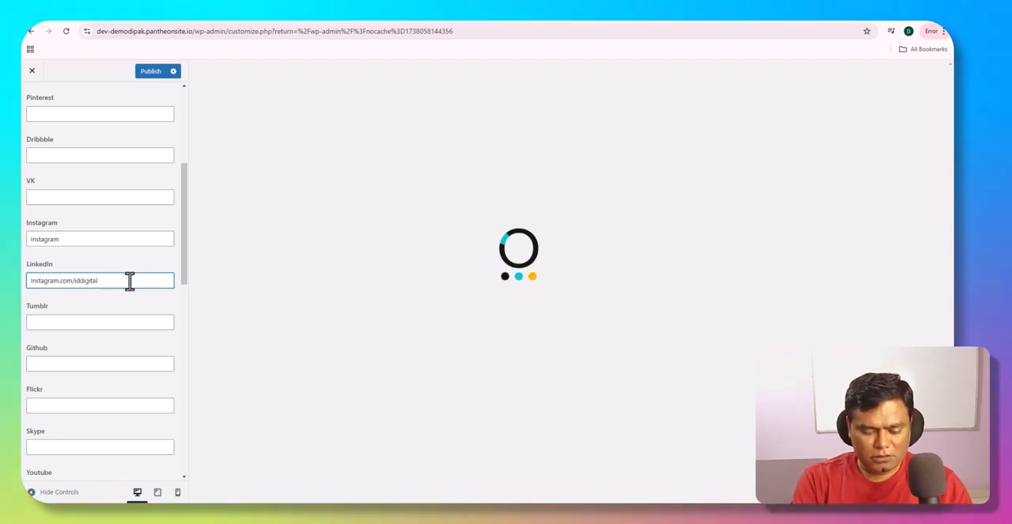
pyautogui.write('igital_monkey')
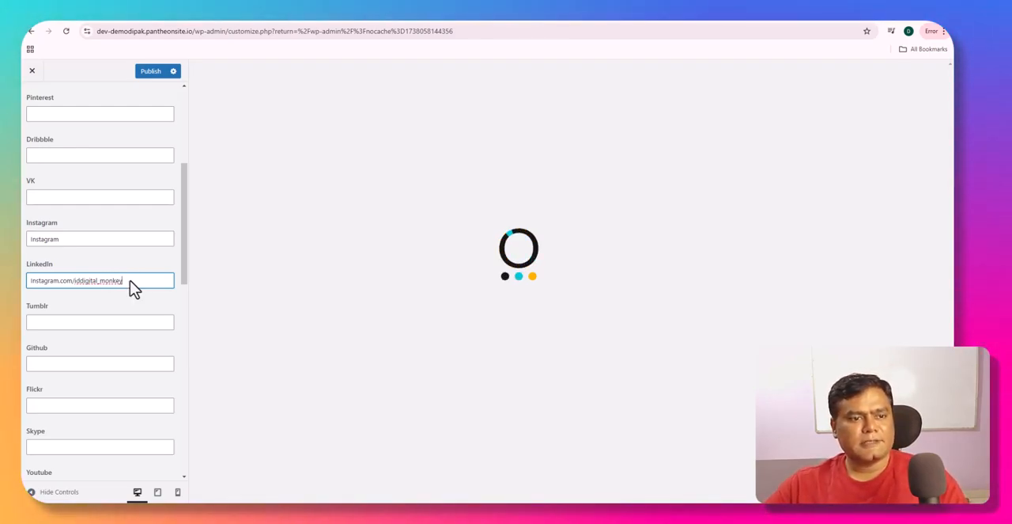
pyautogui.click(78, 282)
pyautogui.press('BackSpace')
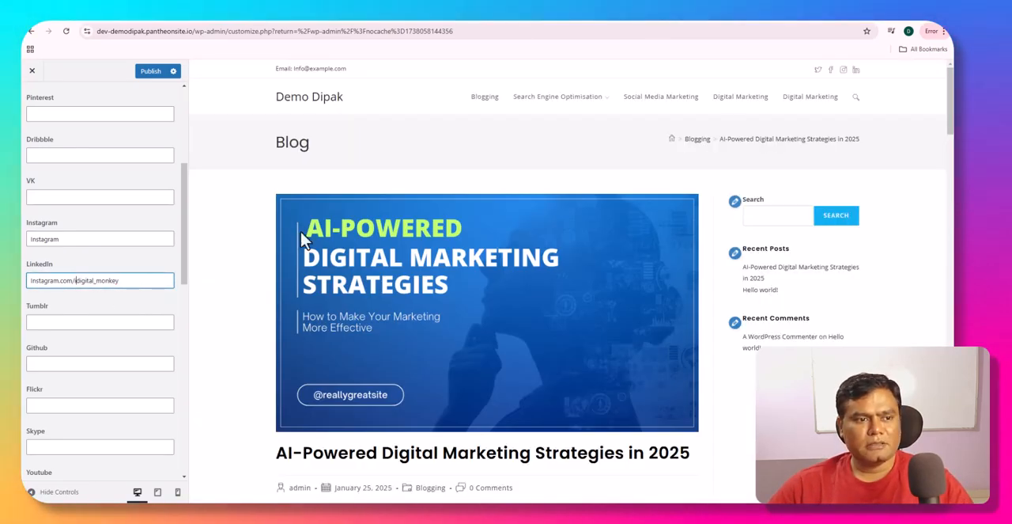
pyautogui.click(131, 283)
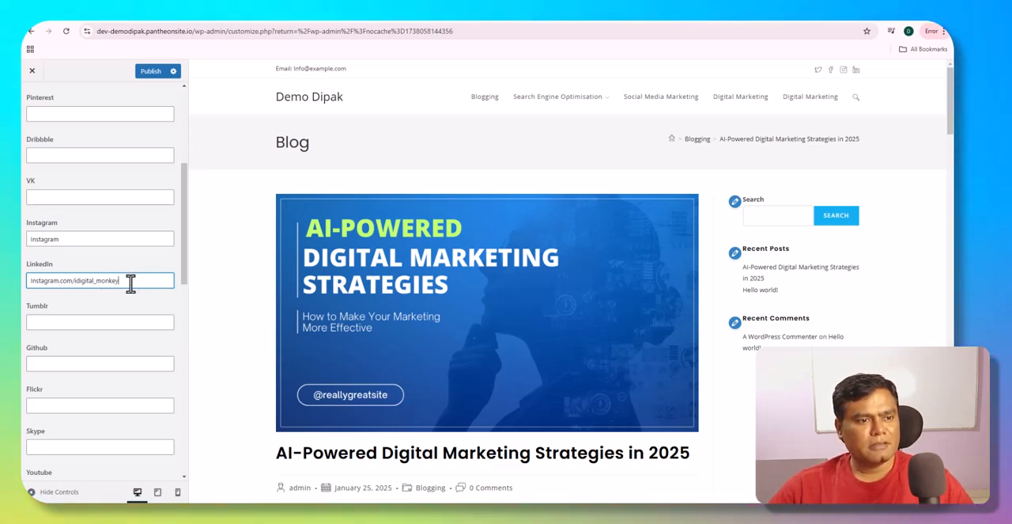
# - Move "Instagram.com/idigital_monkey" from the LinkedIn link to the Instagram link, replacing the text there and clearing LinkedIn
pyautogui.hotkey('ctrl', 'a')
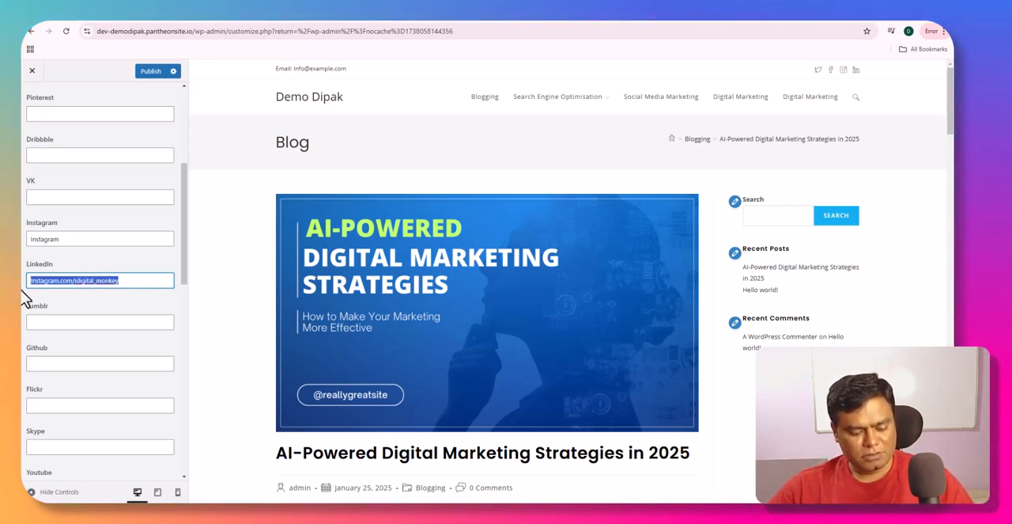
pyautogui.press('BackSpace')
pyautogui.moveTo(87, 240); pyautogui.dragTo(24, 236)
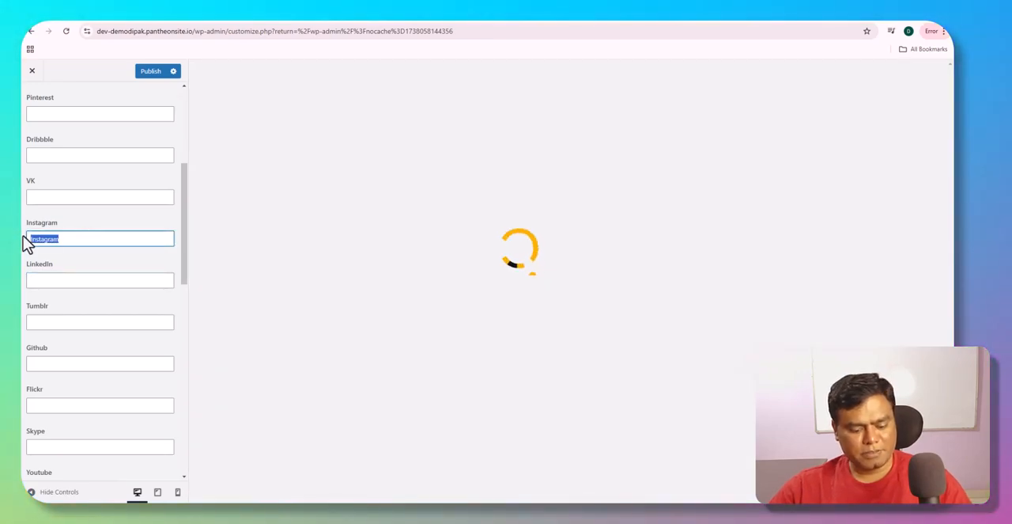
pyautogui.hotkey('ctrl', 'v')
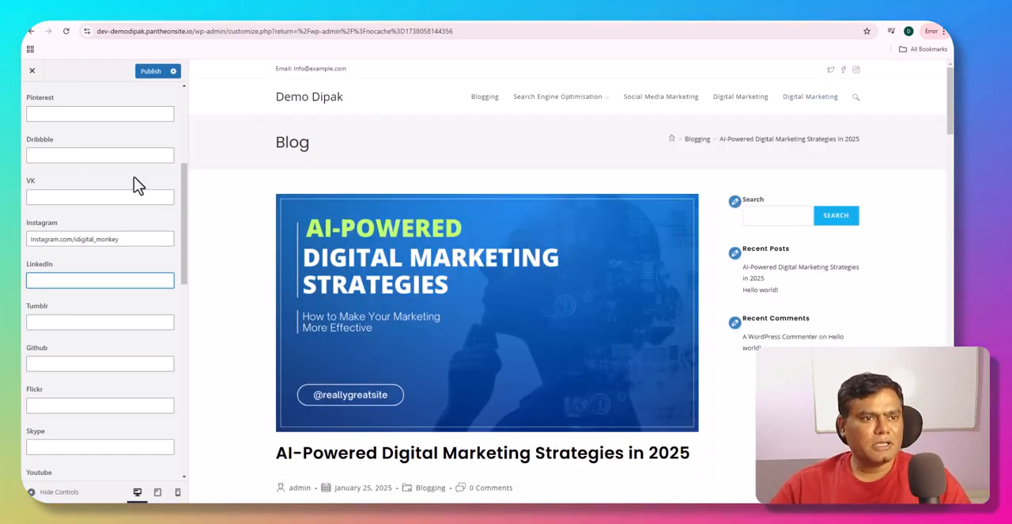
# - Return from Social Links to the Top Bar settings and set the normal link color to the preset blue
pyautogui.scroll(3, 132, 190)
pyautogui.click(31, 101)
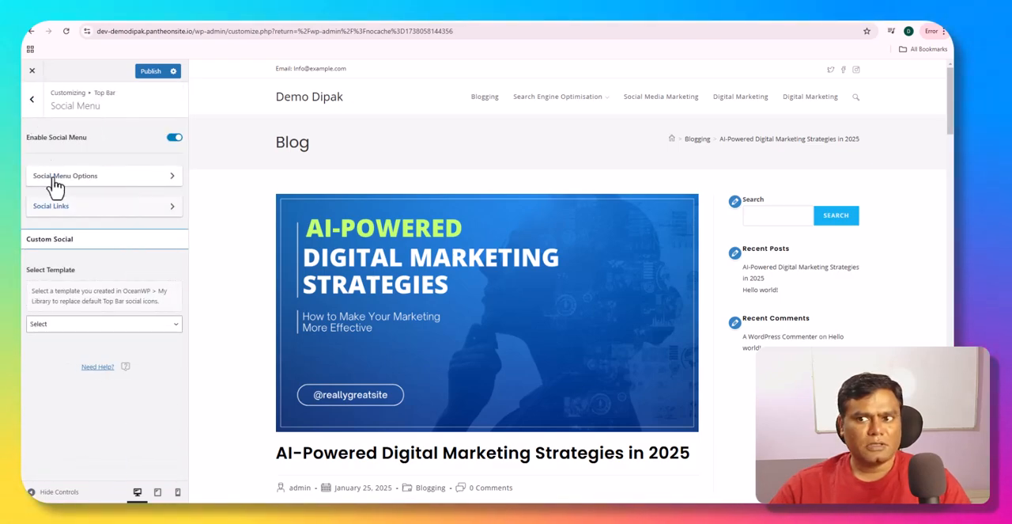
pyautogui.click(35, 115)
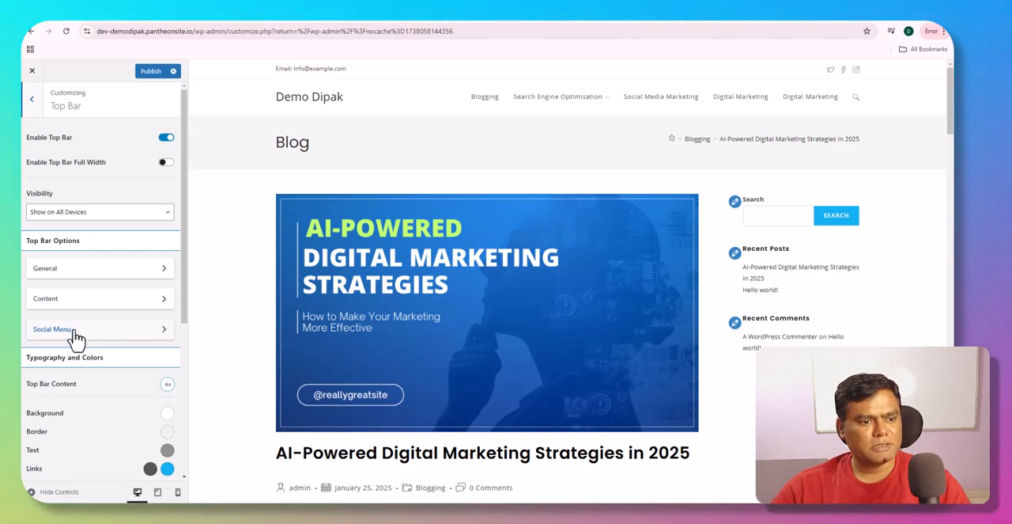
pyautogui.scroll(-3, 87, 324)
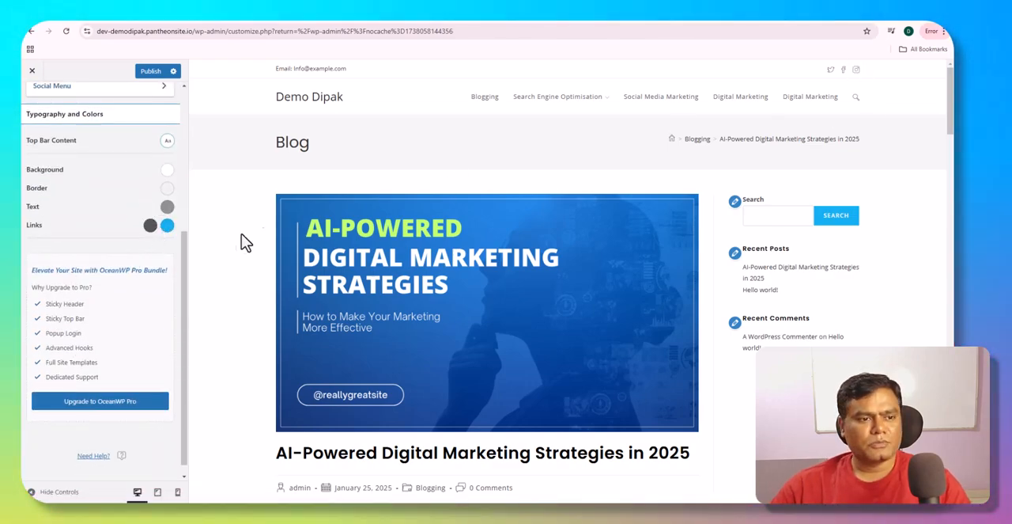
pyautogui.scroll(2, 142, 252)
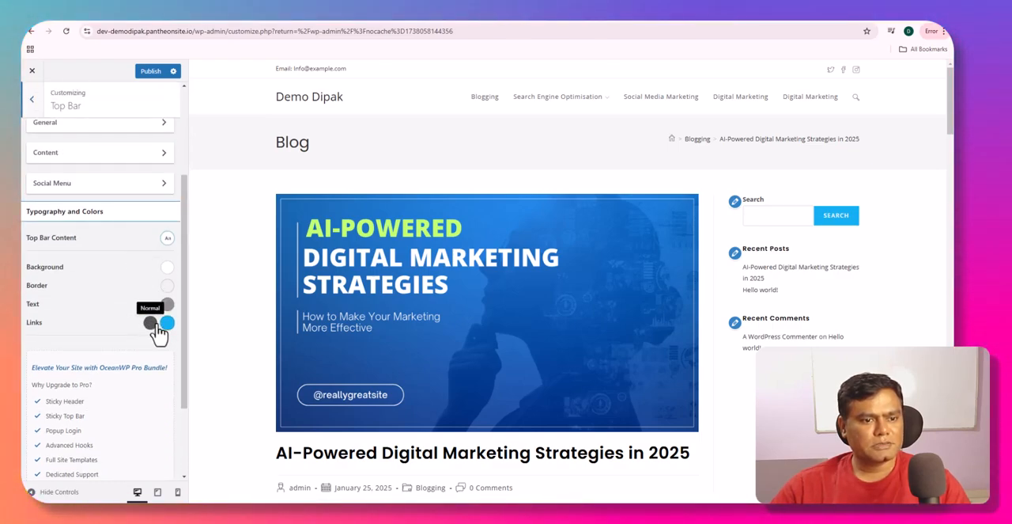
pyautogui.click(150, 321)
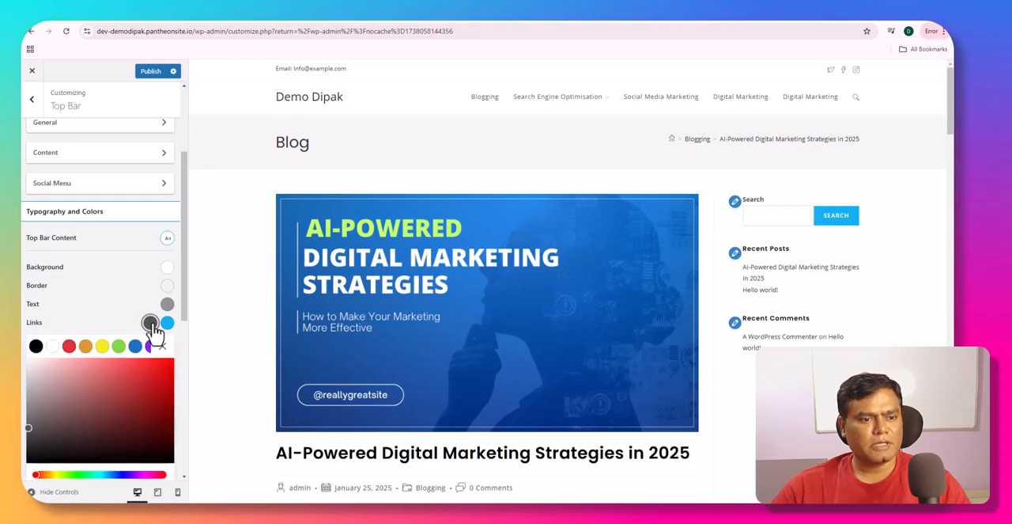
pyautogui.click(135, 348)
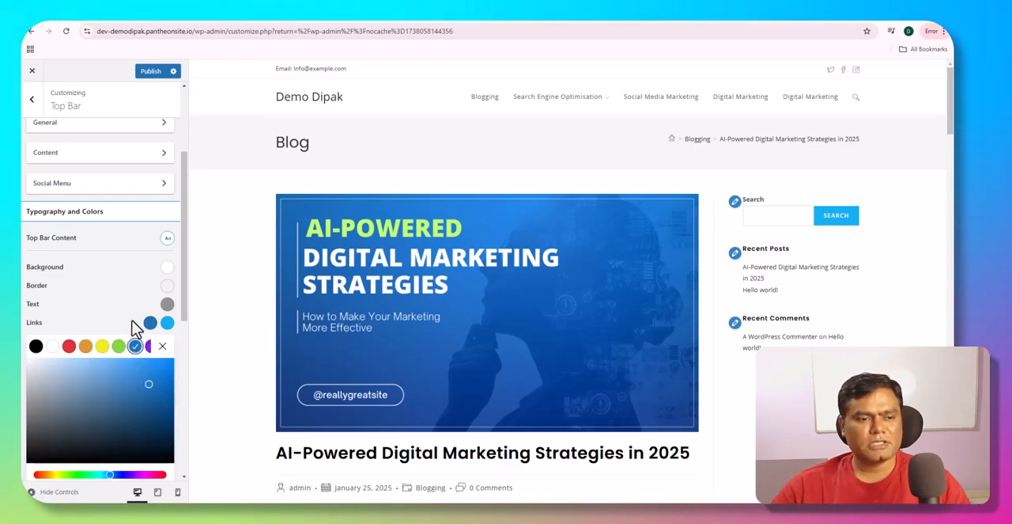
pyautogui.click(163, 346)
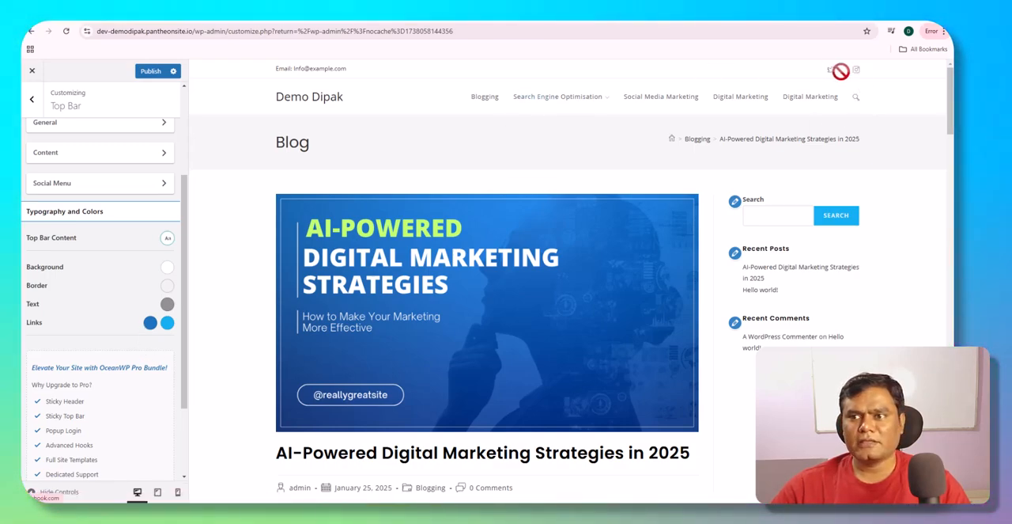
# - Leave the Top Bar settings and open the General settings of the Header section
pyautogui.scroll(2, 79, 227)
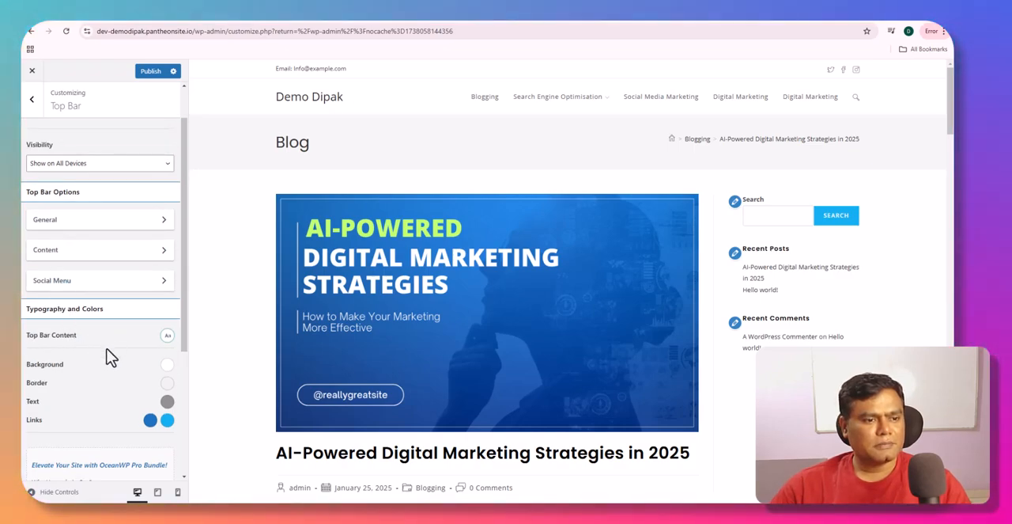
pyautogui.scroll(-1, 106, 355)
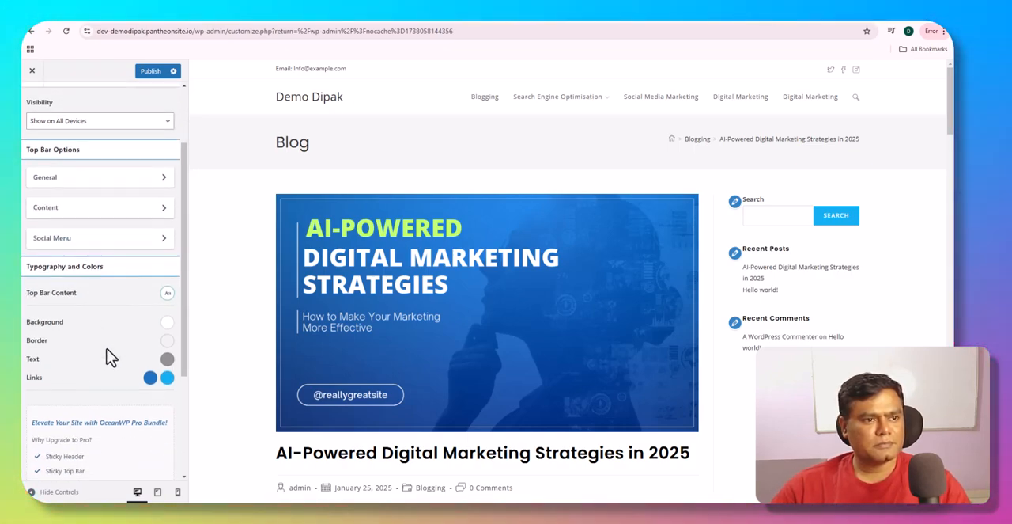
pyautogui.scroll(2, 109, 356)
pyautogui.scroll(-5, 109, 356)
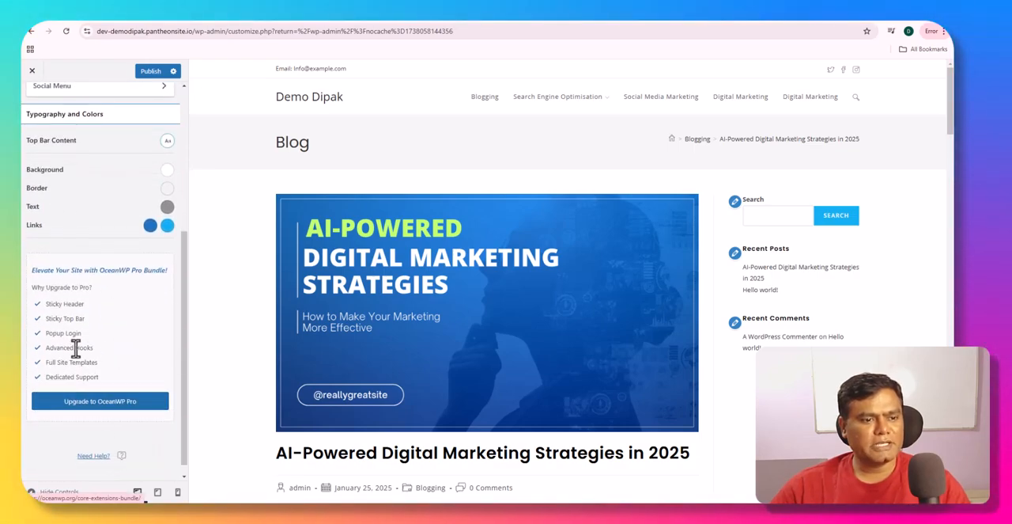
pyautogui.scroll(5, 64, 317)
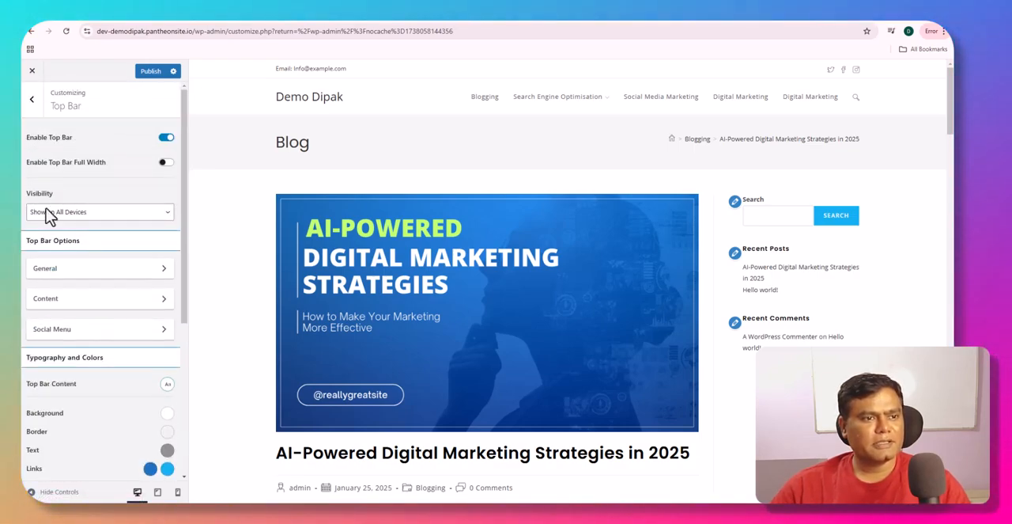
pyautogui.click(37, 103)
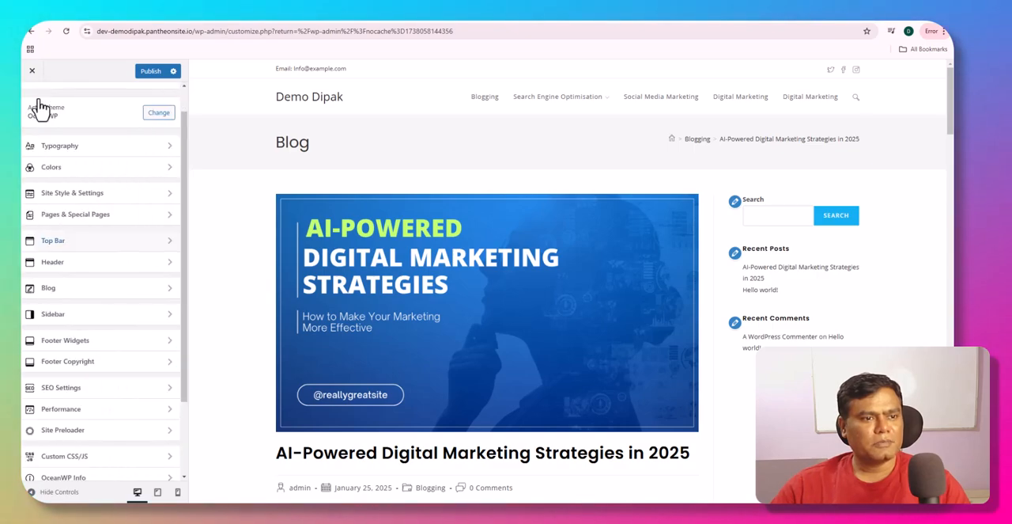
pyautogui.click(86, 268)
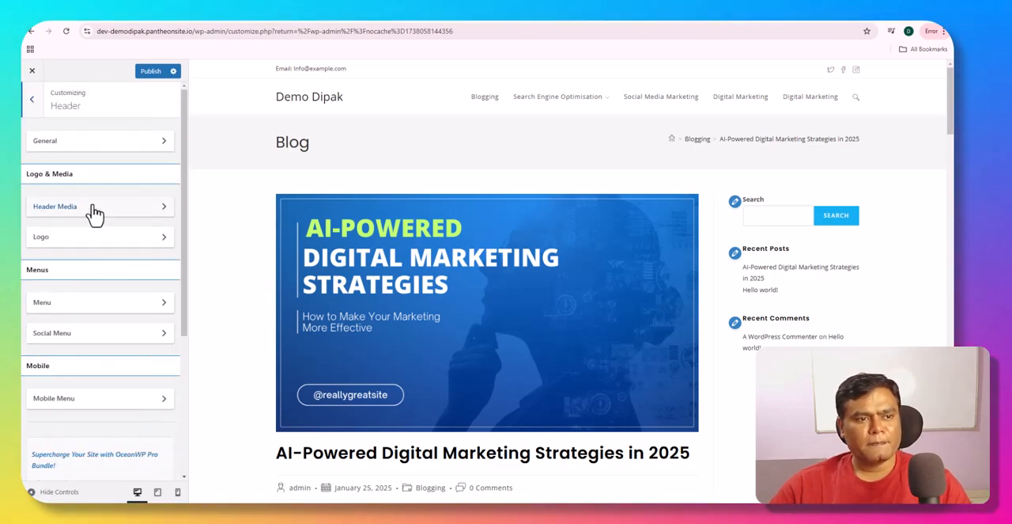
pyautogui.click(106, 143)
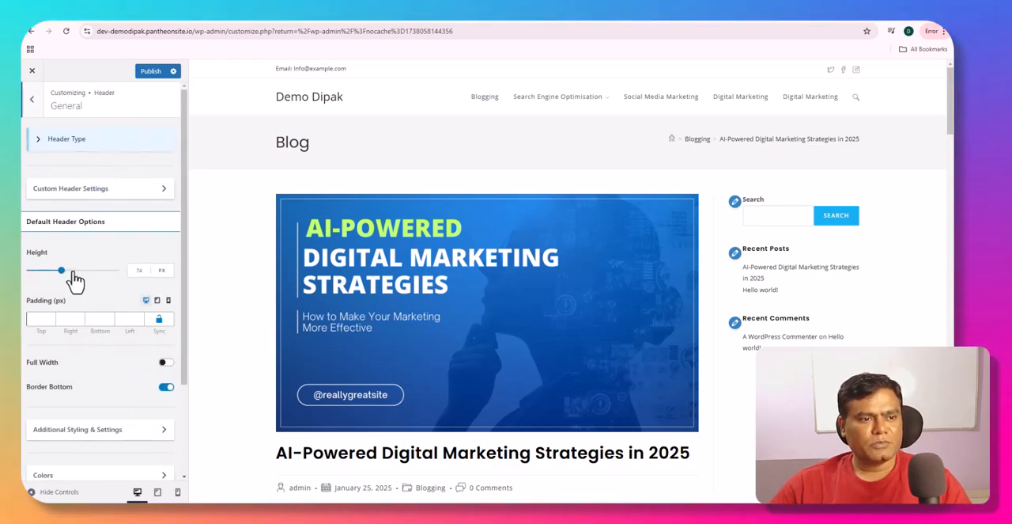
# - Try adjusting the header's height in the Default Header Options, returning it to 74 px
pyautogui.scroll(-1, 63, 293)
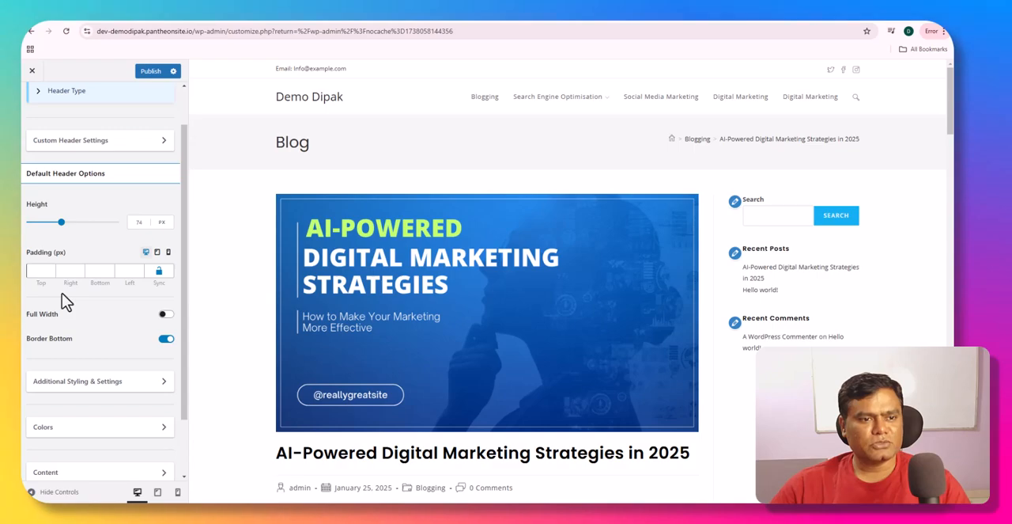
pyautogui.moveTo(64, 223)
pyautogui.mouseDown()
pyautogui.moveTo(99, 231)
pyautogui.moveTo(72, 224)
pyautogui.moveTo(86, 233)
pyautogui.moveTo(106, 226)
pyautogui.moveTo(62, 222)
pyautogui.mouseUp()
pyautogui.scroll(-2, 62, 257)
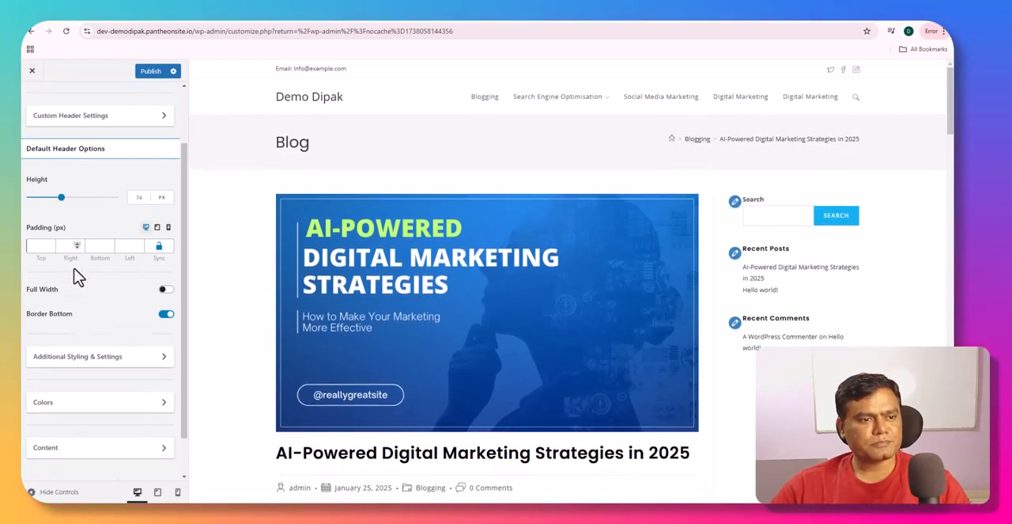
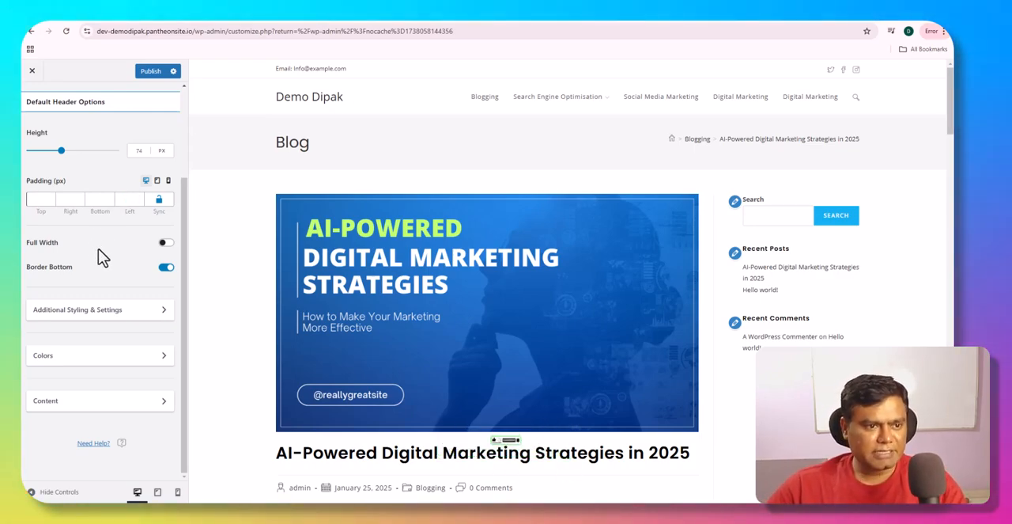
# - Try the Full Width option in the Default Header Options and turn it back off
pyautogui.click(166, 244)
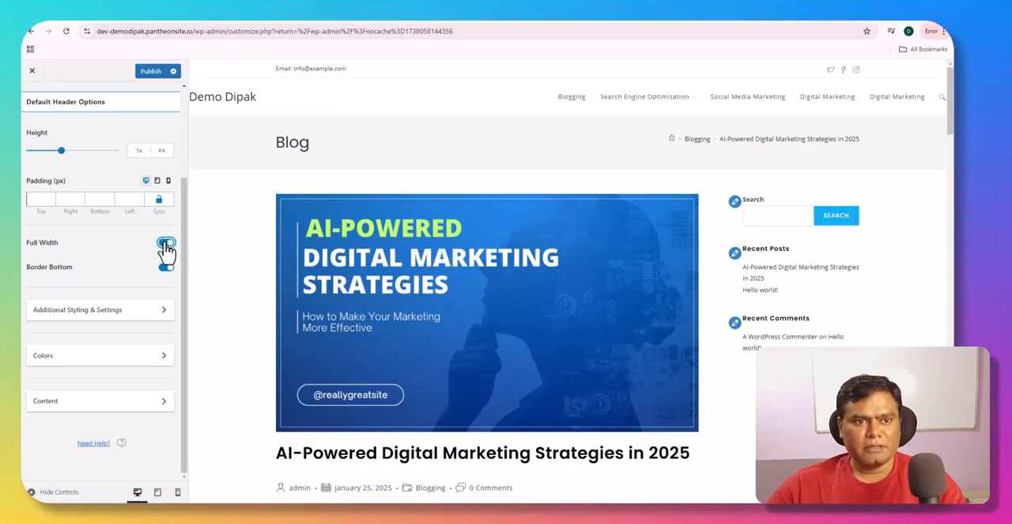
pyautogui.click(165, 245)
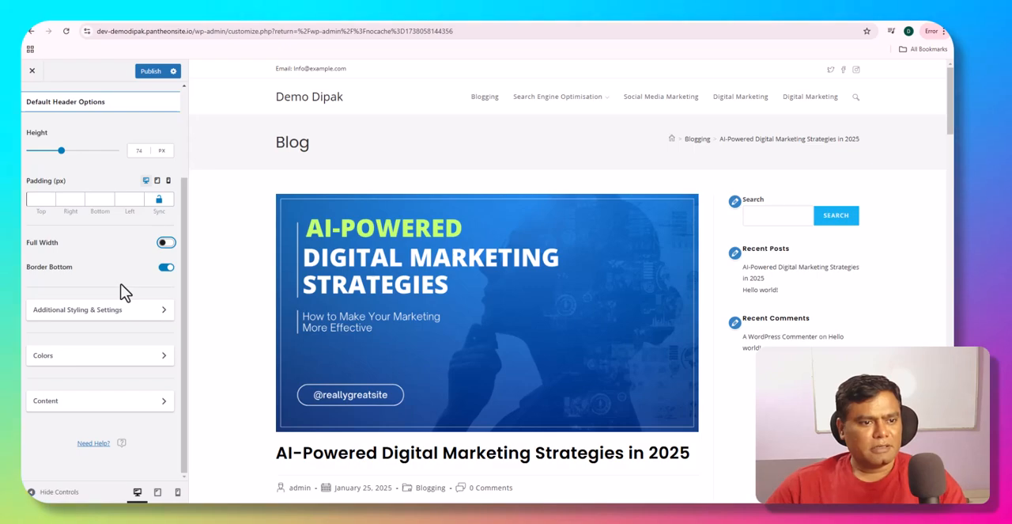
# - In the header's Colors settings, try red F60000 and preset blue 1E73BE as the header background, settling on preset white FFFFFF
pyautogui.click(73, 366)
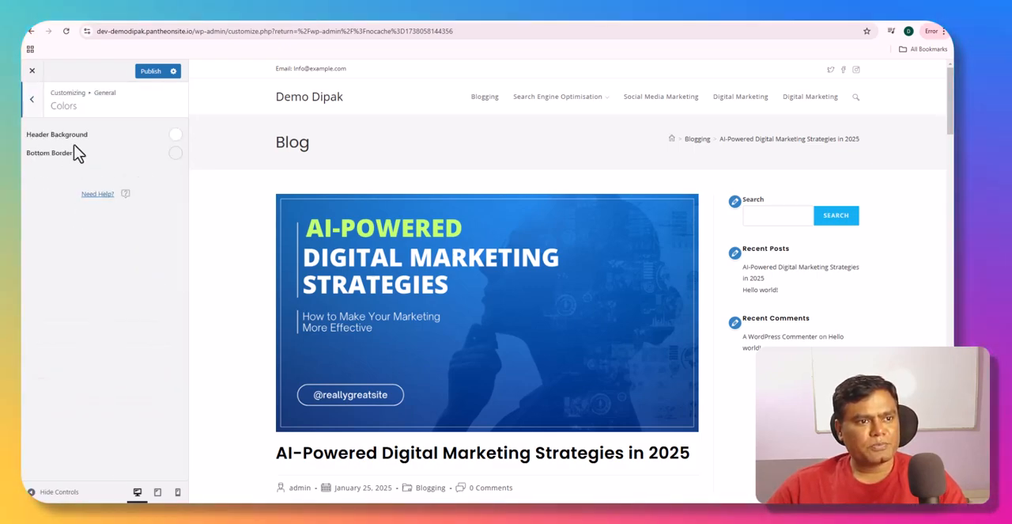
pyautogui.click(175, 135)
pyautogui.moveTo(141, 200); pyautogui.dragTo(187, 185)
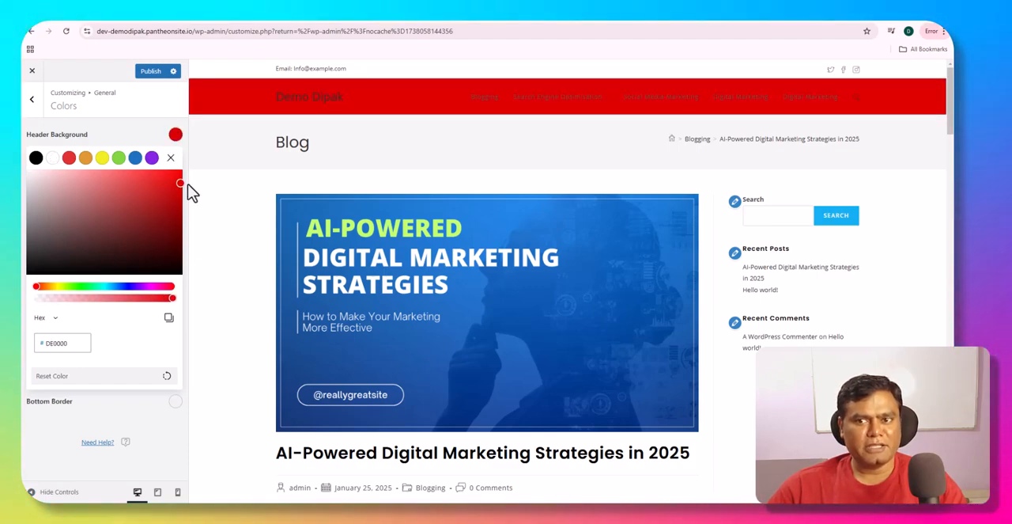
pyautogui.click(135, 158)
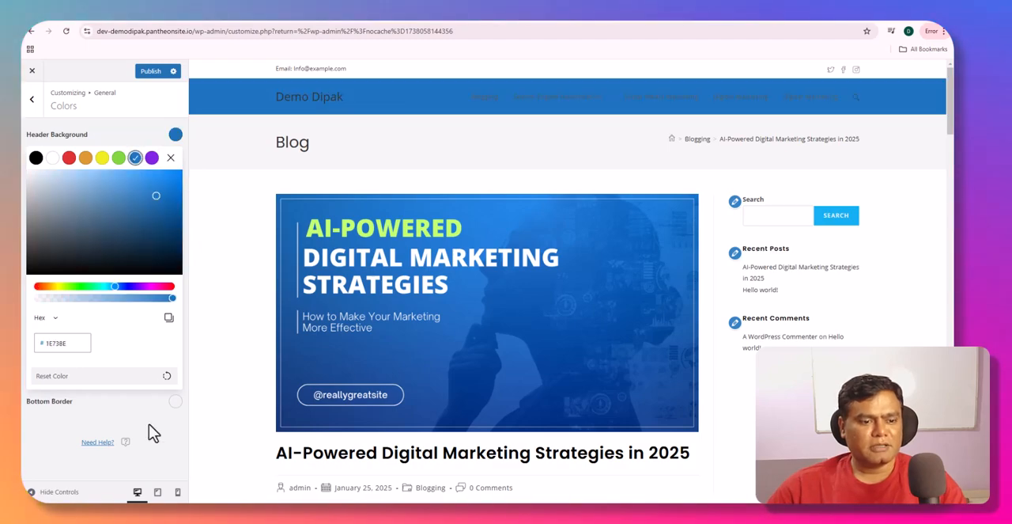
pyautogui.click(32, 491)
pyautogui.click(32, 491)
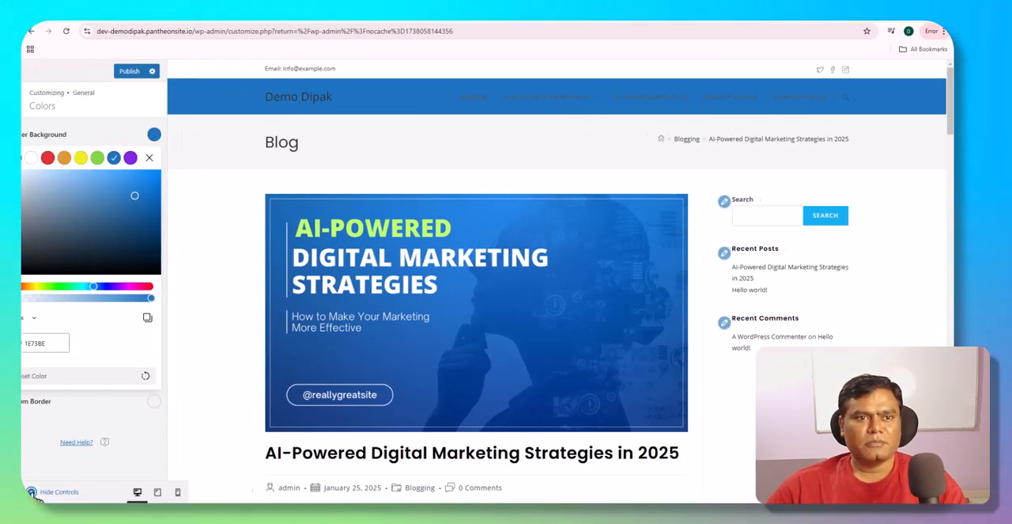
pyautogui.click(53, 158)
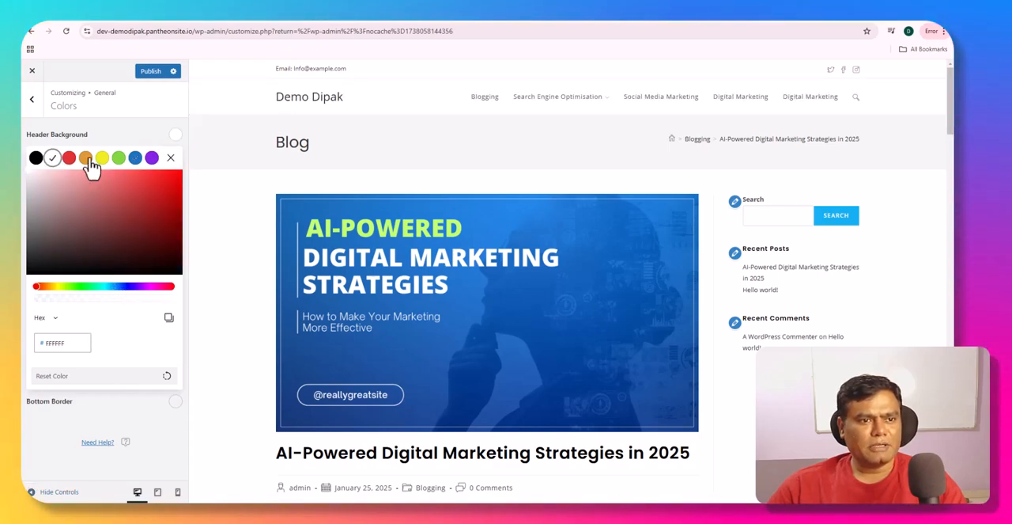
pyautogui.click(171, 158)
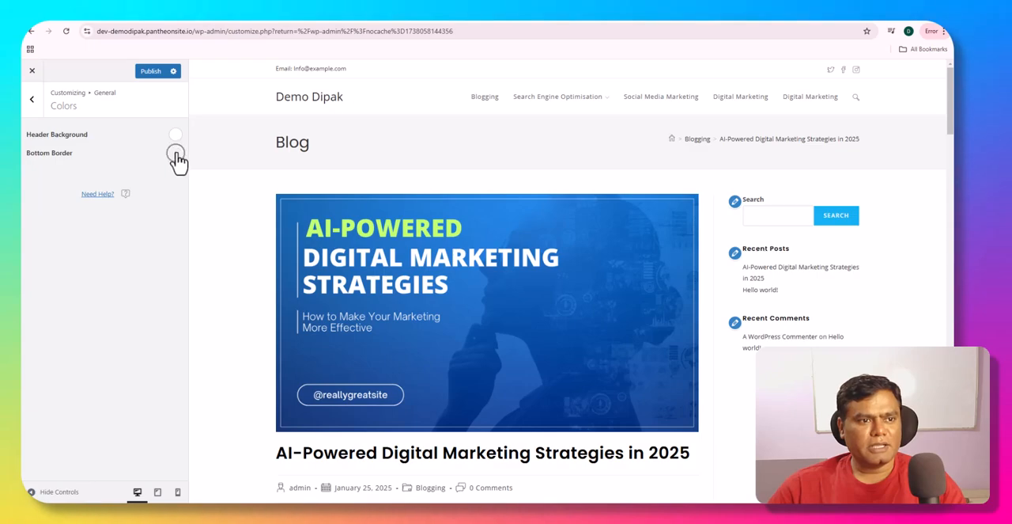
# - Try red B72F2F for the header's bottom border, preview it without the controls, and settle on preset white FFFFFF
pyautogui.click(175, 155)
pyautogui.moveTo(136, 249); pyautogui.dragTo(140, 216)
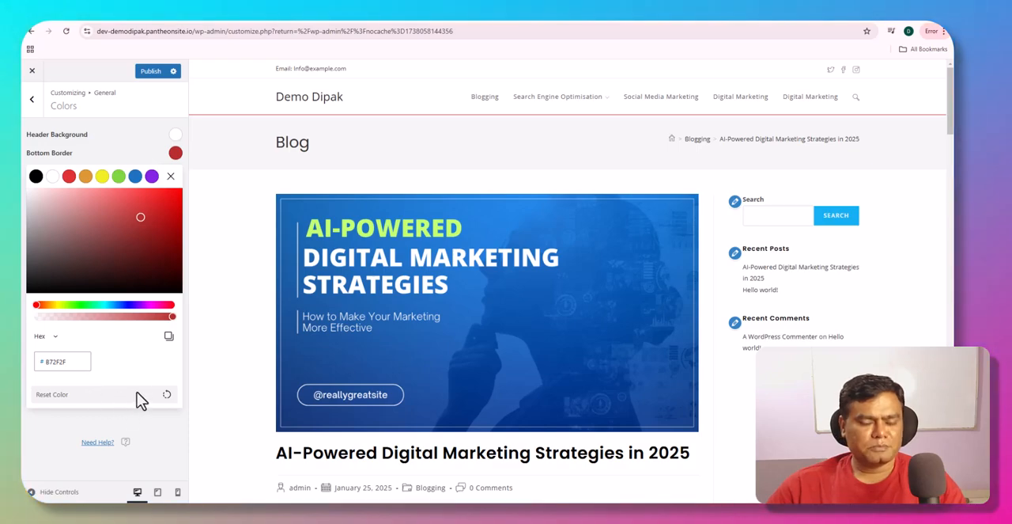
pyautogui.click(32, 491)
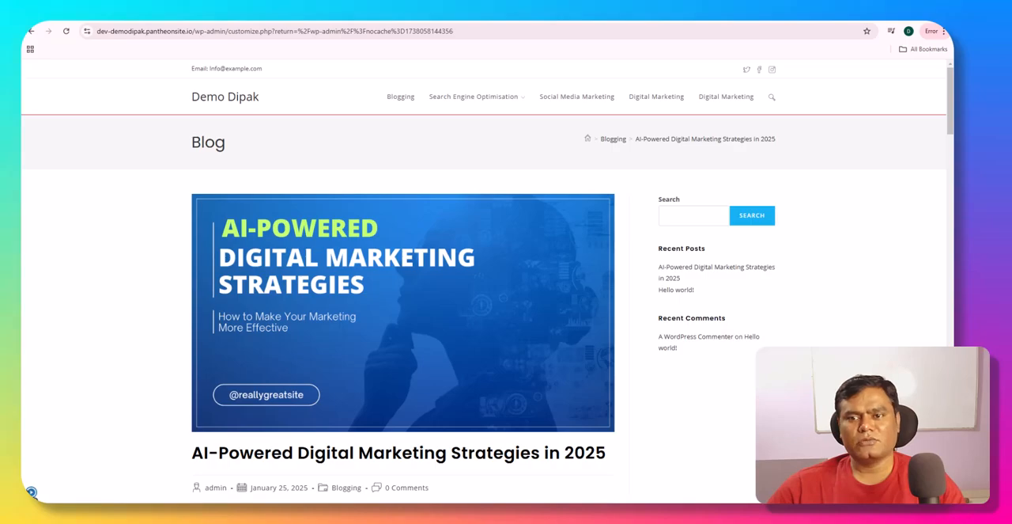
pyautogui.scroll(-5, 416, 355)
pyautogui.scroll(5, 136, 429)
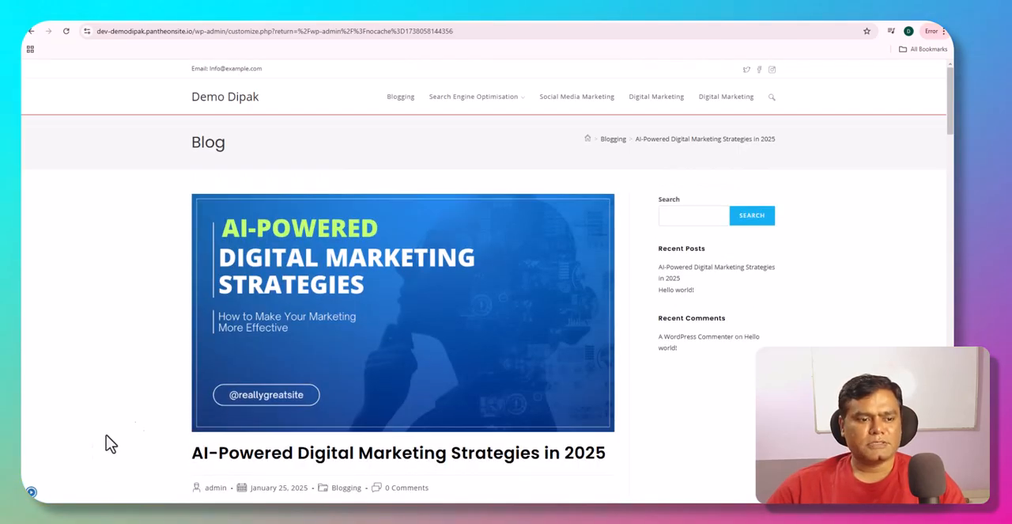
pyautogui.click(32, 492)
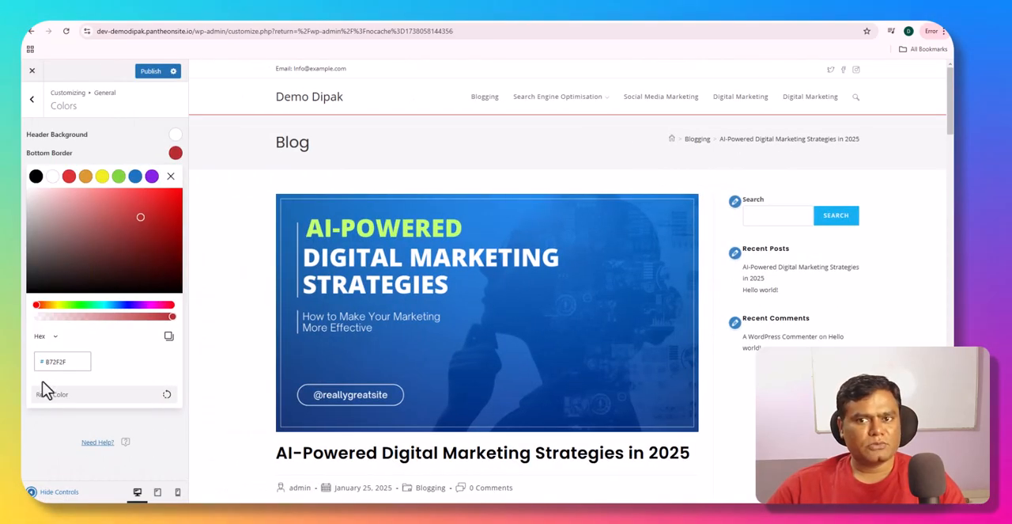
pyautogui.click(52, 176)
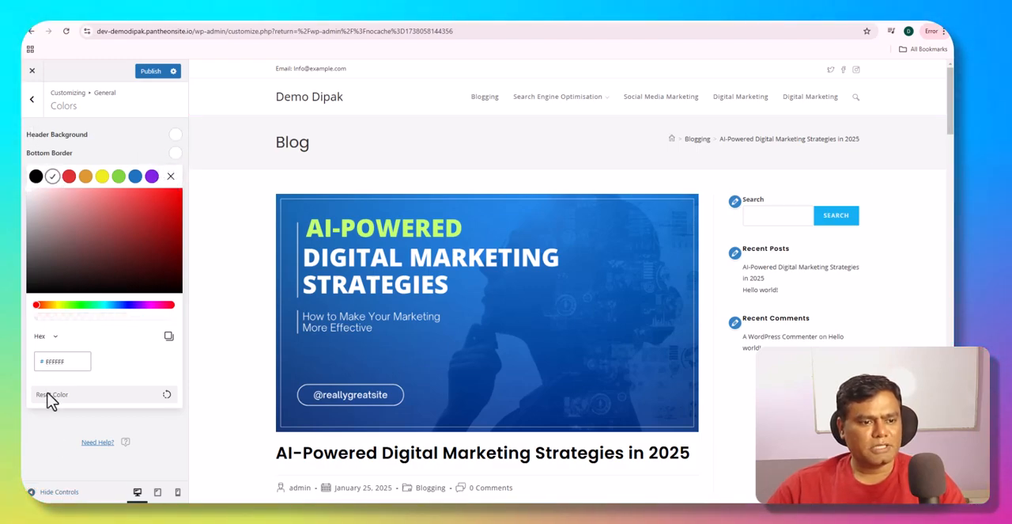
pyautogui.click(171, 177)
pyautogui.click(32, 101)
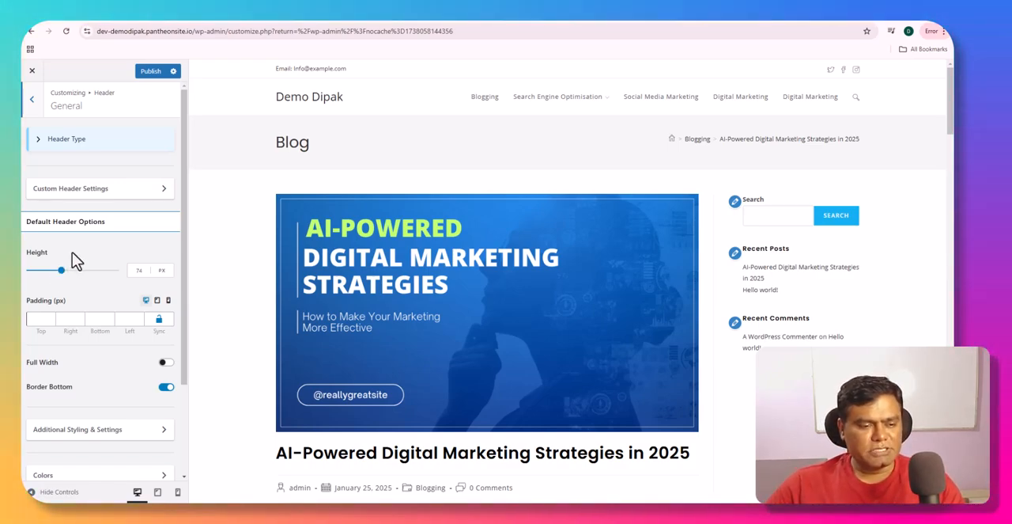
# - Look through the header's Additional Styling & Settings, Colors, and Content sections without changing anything
pyautogui.scroll(-3, 99, 384)
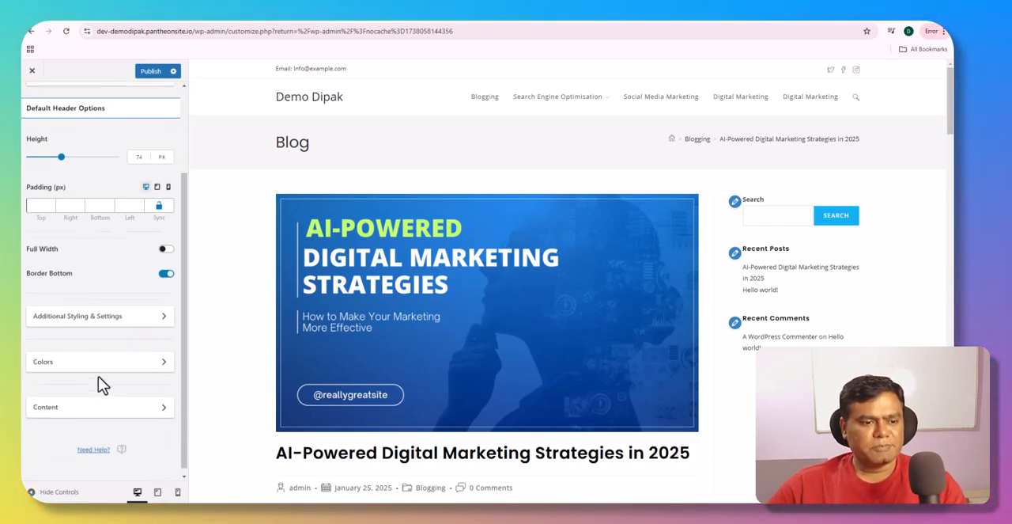
pyautogui.click(88, 313)
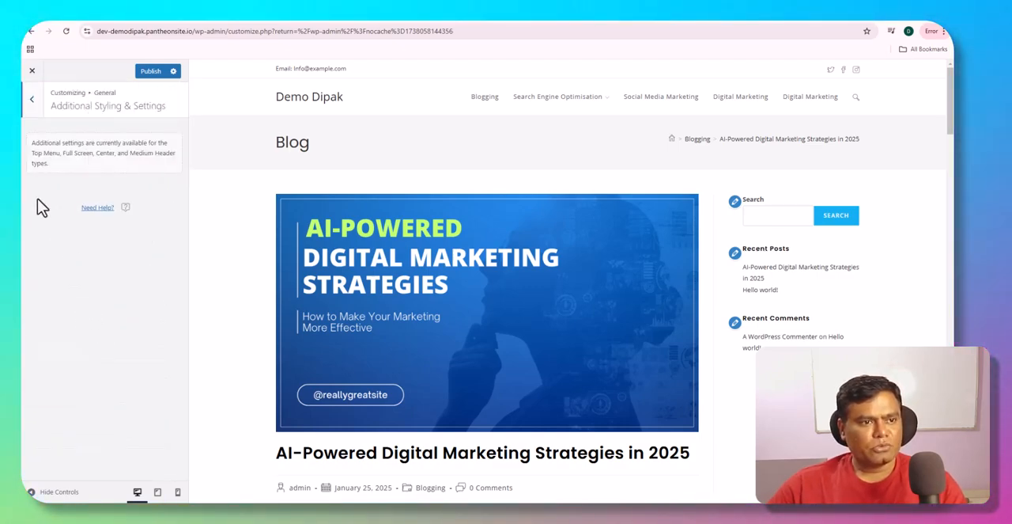
pyautogui.click(33, 100)
pyautogui.scroll(-3, 84, 395)
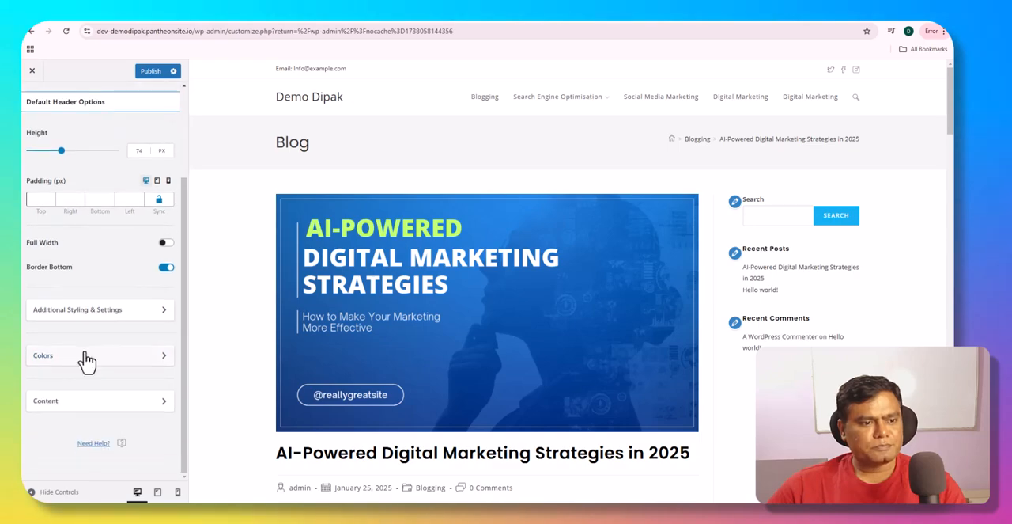
pyautogui.click(83, 365)
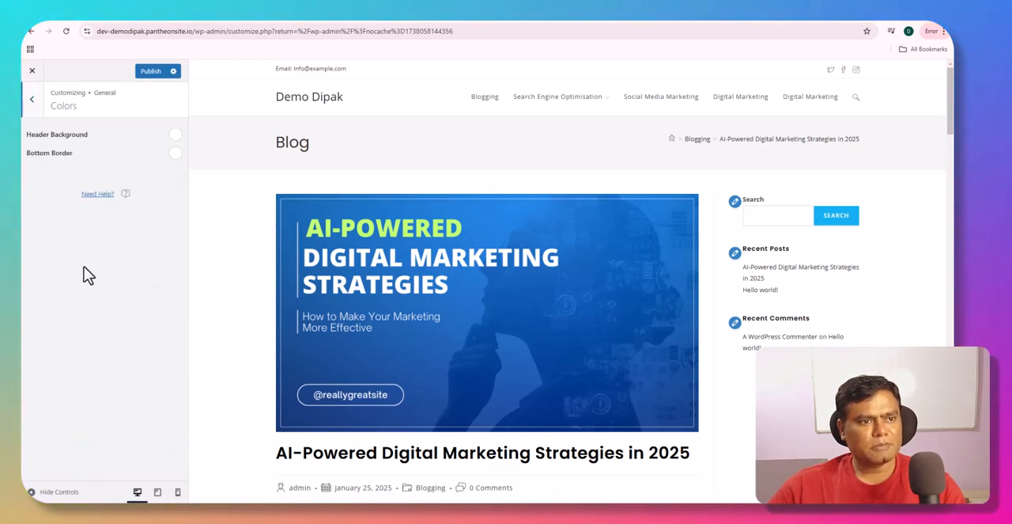
pyautogui.click(35, 103)
pyautogui.scroll(-3, 77, 372)
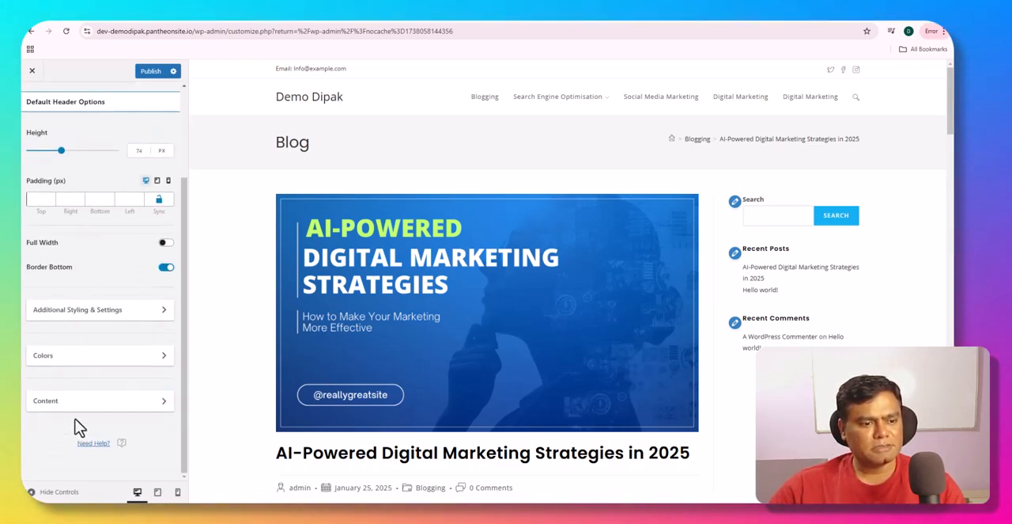
pyautogui.click(74, 412)
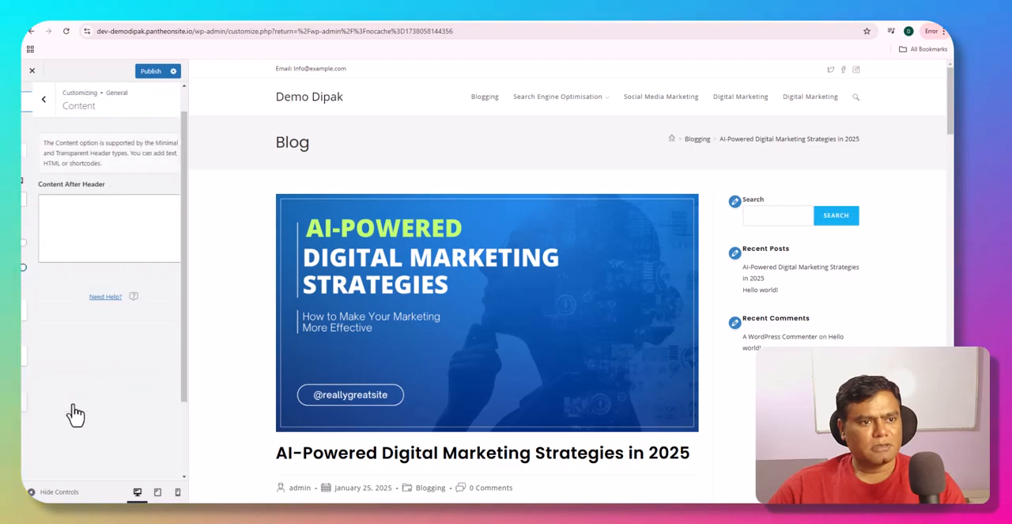
pyautogui.click(67, 227)
pyautogui.click(33, 101)
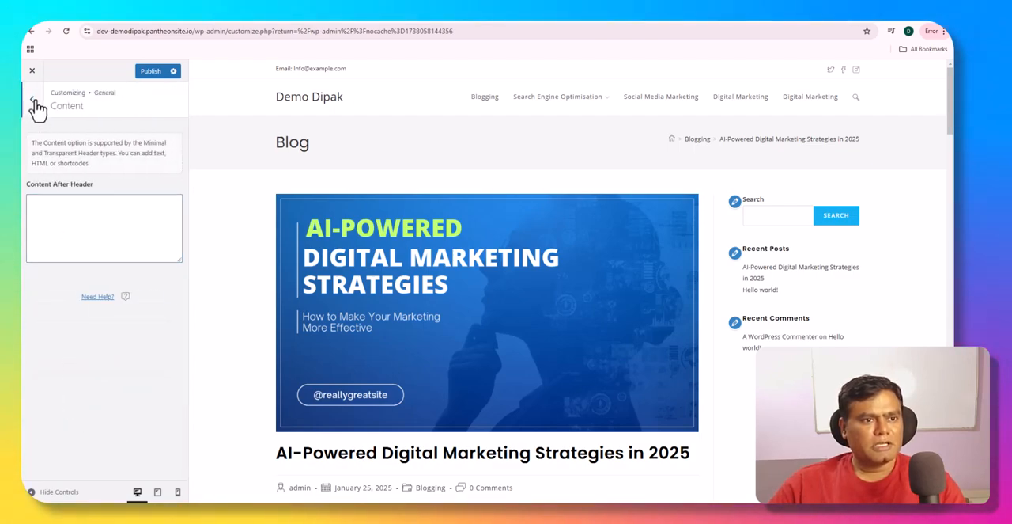
# - Leave the header's General settings and look through the Menu, Logo, and Header Media sections
pyautogui.click(33, 103)
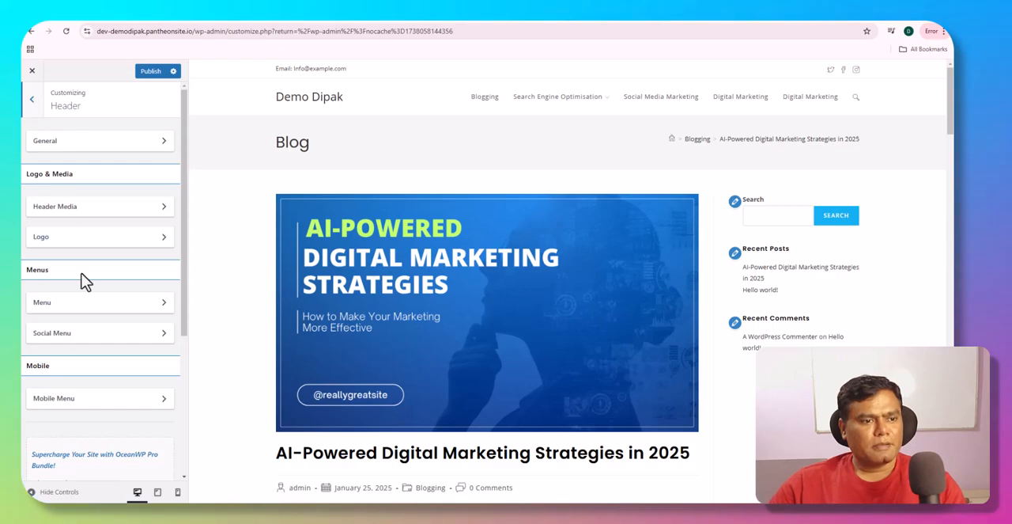
pyautogui.click(75, 313)
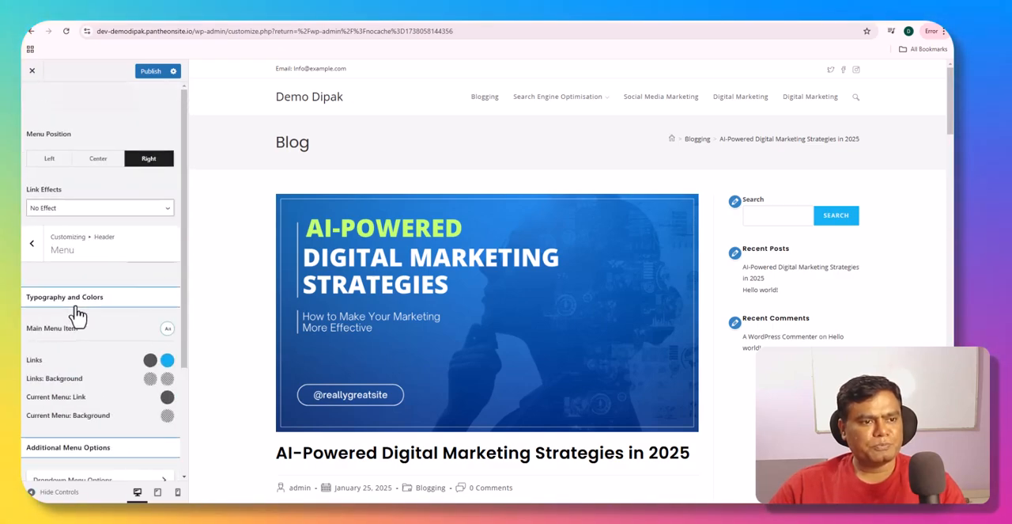
pyautogui.click(34, 101)
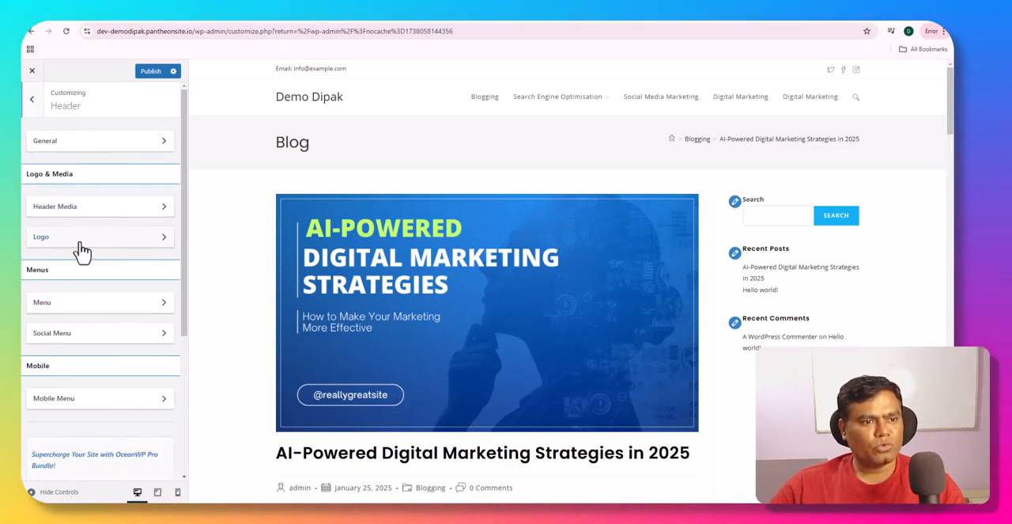
pyautogui.click(79, 248)
pyautogui.click(33, 101)
pyautogui.click(70, 209)
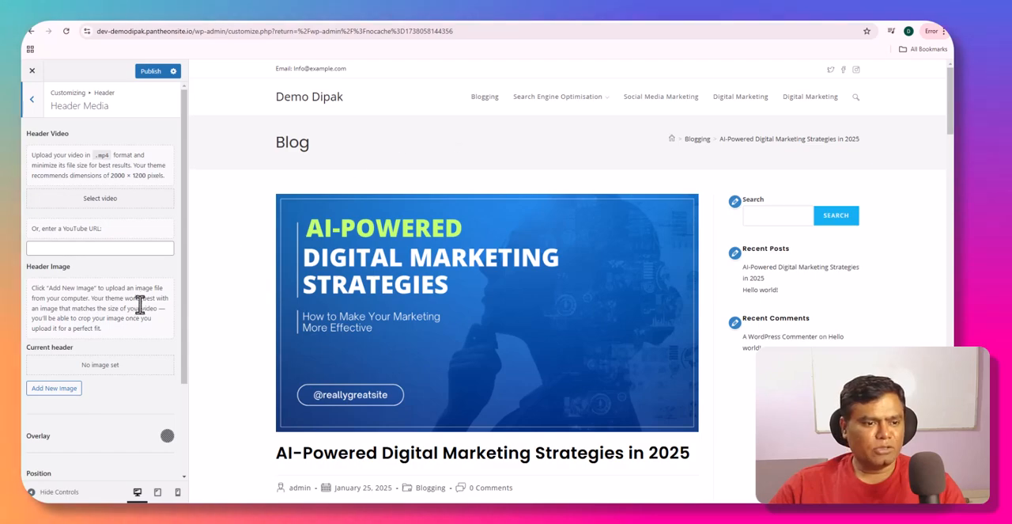
pyautogui.click(33, 101)
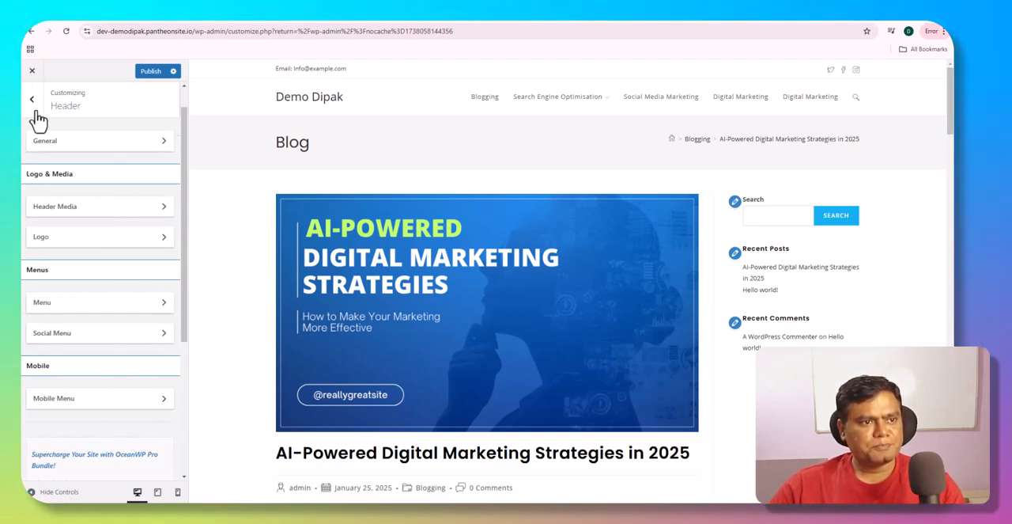
# - Set Untitled-design-97.png from the media library as the header logo, accepting the suggested crop
pyautogui.click(67, 238)
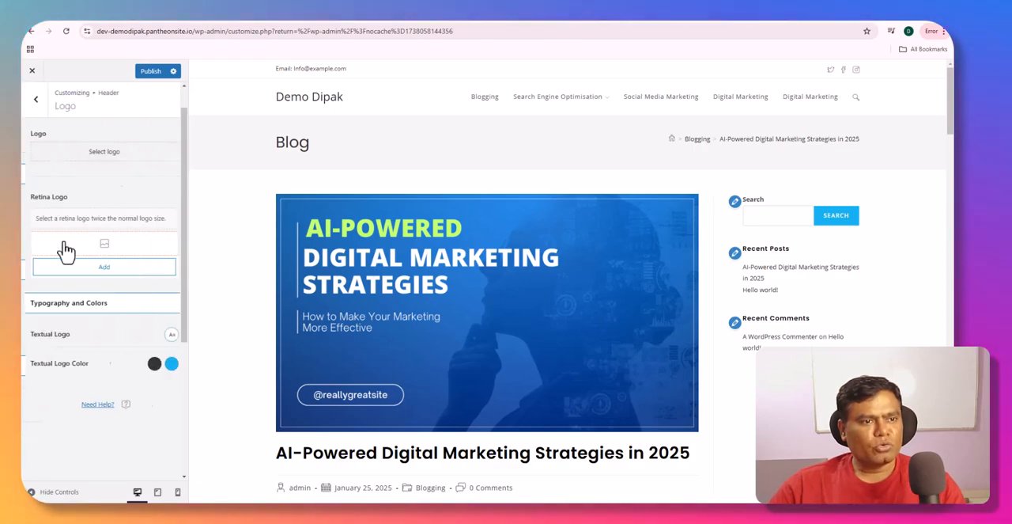
pyautogui.click(115, 162)
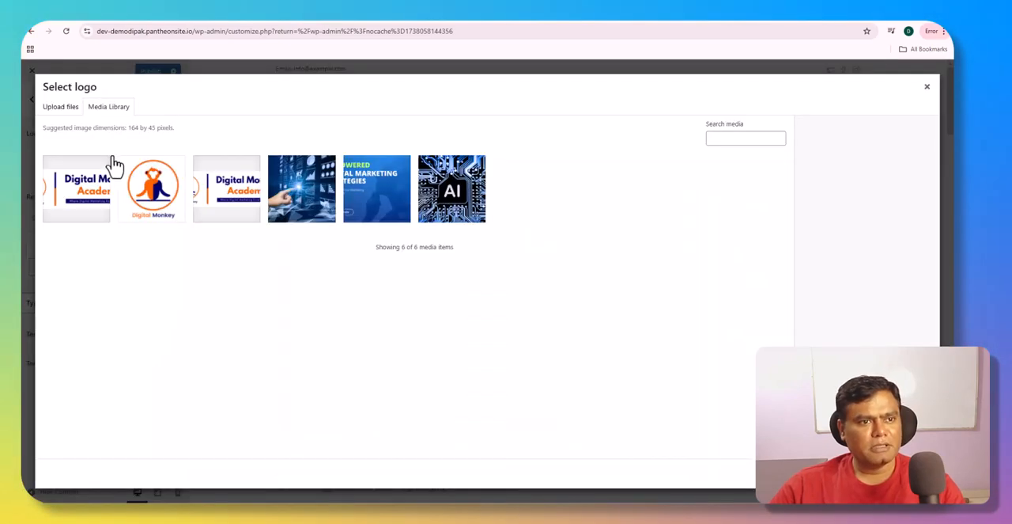
pyautogui.click(204, 210)
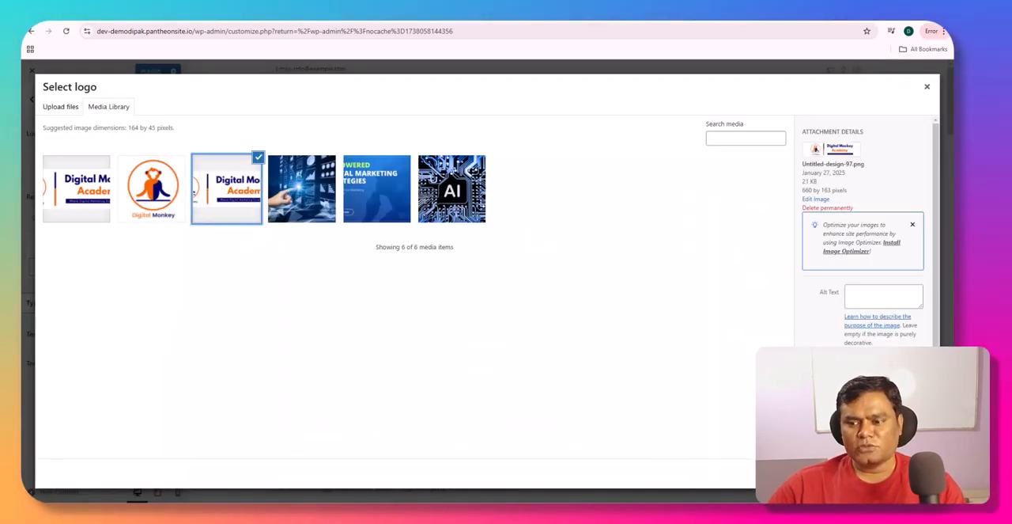
pyautogui.click(902, 472)
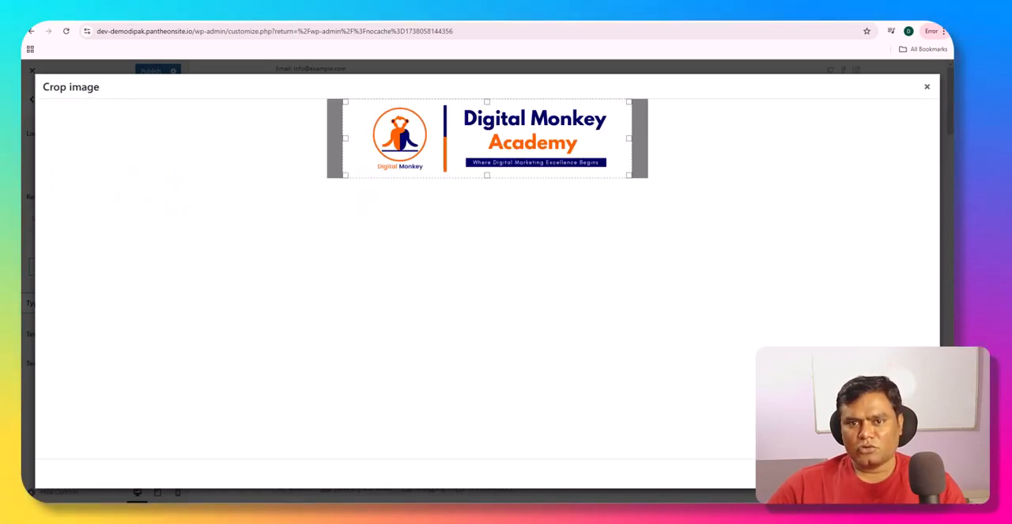
pyautogui.click(902, 473)
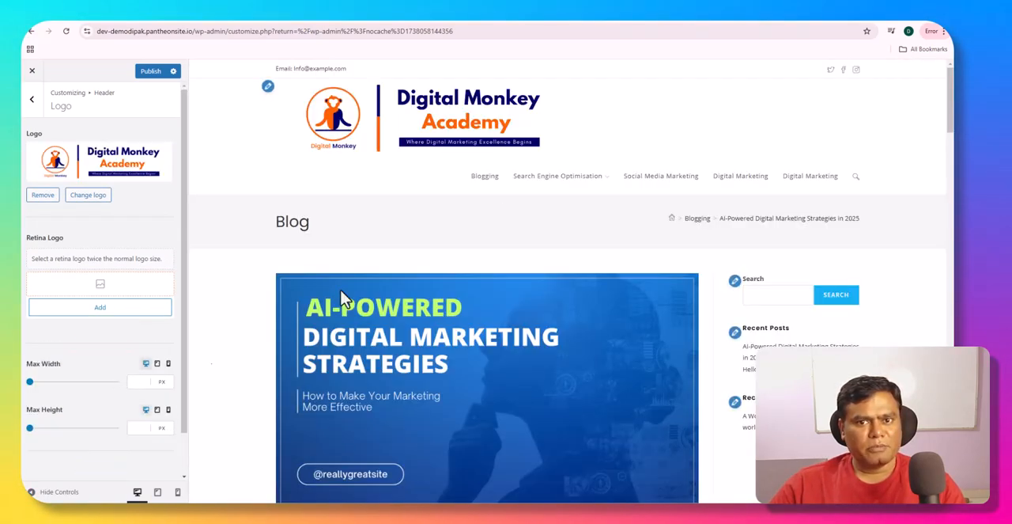
# - Set the logo's desktop Max Width to 161 px, previewing the page without the controls before and after the change
pyautogui.click(32, 491)
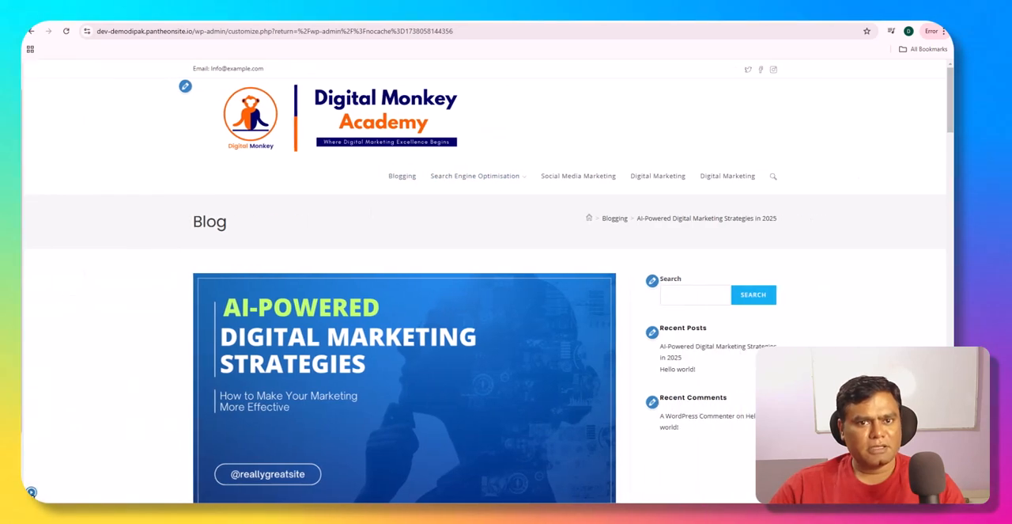
pyautogui.click(32, 491)
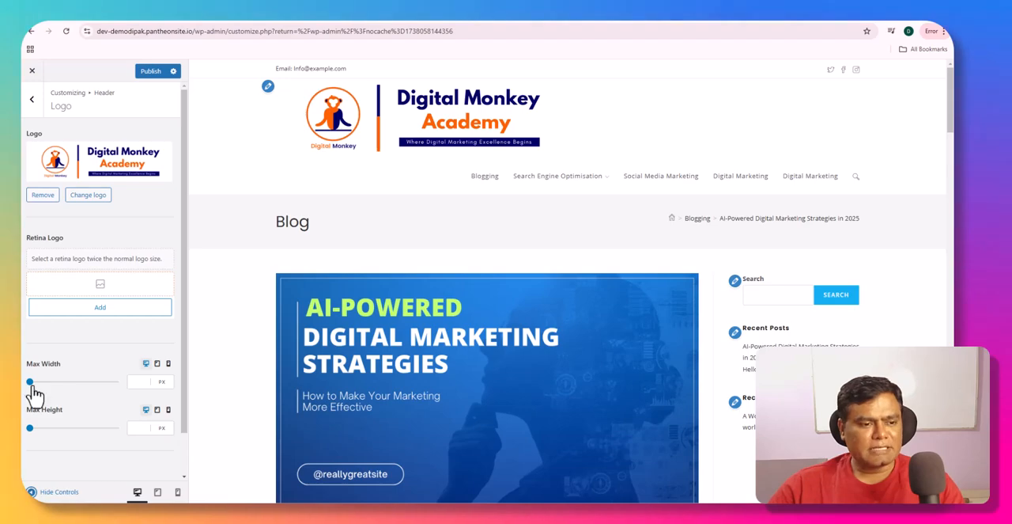
pyautogui.moveTo(29, 382); pyautogui.dragTo(57, 382)
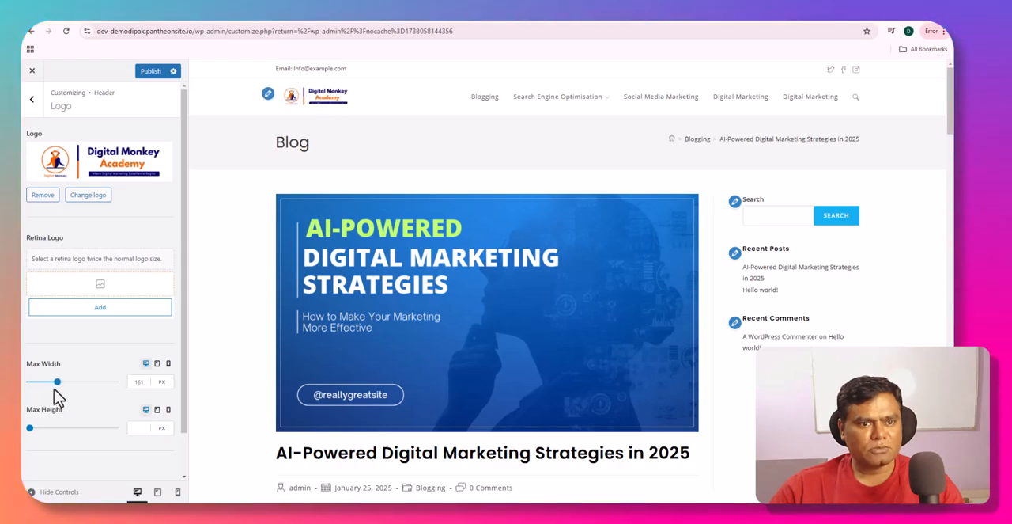
pyautogui.click(49, 492)
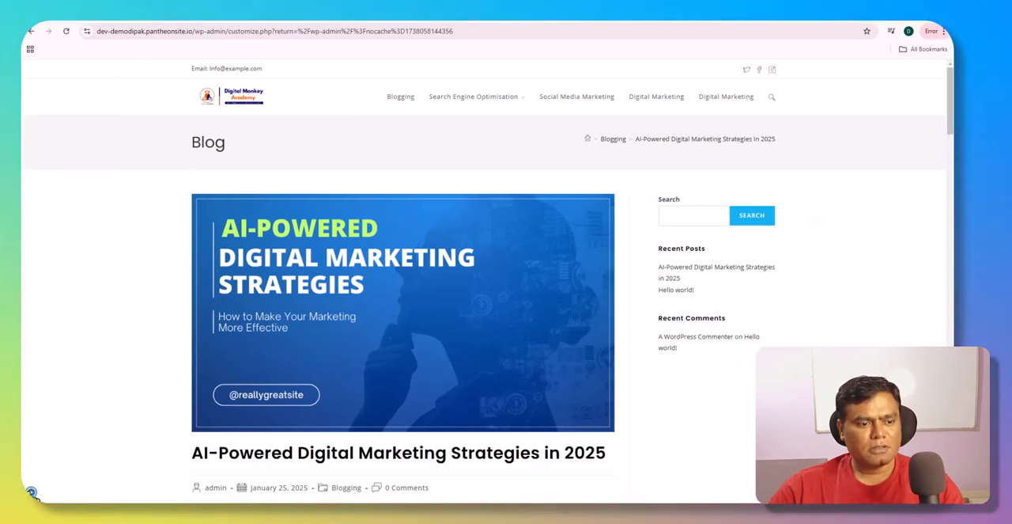
# - Set the logo's desktop Max Width to 243 px, previewing the page without the controls, and publish the changes
pyautogui.click(31, 491)
pyautogui.moveTo(59, 382); pyautogui.dragTo(64, 382)
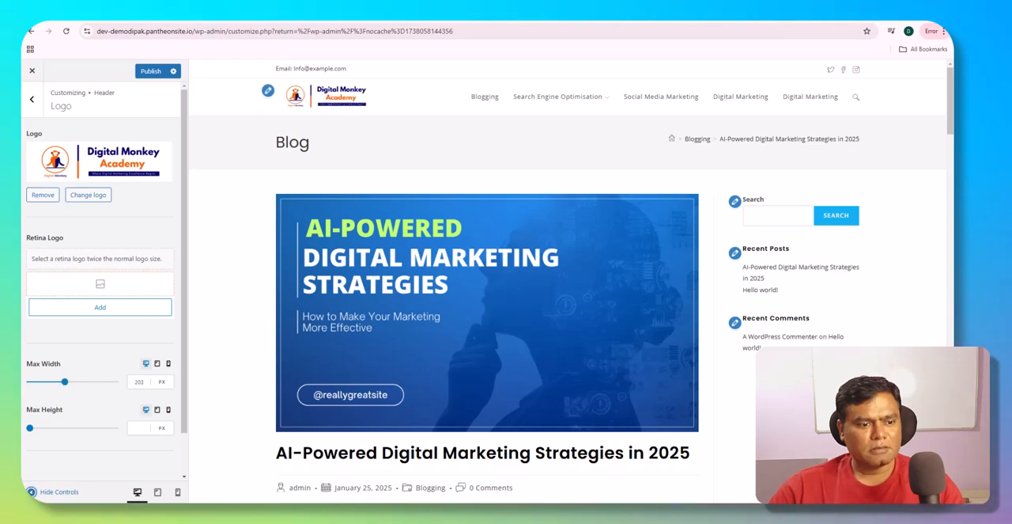
pyautogui.click(31, 491)
pyautogui.click(30, 491)
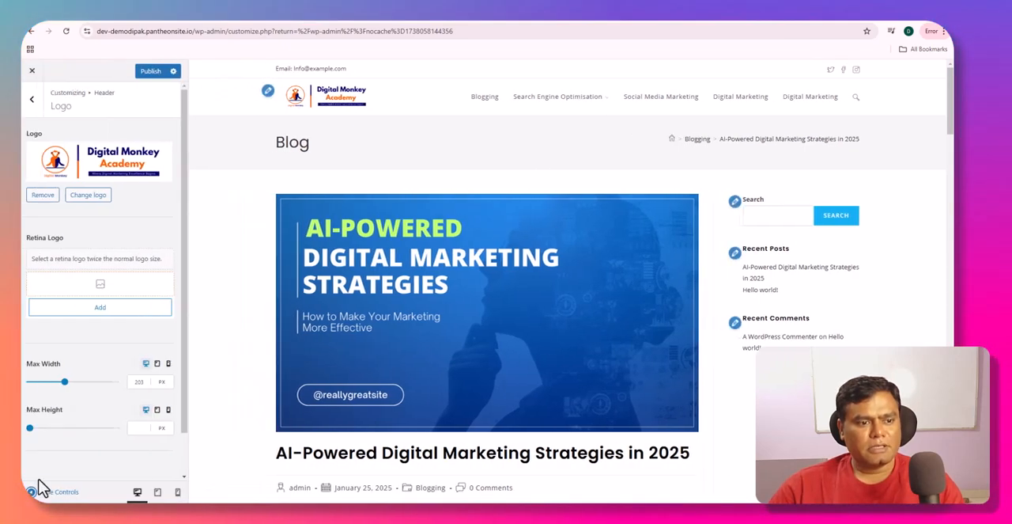
pyautogui.moveTo(65, 382); pyautogui.dragTo(72, 382)
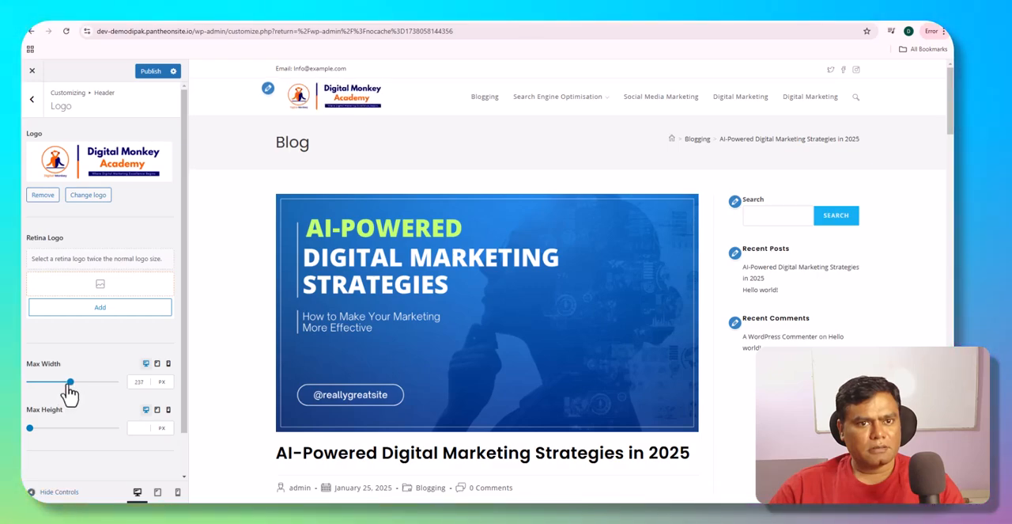
pyautogui.click(31, 491)
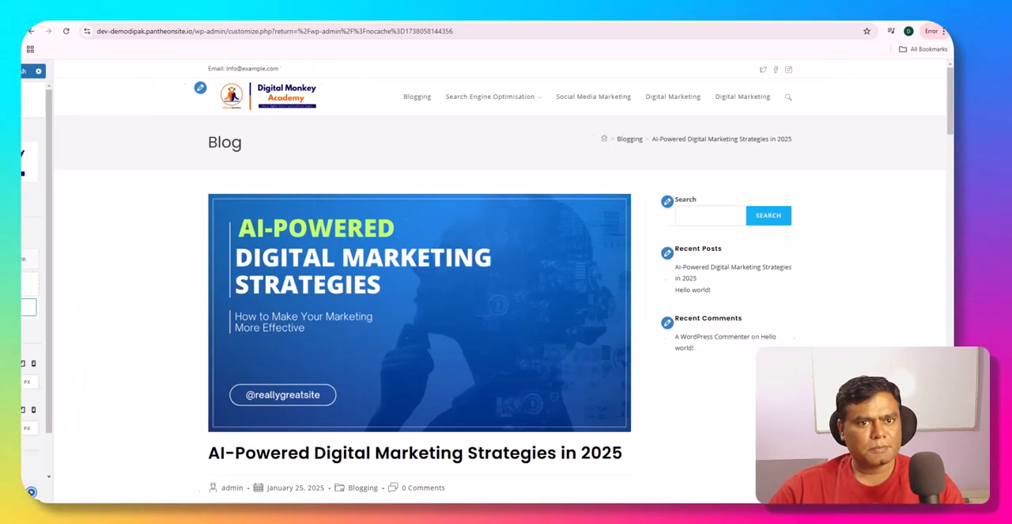
pyautogui.click(30, 491)
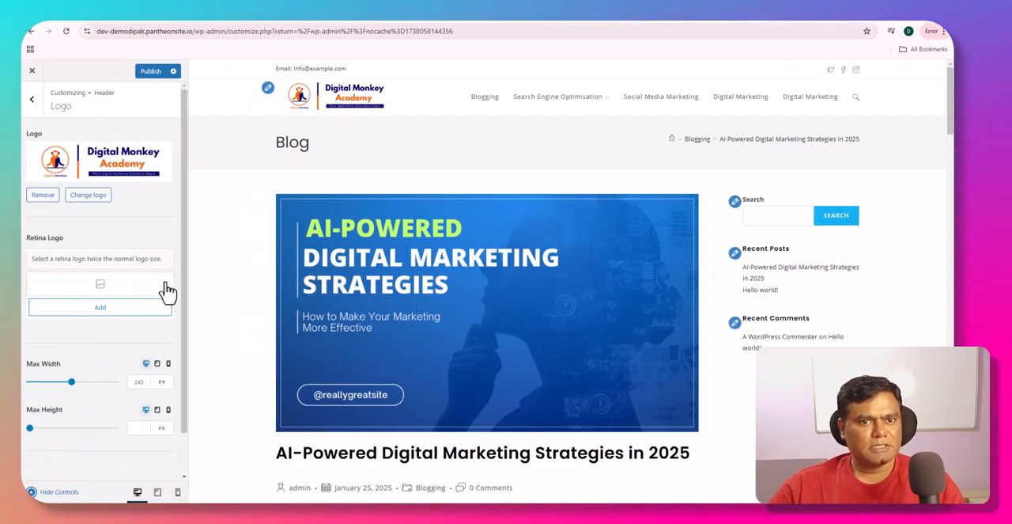
pyautogui.click(150, 71)
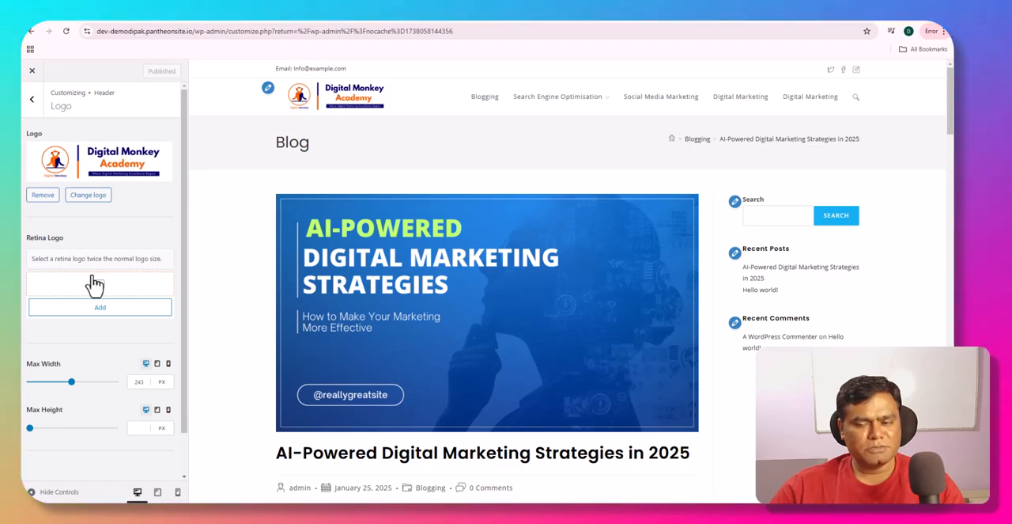
# - Set the logo's mobile Max Width to 152 px, then return to the header sections in desktop preview
pyautogui.click(176, 492)
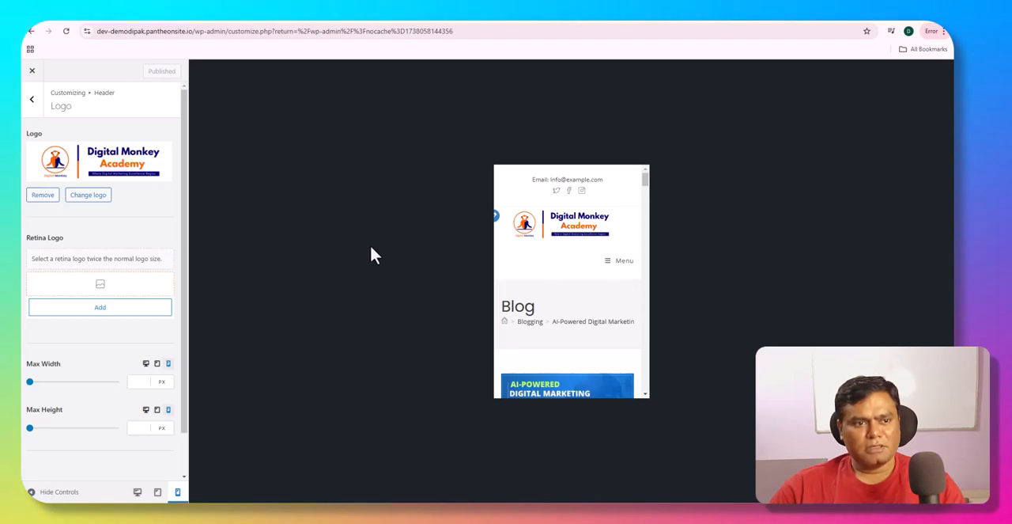
pyautogui.moveTo(30, 382); pyautogui.dragTo(55, 382)
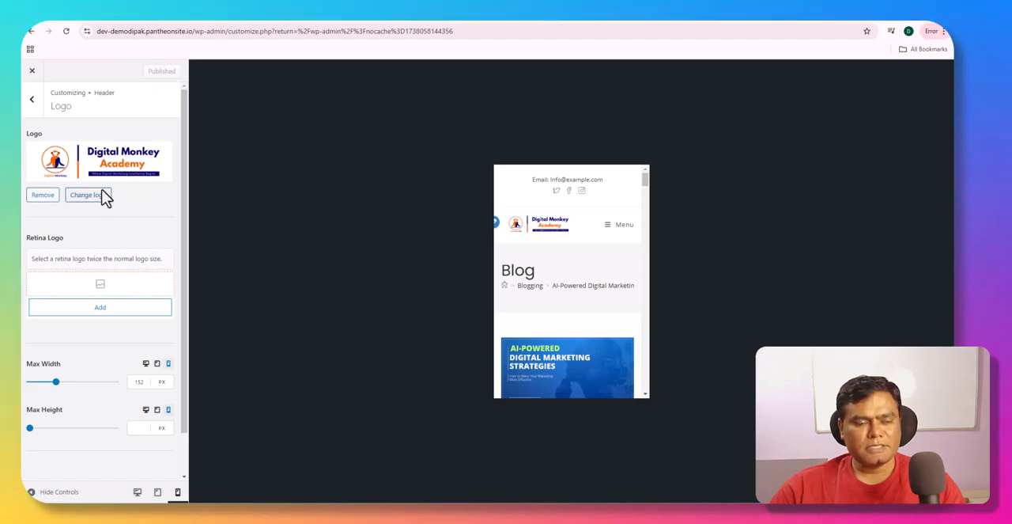
pyautogui.click(35, 111)
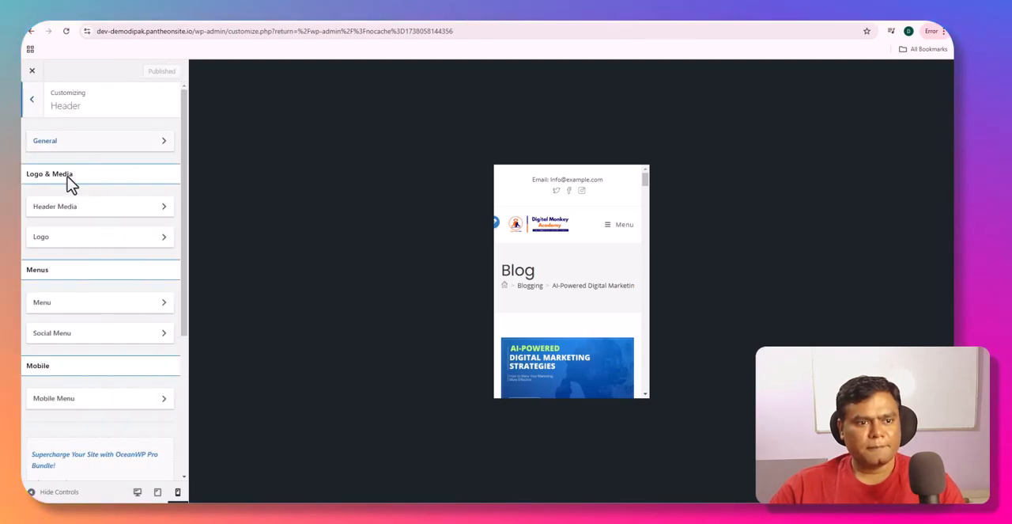
pyautogui.click(137, 492)
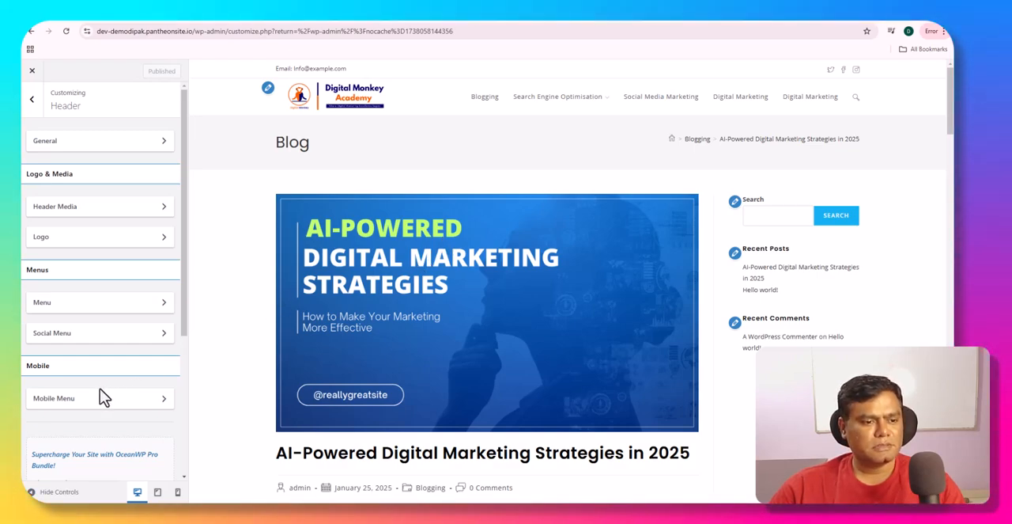
# - Enable the header's Social Menu and check the page preview
pyautogui.scroll(-2, 87, 404)
pyautogui.scroll(-1, 91, 398)
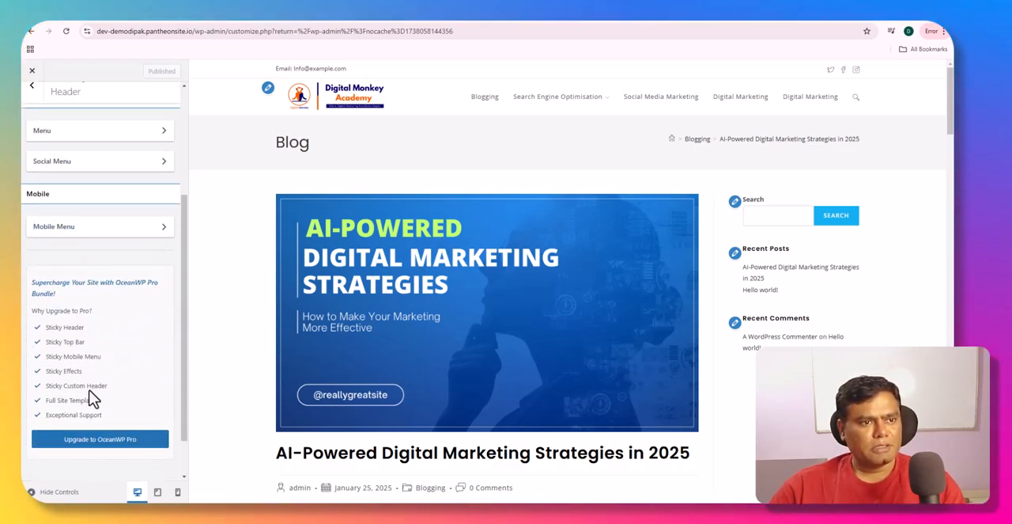
pyautogui.scroll(3, 91, 388)
pyautogui.click(68, 336)
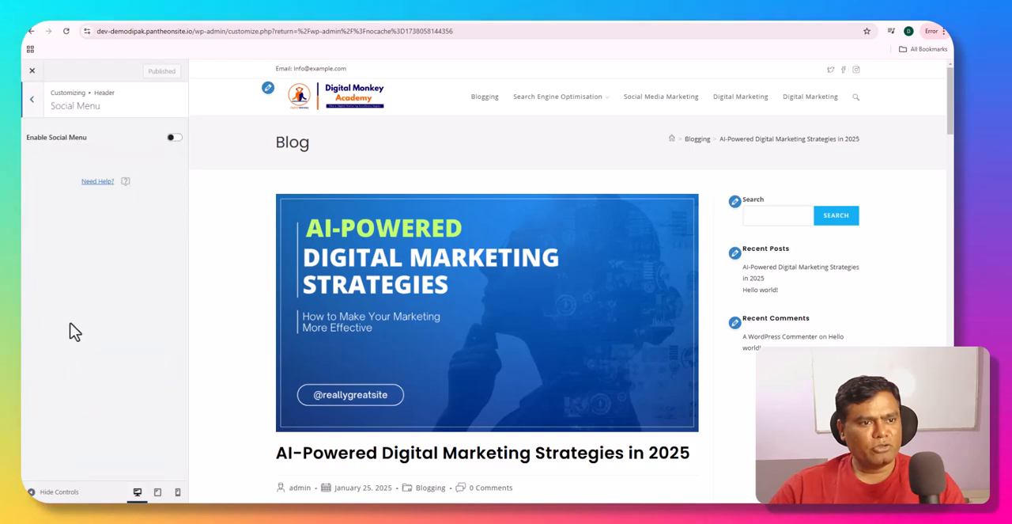
pyautogui.click(173, 140)
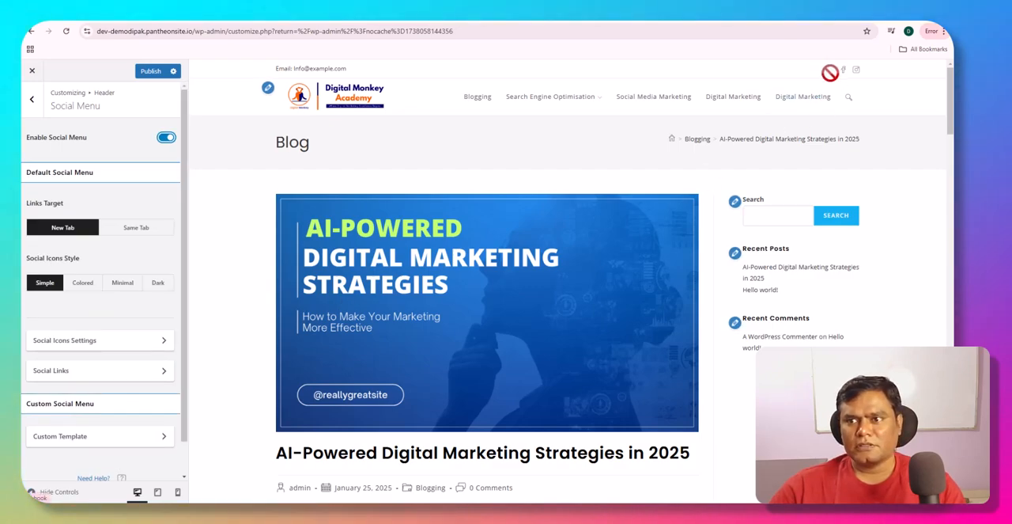
pyautogui.scroll(-5, 519, 208)
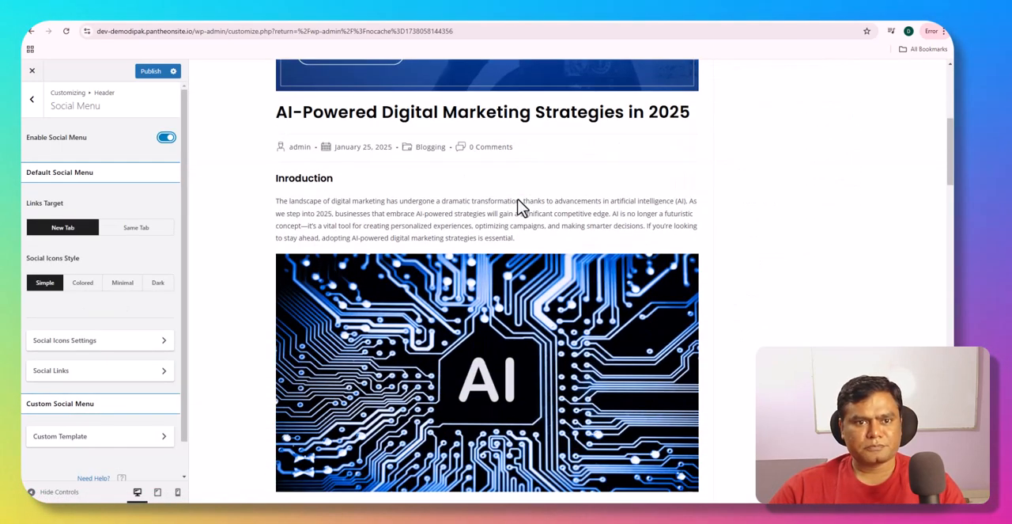
pyautogui.scroll(2, 518, 200)
pyautogui.scroll(-6, 517, 198)
pyautogui.scroll(7, 516, 199)
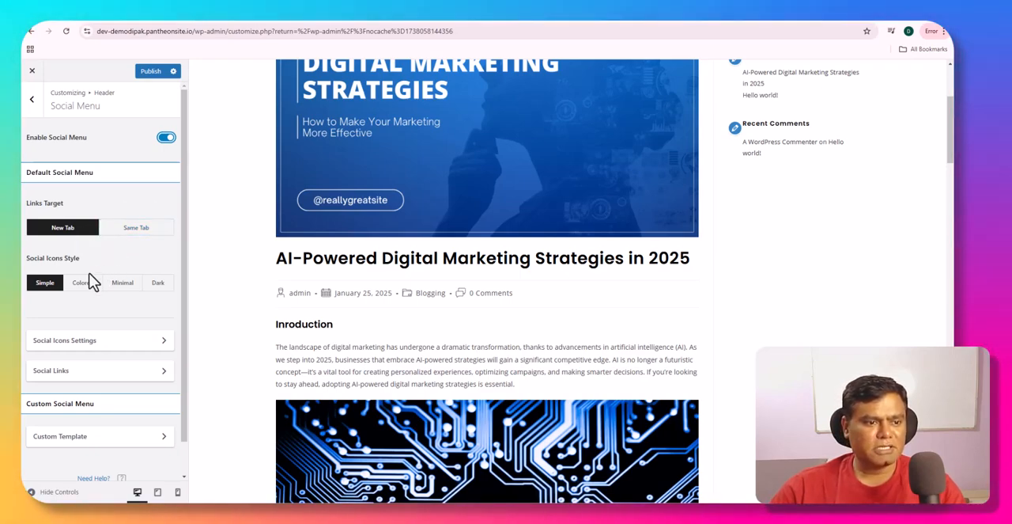
# - Set the social menu's desktop Icon Size to 23 px and look over the page preview
pyautogui.scroll(-1, 79, 316)
pyautogui.click(84, 307)
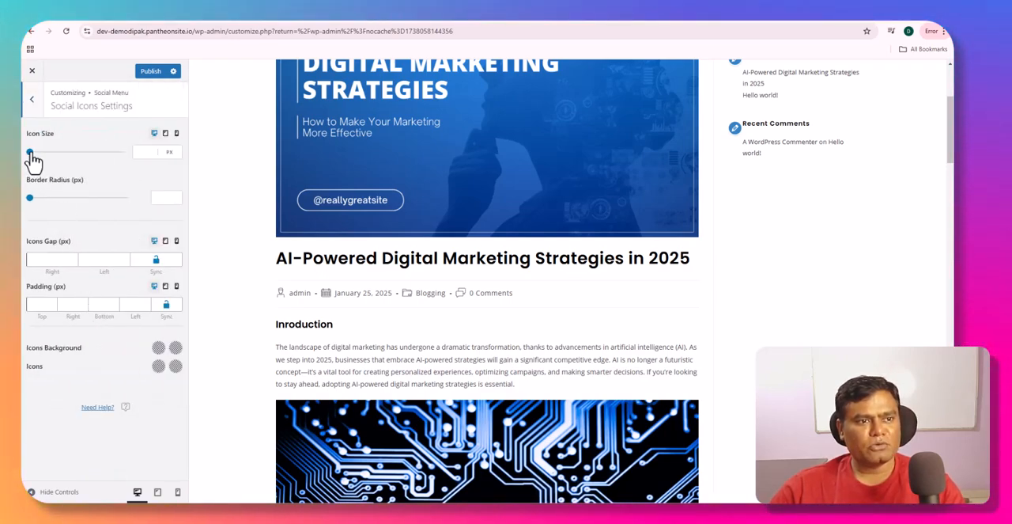
pyautogui.scroll(3, 461, 294)
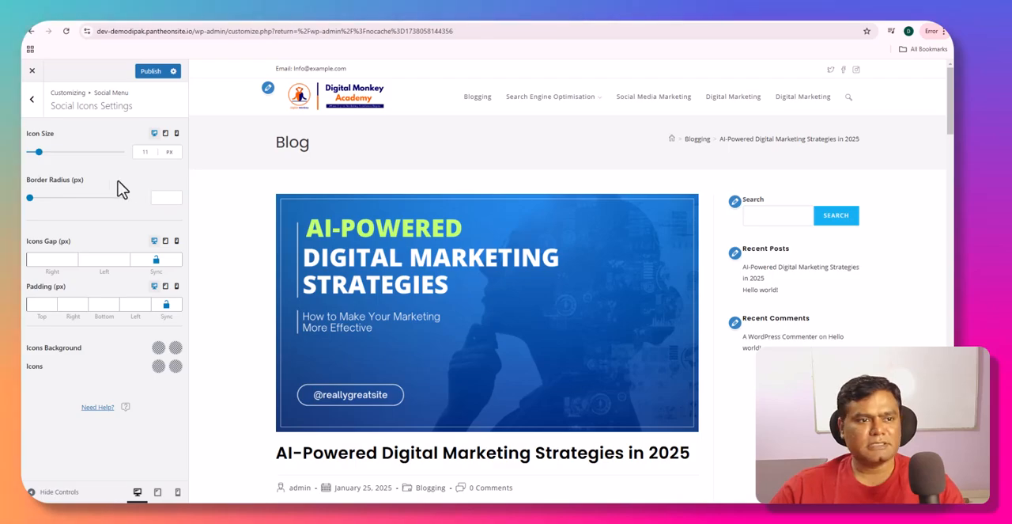
pyautogui.moveTo(38, 153); pyautogui.dragTo(50, 156)
pyautogui.scroll(-10, 434, 311)
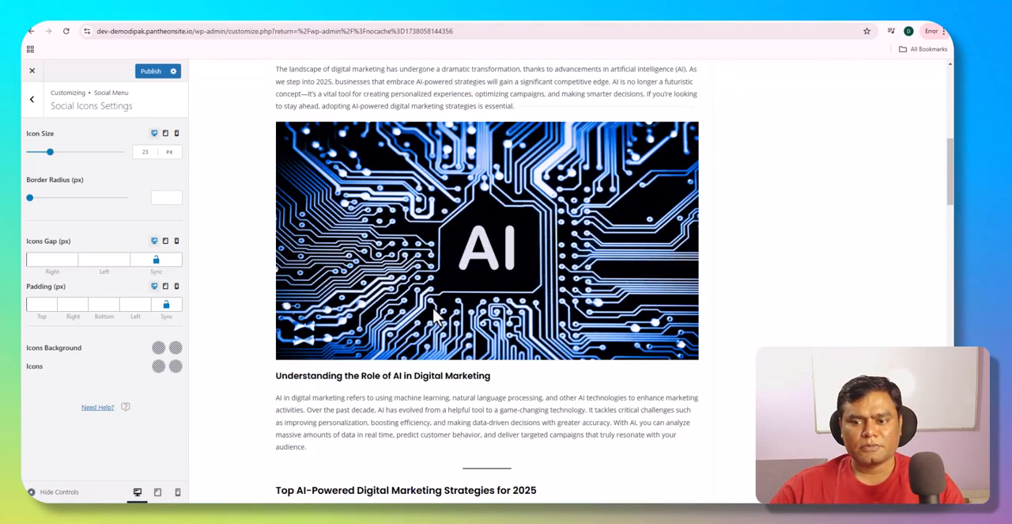
pyautogui.scroll(-10, 434, 314)
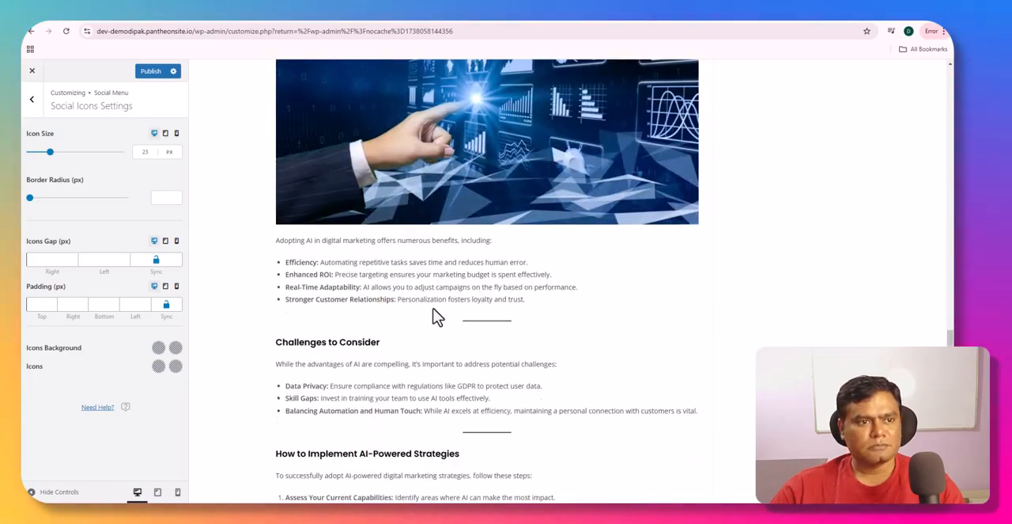
pyautogui.scroll(3, 326, 323)
pyautogui.scroll(2, 327, 322)
pyautogui.scroll(-4, 204, 332)
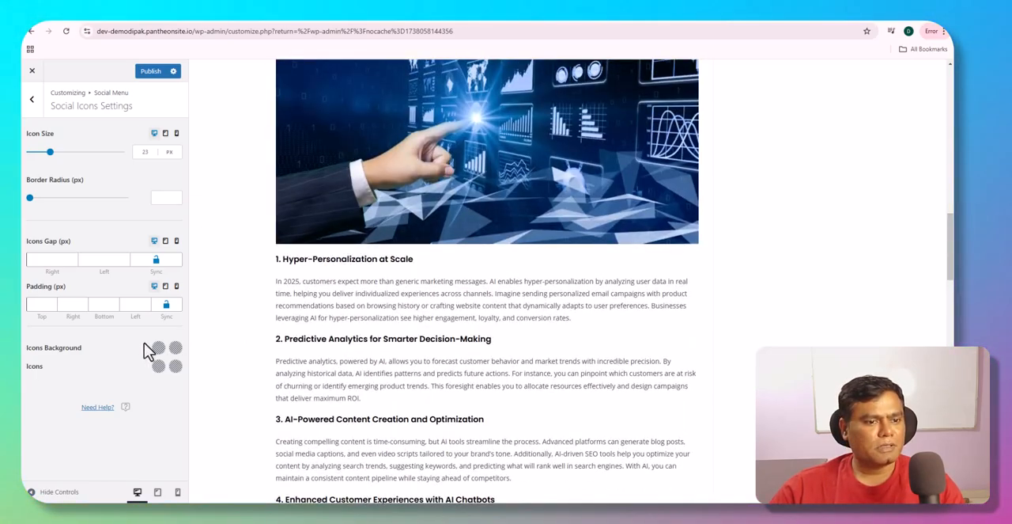
pyautogui.scroll(15, 316, 345)
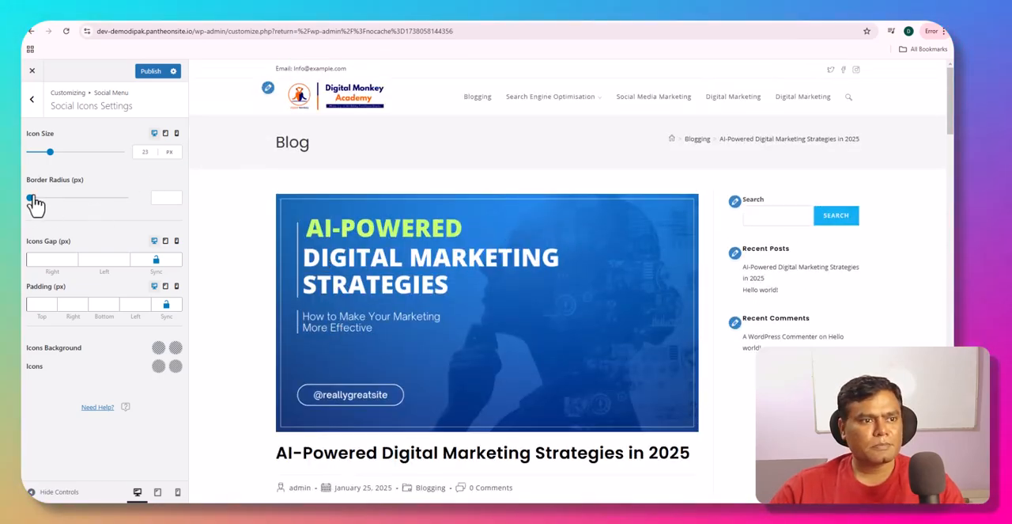
# - Enter facebook.com as the Facebook link in the header's social menu and publish the changes
pyautogui.click(34, 106)
pyautogui.click(34, 106)
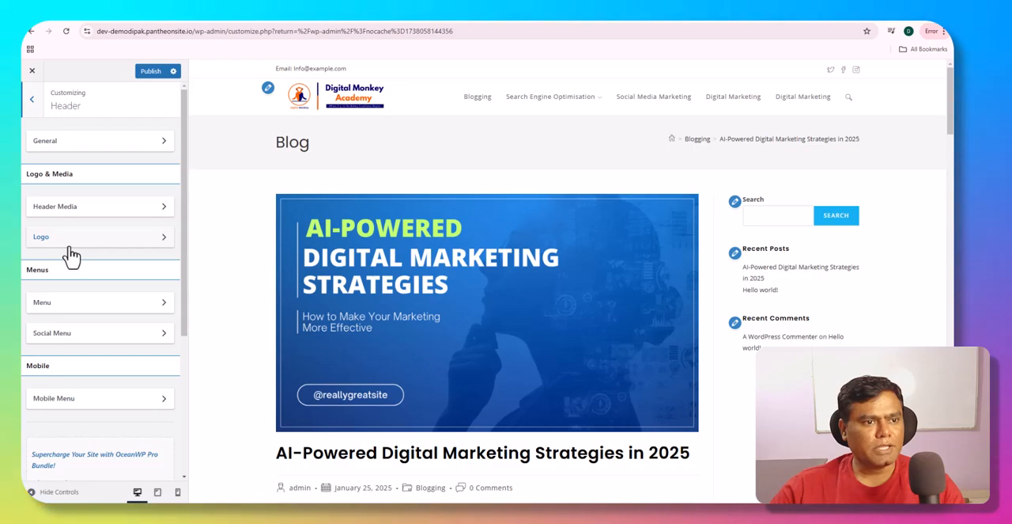
pyautogui.click(72, 340)
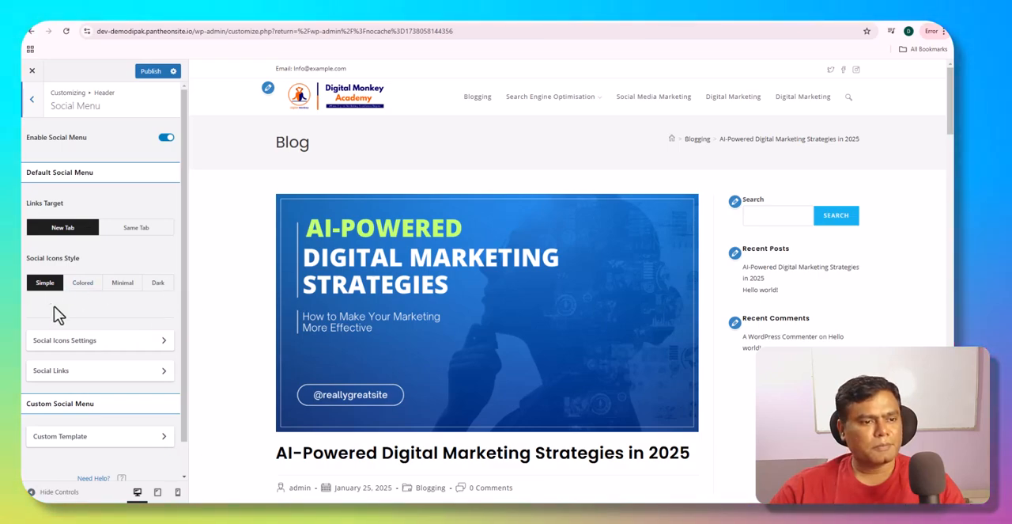
pyautogui.scroll(-1, 55, 312)
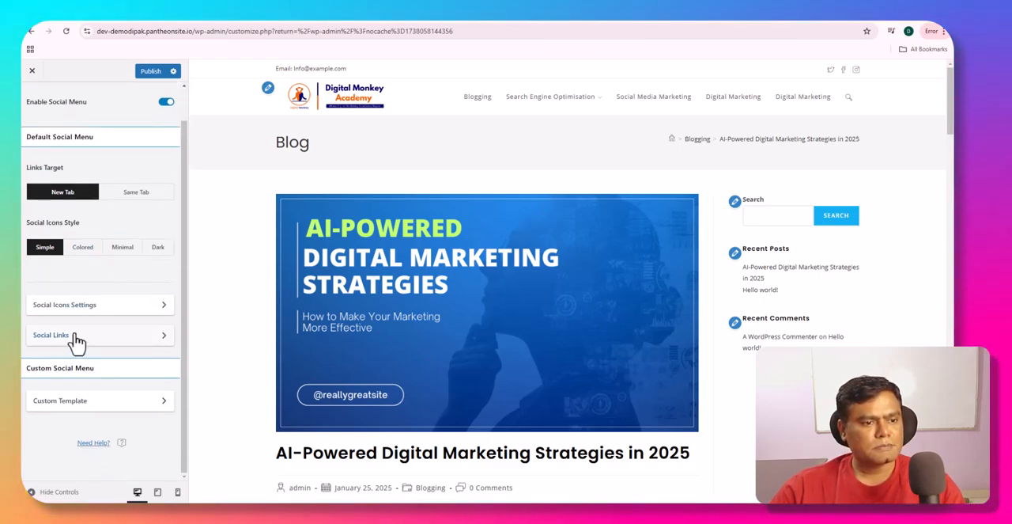
pyautogui.click(76, 335)
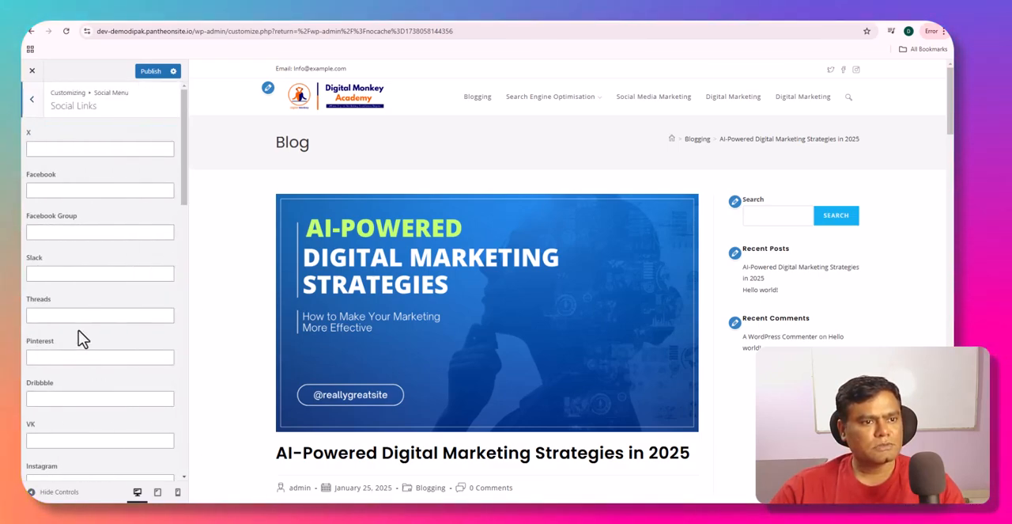
pyautogui.click(60, 190)
pyautogui.write('fa')
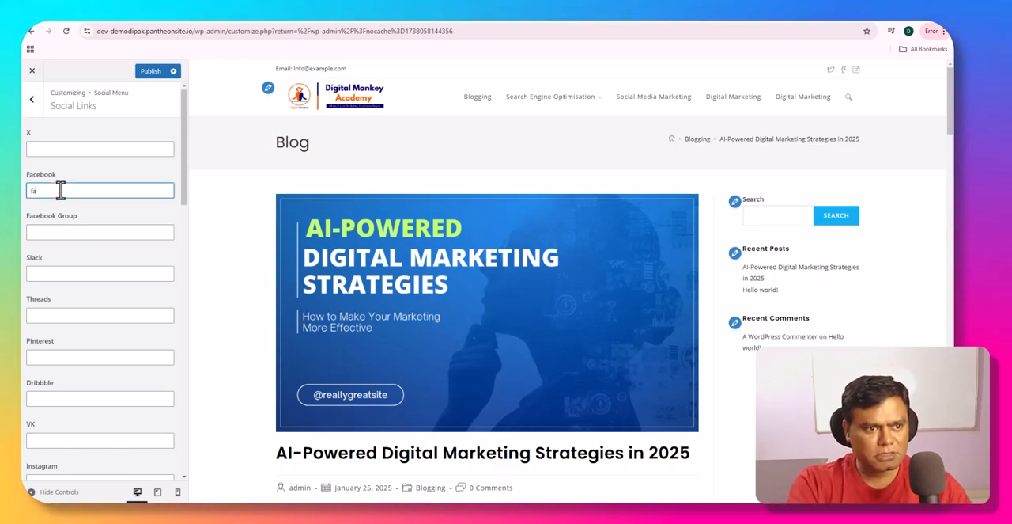
pyautogui.write('cebook')
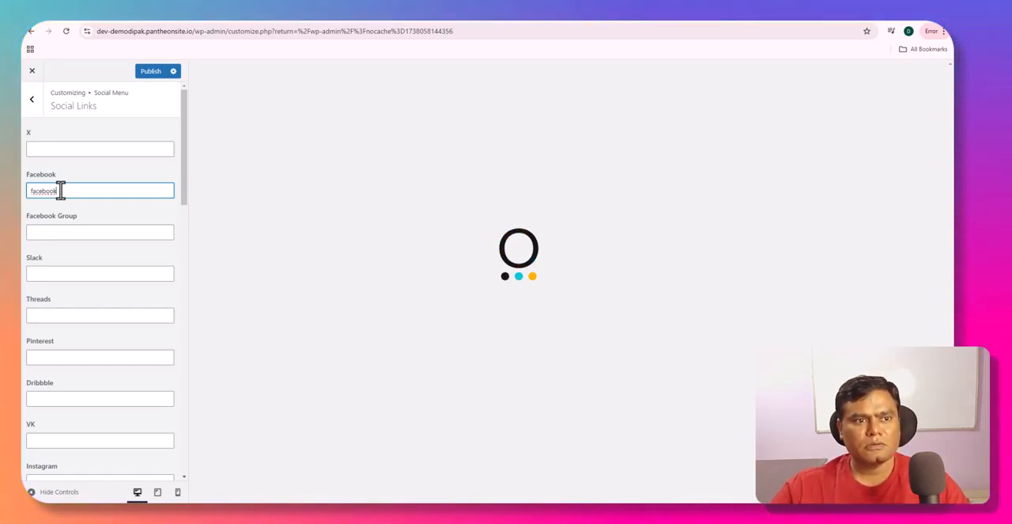
pyautogui.write('.com')
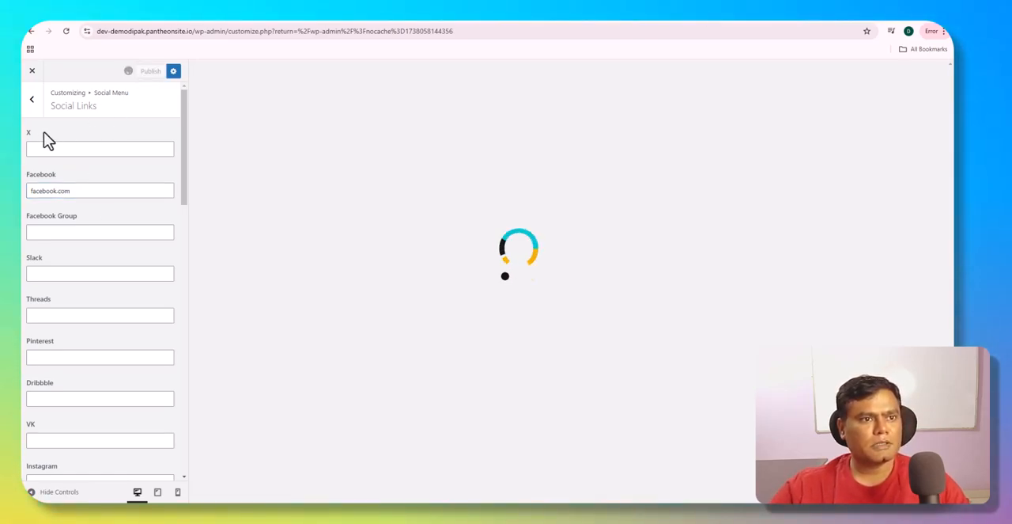
# - Change the Social Icons Style to Colored and set the desktop Icon Size to 14 px
pyautogui.click(32, 100)
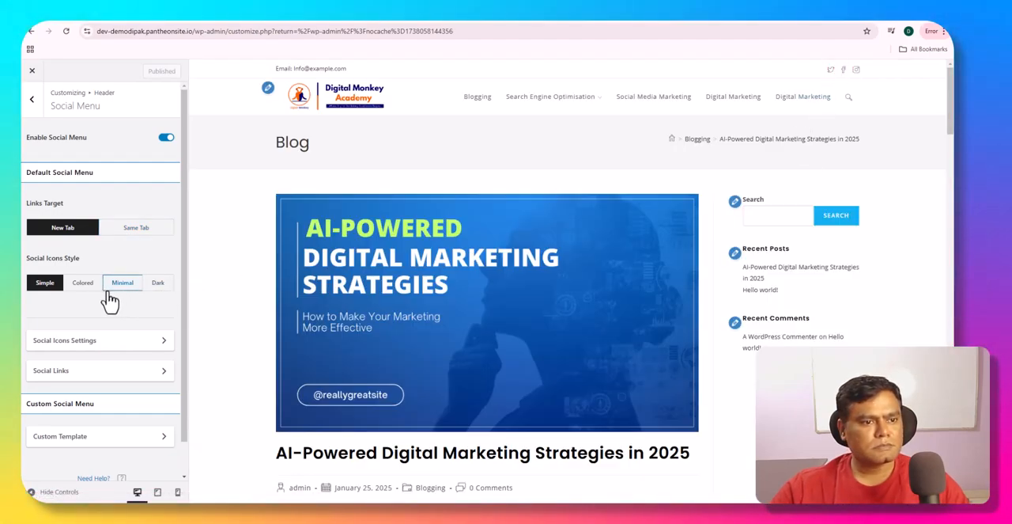
pyautogui.click(84, 283)
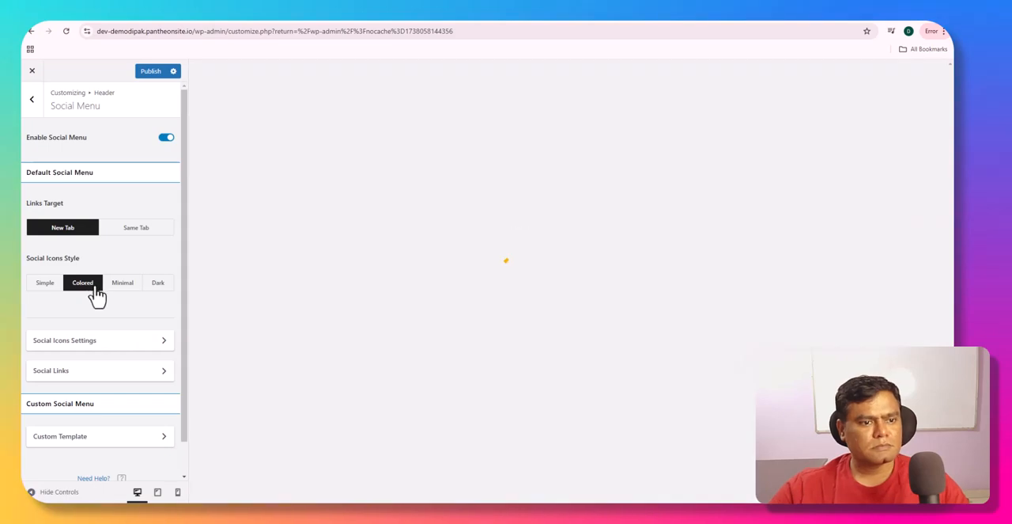
pyautogui.click(108, 346)
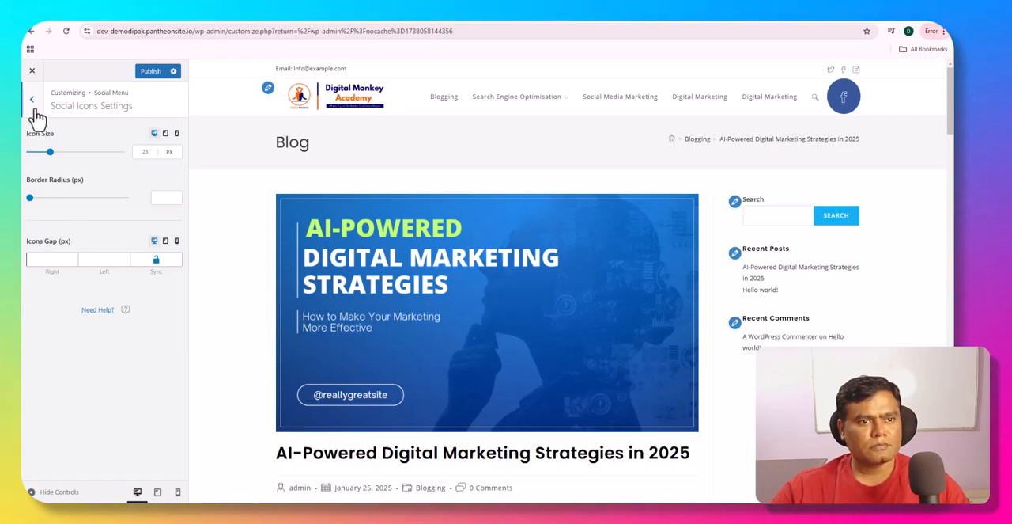
pyautogui.moveTo(51, 152)
pyautogui.mouseDown()
pyautogui.moveTo(61, 153)
pyautogui.moveTo(37, 147)
pyautogui.mouseUp()
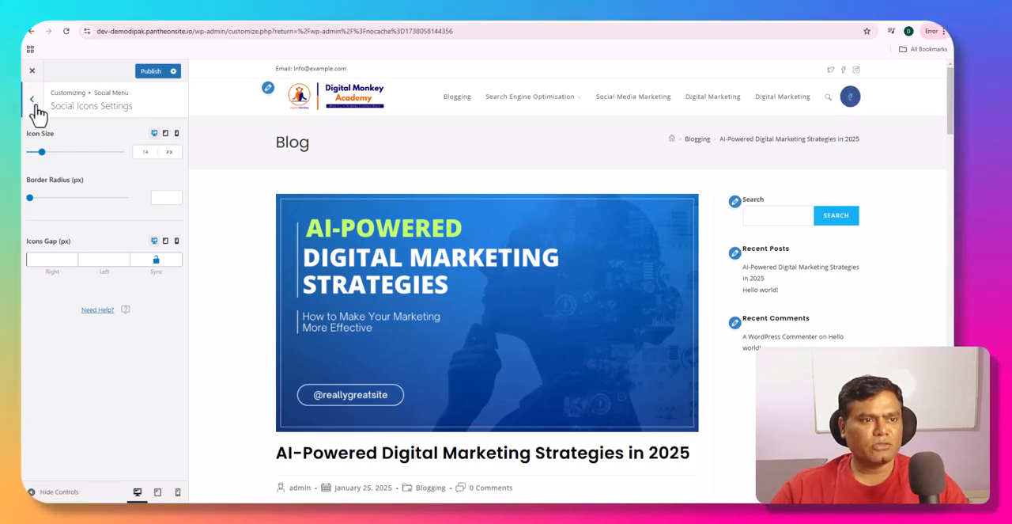
# - Disable the header's Social Menu and return to the header sections
pyautogui.click(32, 99)
pyautogui.click(166, 139)
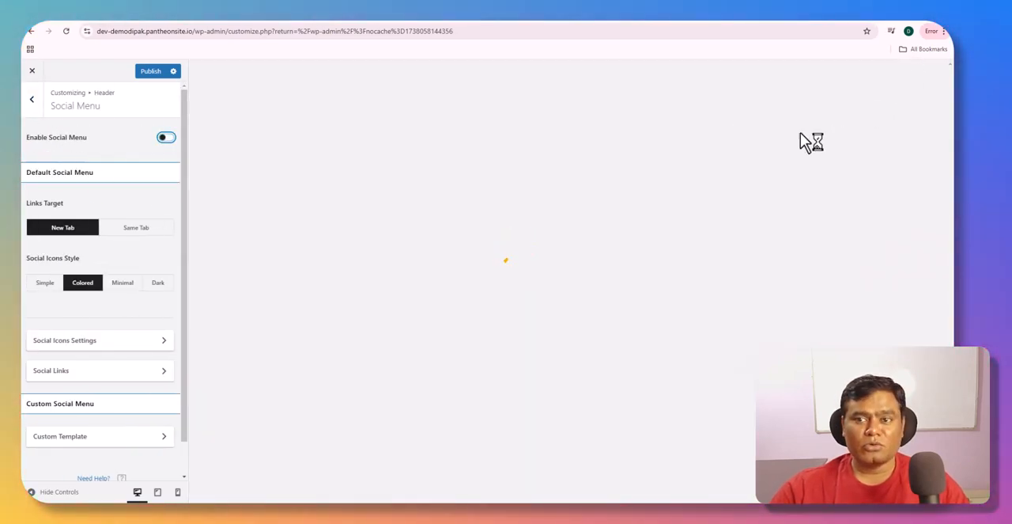
pyautogui.click(30, 111)
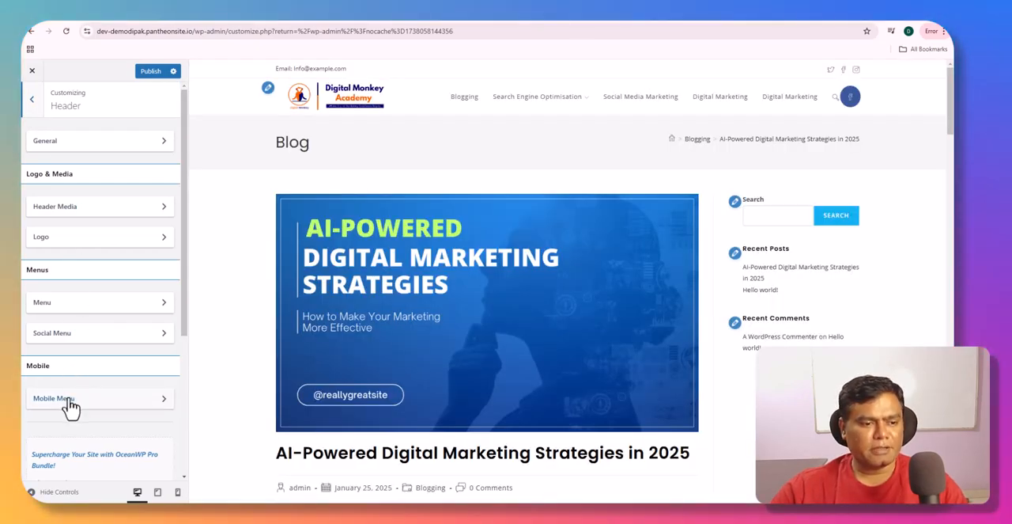
# - Review the mobile menu's General Settings, keeping Logo / Cart / Menu as the mobile header items layout, and return to the Mobile Menu section
pyautogui.click(68, 399)
pyautogui.scroll(-1, 87, 300)
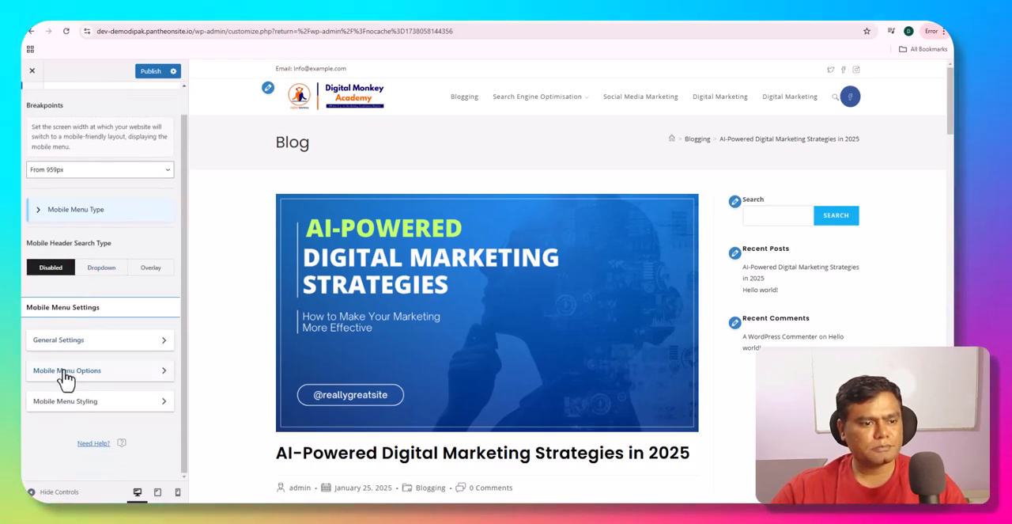
pyautogui.scroll(1, 68, 376)
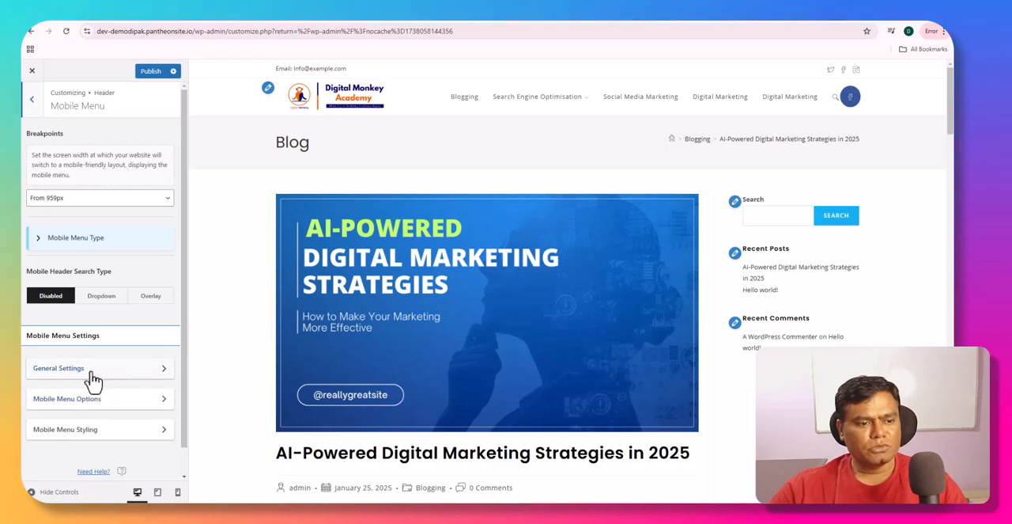
pyautogui.click(92, 377)
pyautogui.click(103, 215)
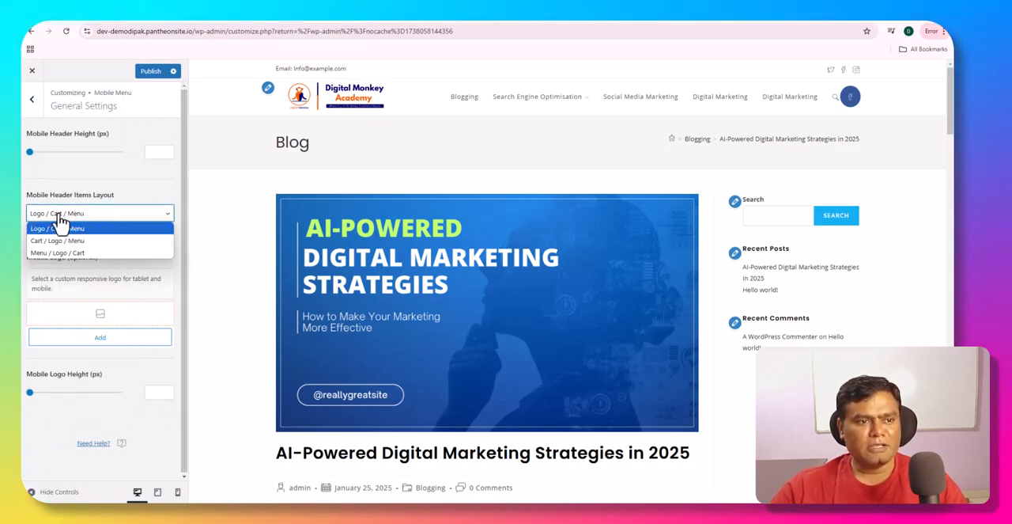
pyautogui.click(66, 227)
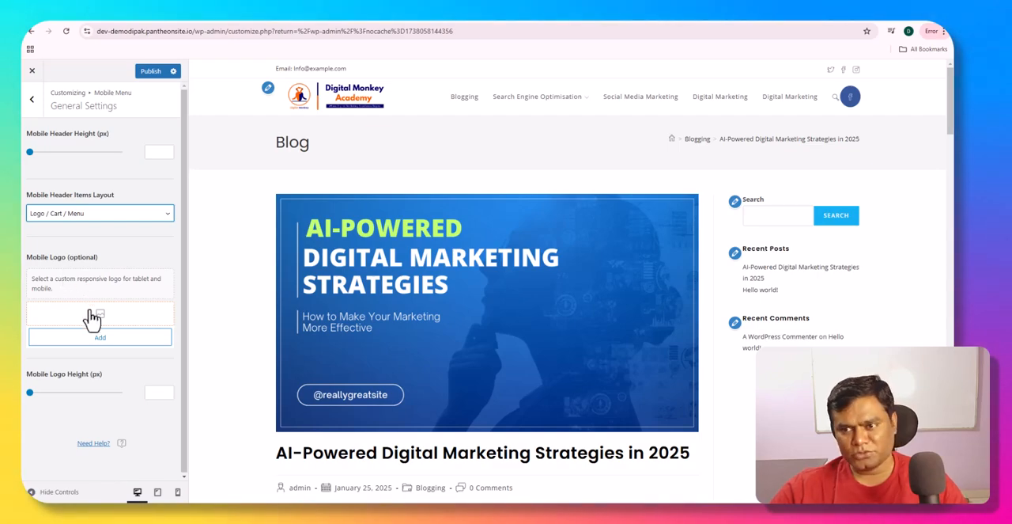
pyautogui.click(32, 109)
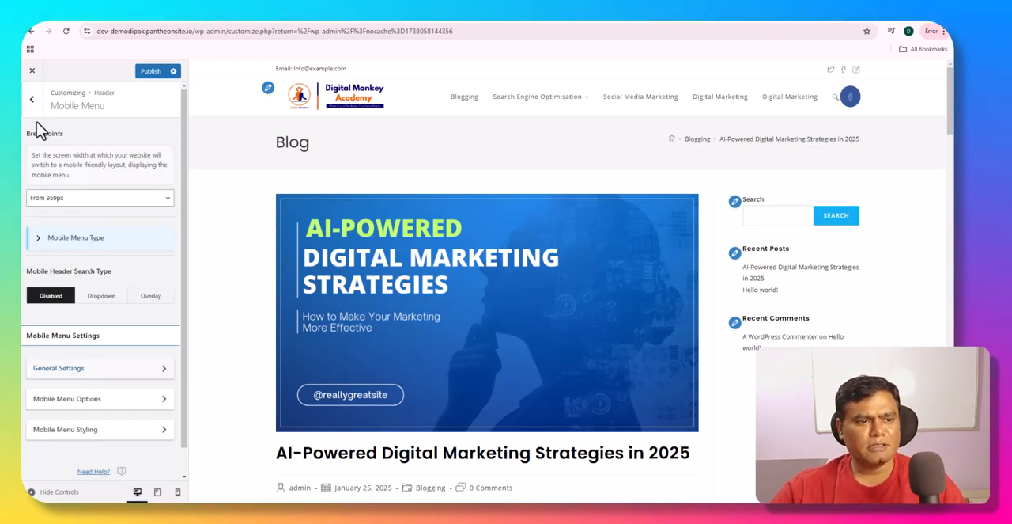
# - Look through the Mobile Menu Options and examine the opened menu in the mobile preview
pyautogui.click(68, 399)
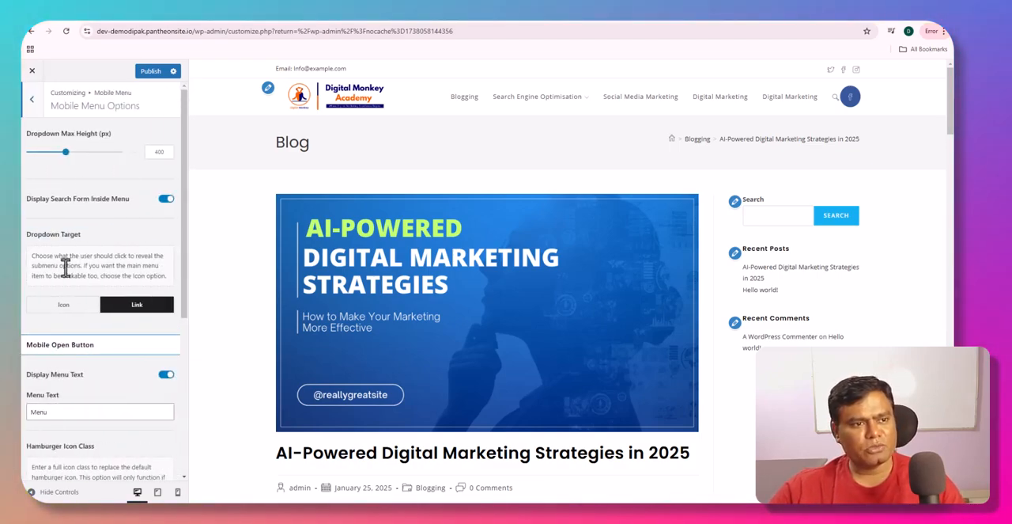
pyautogui.scroll(-3, 66, 266)
pyautogui.scroll(-1, 65, 267)
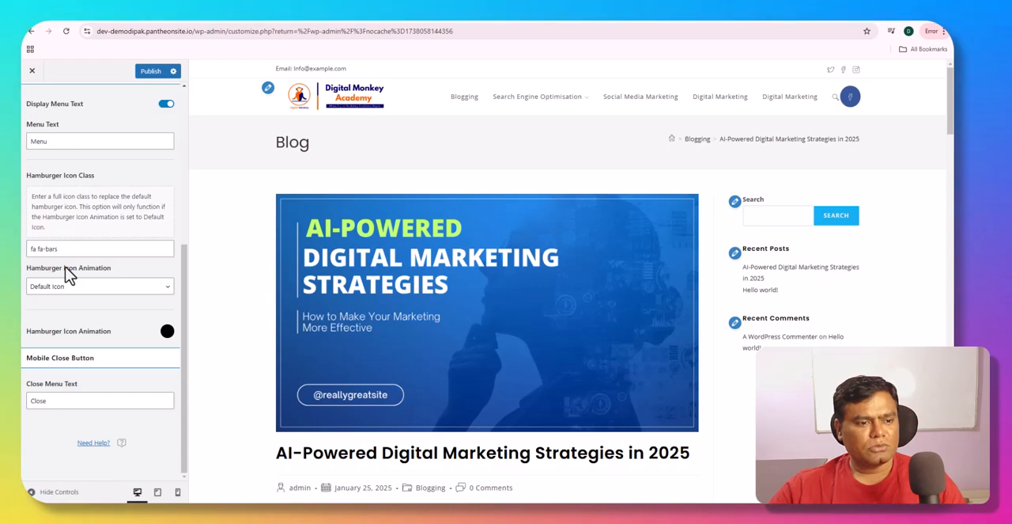
pyautogui.scroll(1, 68, 273)
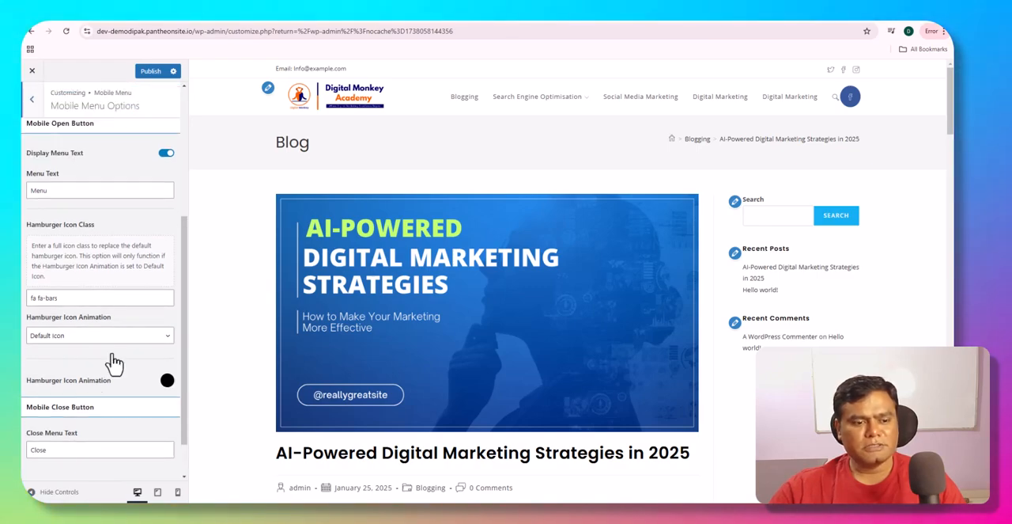
pyautogui.click(178, 491)
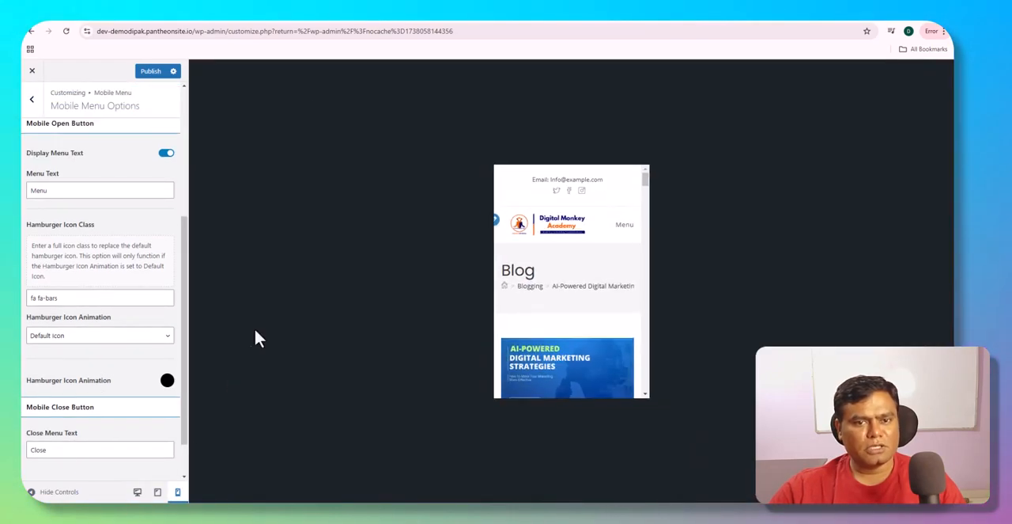
pyautogui.click(609, 232)
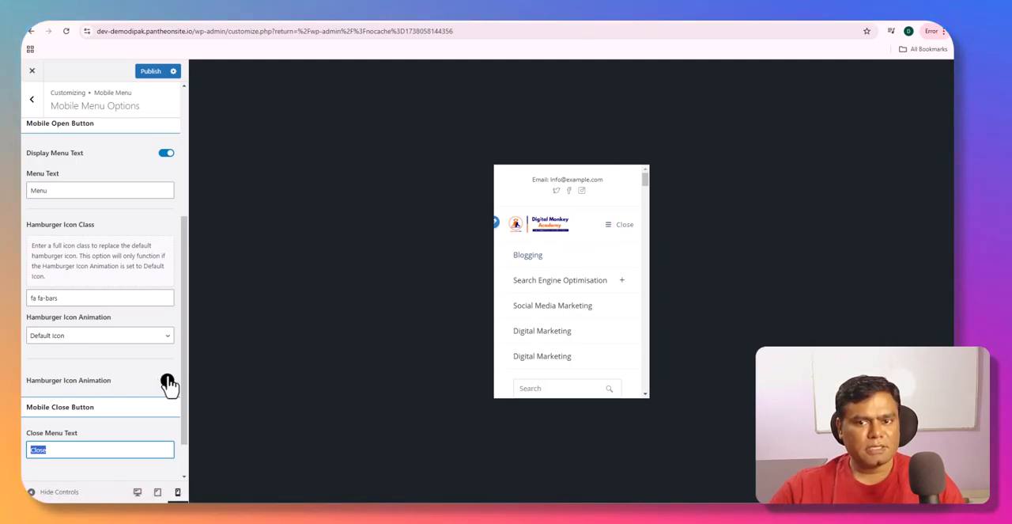
pyautogui.click(120, 373)
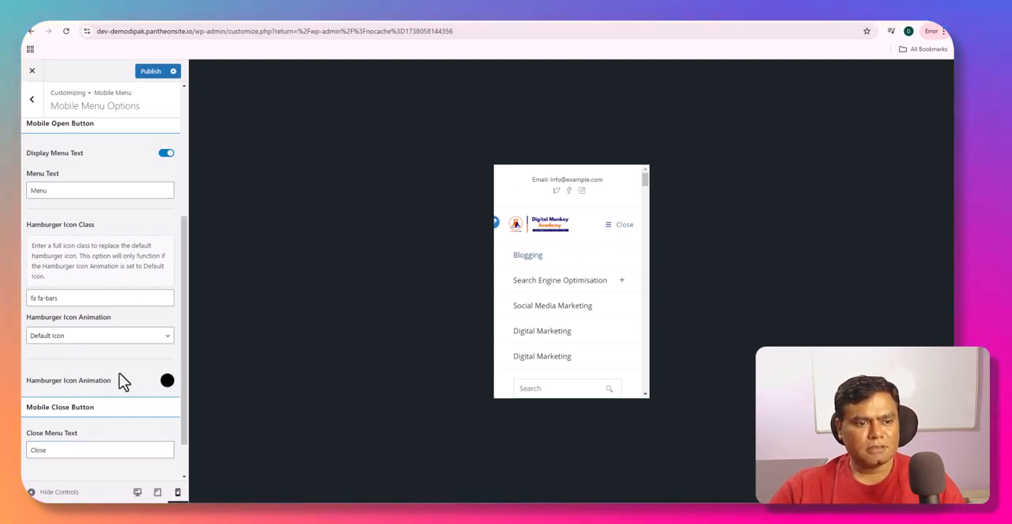
# - Change the hamburger icon's color to dark red
pyautogui.click(166, 381)
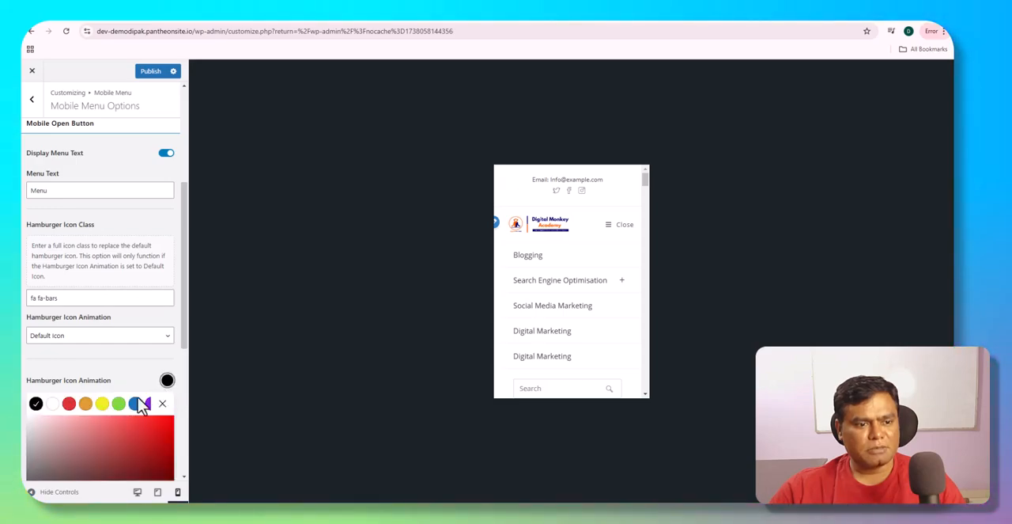
pyautogui.click(70, 405)
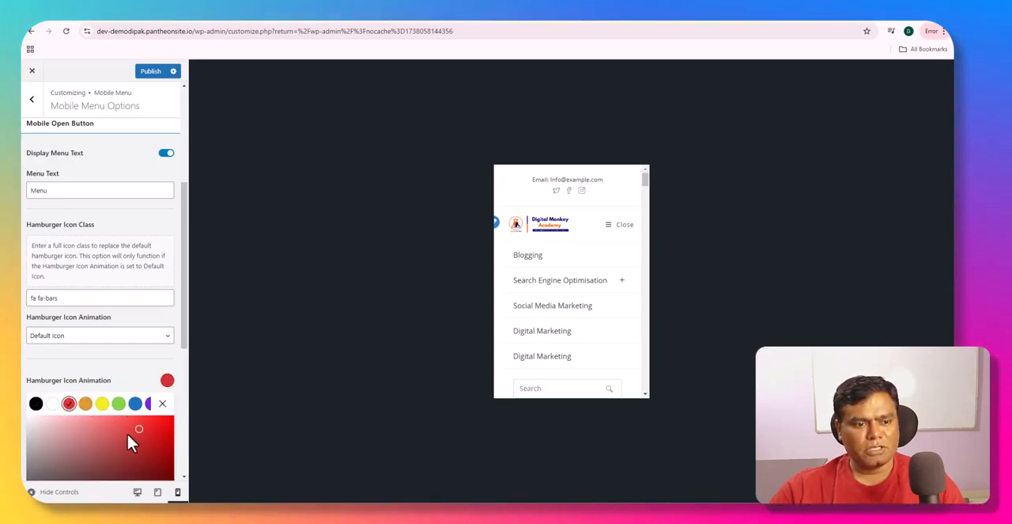
pyautogui.moveTo(128, 435); pyautogui.dragTo(160, 429)
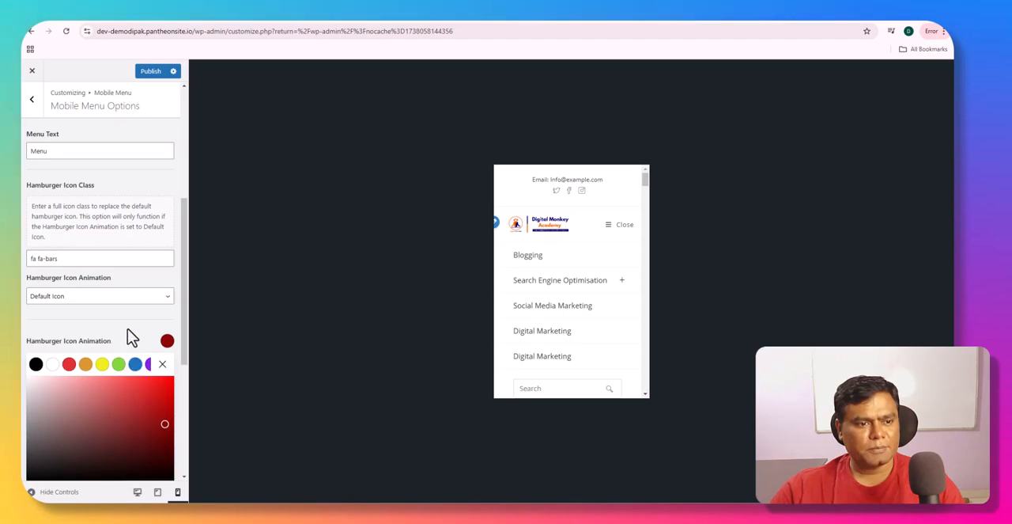
pyautogui.click(165, 368)
pyautogui.scroll(2, 120, 384)
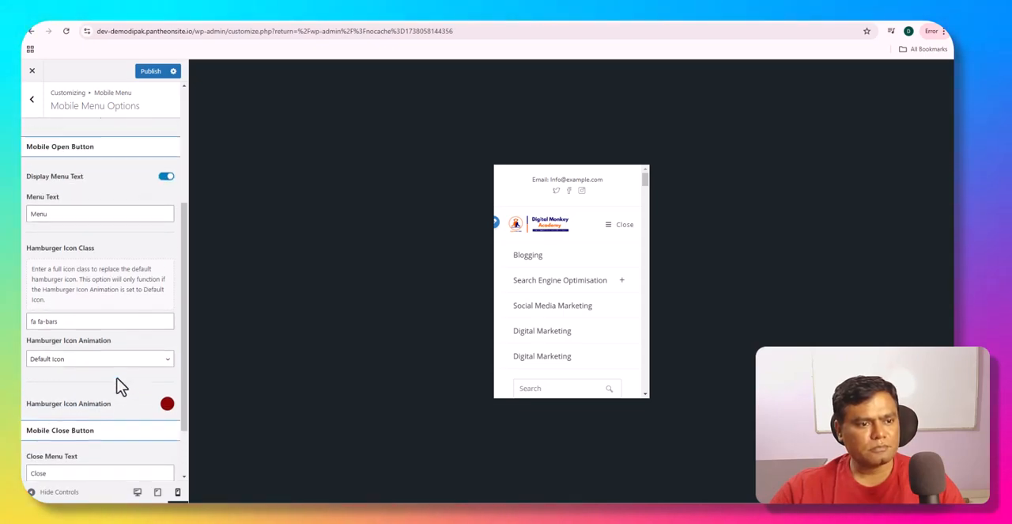
# - Set the Hamburger Icon Animation to Arrow and try it by opening the menu in the mobile preview
pyautogui.click(104, 392)
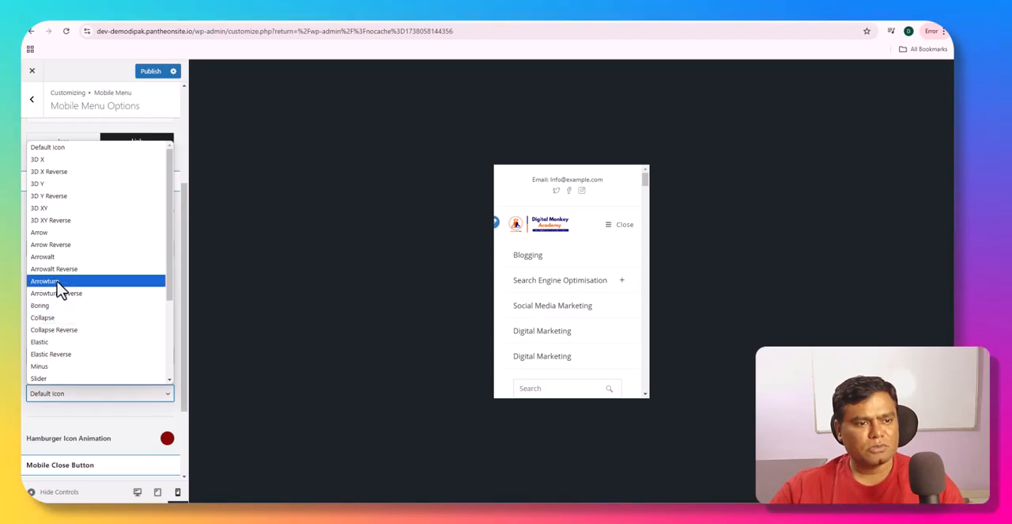
pyautogui.click(55, 234)
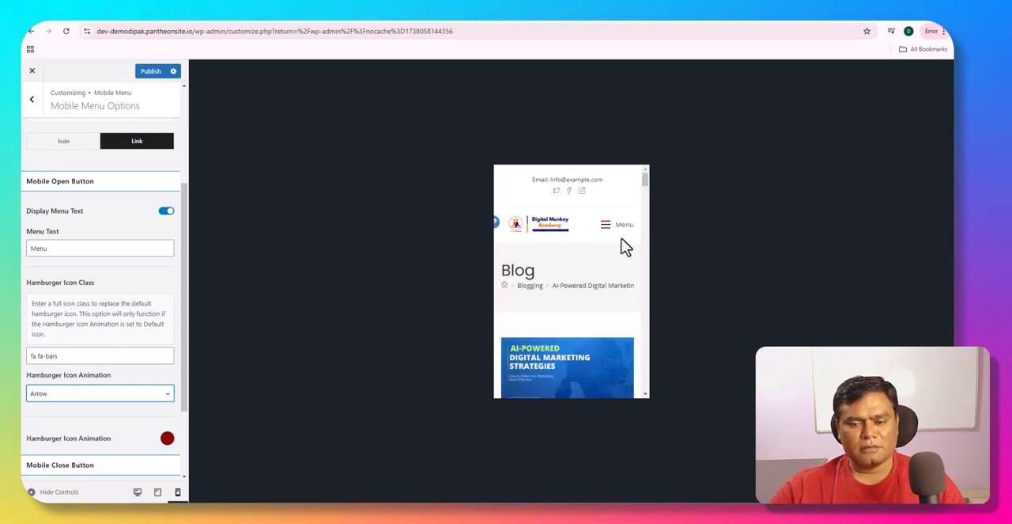
pyautogui.click(619, 229)
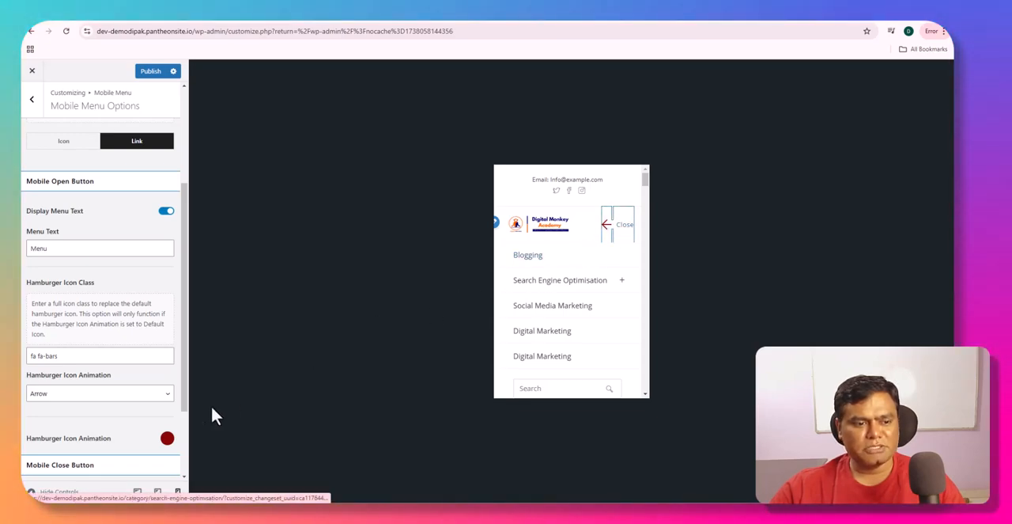
# - Restore the hamburger icon's color to black and its animation to Default Icon
pyautogui.click(167, 439)
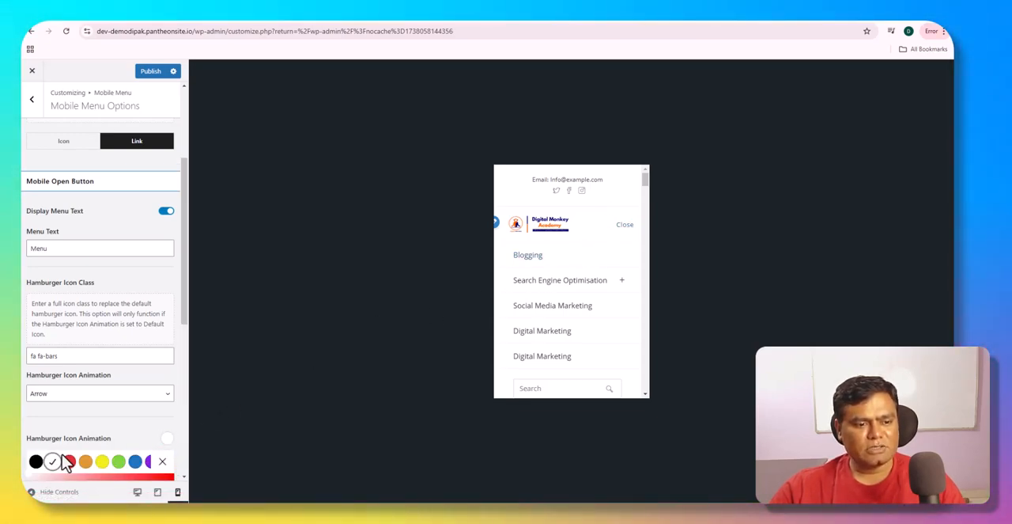
pyautogui.click(161, 461)
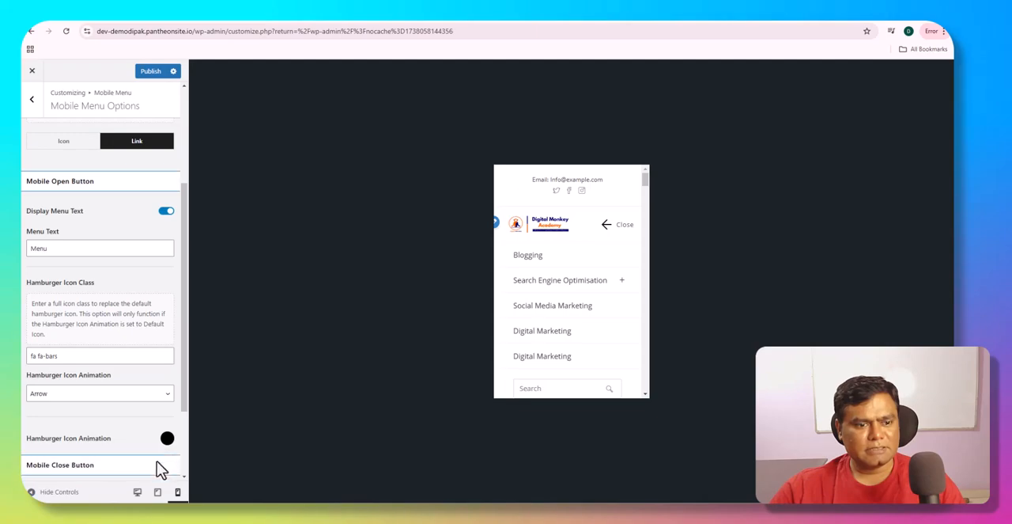
pyautogui.click(105, 394)
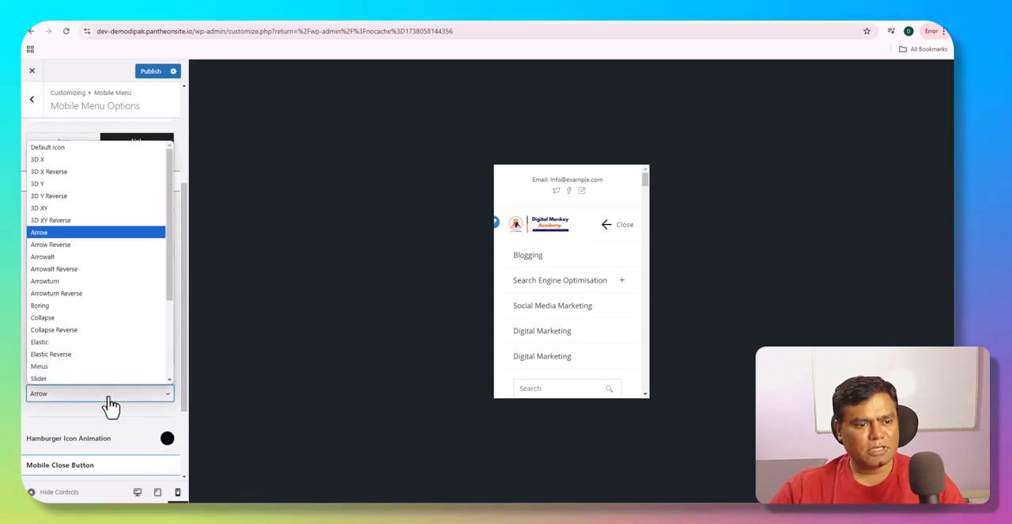
pyautogui.click(83, 149)
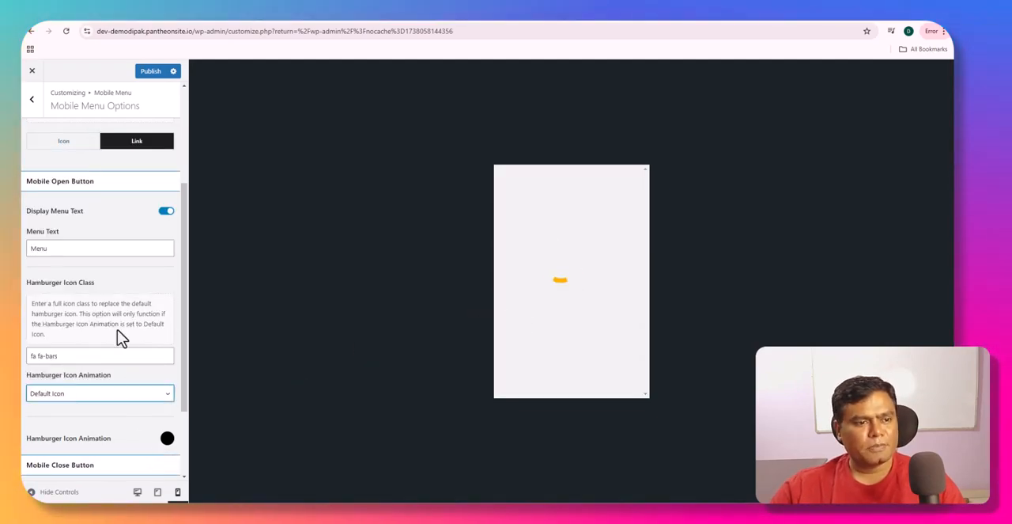
# - Try Icon as the Dropdown Target on the Search Engine Optimisation submenu in the mobile preview, and switch back to Link
pyautogui.scroll(2, 106, 348)
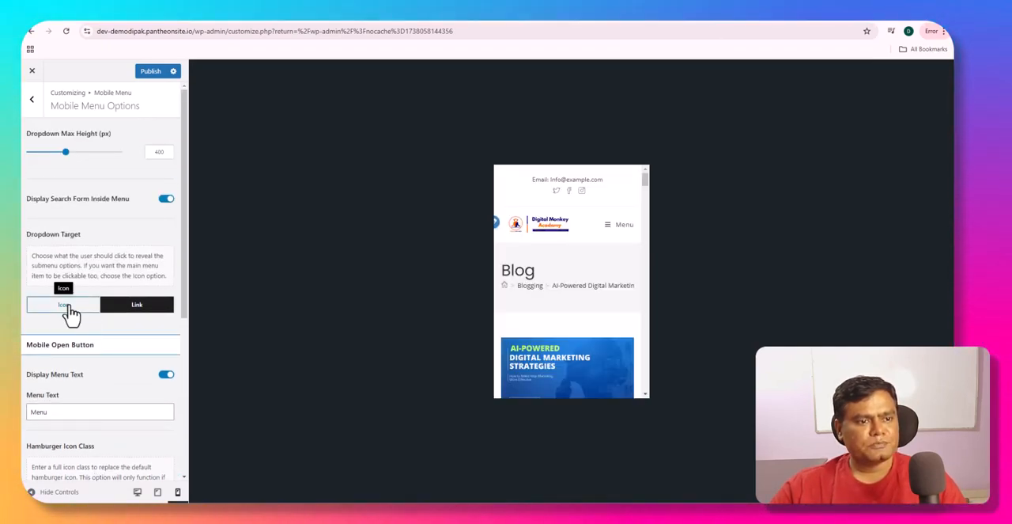
pyautogui.click(69, 309)
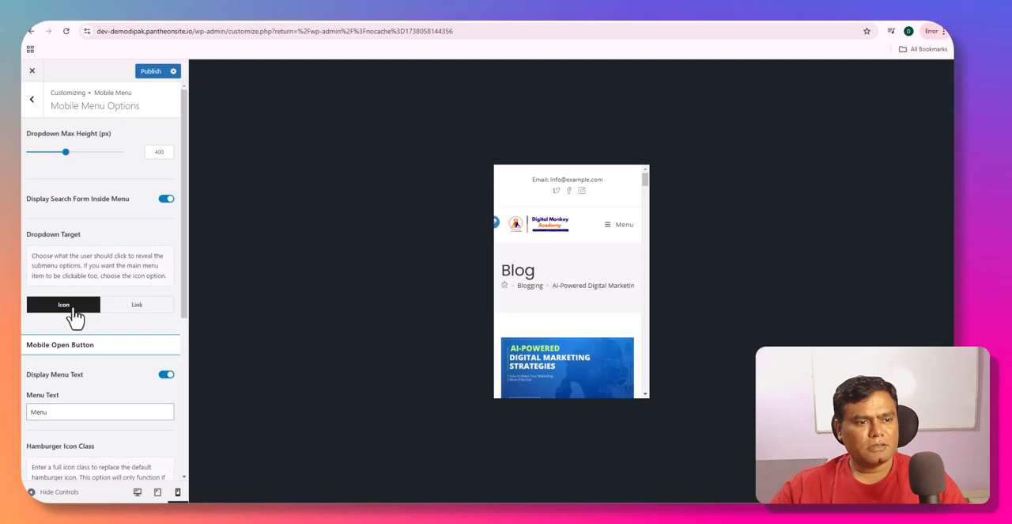
pyautogui.click(615, 228)
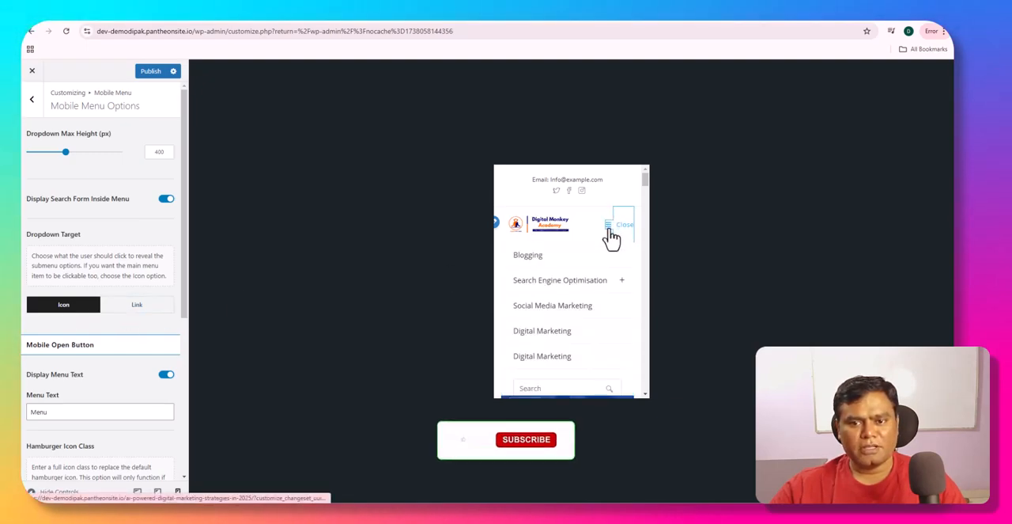
pyautogui.click(622, 282)
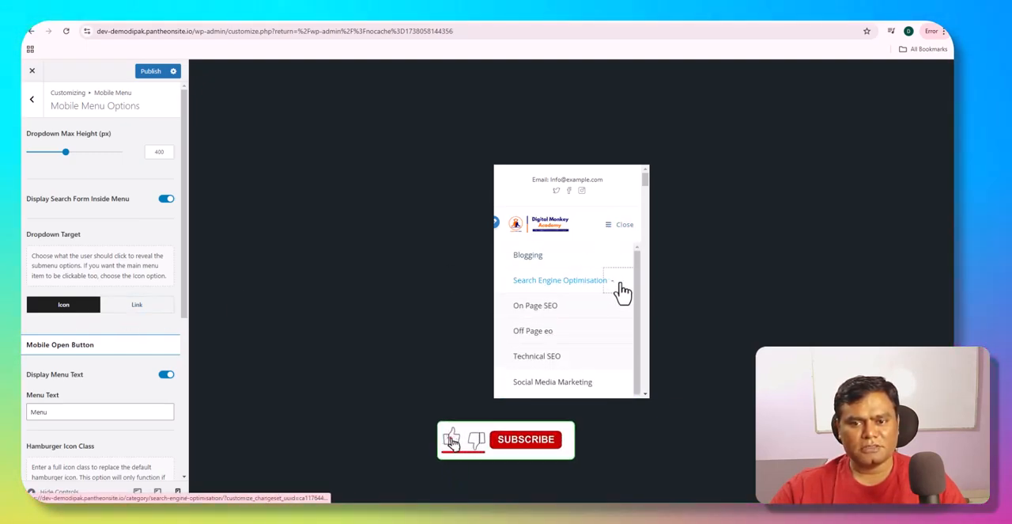
pyautogui.click(623, 282)
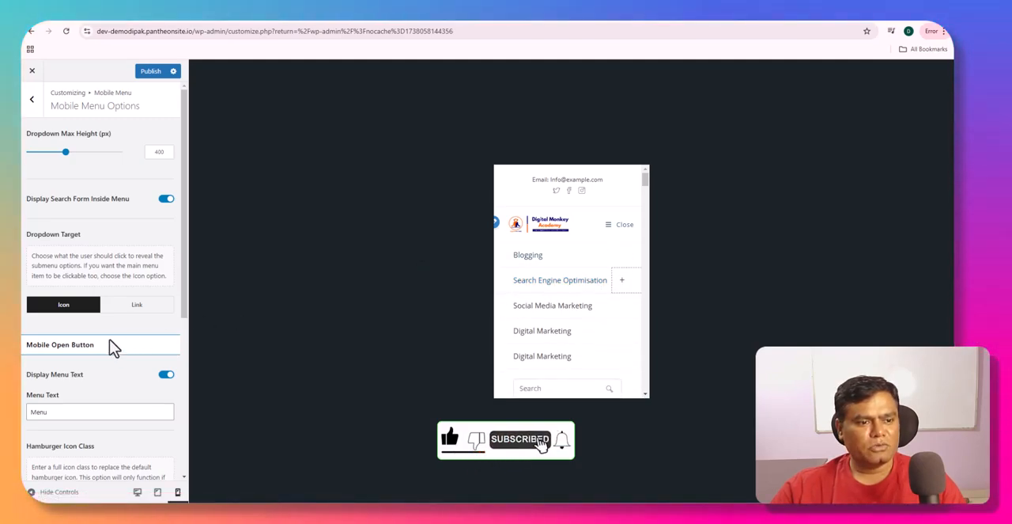
pyautogui.click(125, 310)
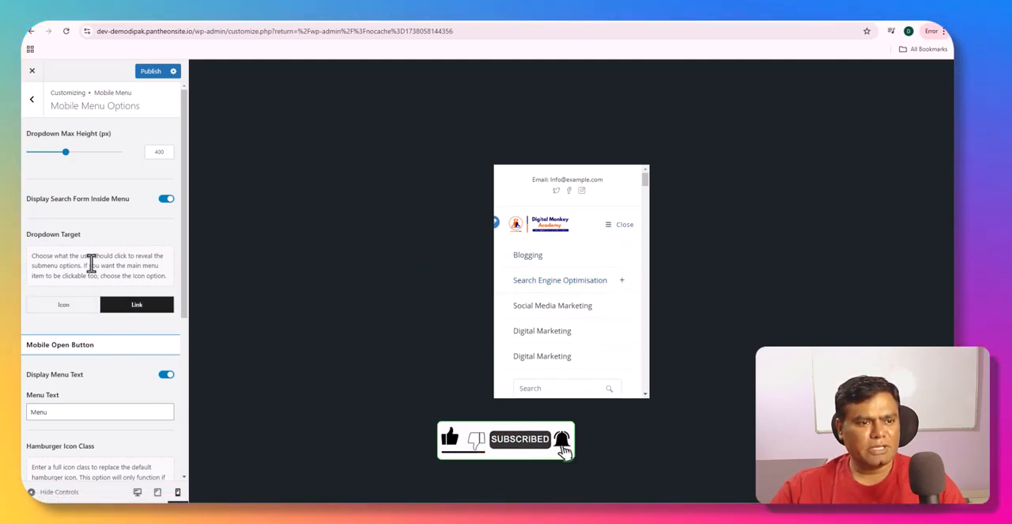
# - Open the Single Post settings of the Blog section and show the post in the desktop preview
pyautogui.click(32, 103)
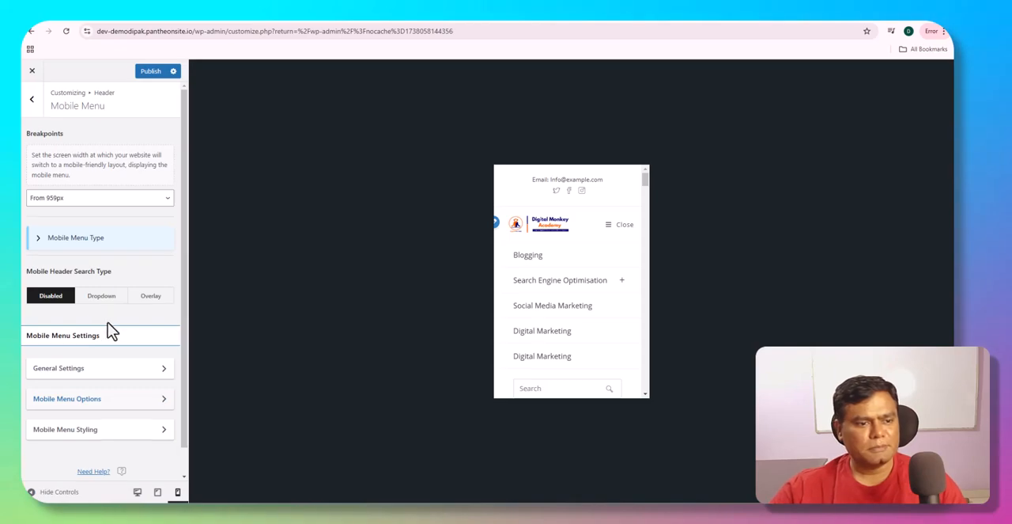
pyautogui.click(32, 101)
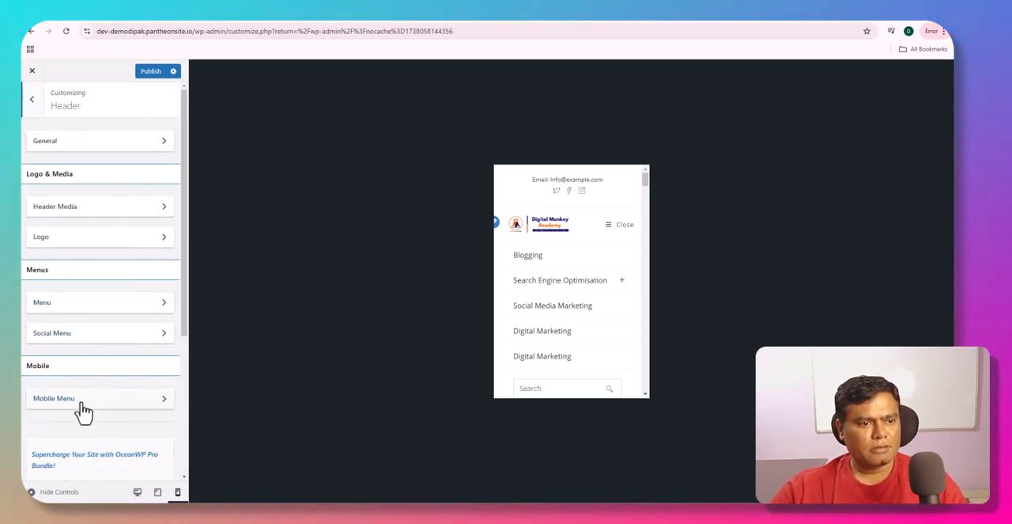
pyautogui.click(31, 100)
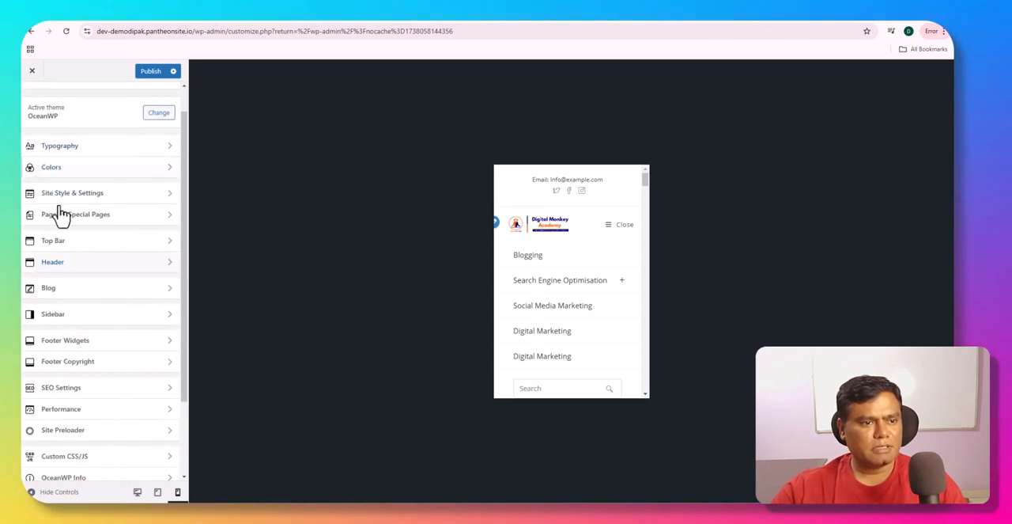
pyautogui.click(73, 292)
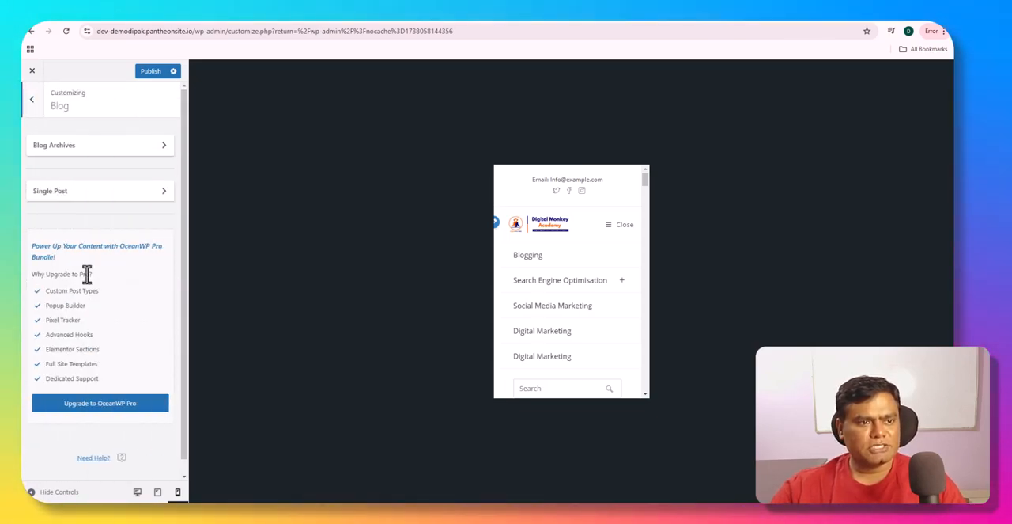
pyautogui.click(139, 196)
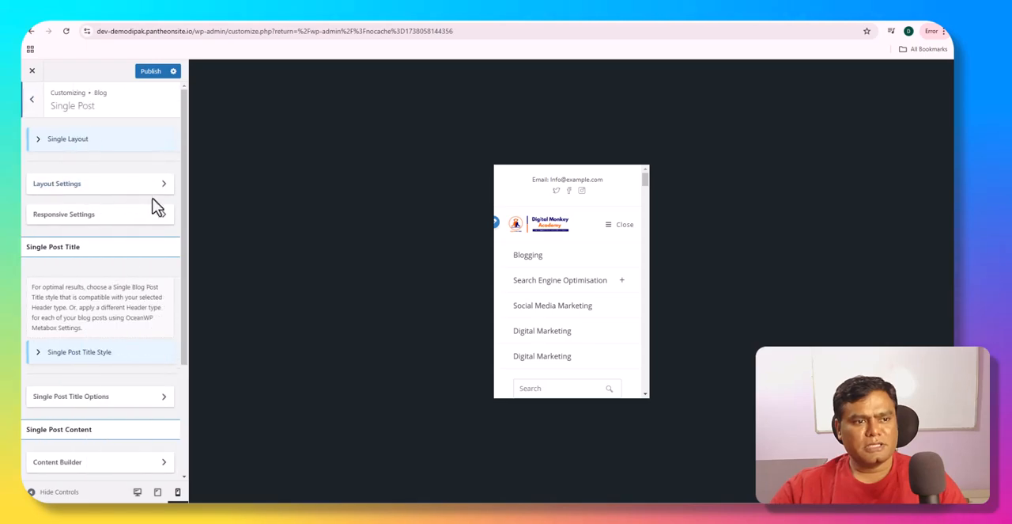
pyautogui.click(136, 493)
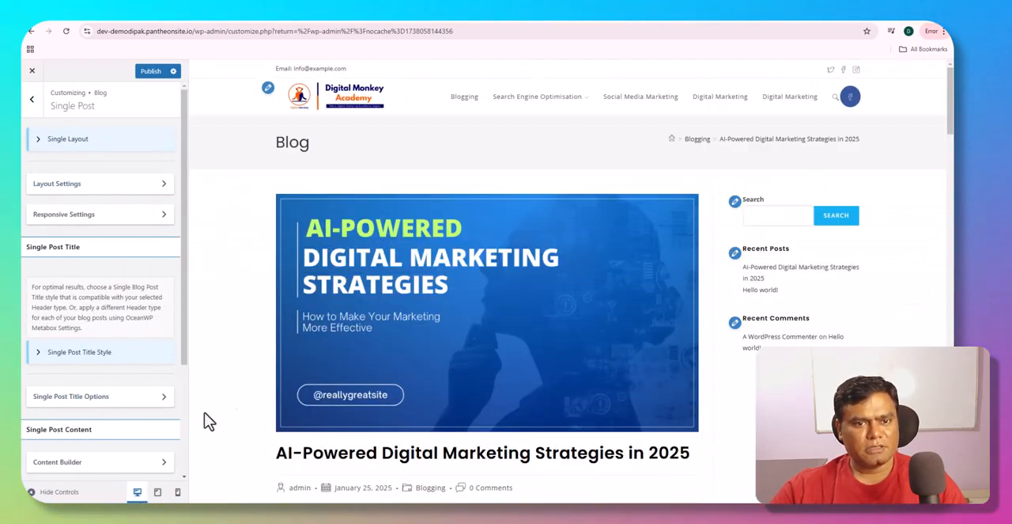
pyautogui.scroll(-3, 227, 309)
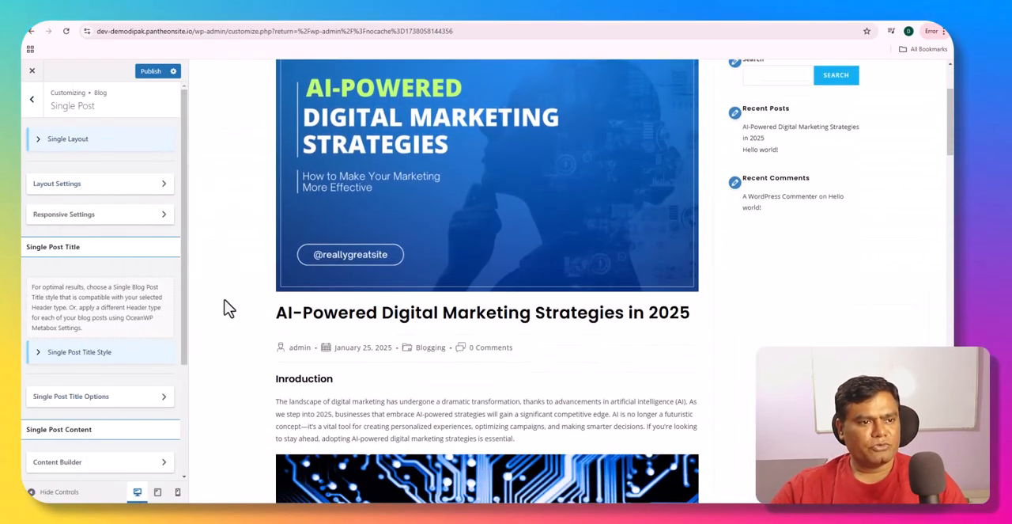
# - Check the Layout Settings of the Single Post section and return to the Single Post options
pyautogui.scroll(3, 227, 309)
pyautogui.click(116, 192)
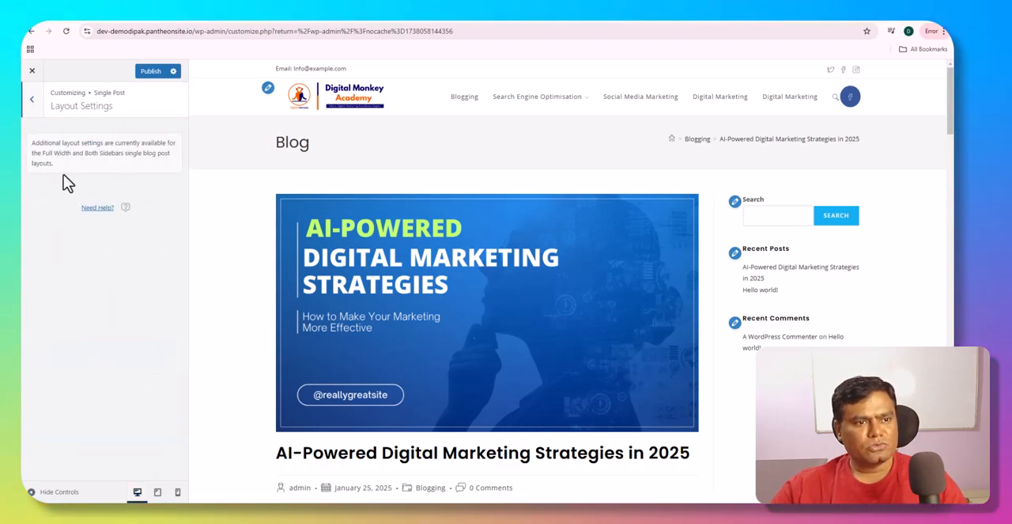
pyautogui.click(33, 100)
# - Try Post Title as the Single Post Title in the Single Post Title Options, and switch back to Blog
pyautogui.scroll(-3, 72, 324)
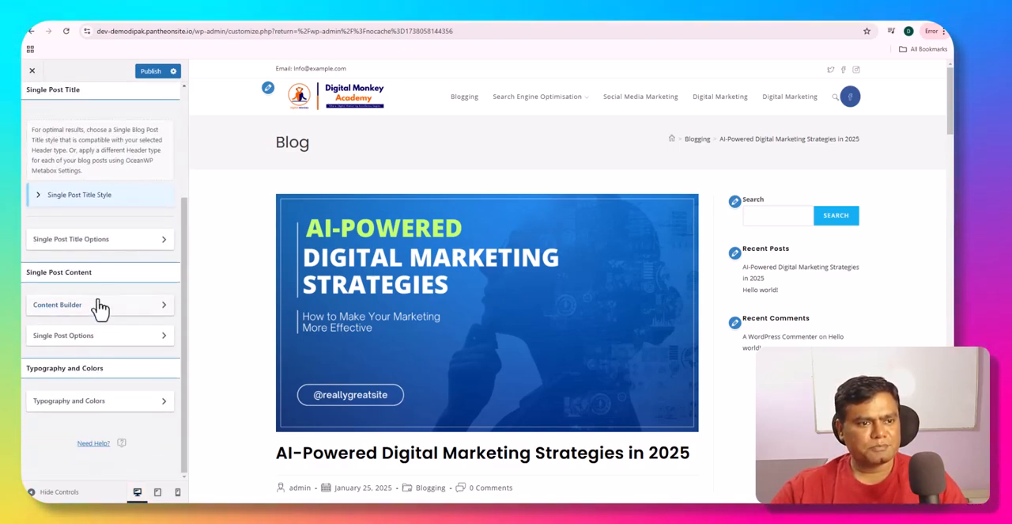
pyautogui.click(116, 246)
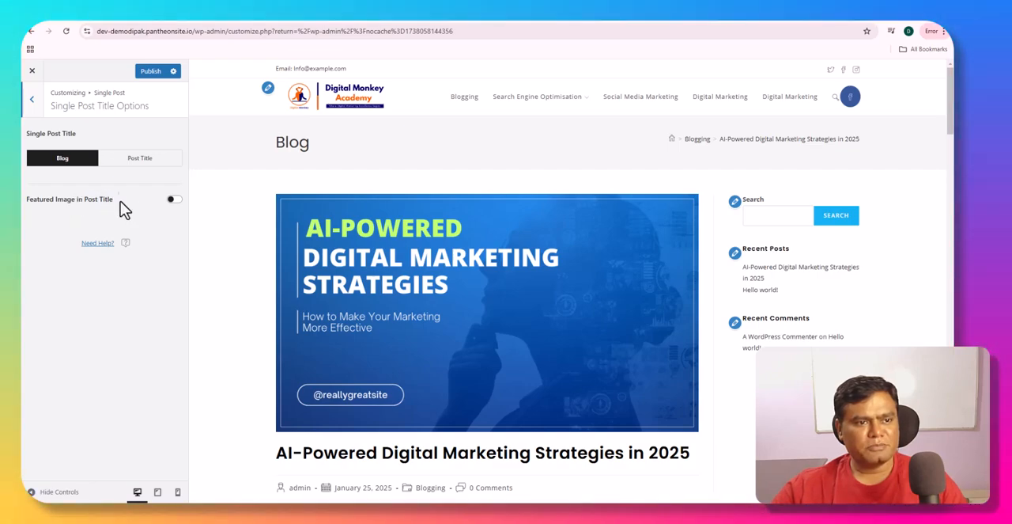
pyautogui.click(142, 160)
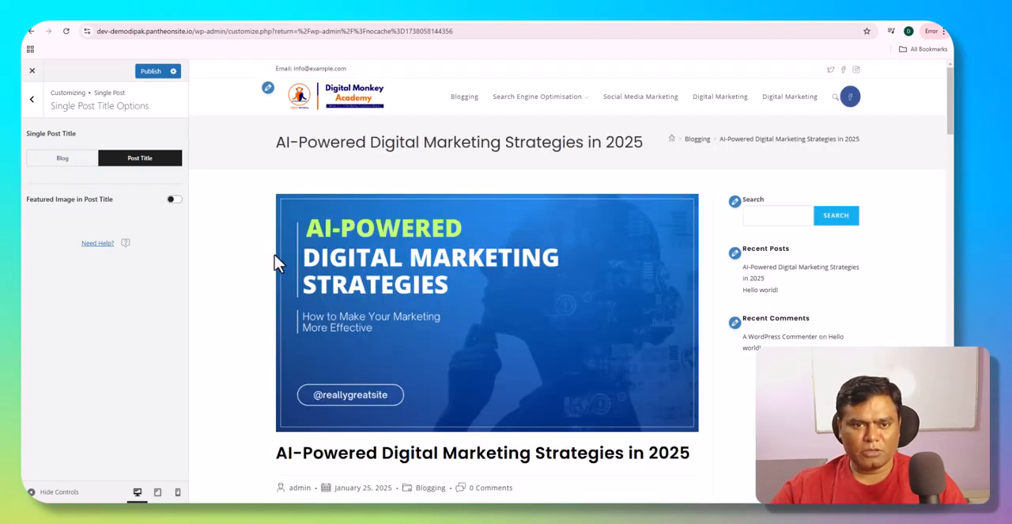
pyautogui.click(76, 163)
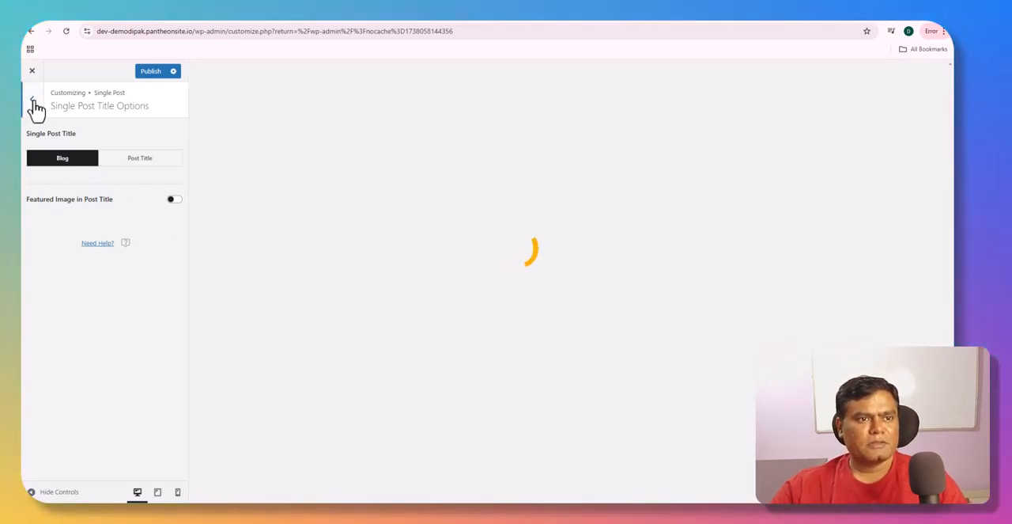
pyautogui.click(34, 102)
# - Open the Content Builder of the Single Post section and show its Main Content Elements alongside the post preview
pyautogui.scroll(-3, 102, 361)
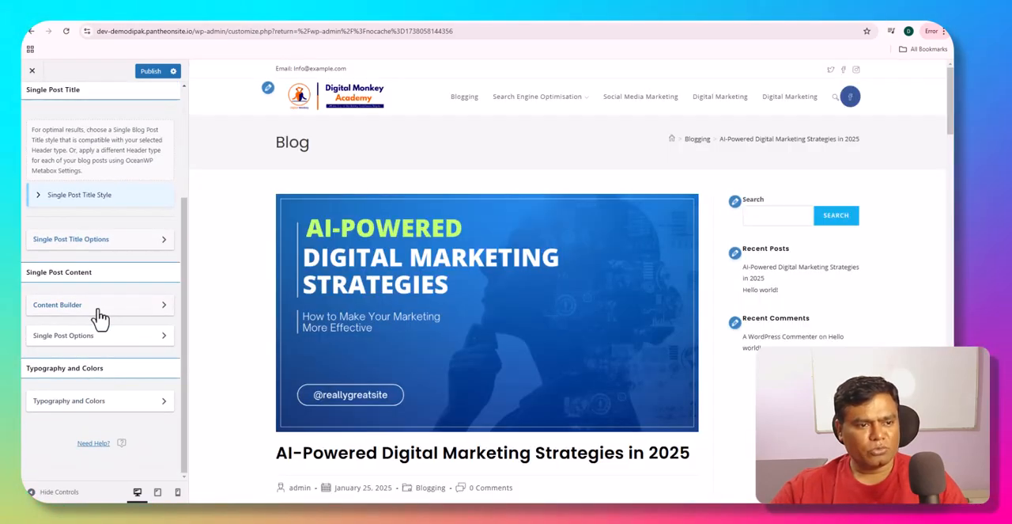
pyautogui.click(101, 314)
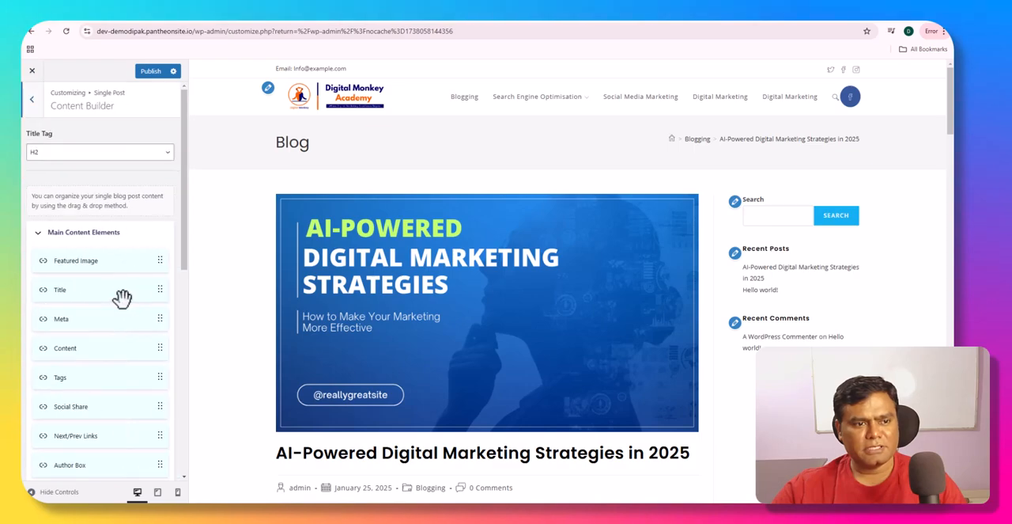
pyautogui.scroll(-2, 108, 309)
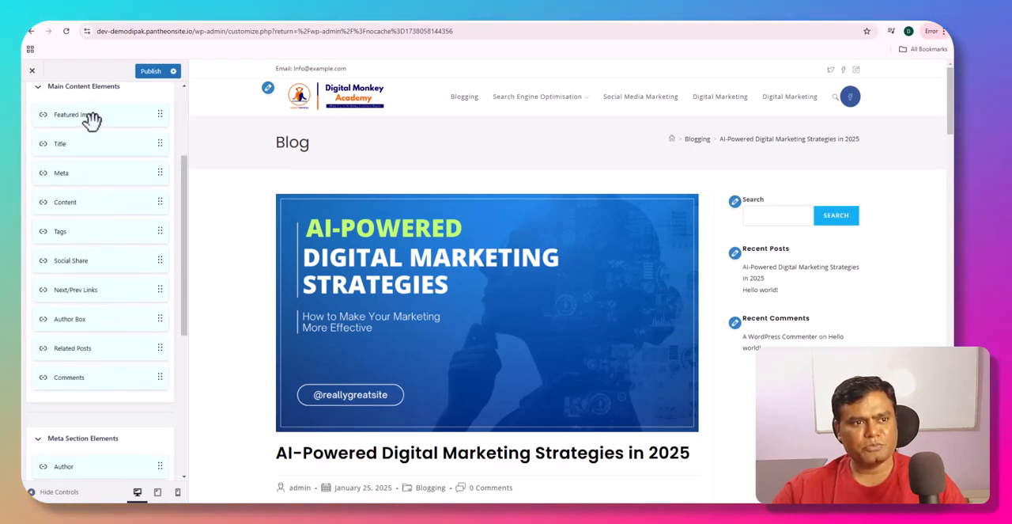
pyautogui.scroll(-2, 379, 299)
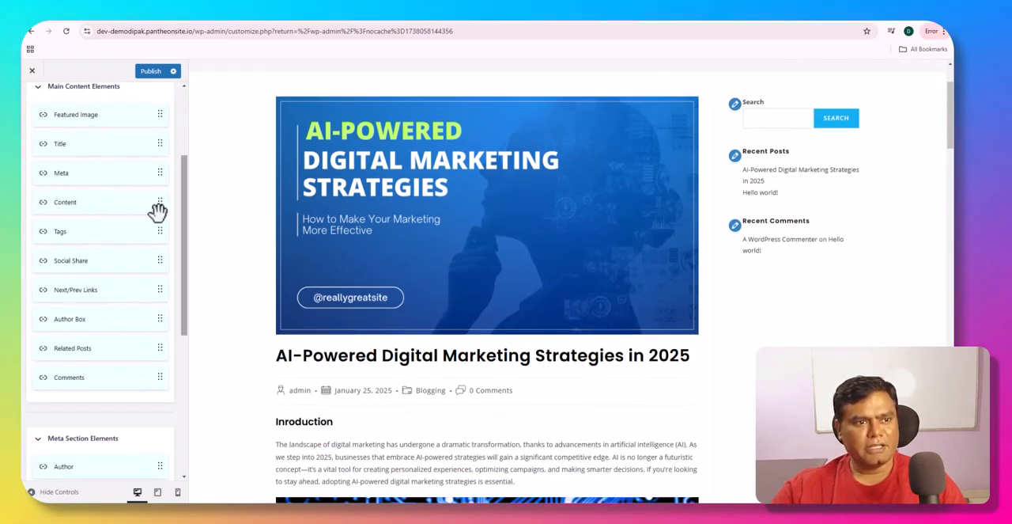
# - Try placing Title above Featured Image in the Main Content Elements, and move it back below
pyautogui.moveTo(131, 147); pyautogui.dragTo(136, 109)
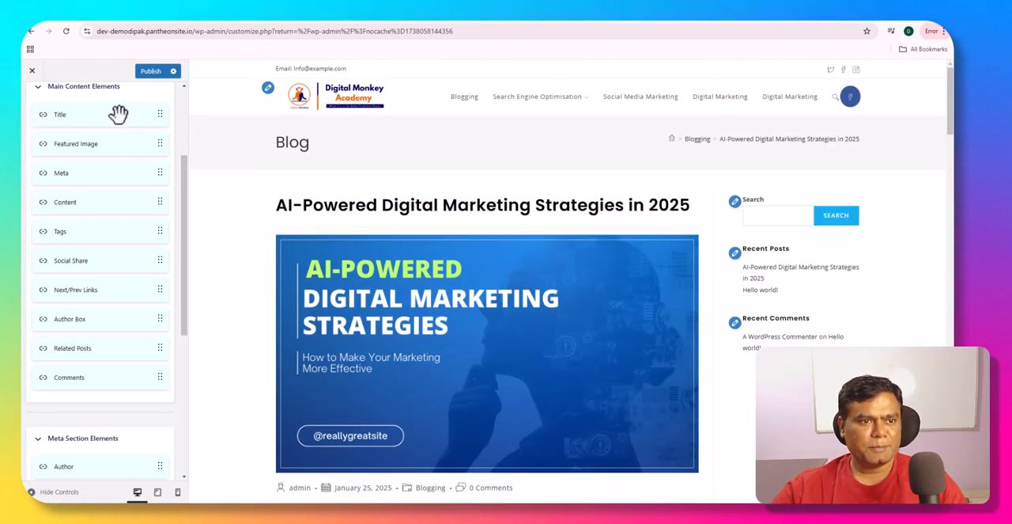
pyautogui.moveTo(120, 114); pyautogui.dragTo(113, 140)
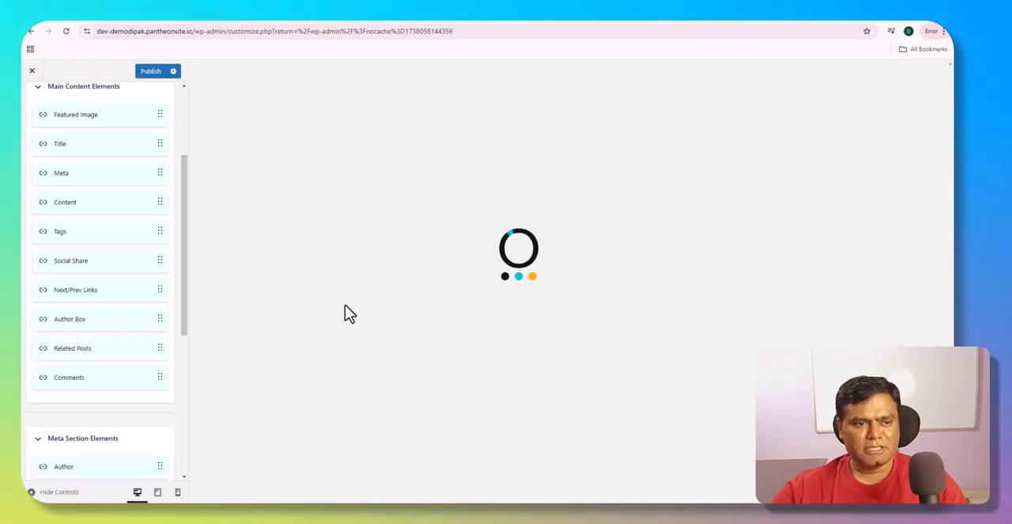
pyautogui.scroll(-3, 376, 332)
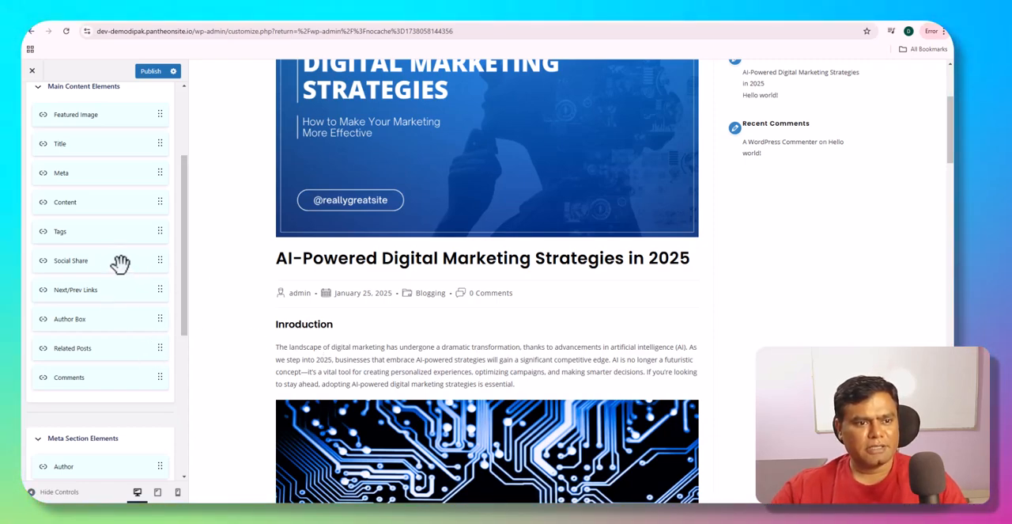
# - Disable the Date element in the Meta Section Elements and check the post's meta line in the preview
pyautogui.scroll(-3, 111, 373)
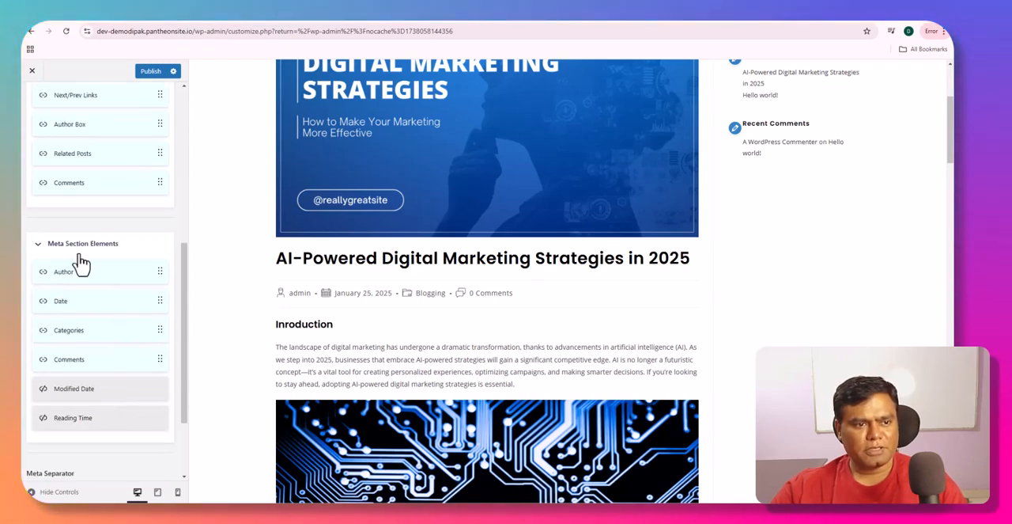
pyautogui.scroll(-1, 319, 298)
pyautogui.moveTo(272, 294); pyautogui.dragTo(335, 297)
pyautogui.click(357, 257)
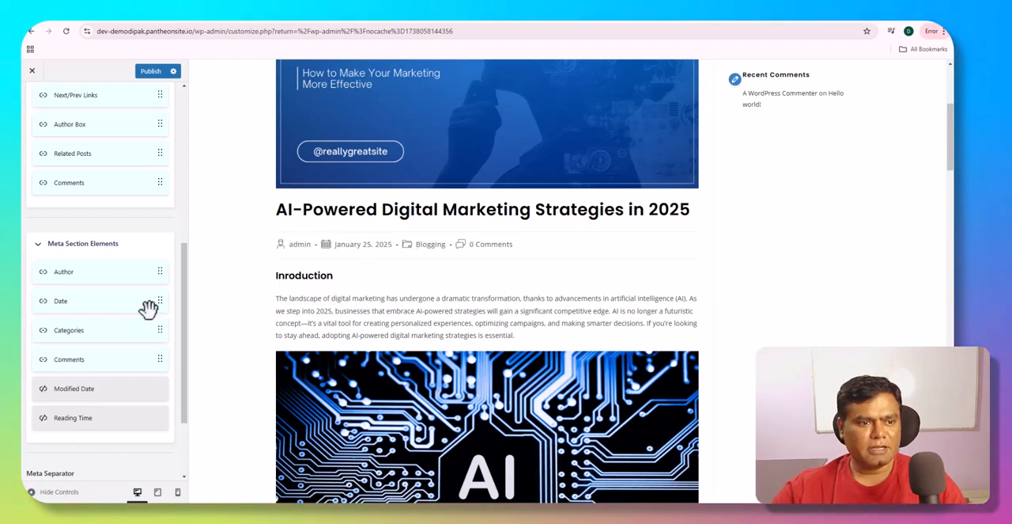
pyautogui.rightClick(63, 302)
pyautogui.press('Escape')
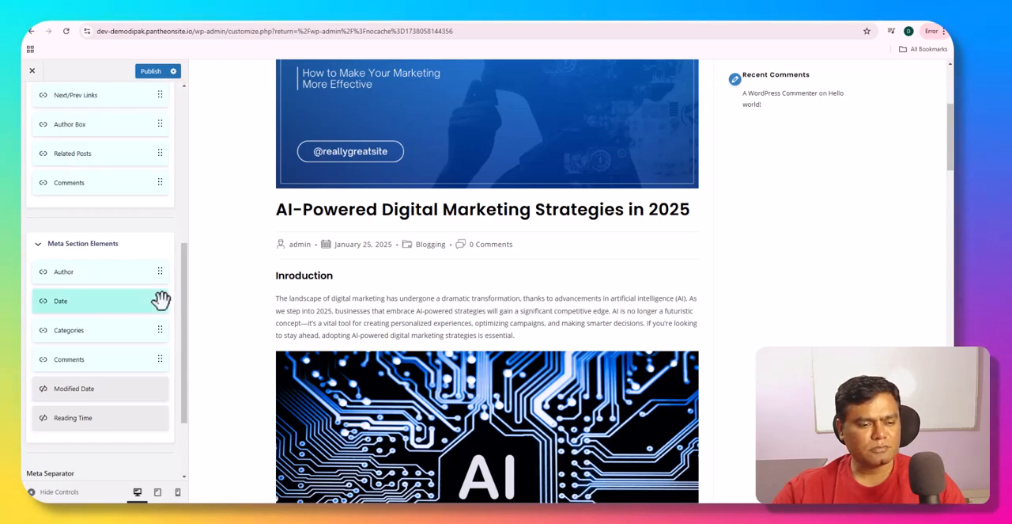
pyautogui.moveTo(43, 316); pyautogui.dragTo(93, 395)
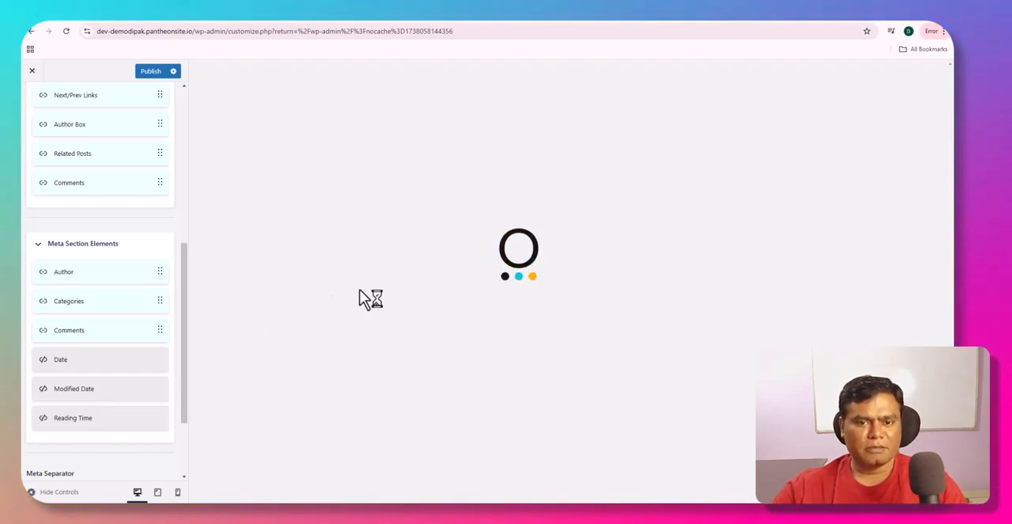
pyautogui.scroll(-3, 394, 344)
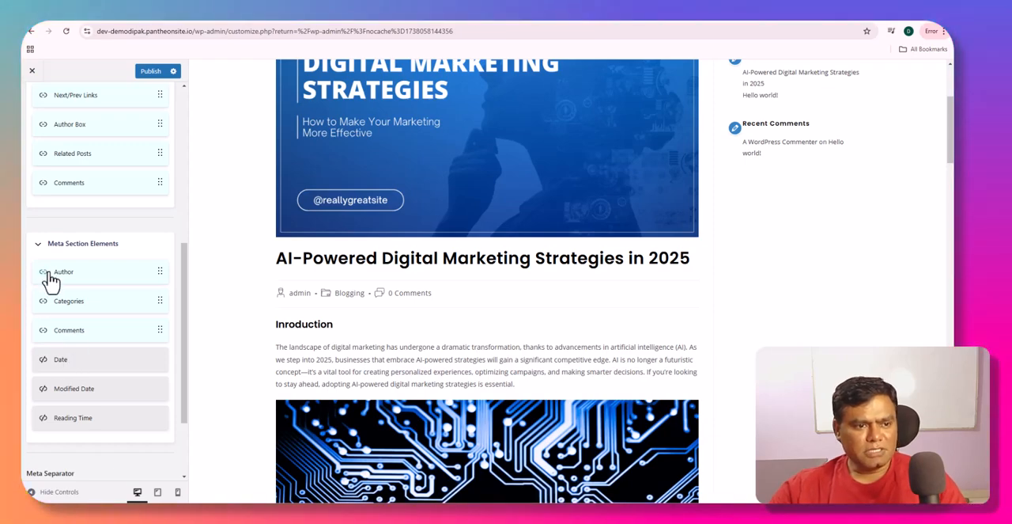
# - Examine the Meta Separator styles in the Content Builder and the Typography and Colors settings of the Single Post section
pyautogui.scroll(-2, 76, 362)
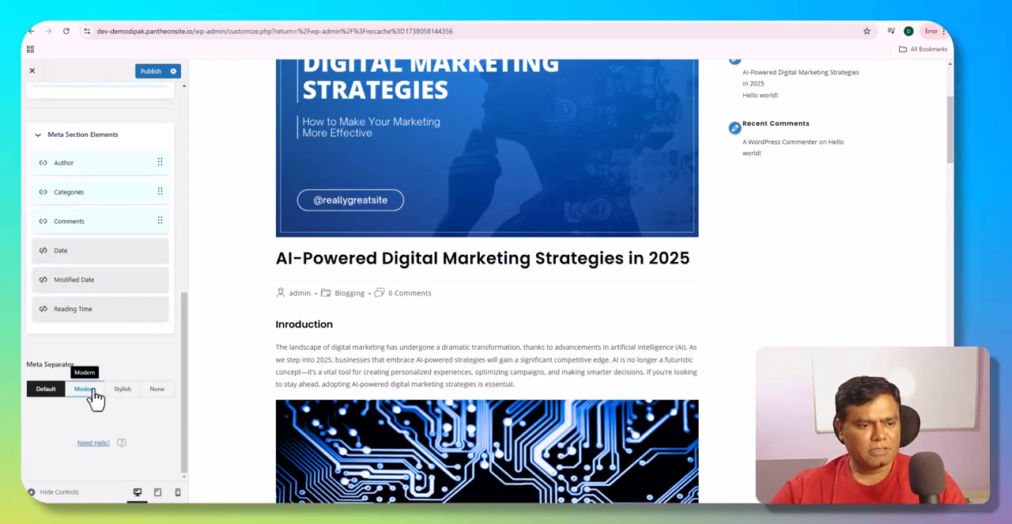
pyautogui.scroll(10, 88, 379)
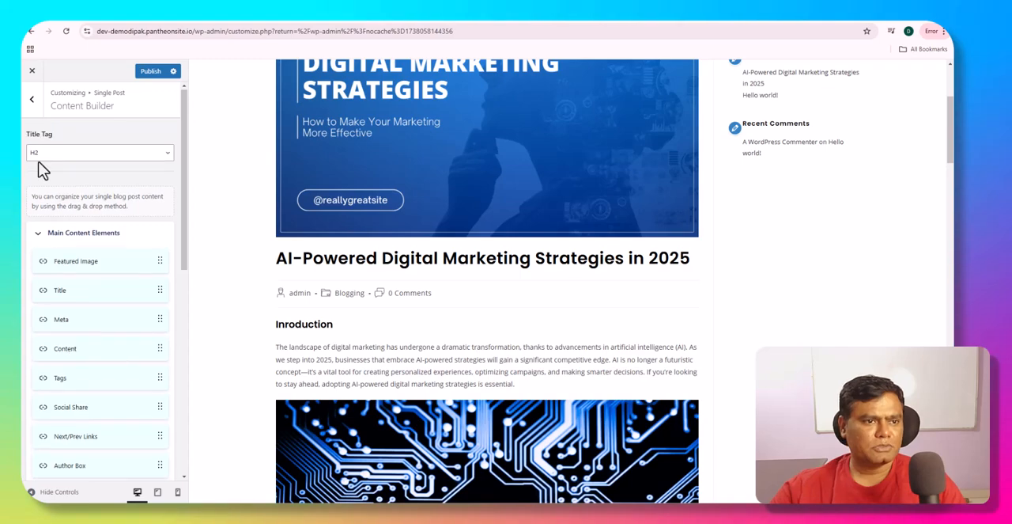
pyautogui.click(33, 104)
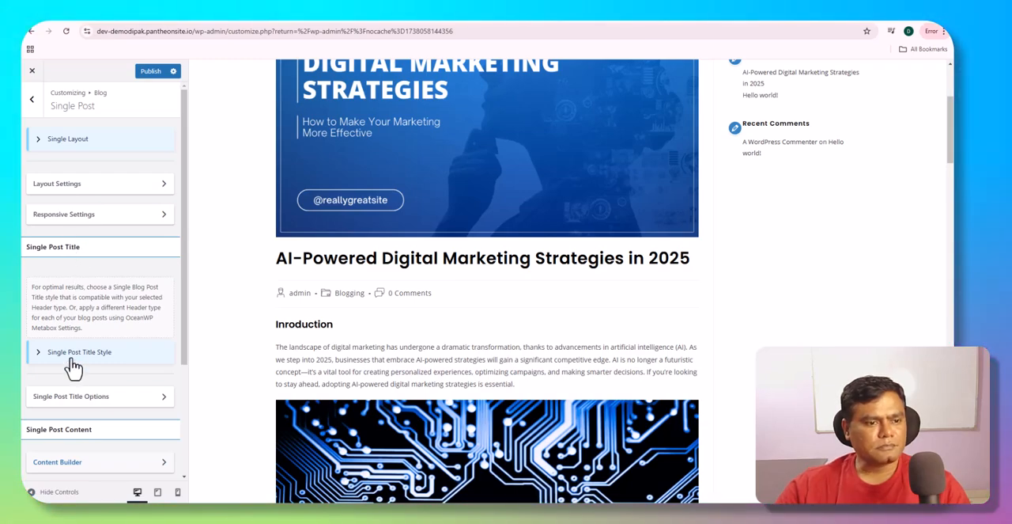
pyautogui.scroll(-2, 73, 356)
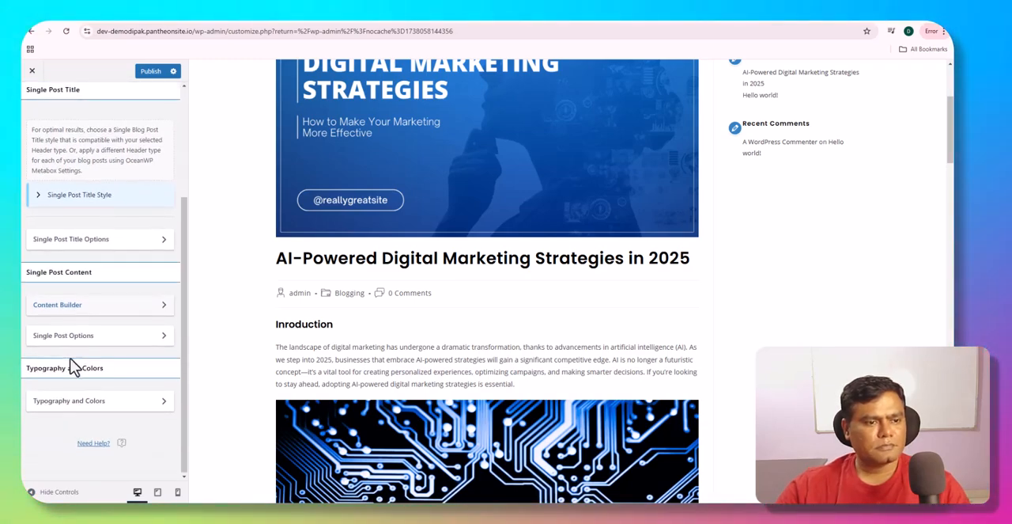
pyautogui.click(79, 407)
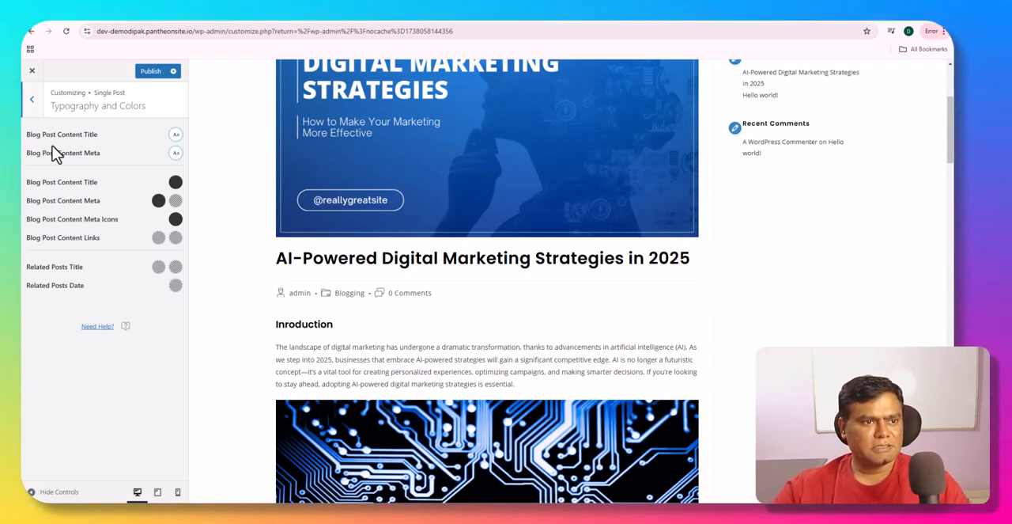
pyautogui.click(33, 101)
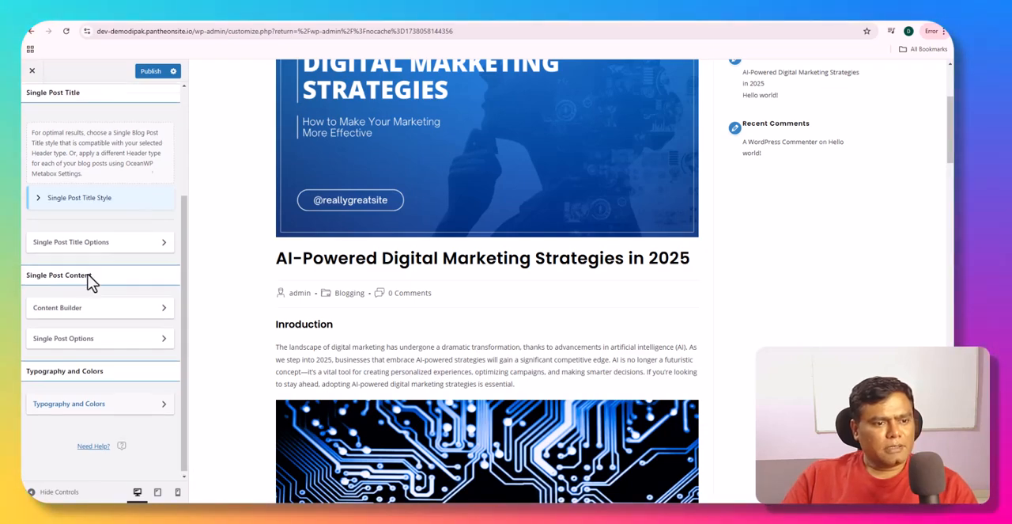
# - Leave the Blog settings, open the Sidebar settings, and show the post's sidebar widgets in the preview
pyautogui.scroll(2, 30, 135)
pyautogui.click(31, 100)
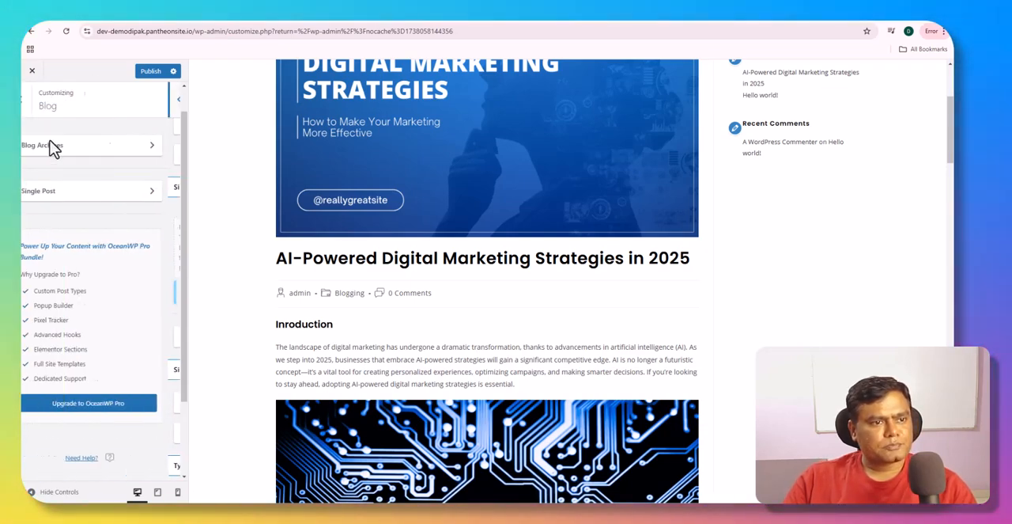
pyautogui.click(34, 103)
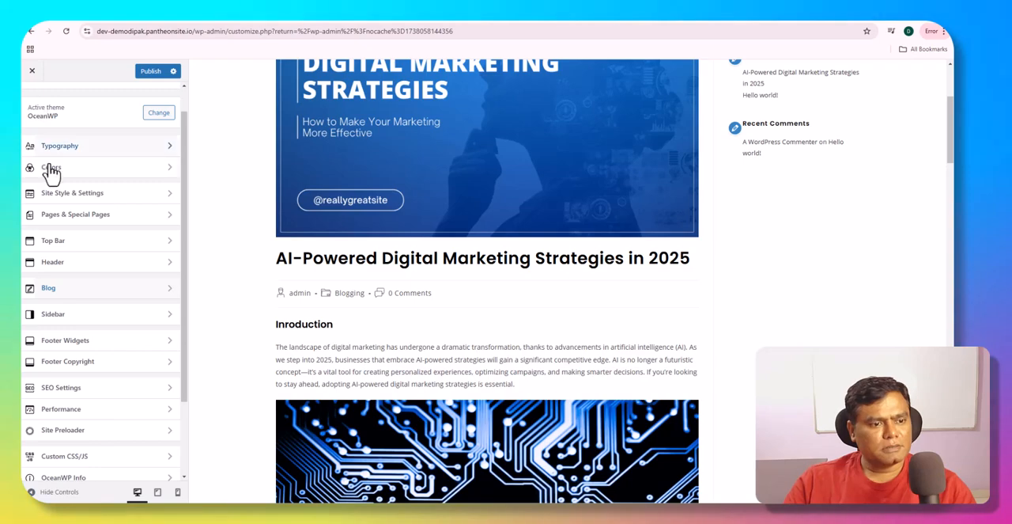
pyautogui.click(79, 316)
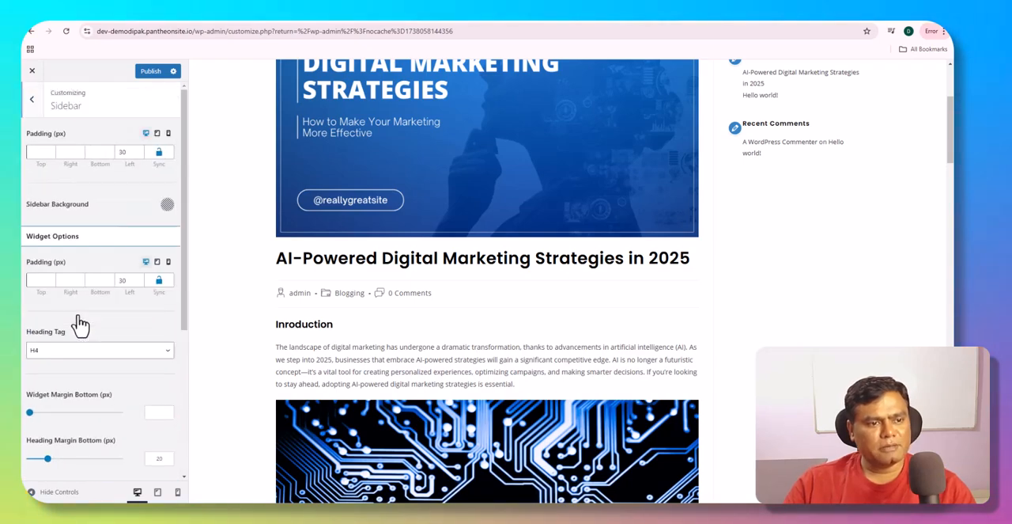
pyautogui.scroll(3, 759, 237)
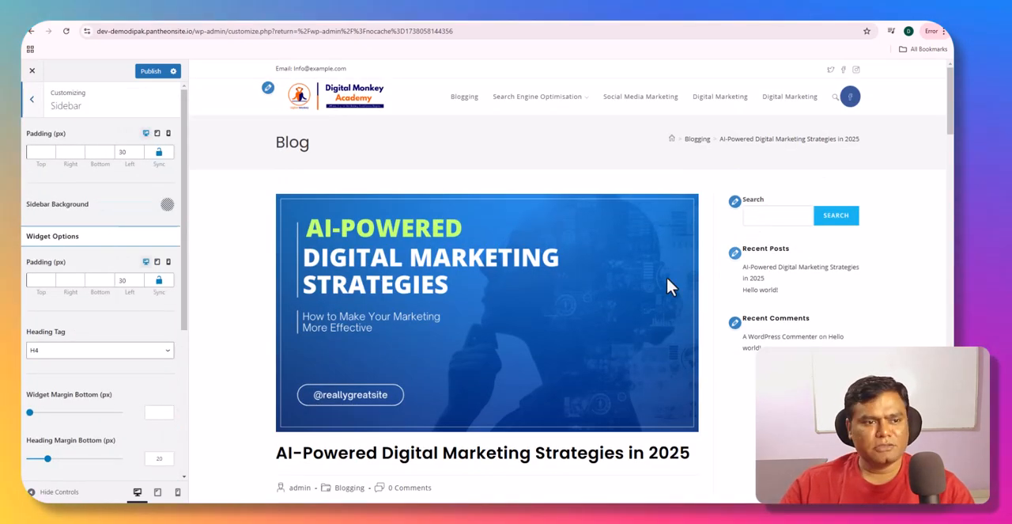
# - Try a dark red SB Widget Background in the sidebar colors, and set it to white (FFFFFF)
pyautogui.scroll(-3, 170, 297)
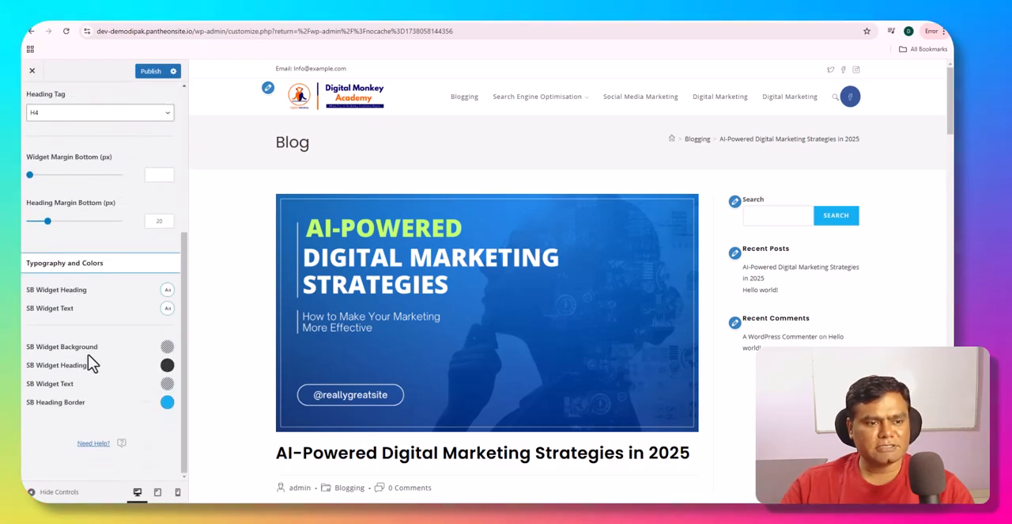
pyautogui.click(166, 348)
pyautogui.click(143, 406)
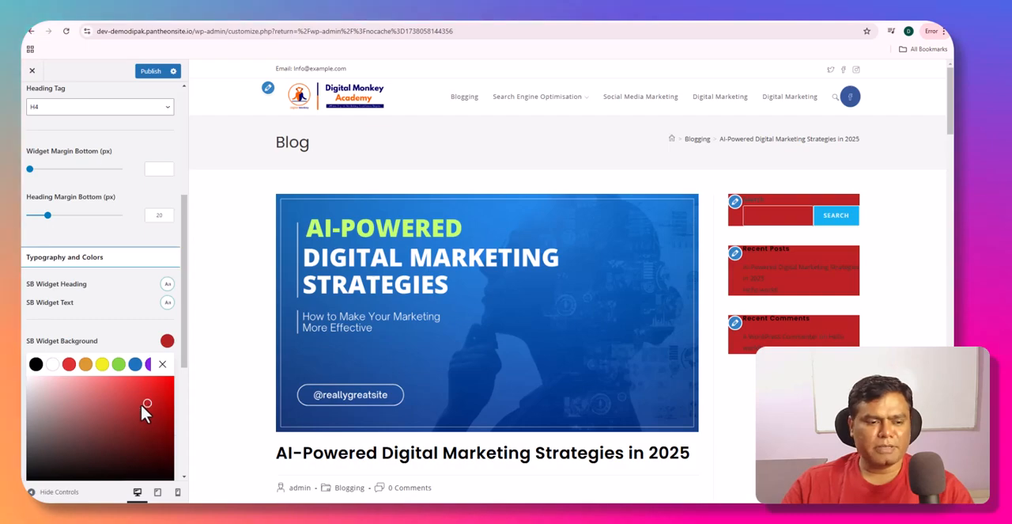
pyautogui.click(52, 363)
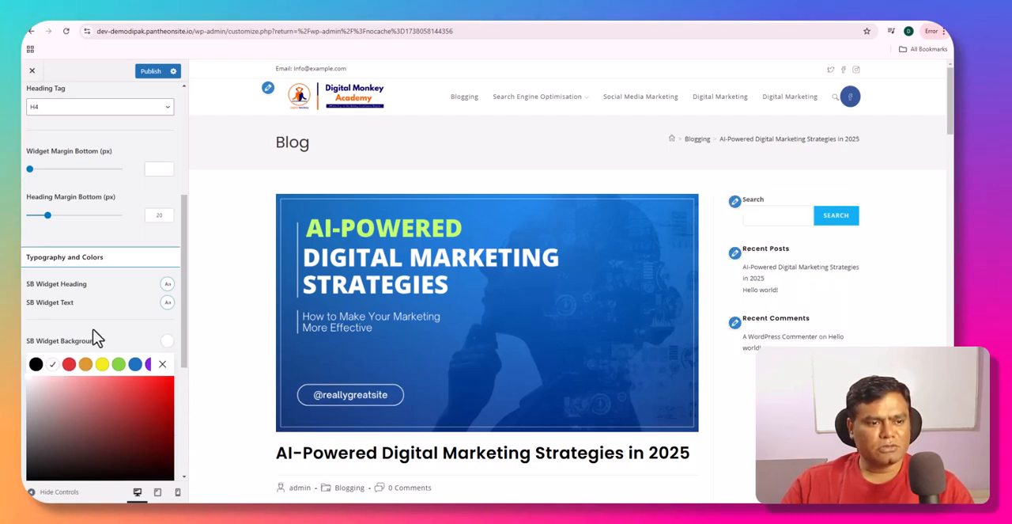
pyautogui.scroll(-5, 113, 326)
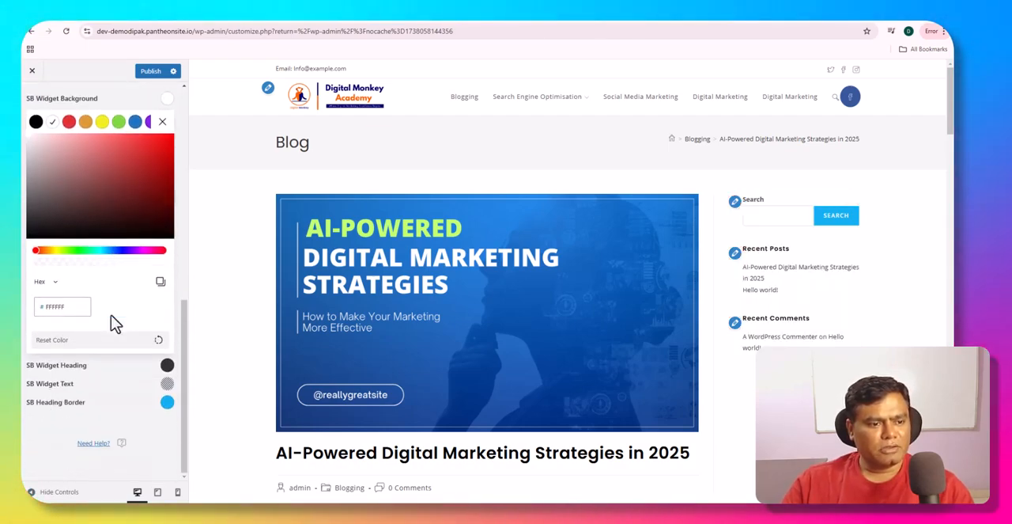
# - Increase the sidebar's Widget Margin Bottom to about 48 px and look over the remaining typography and color settings
pyautogui.scroll(5, 111, 325)
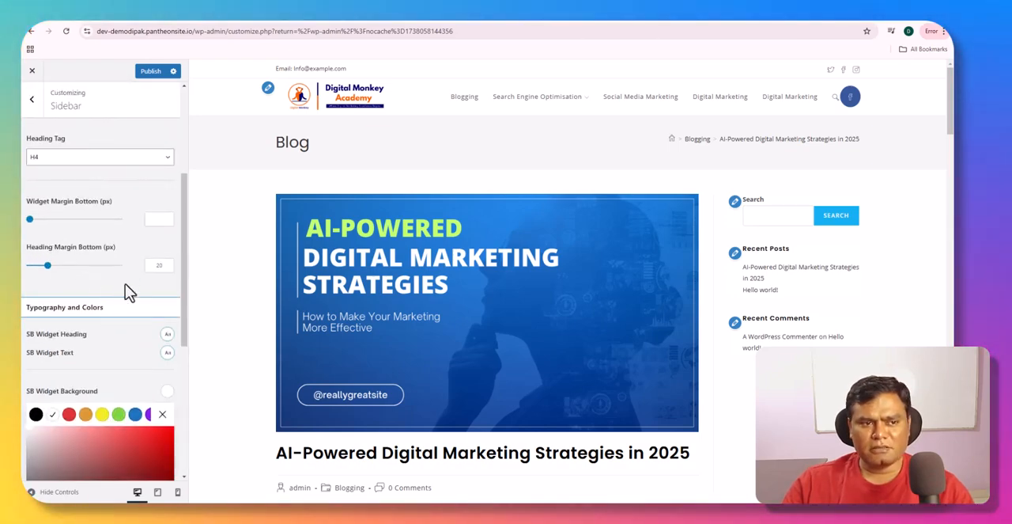
pyautogui.moveTo(30, 221); pyautogui.dragTo(68, 230)
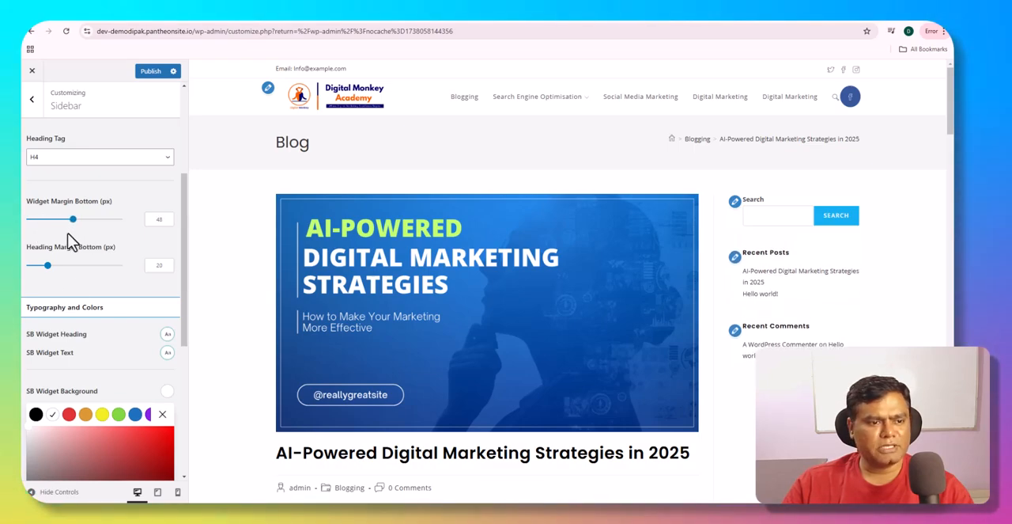
pyautogui.scroll(-4, 69, 300)
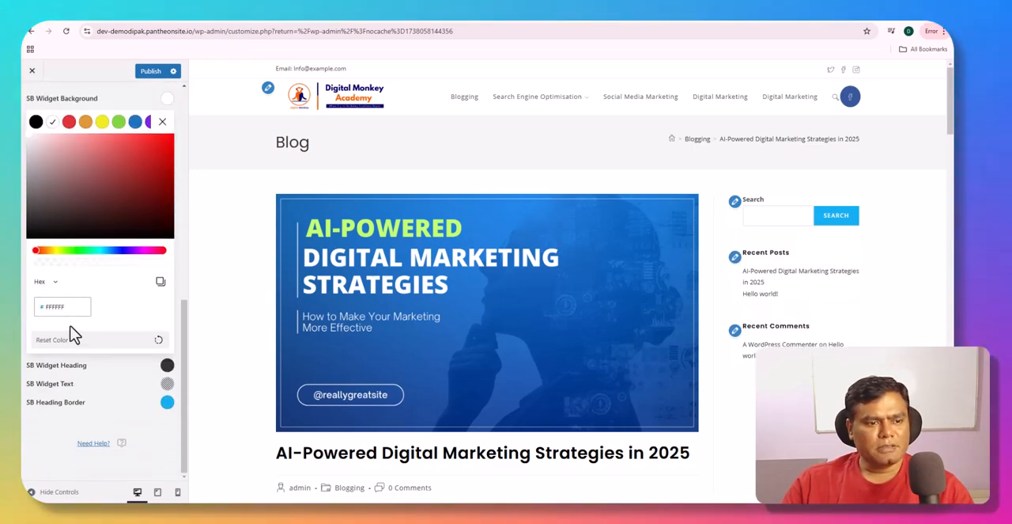
pyautogui.scroll(6, 39, 190)
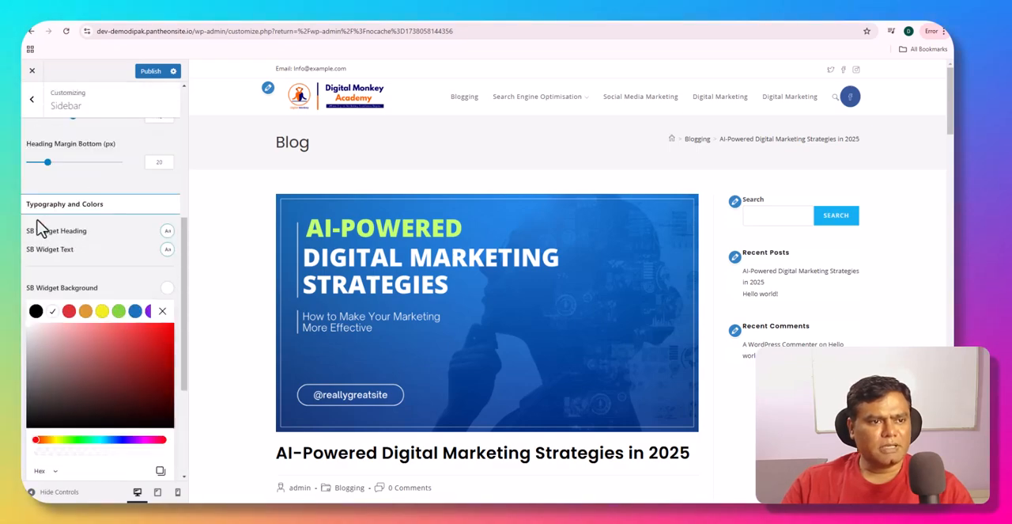
# - Leave the Sidebar settings, open the Footer Copyright settings, and bring the page footer into view in the preview
pyautogui.click(32, 103)
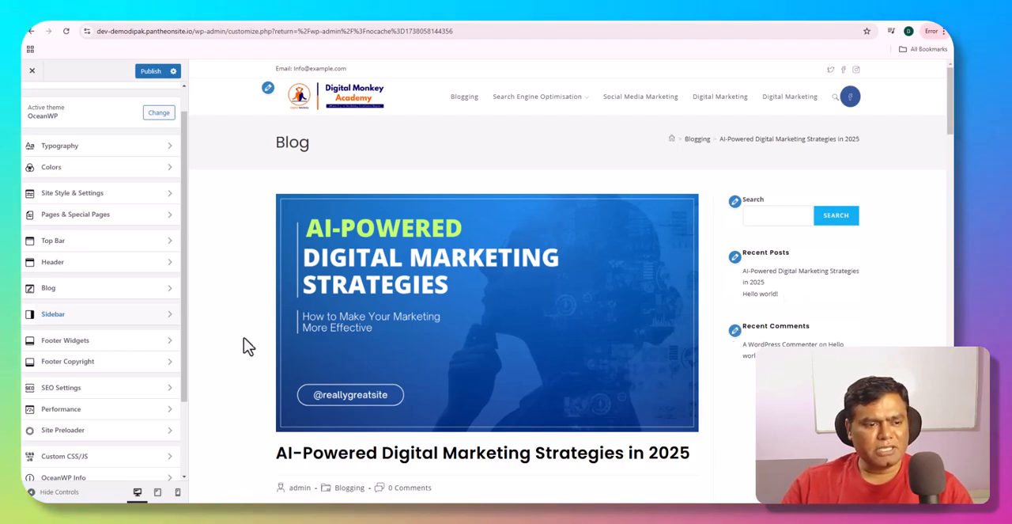
pyautogui.scroll(-2, 87, 332)
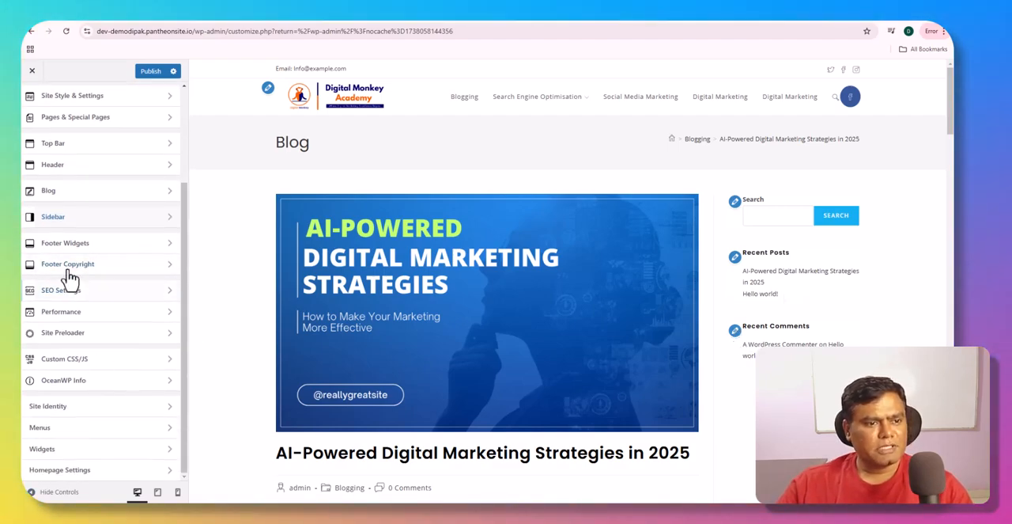
pyautogui.scroll(-10, 317, 383)
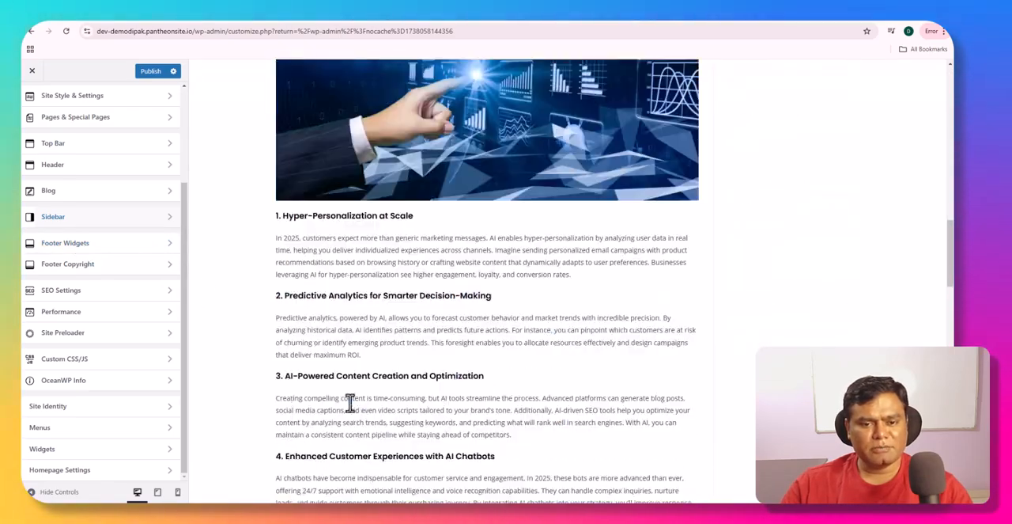
pyautogui.scroll(-15, 349, 396)
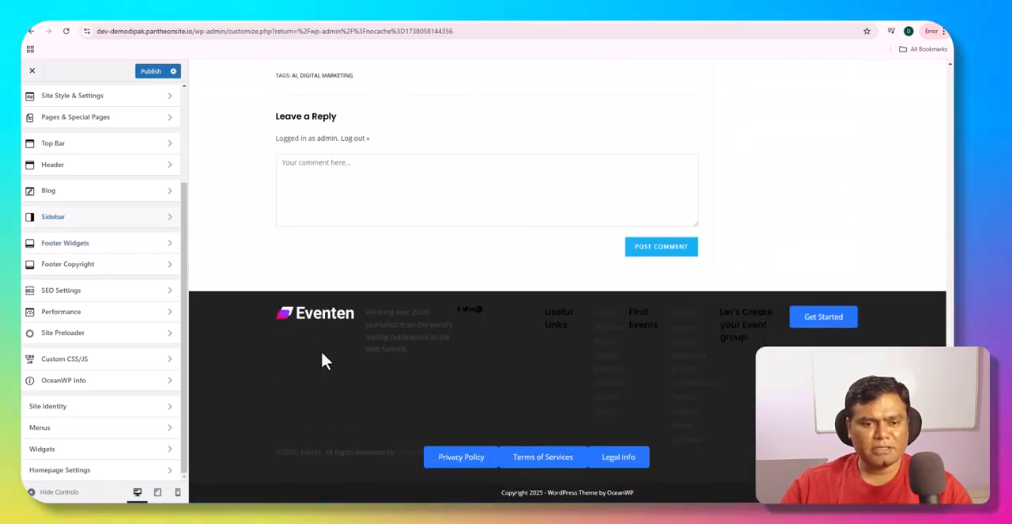
pyautogui.scroll(12, 281, 378)
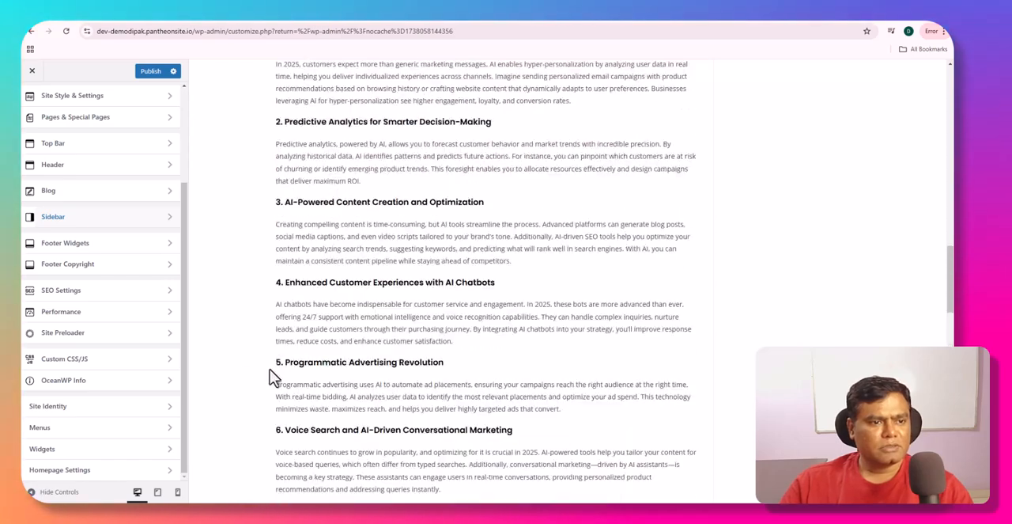
pyautogui.click(108, 266)
pyautogui.scroll(-8, 336, 372)
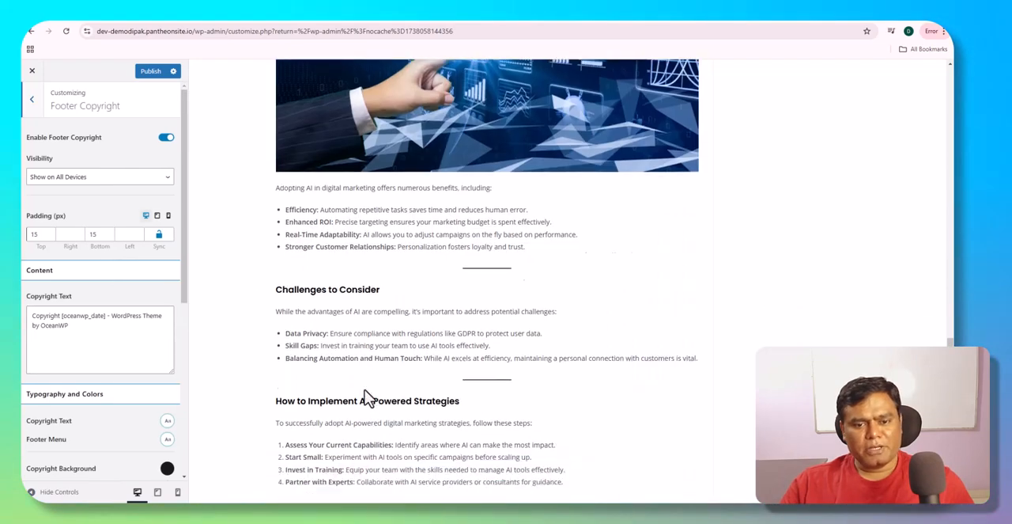
pyautogui.scroll(-10, 363, 389)
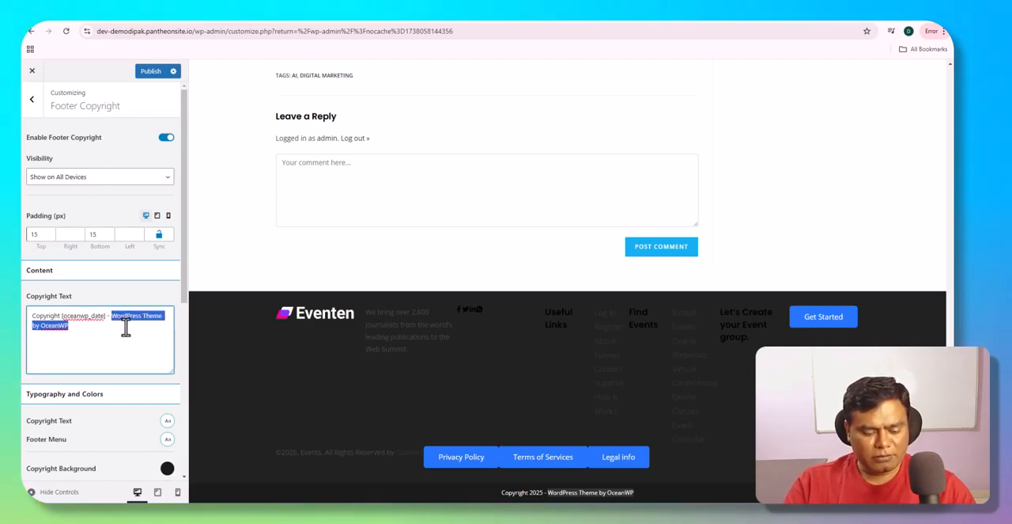
# - Replace the theme credit "WordPress Theme by OceanWP" in the footer's Copyright Text with "Digital Monkey"
pyautogui.write('Digit')
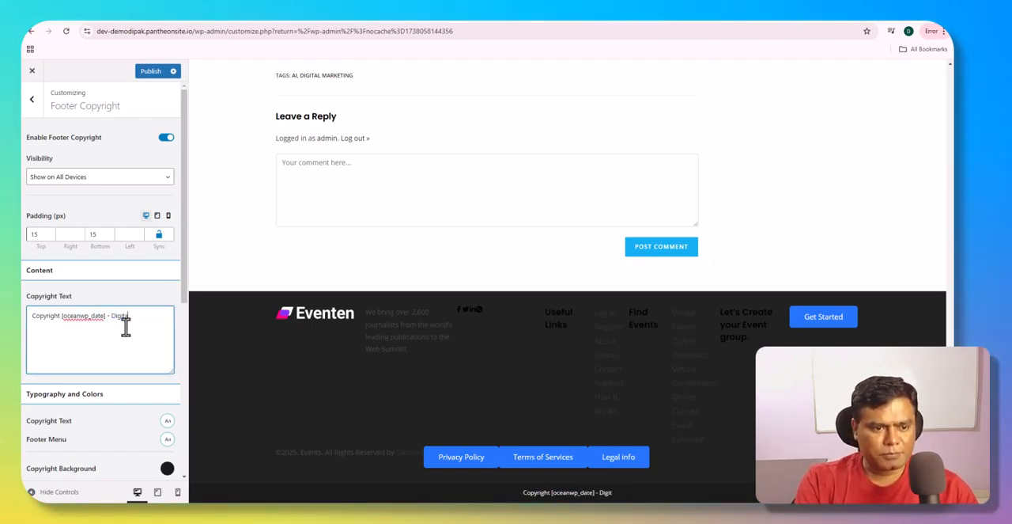
pyautogui.write('al')
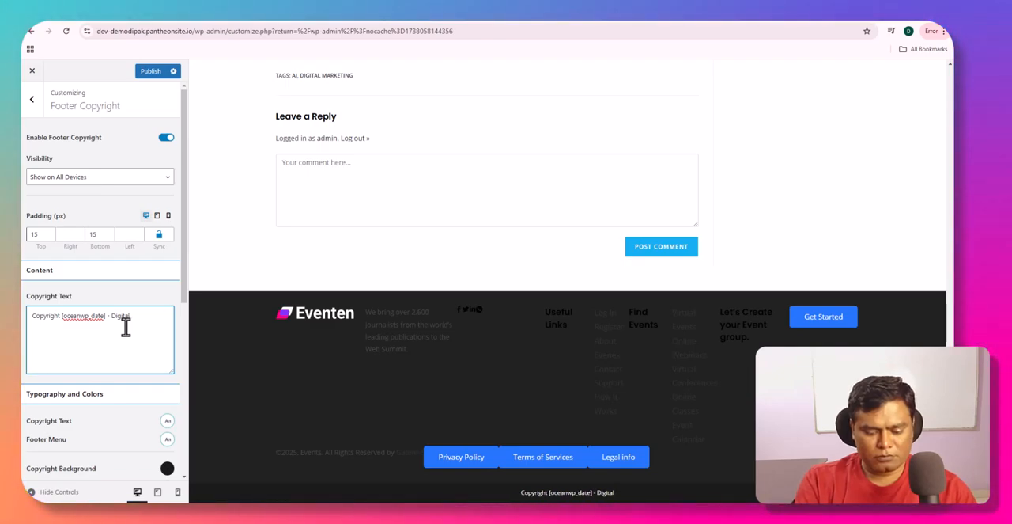
pyautogui.write(' Mo')
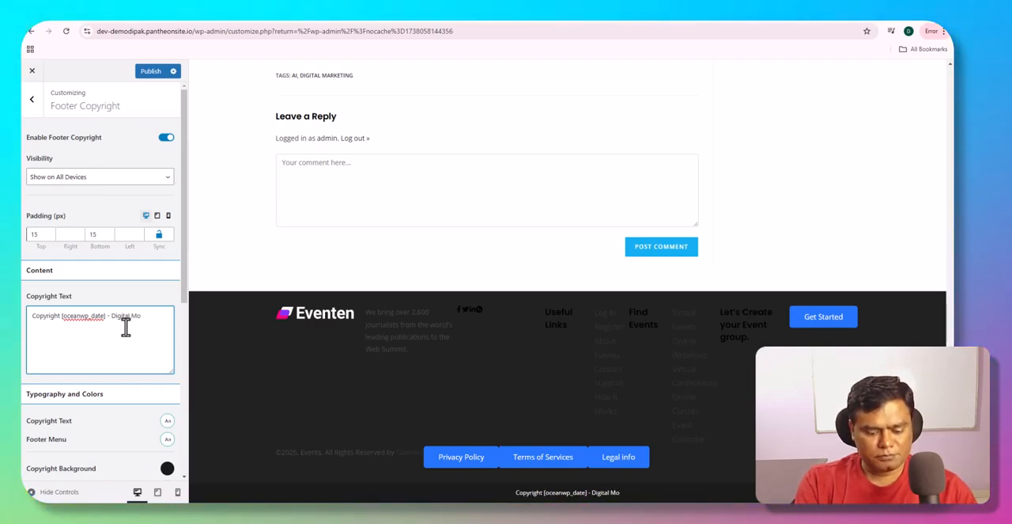
pyautogui.write('nnkey')
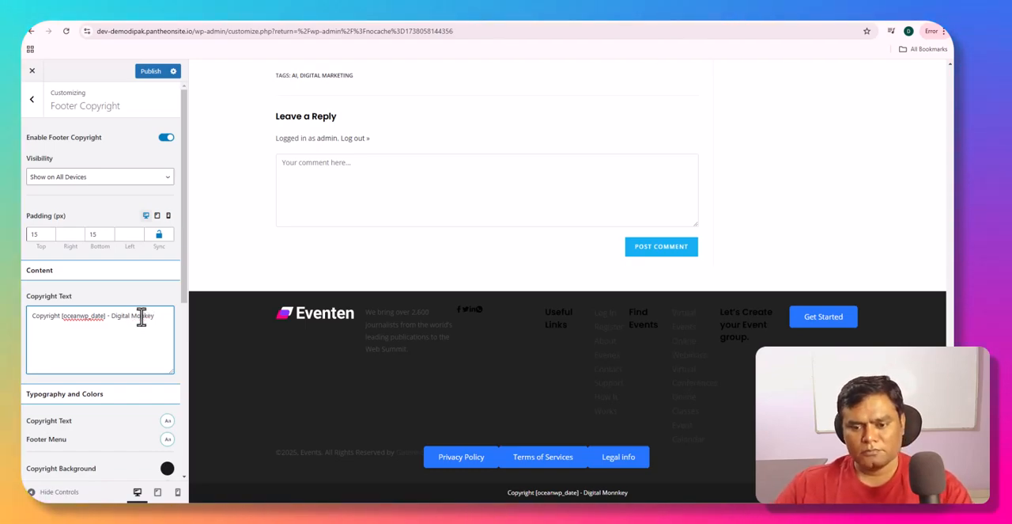
pyautogui.click(166, 421)
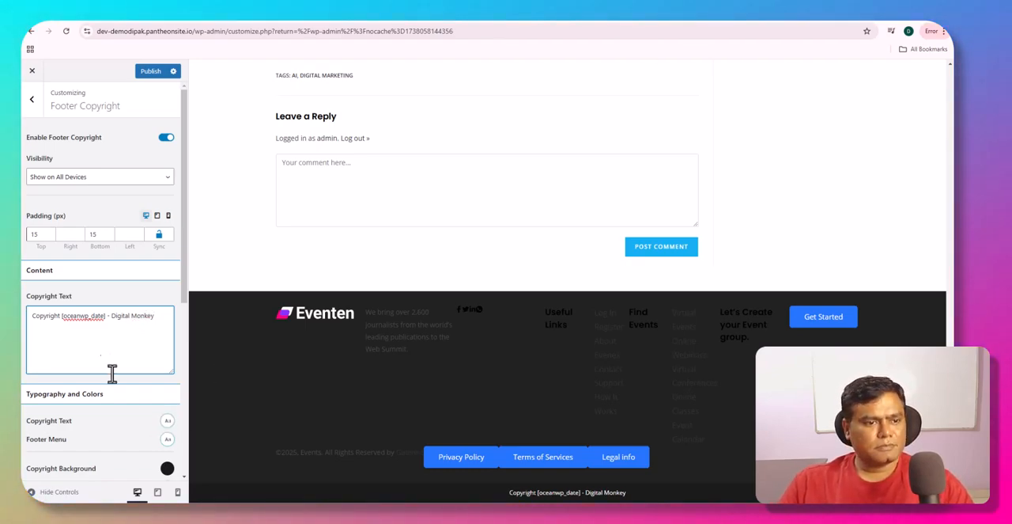
# - Replace the [oceanwp_date] shortcode in the Copyright Text with the year 2025
pyautogui.click(104, 314)
pyautogui.press('BackSpace')
pyautogui.press('BackSpace')
pyautogui.press('BackSpace')
pyautogui.press('BackSpace')
pyautogui.press('BackSpace')
pyautogui.press('BackSpace')
pyautogui.press('BackSpace')
pyautogui.press('BackSpace')
pyautogui.press('BackSpace')
pyautogui.press('BackSpace')
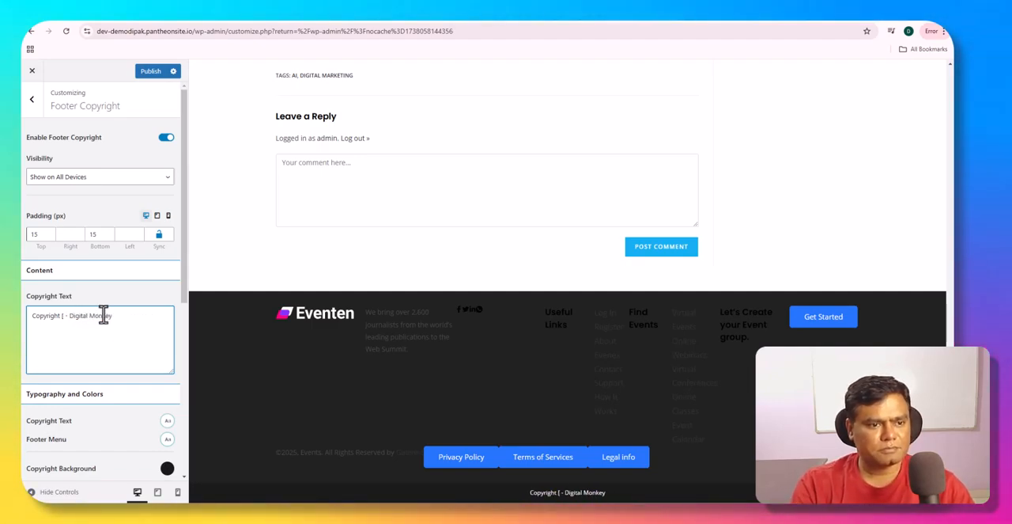
pyautogui.write('2025')
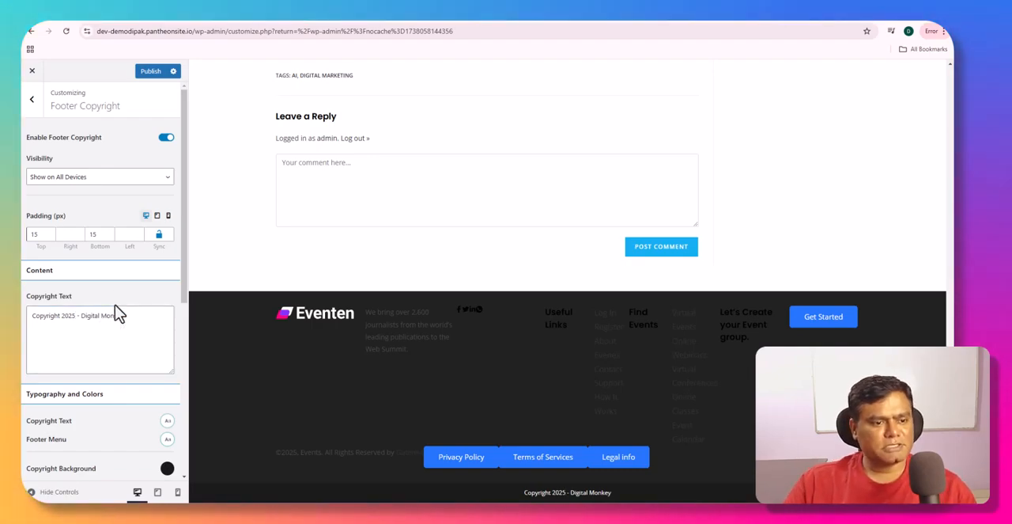
# - Look over the footer copyright's typography and color settings, and publish the customizer changes
pyautogui.scroll(-5, 109, 346)
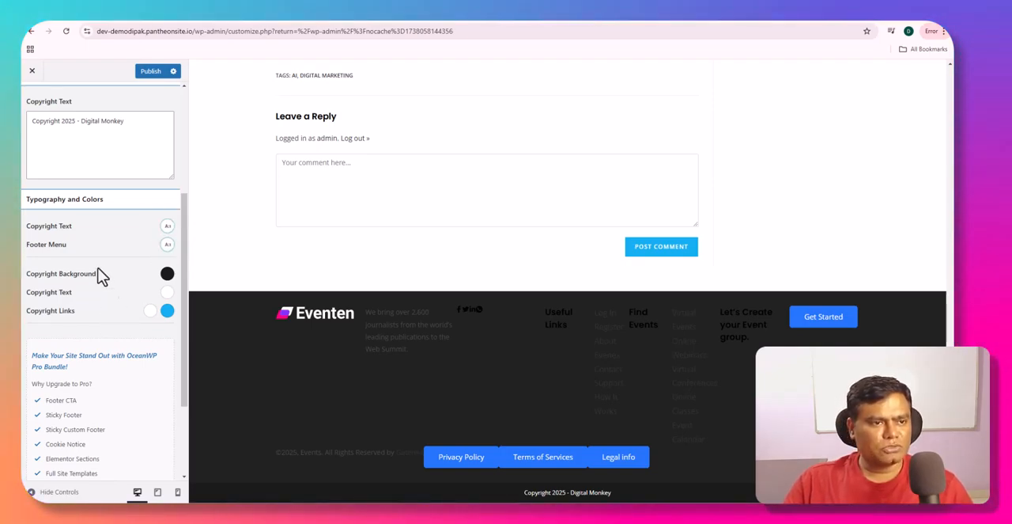
pyautogui.scroll(5, 95, 111)
pyautogui.click(150, 71)
pyautogui.click(33, 100)
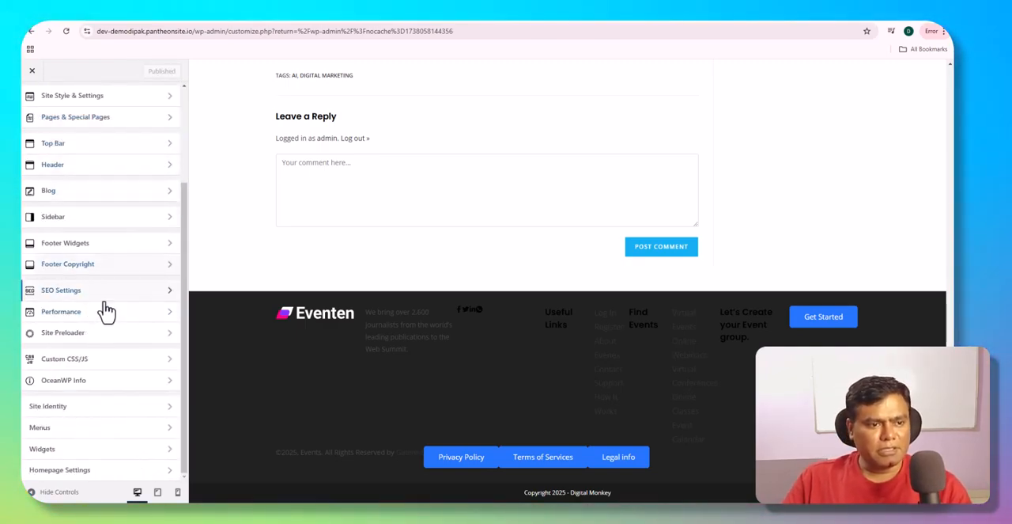
# - Examine the SEO Settings, including schema markup, featured image ALT text and OpenGraph options
pyautogui.click(61, 290)
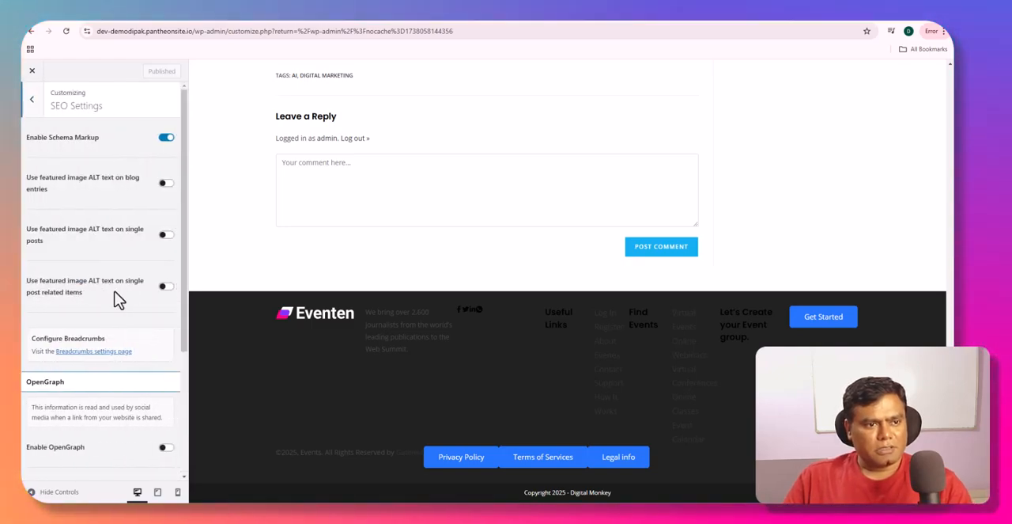
pyautogui.scroll(-3, 117, 299)
pyautogui.scroll(2, 118, 300)
pyautogui.scroll(-2, 118, 300)
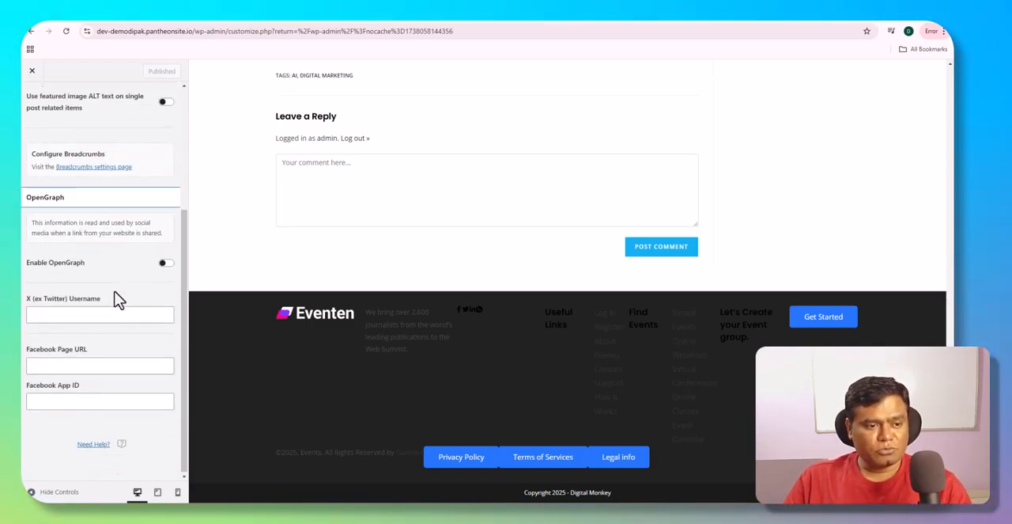
pyautogui.scroll(3, 95, 317)
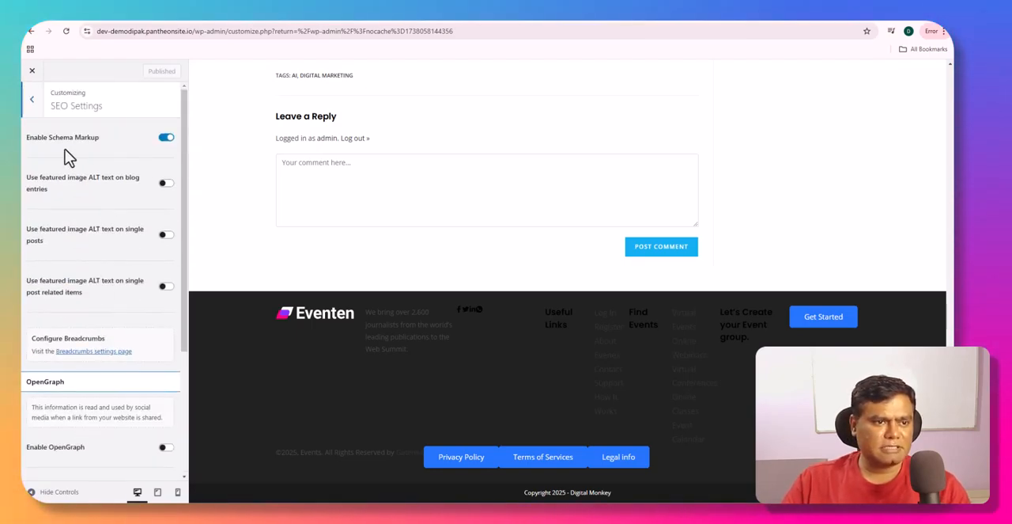
pyautogui.click(32, 100)
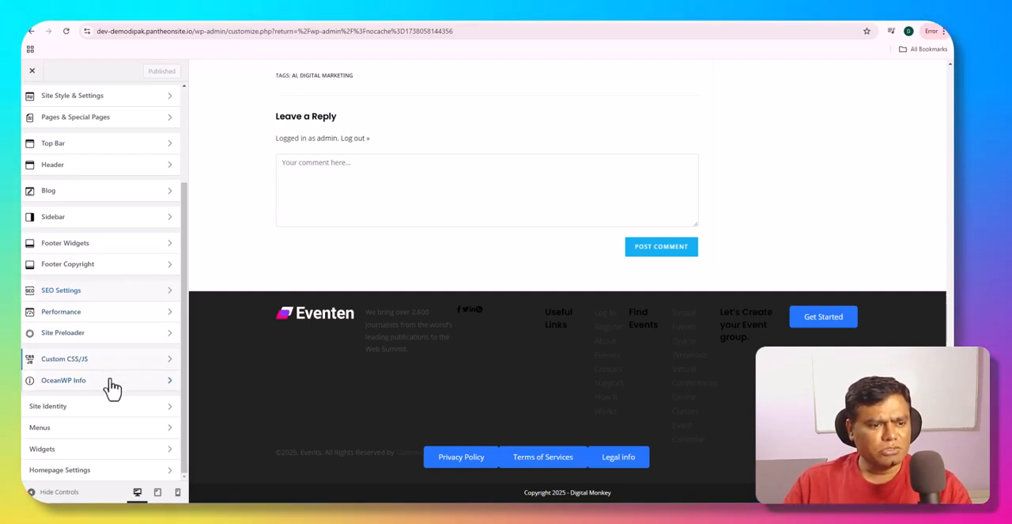
# - Enable the Site Preloader and look over the OceanWP Info section
pyautogui.click(106, 336)
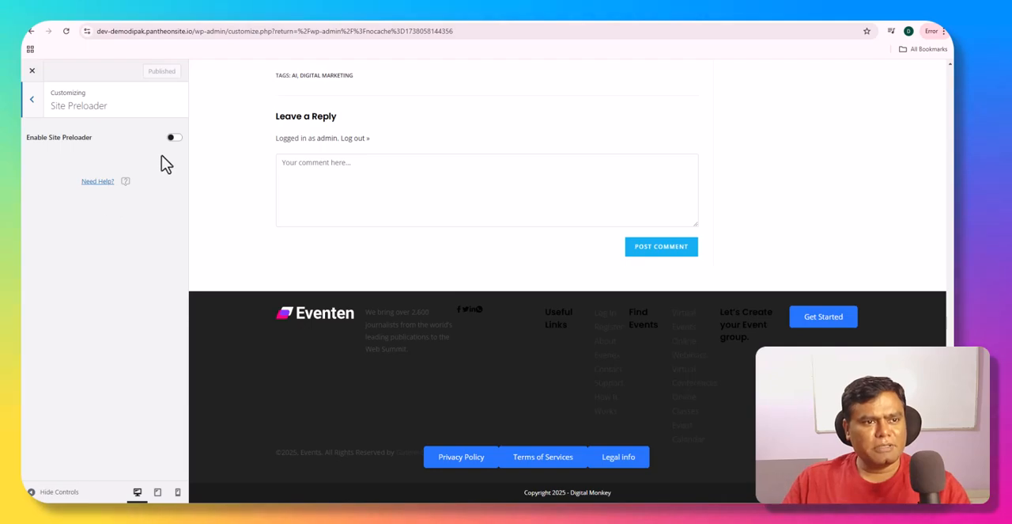
pyautogui.click(175, 139)
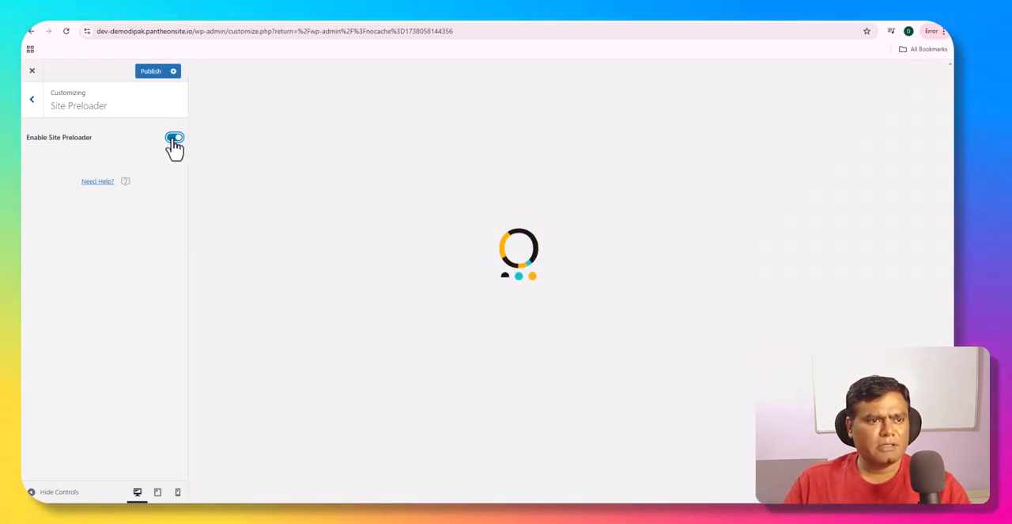
pyautogui.click(32, 101)
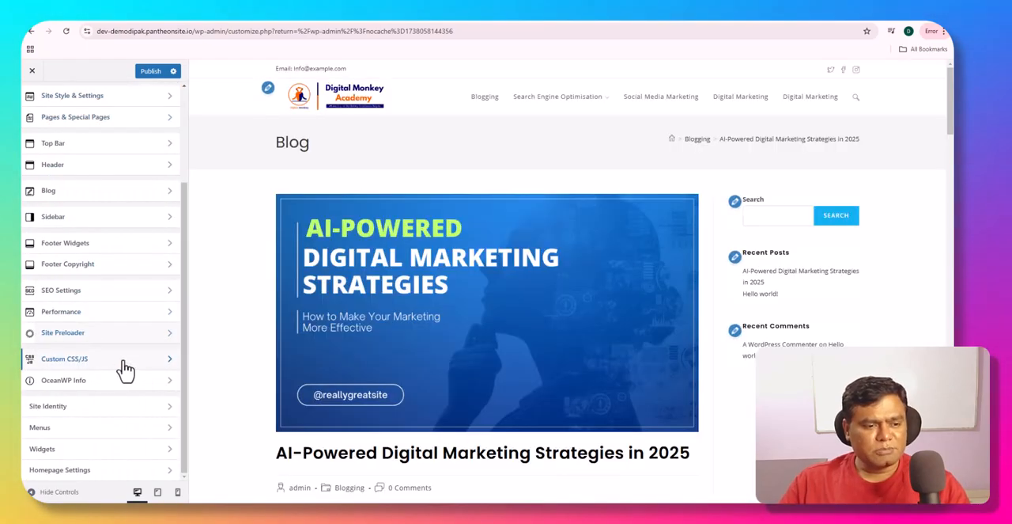
pyautogui.click(169, 383)
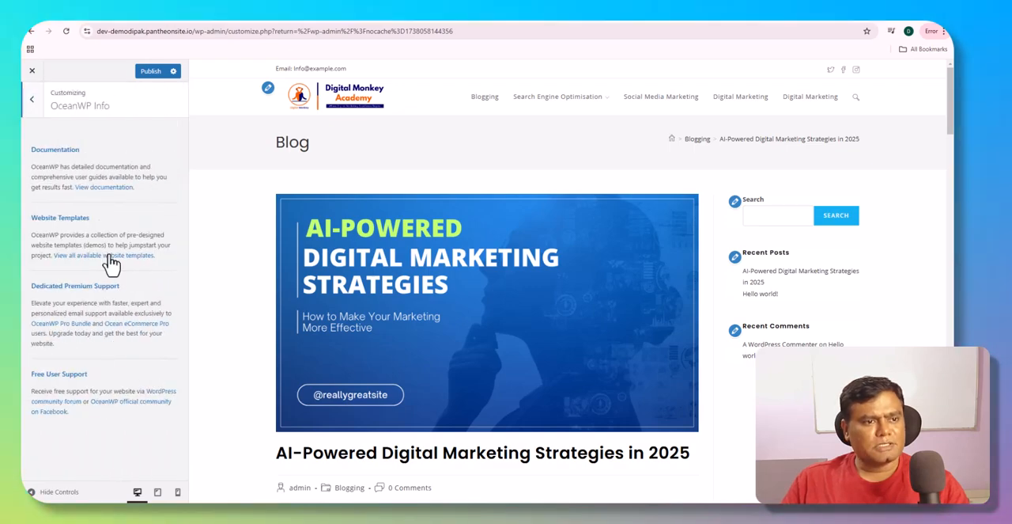
pyautogui.click(31, 98)
# - Open the Site Identity settings and change the Site Title to "Demo Website"
pyautogui.click(89, 409)
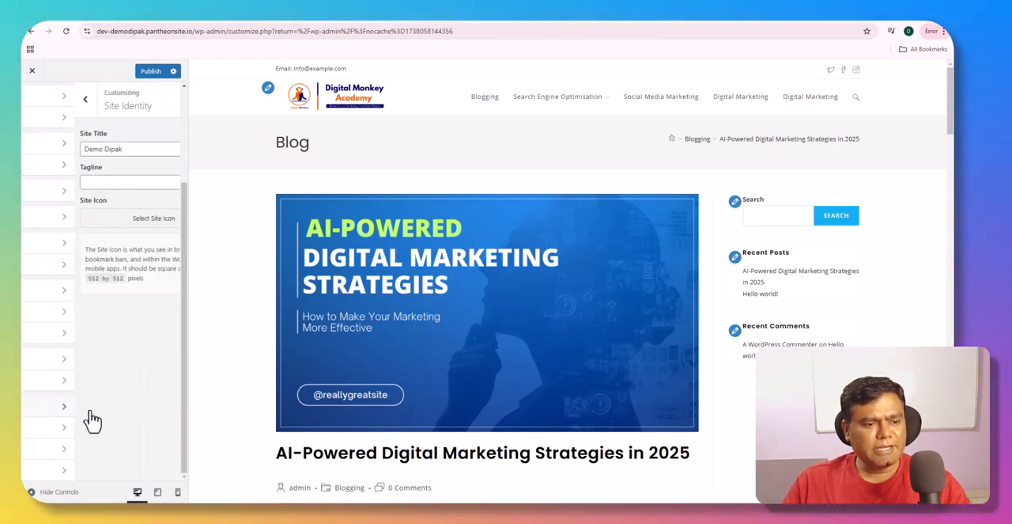
pyautogui.click(82, 148)
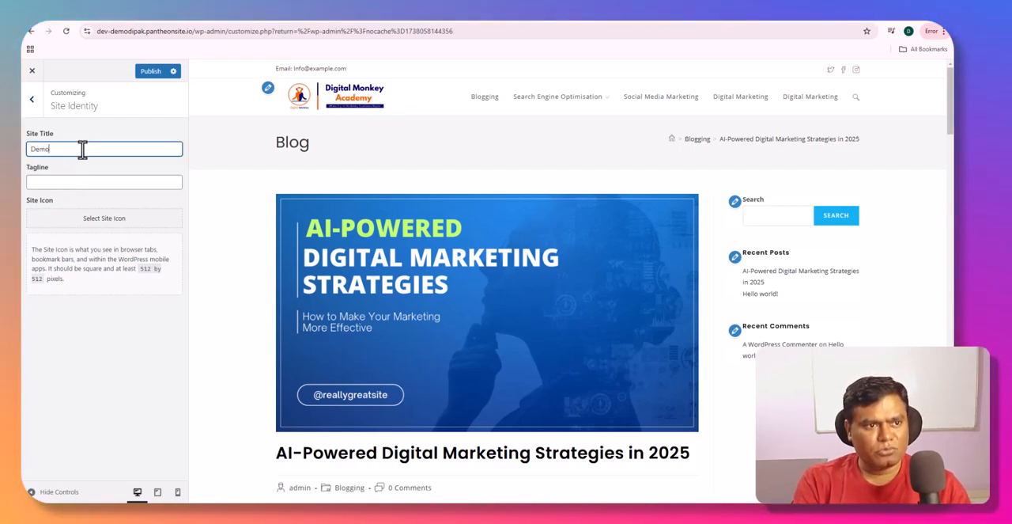
pyautogui.write('Webs')
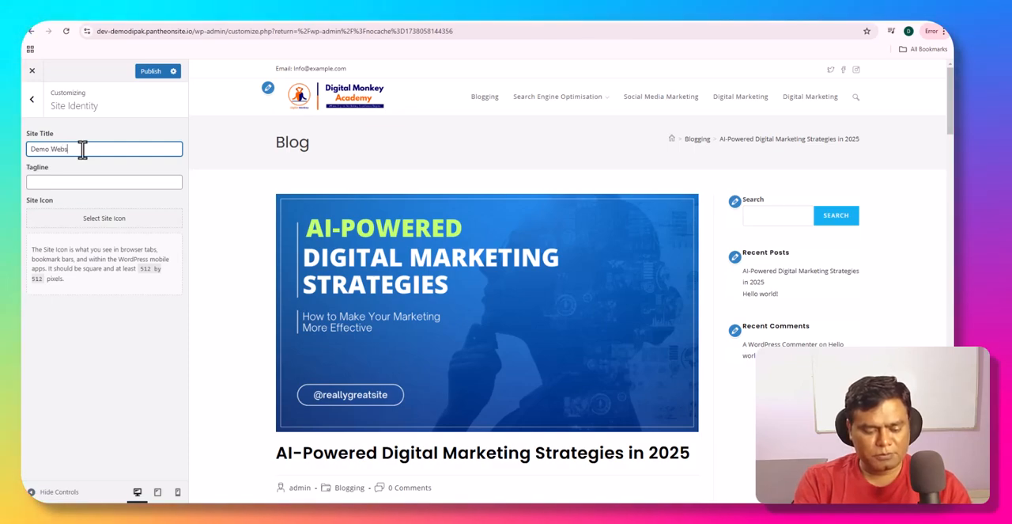
pyautogui.write('ite')
# - Set the site's Tagline to "Learn Digital Marketing"
pyautogui.click(80, 181)
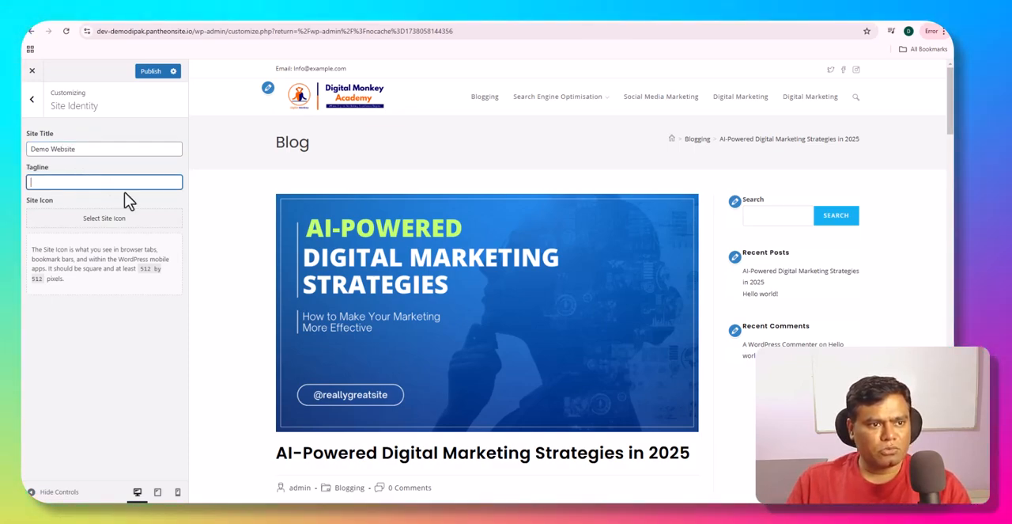
pyautogui.write('Learn Dig')
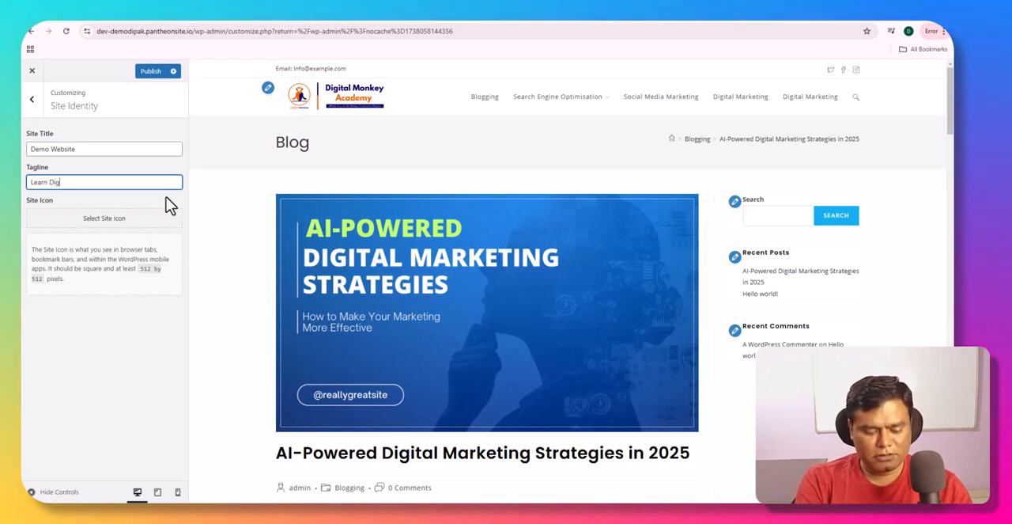
pyautogui.write('ital Marketing')
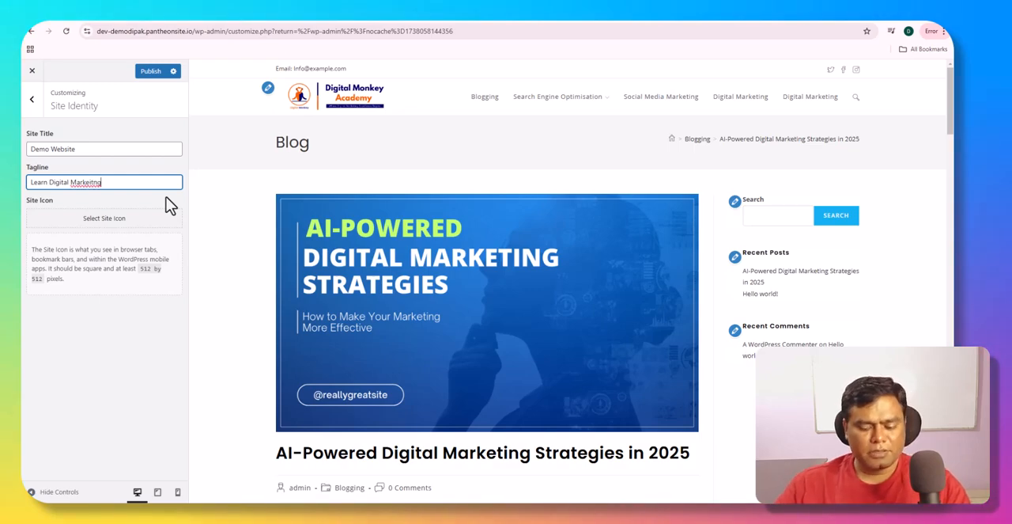
pyautogui.press('BackSpace')
pyautogui.press('BackSpace')
pyautogui.press('BackSpace')
pyautogui.write('ting')
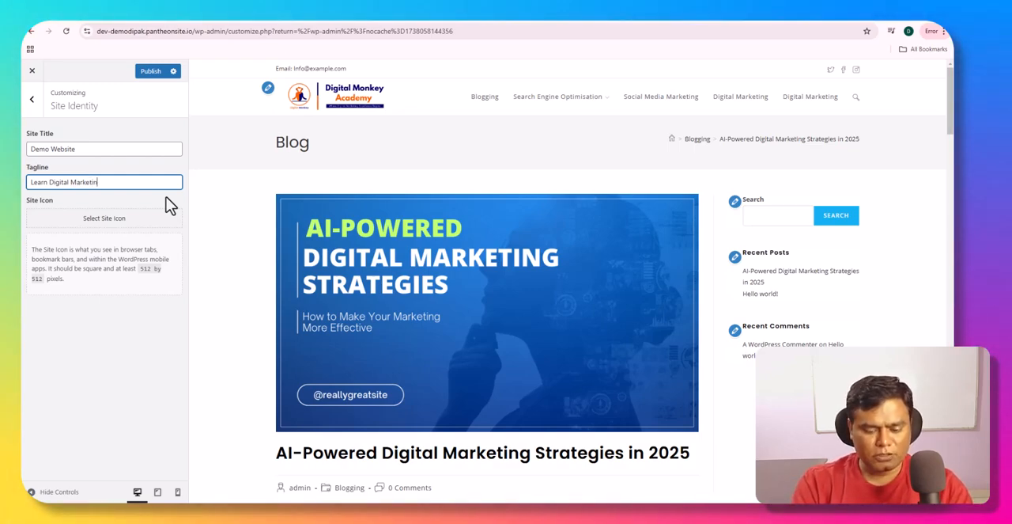
# - Set the Digital Monkey logo cropped-Untitled-design-97.png from the media library as the Site Icon, cropped to a square
pyautogui.click(131, 226)
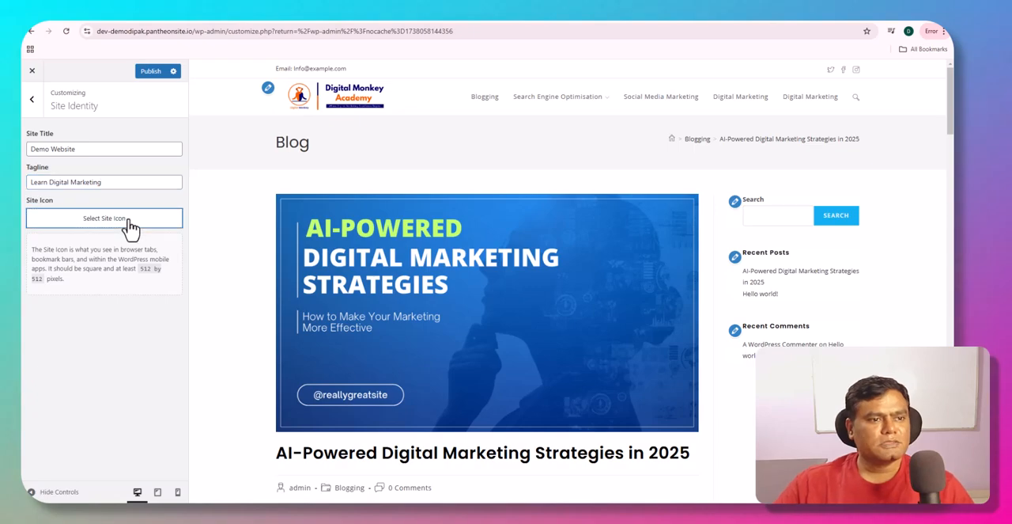
pyautogui.click(229, 187)
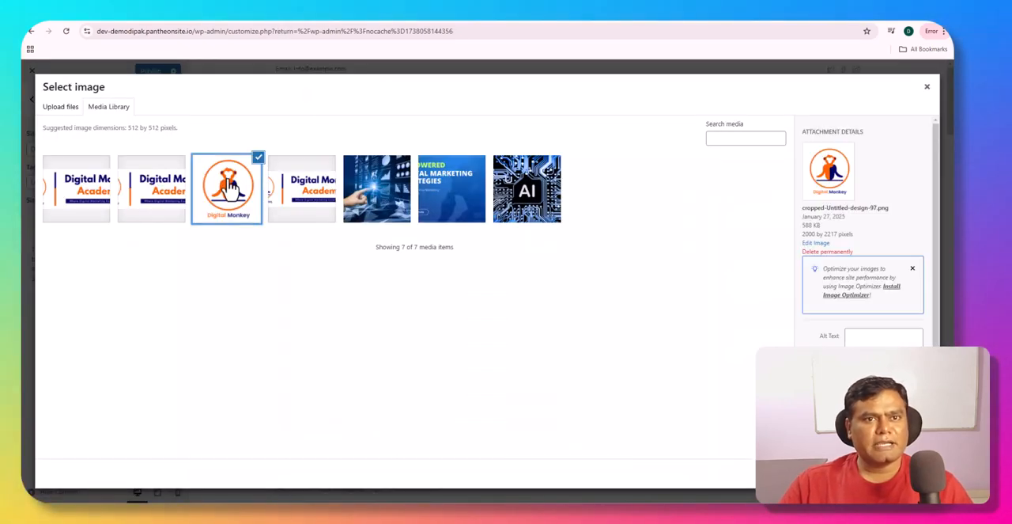
pyautogui.click(918, 473)
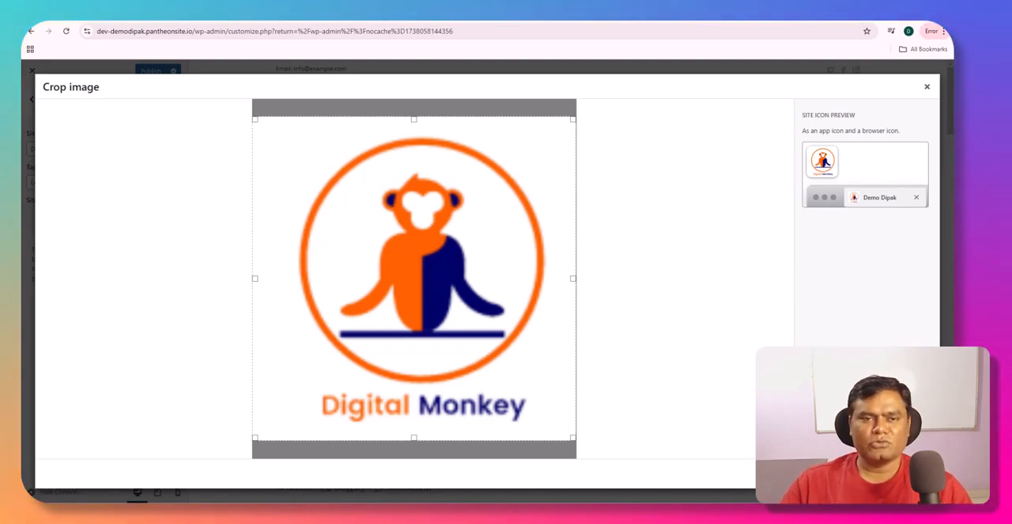
pyautogui.click(906, 472)
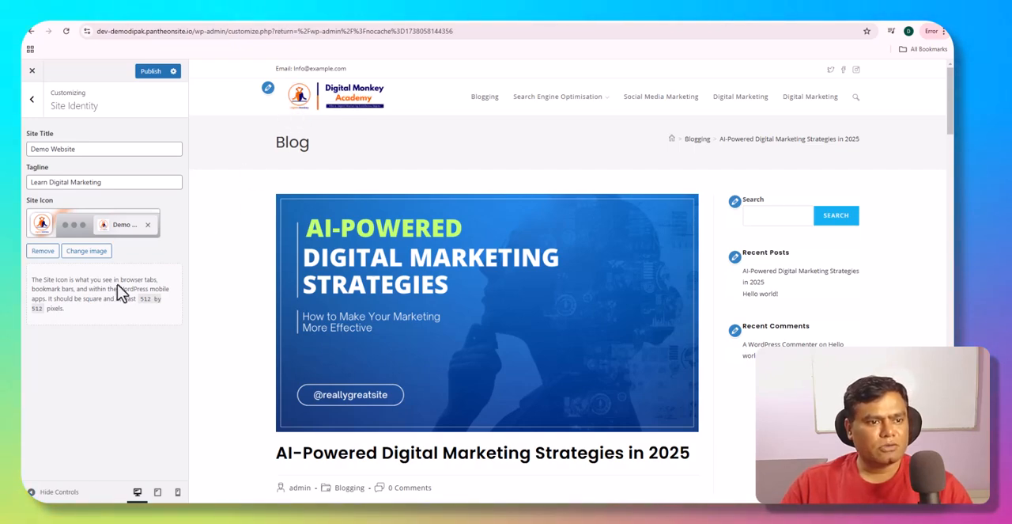
# - Remove the duplicate "Digital Marketing" custom link at the end of the Main Menu and review the menu's location options
pyautogui.click(33, 101)
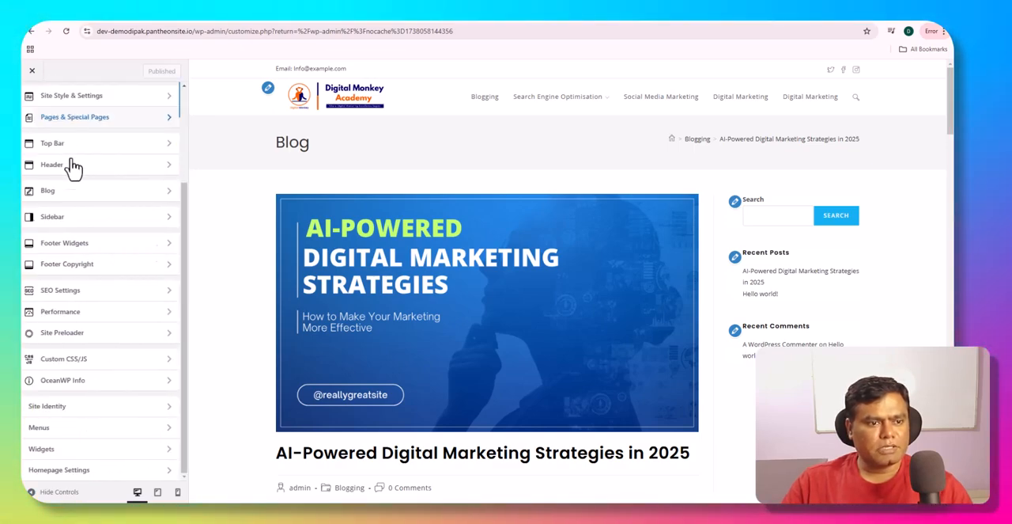
pyautogui.click(108, 431)
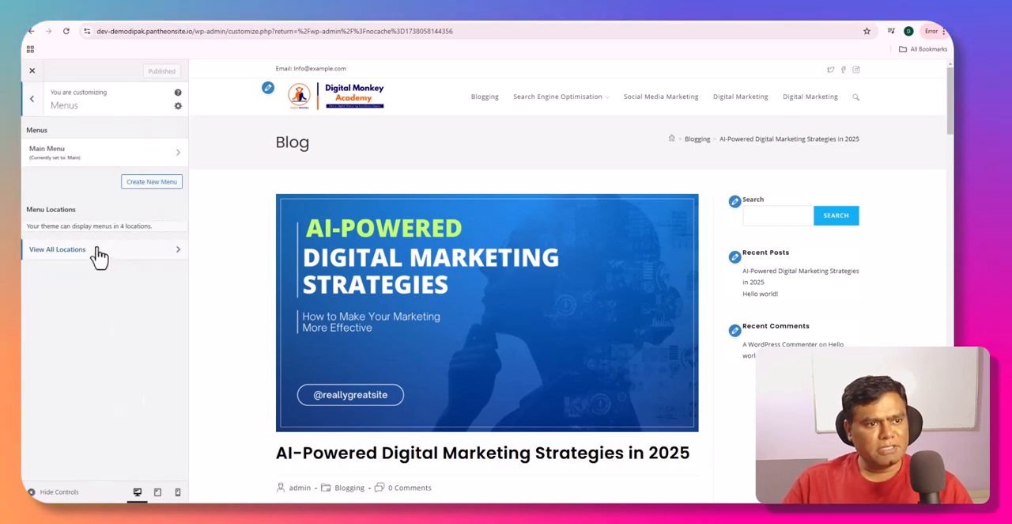
pyautogui.click(142, 158)
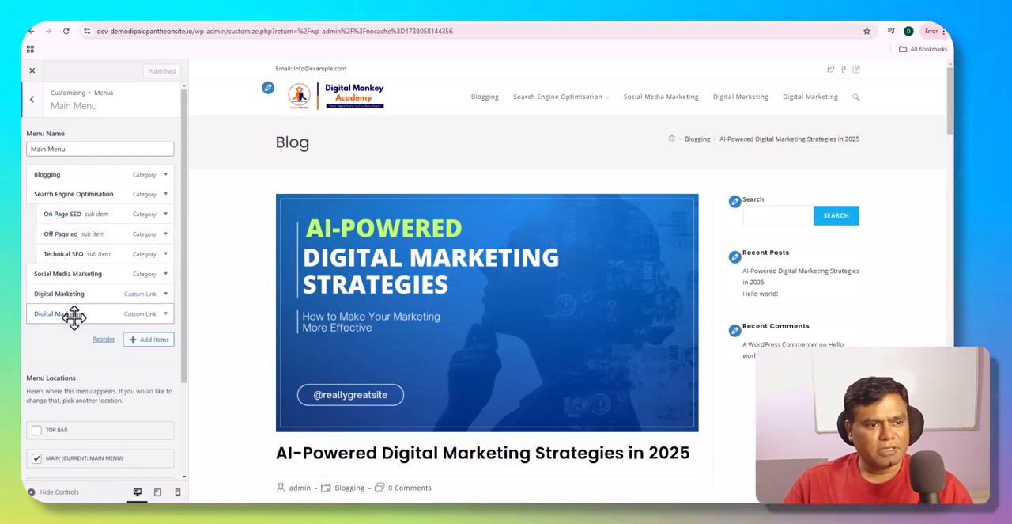
pyautogui.click(166, 313)
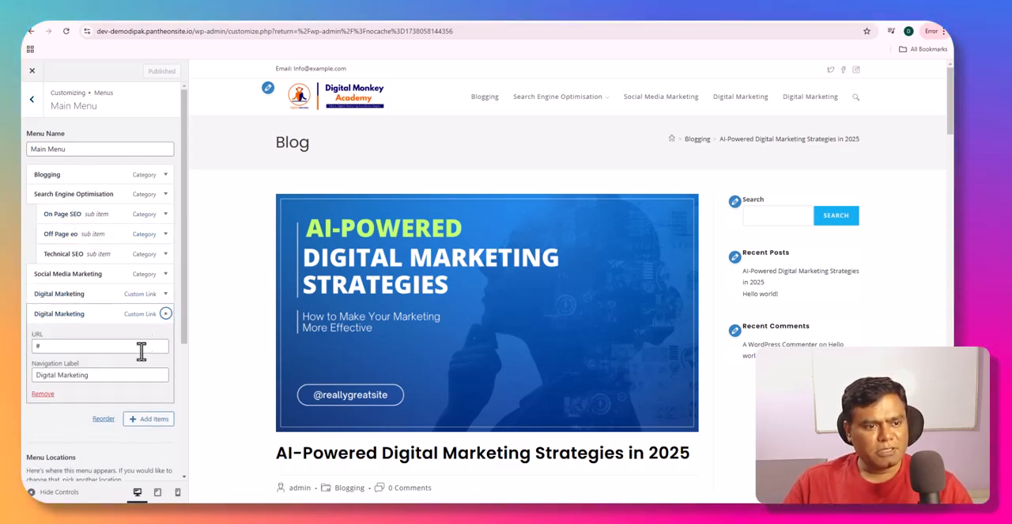
pyautogui.click(46, 393)
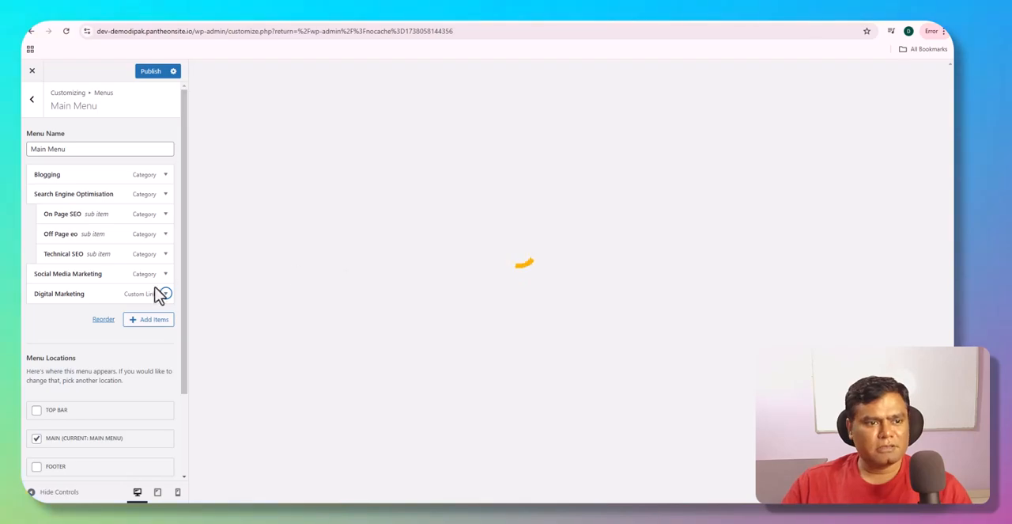
pyautogui.scroll(-2, 103, 376)
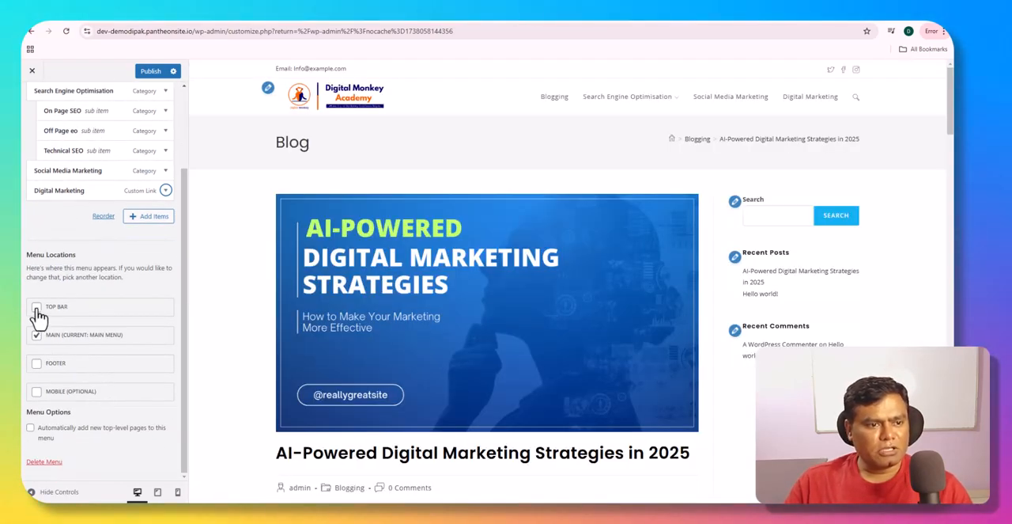
pyautogui.scroll(2, 53, 151)
pyautogui.click(33, 100)
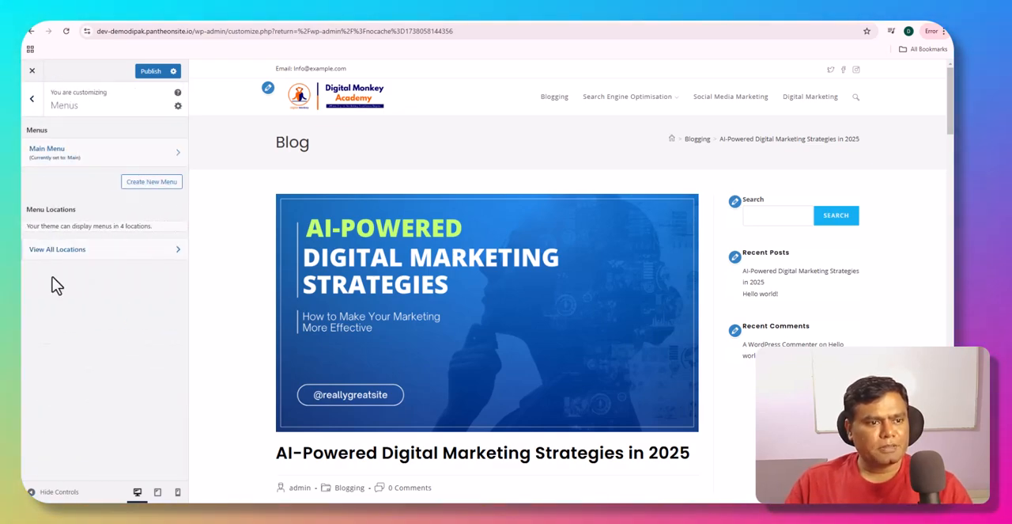
# - Add an Image block below Recent Comments in the Default Sidebar widget area
pyautogui.click(32, 98)
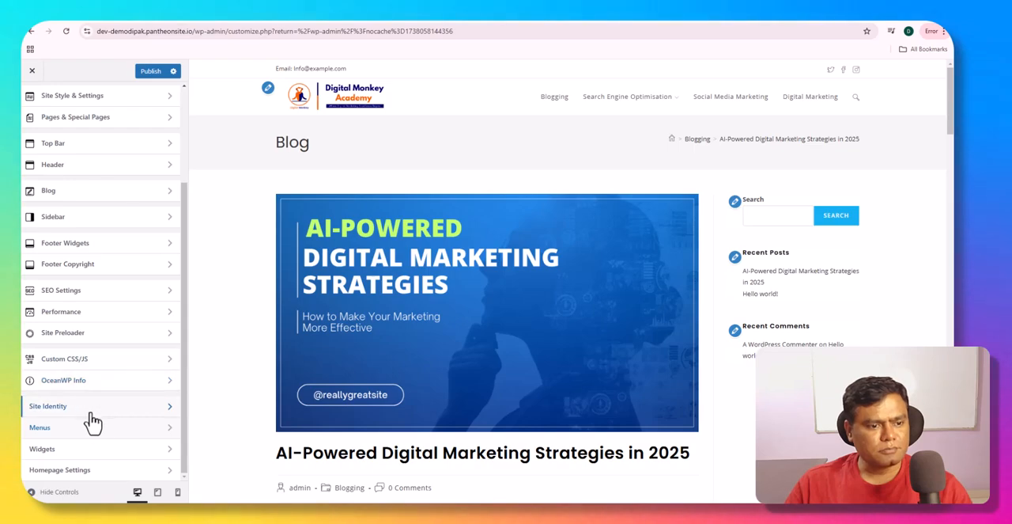
pyautogui.click(89, 451)
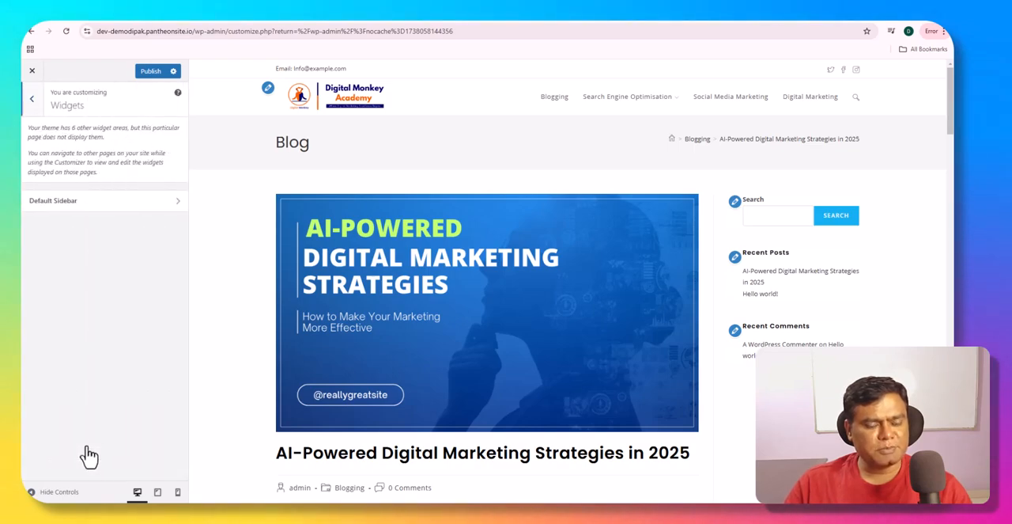
pyautogui.click(166, 202)
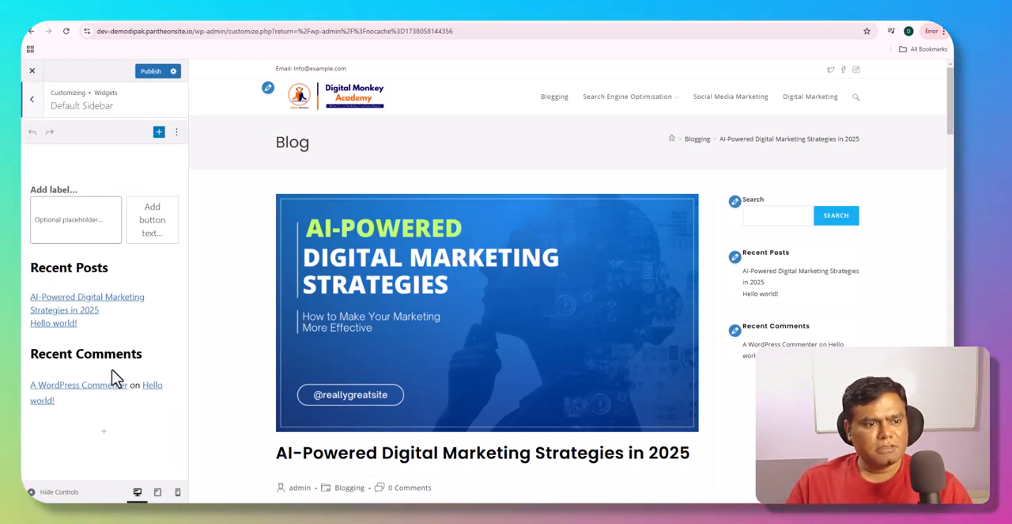
pyautogui.click(108, 431)
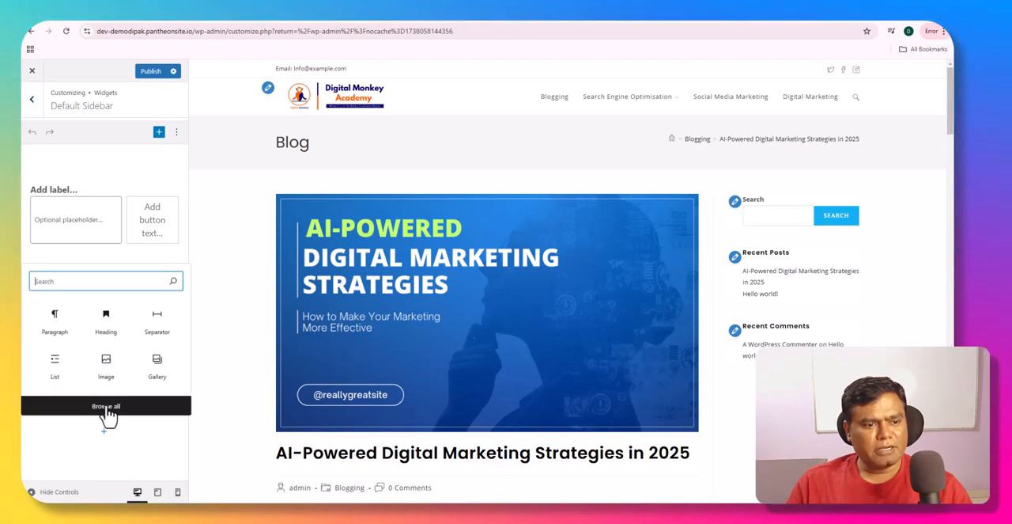
pyautogui.click(109, 371)
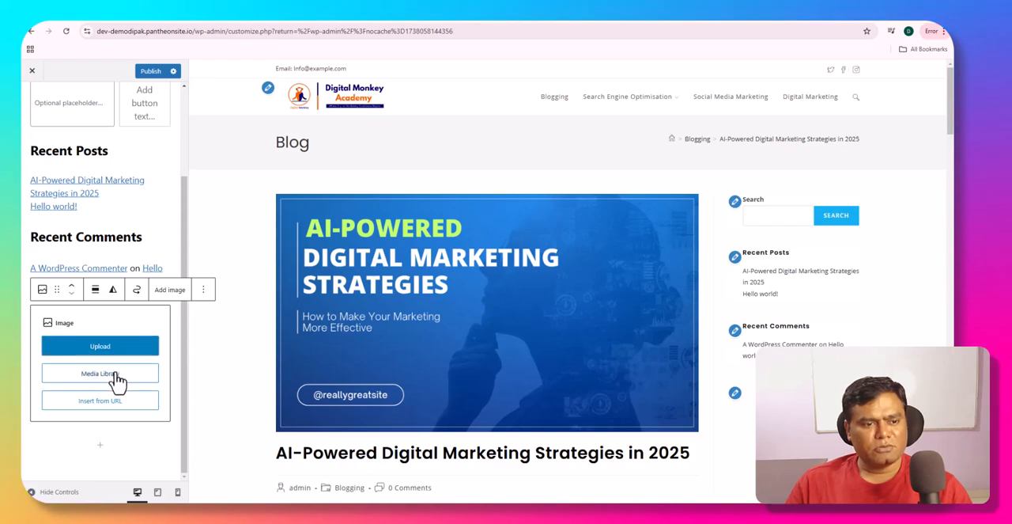
# - Fill the sidebar image block with Digital-Marketing-Strategies.png from the media library, check it in the preview and publish the changes
pyautogui.click(116, 373)
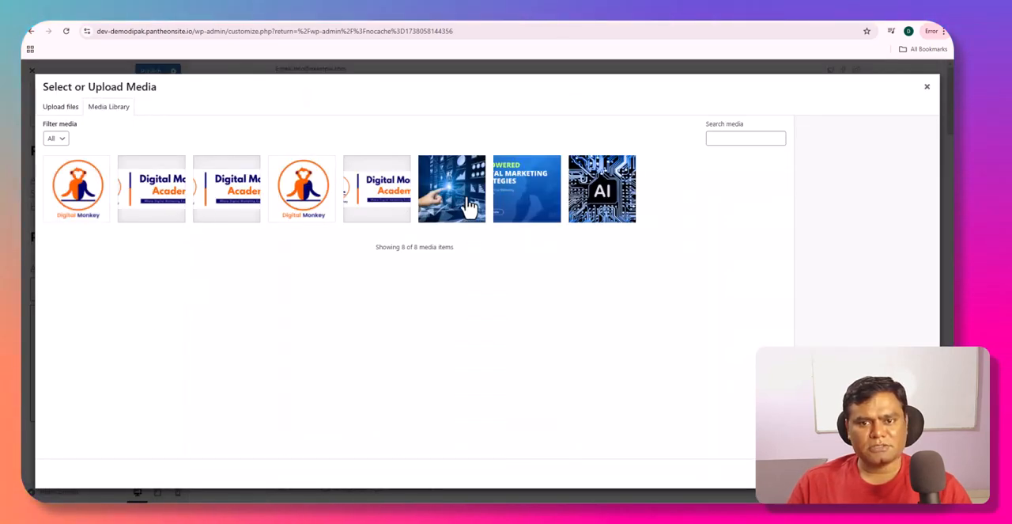
pyautogui.click(506, 202)
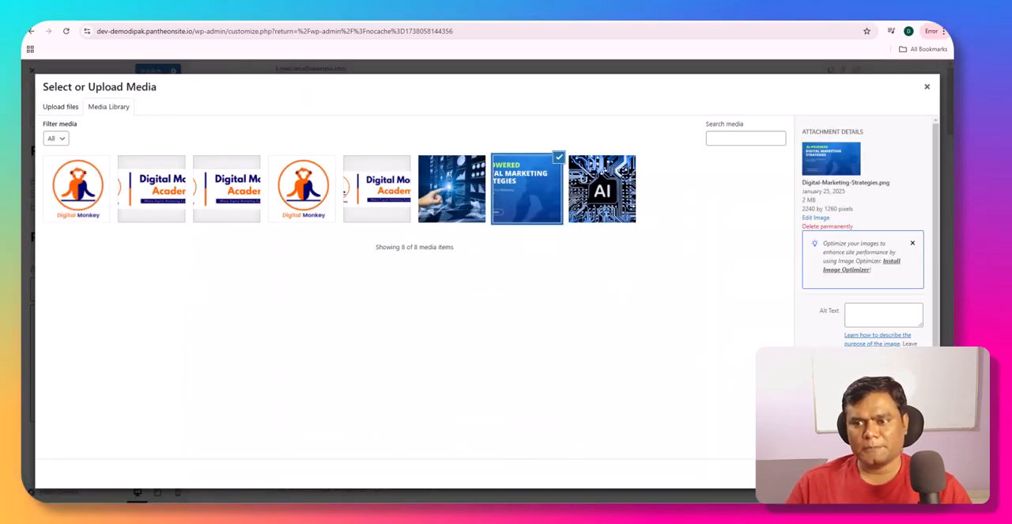
pyautogui.click(918, 473)
pyautogui.scroll(-5, 885, 443)
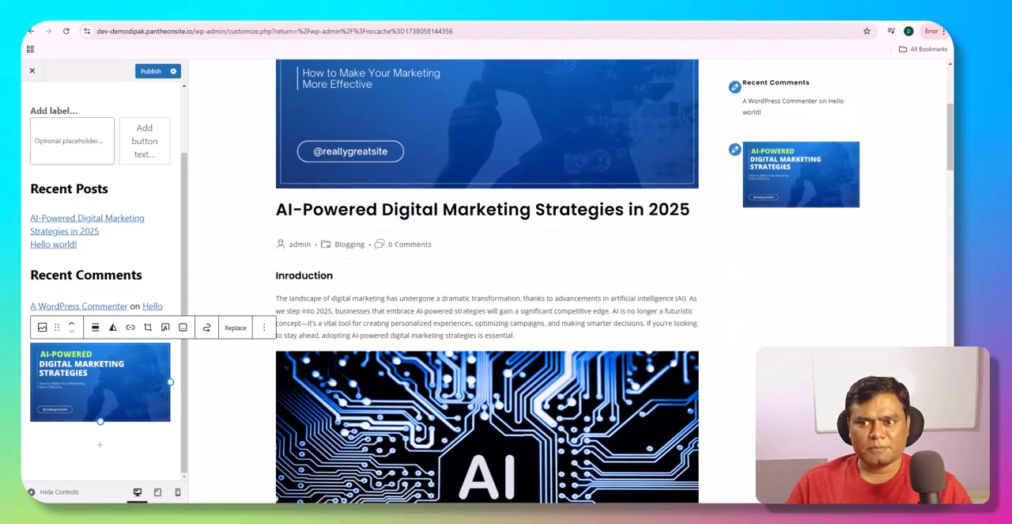
pyautogui.scroll(5, 885, 442)
pyautogui.scroll(2, 135, 244)
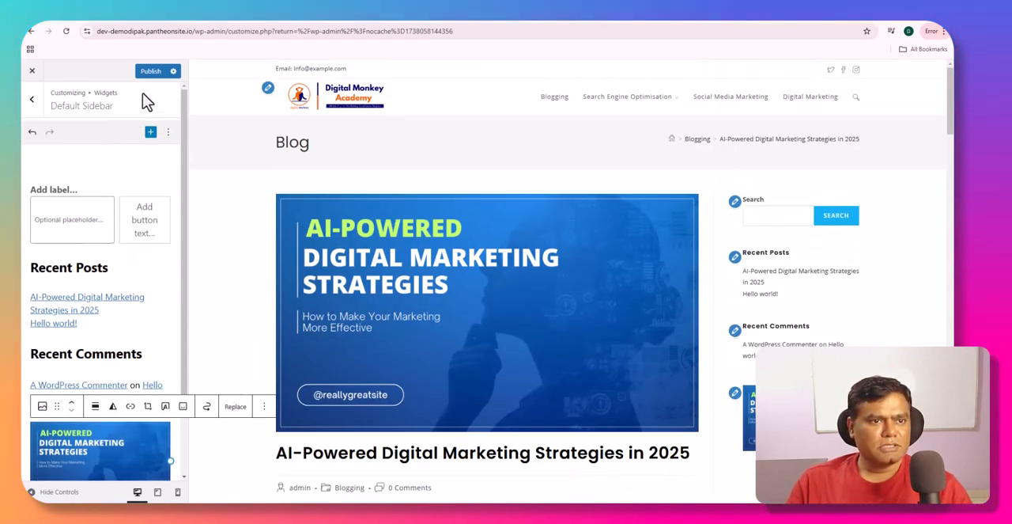
# - Look through the full block library available for the Default Sidebar, and leave the customizer for the dashboard
pyautogui.scroll(-2, 113, 310)
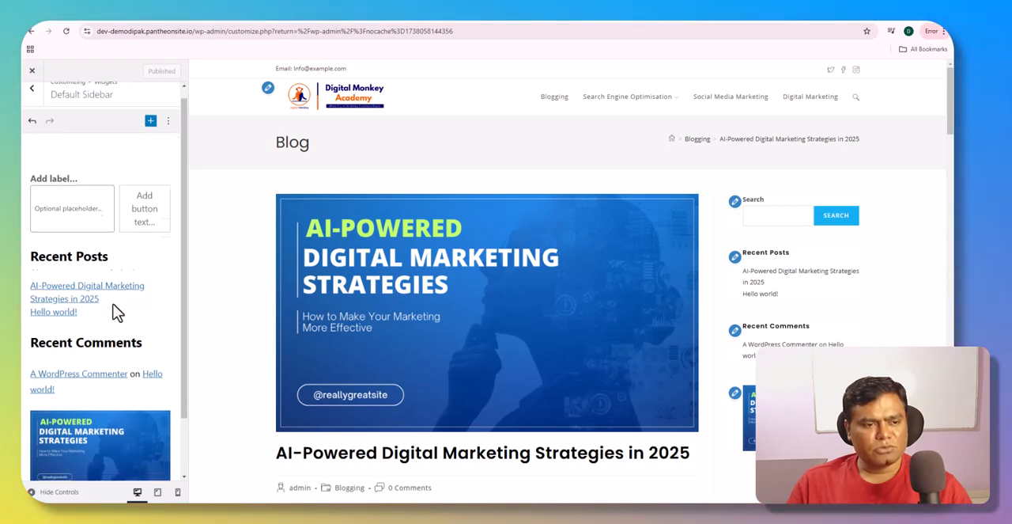
pyautogui.scroll(-3, 807, 326)
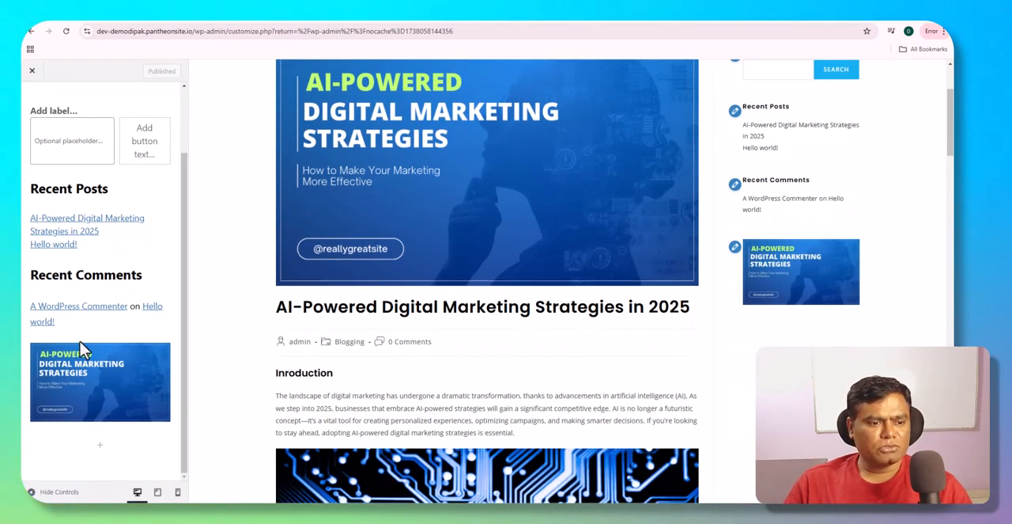
pyautogui.click(99, 447)
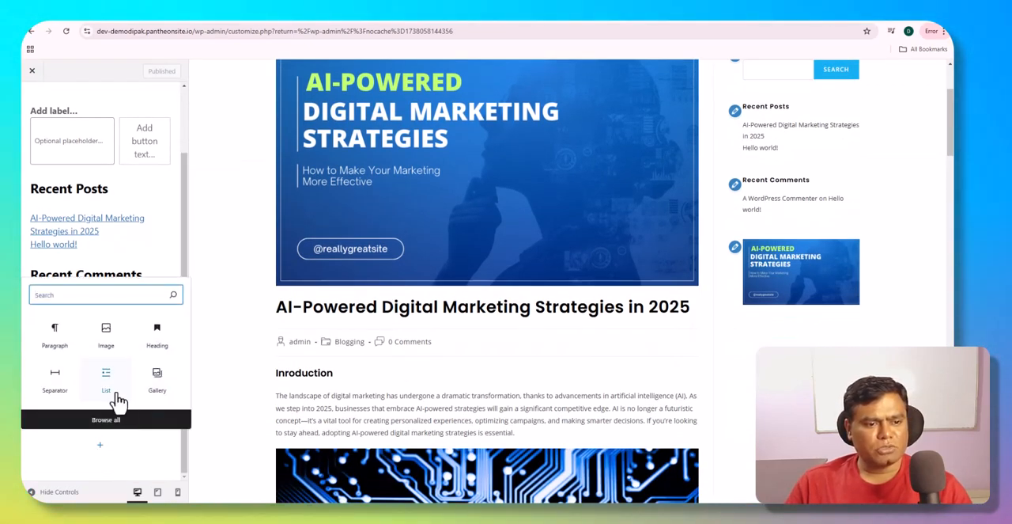
pyautogui.click(106, 419)
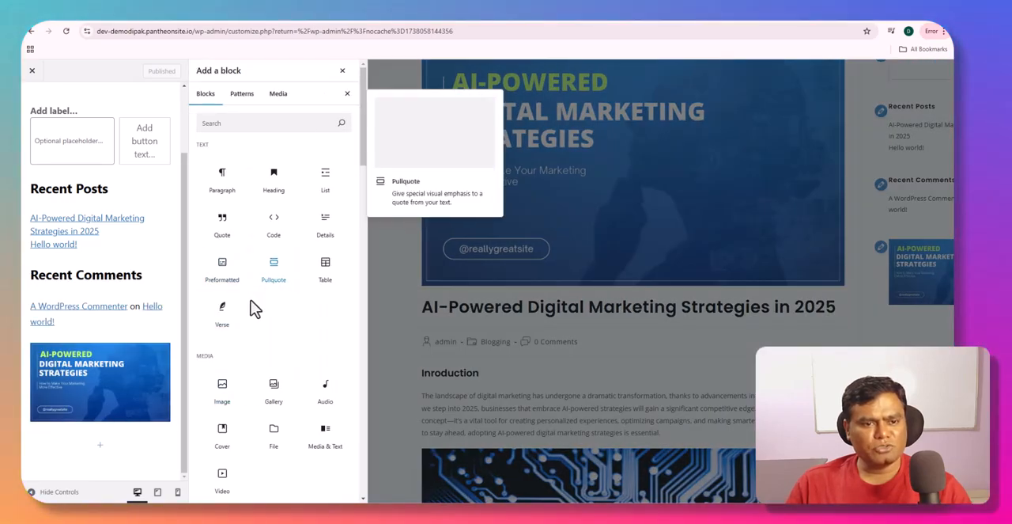
pyautogui.click(342, 72)
pyautogui.click(32, 70)
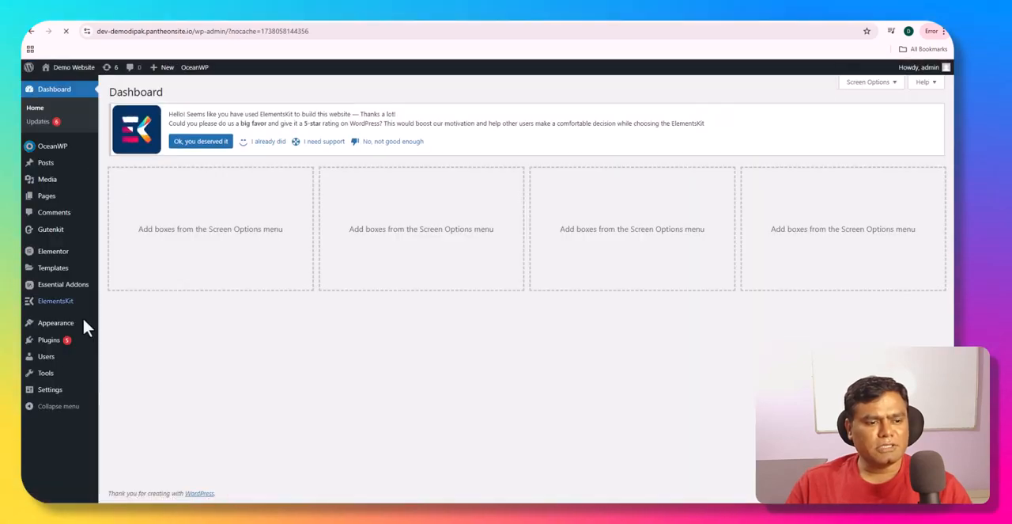
pyautogui.moveTo(77, 352)
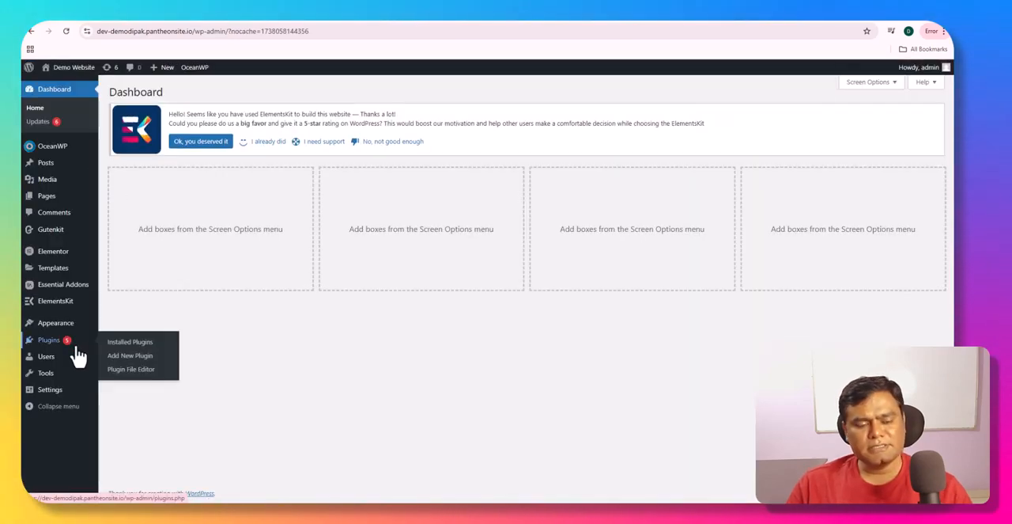
pyautogui.moveTo(59, 379)
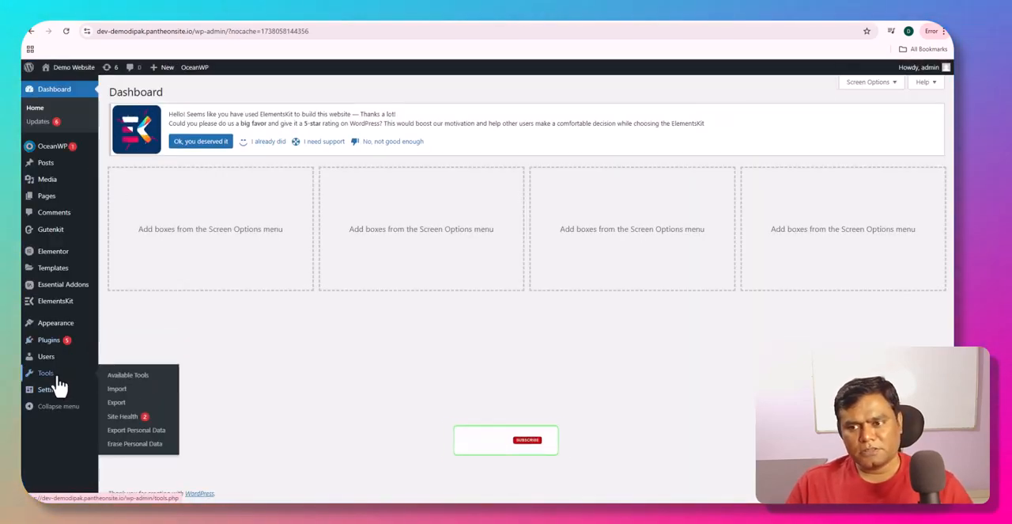